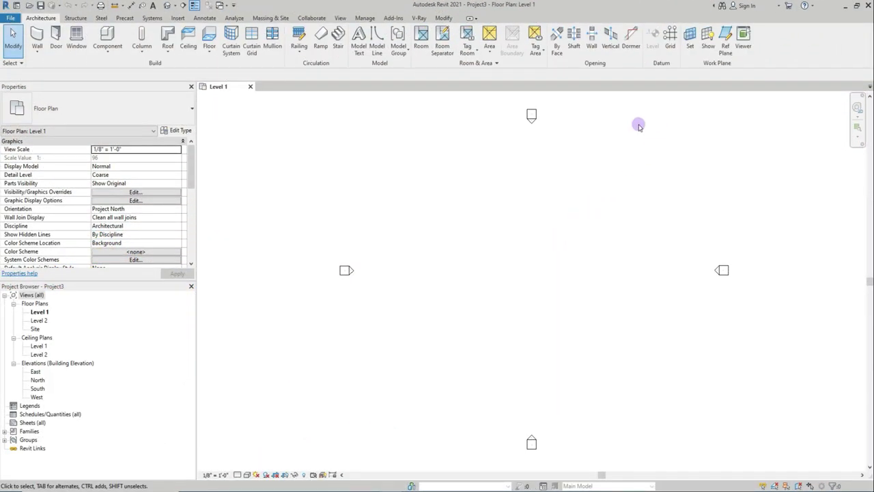
Step: On the Site plan, draw vertical grids 1 and 2 and horizontal grids 3 and 4 across them
double_click(36, 330)
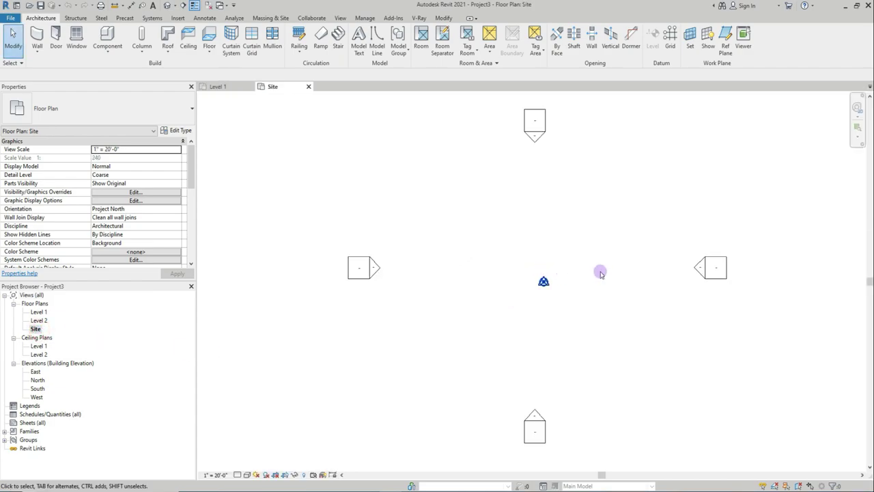
click(670, 38)
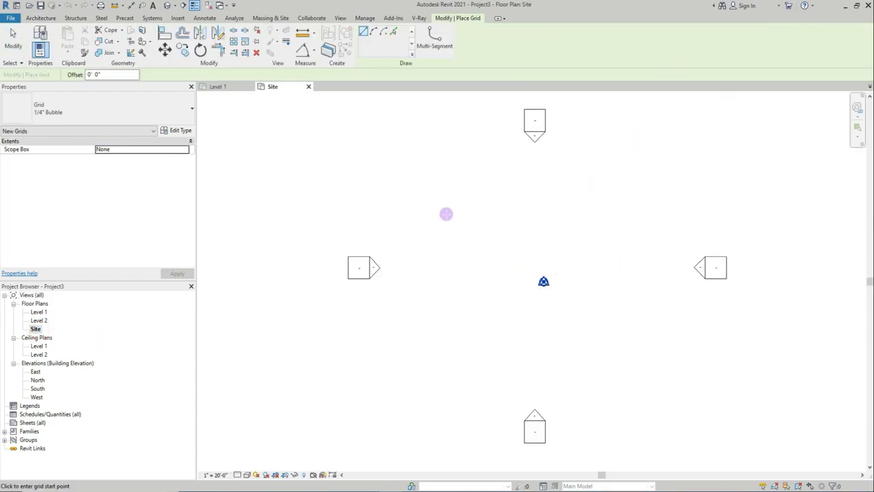
click(452, 216)
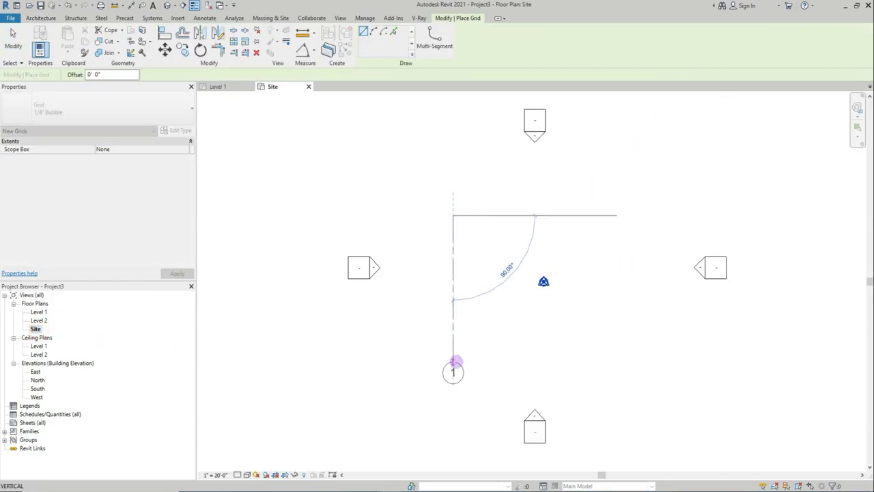
click(455, 362)
click(509, 216)
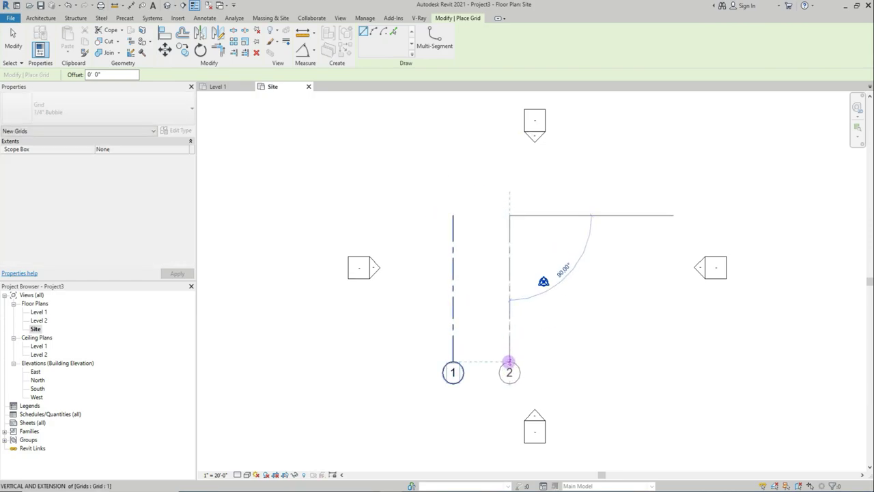
click(509, 362)
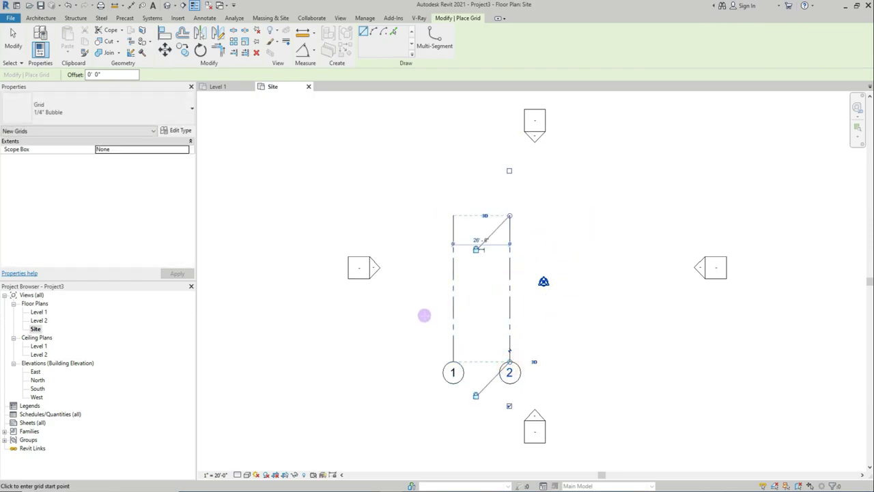
click(419, 312)
click(566, 312)
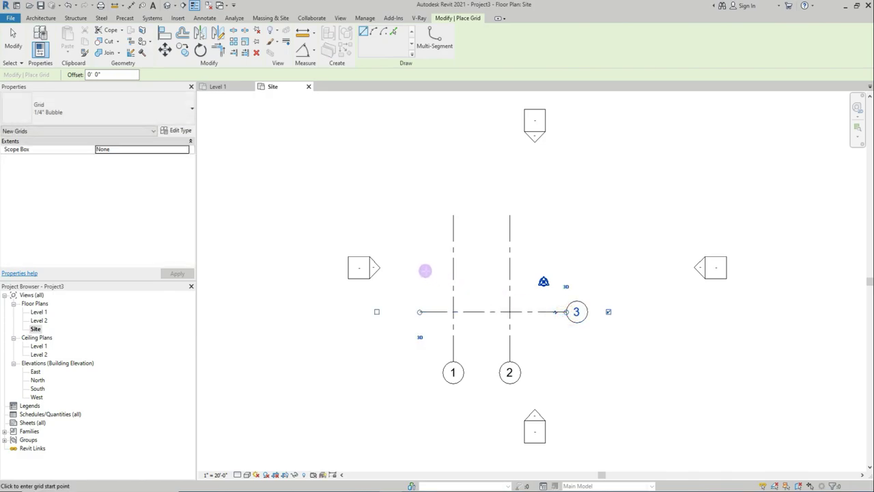
click(419, 267)
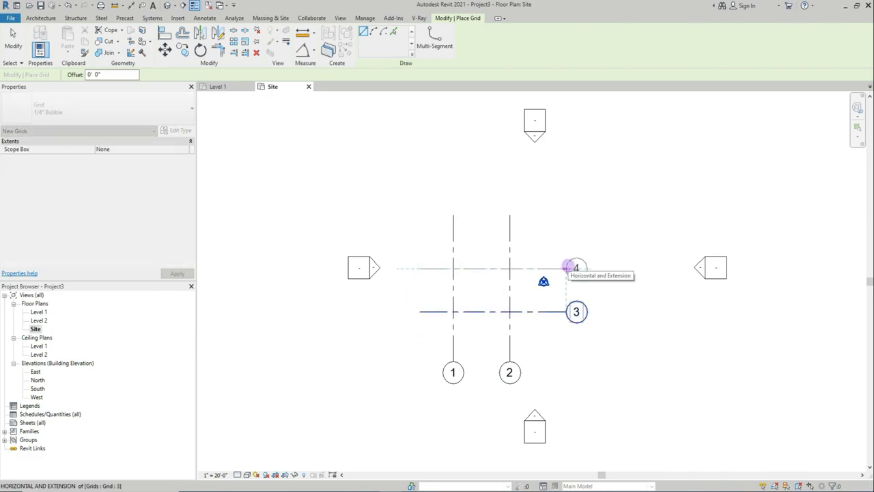
click(566, 268)
key(Escape)
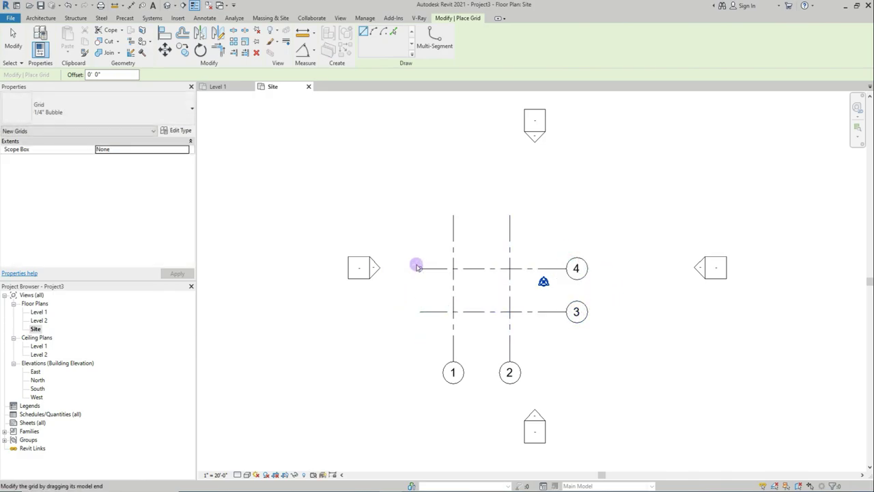
key(Escape)
Step: Set the project length units to millimeters via UN
key(u)
key(n)
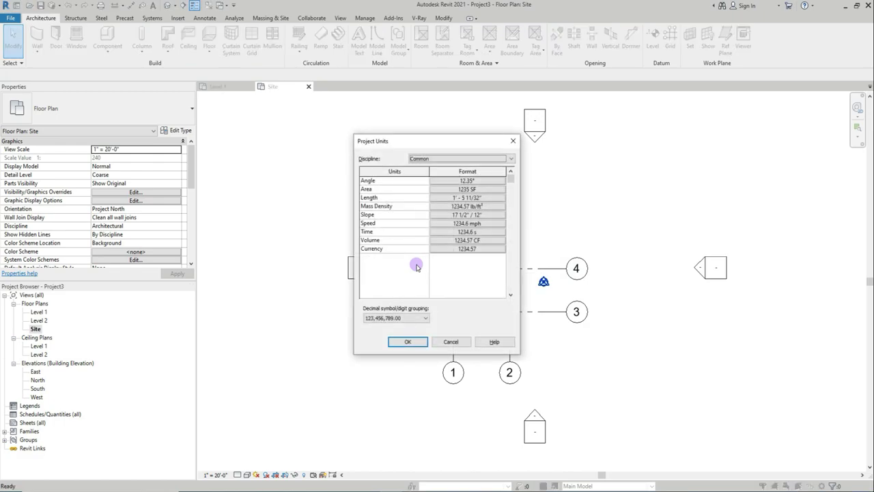
click(463, 197)
click(462, 197)
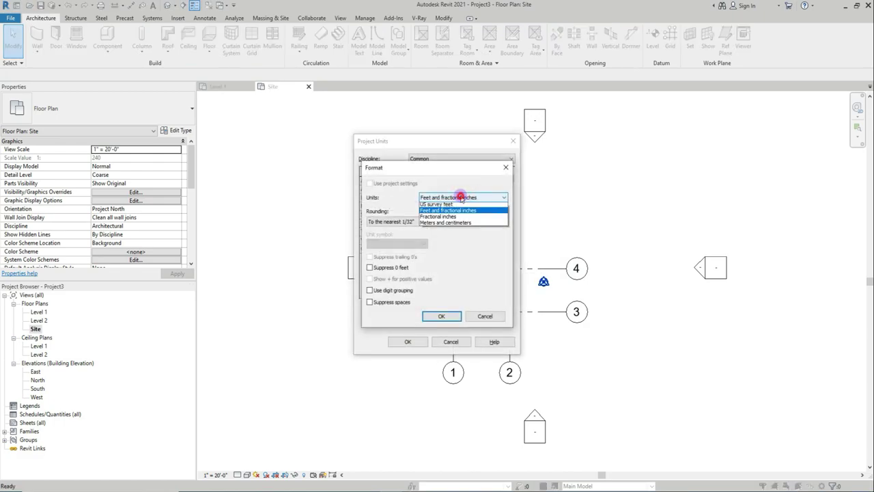
click(438, 238)
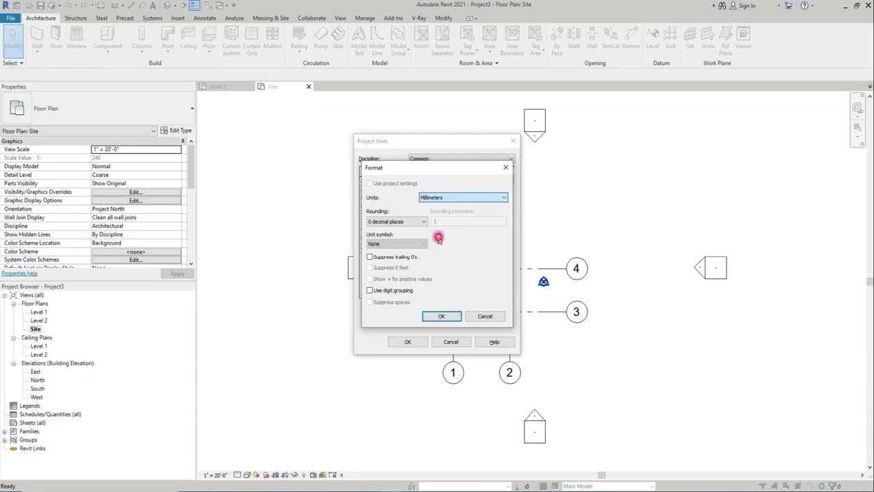
click(441, 316)
click(407, 341)
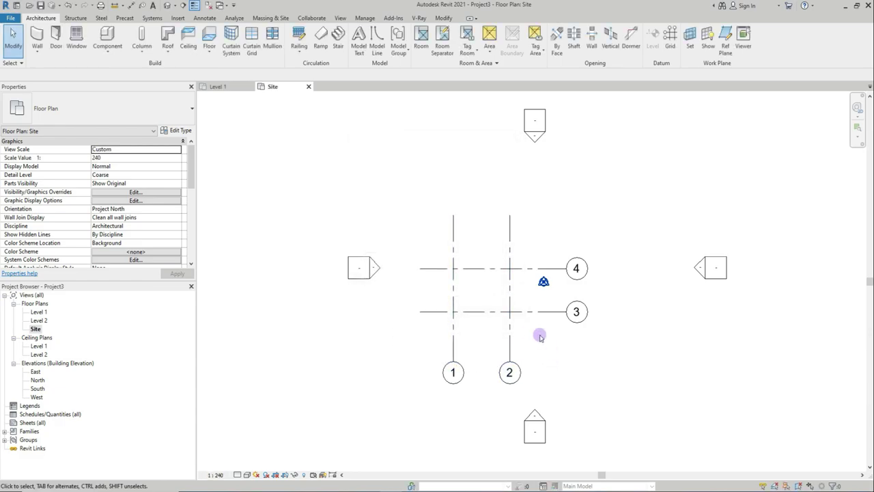
scroll(533, 331, up, 3)
Step: Space grid 2 12000 mm from grid 1 and grid 4 6000 mm from grid 3
click(495, 314)
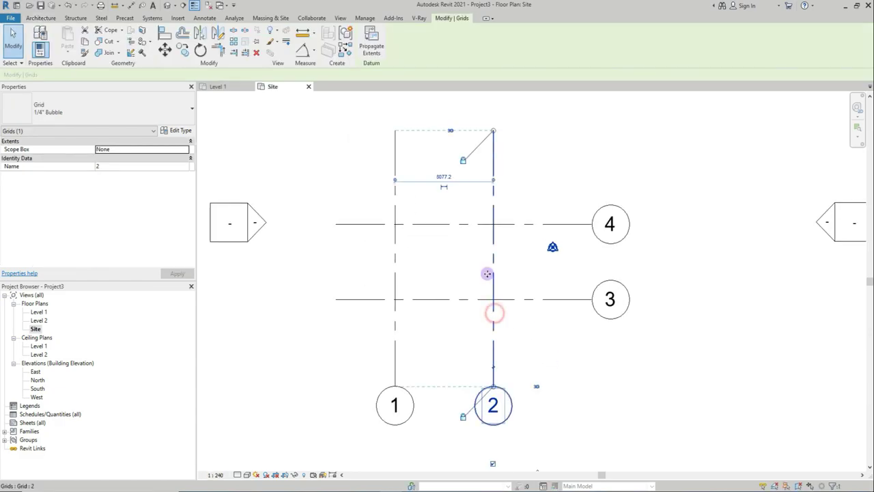
click(443, 176)
text(1200)
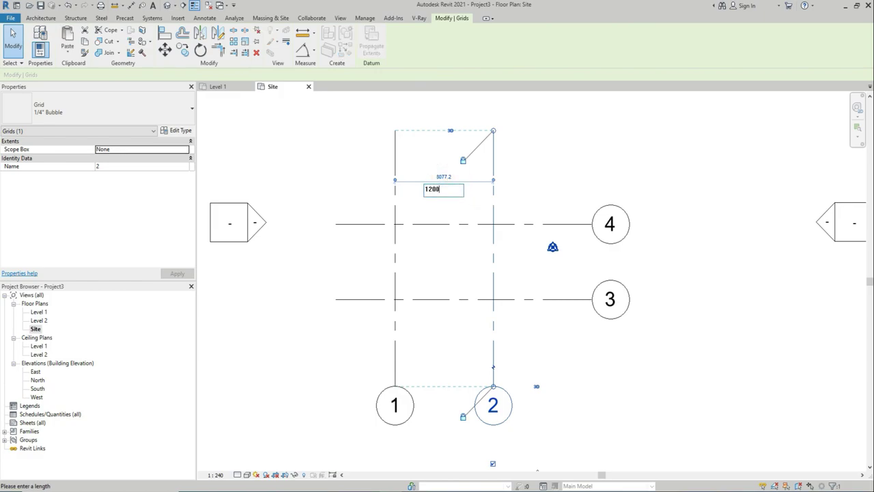
key(Return)
click(477, 224)
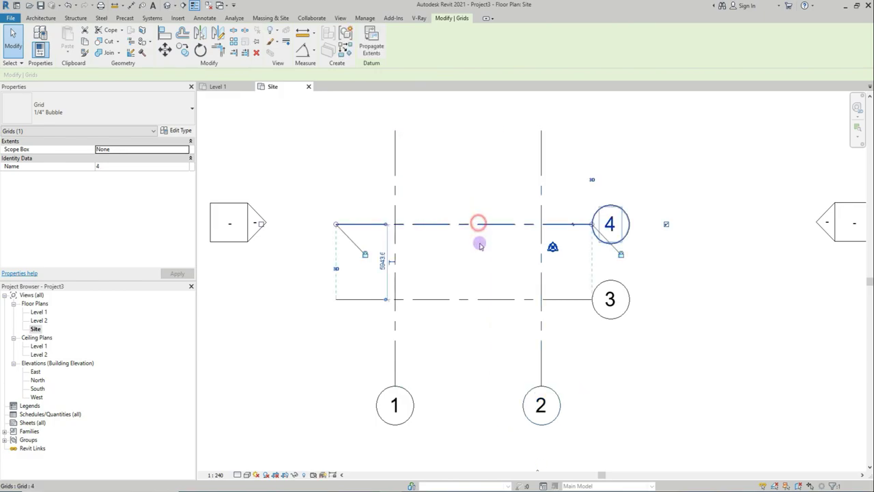
click(382, 259)
text(6000)
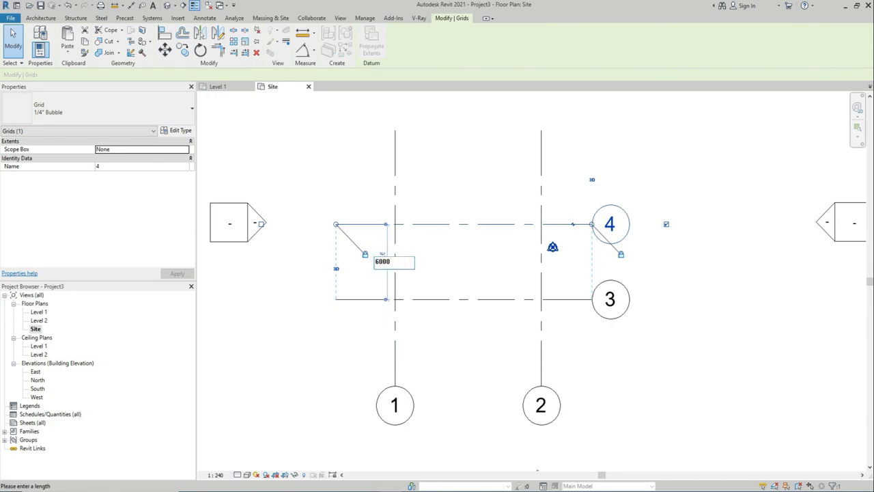
key(Return)
Step: Correct grid 2's spacing from grid 1 to 10000 mm
click(541, 287)
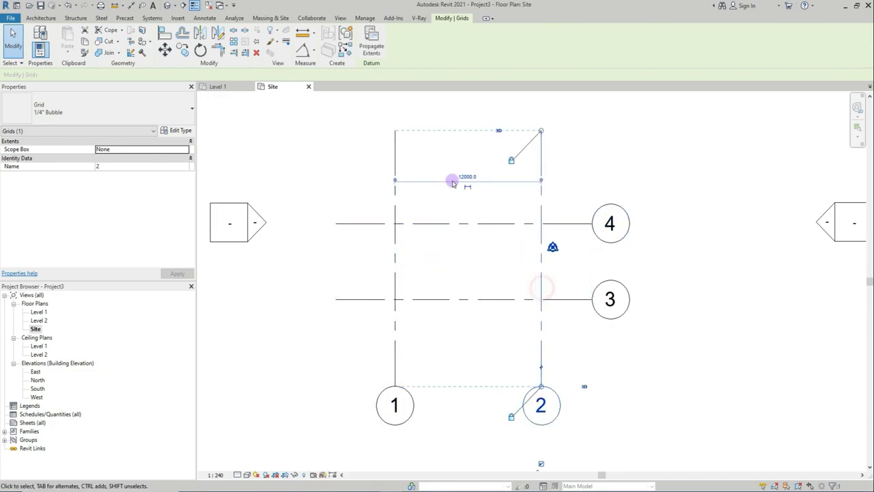
click(466, 176)
text(10000)
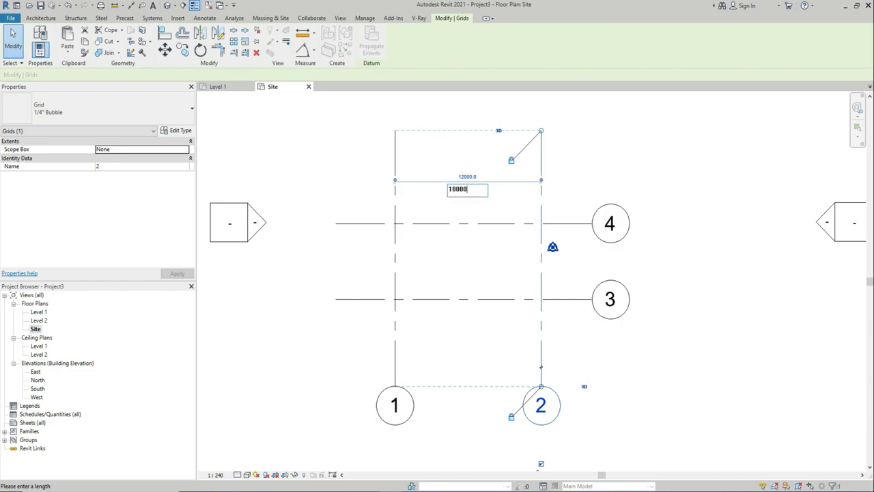
key(Return)
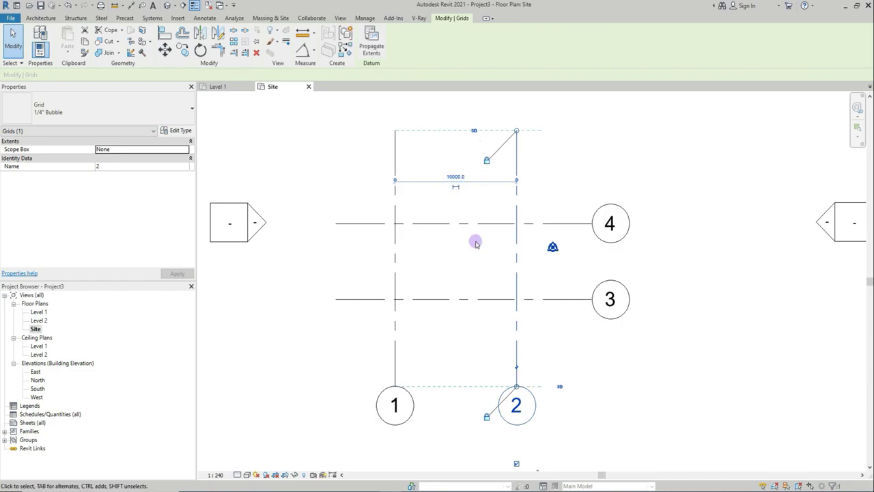
scroll(504, 254, up, 5)
scroll(450, 258, down, 1)
scroll(450, 259, down, 1)
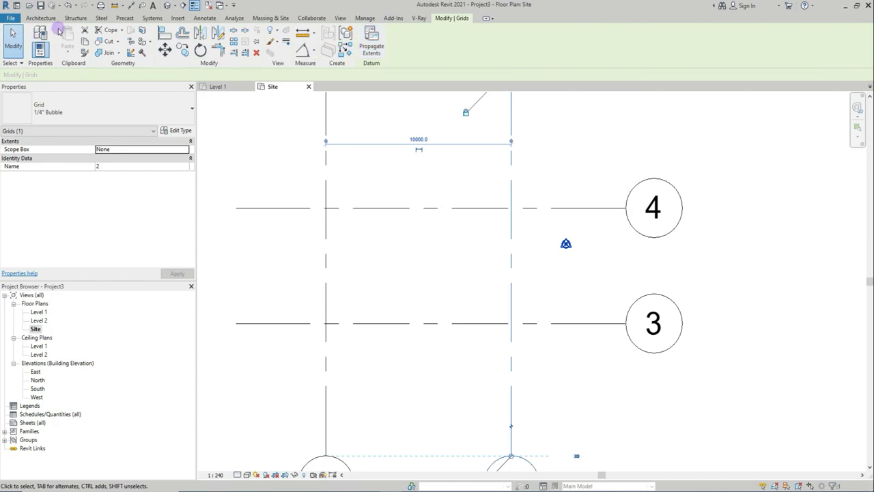
click(41, 18)
click(669, 37)
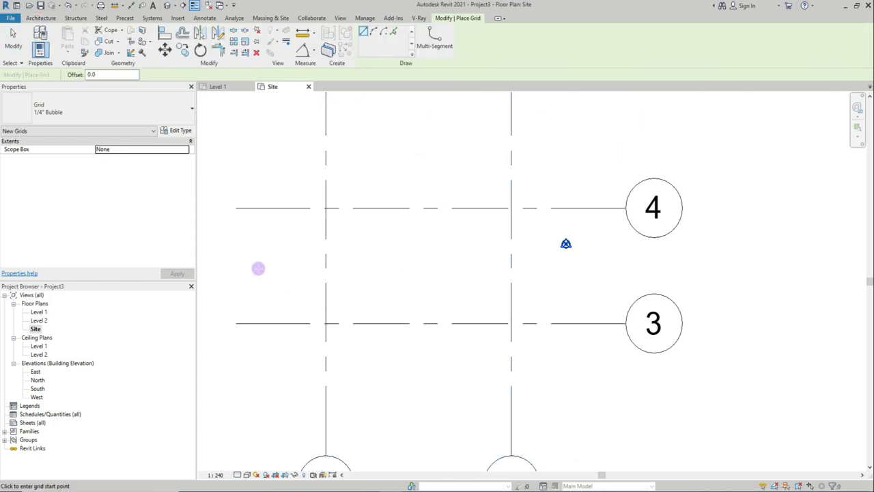
click(234, 263)
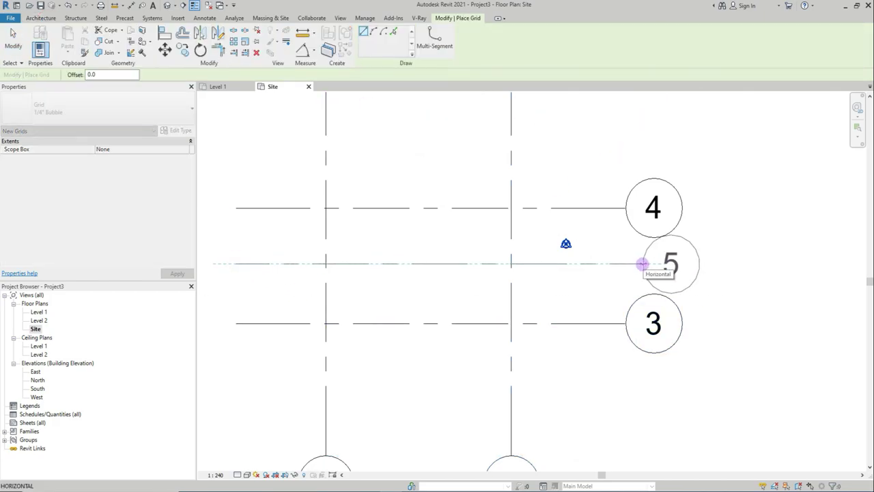
click(627, 266)
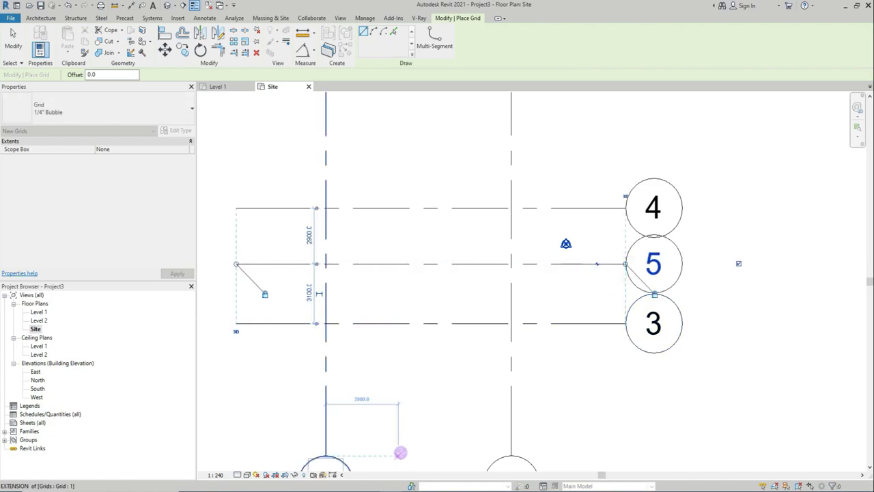
scroll(425, 339, down, 1)
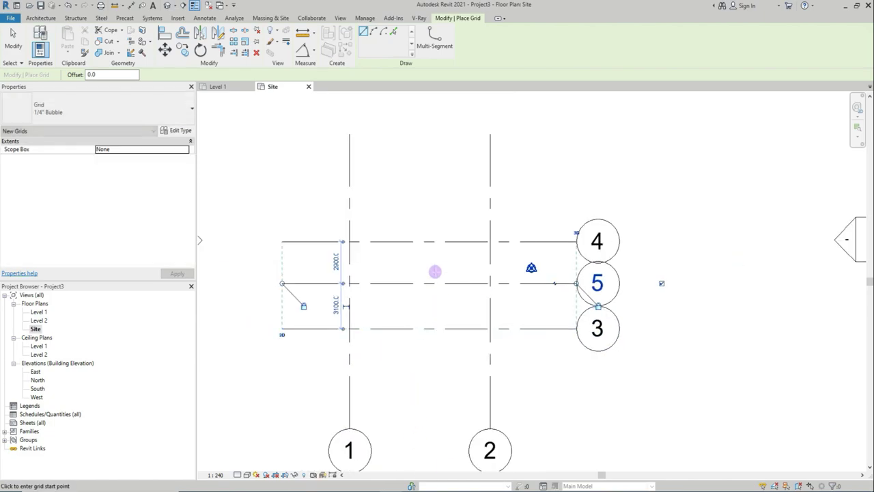
click(418, 134)
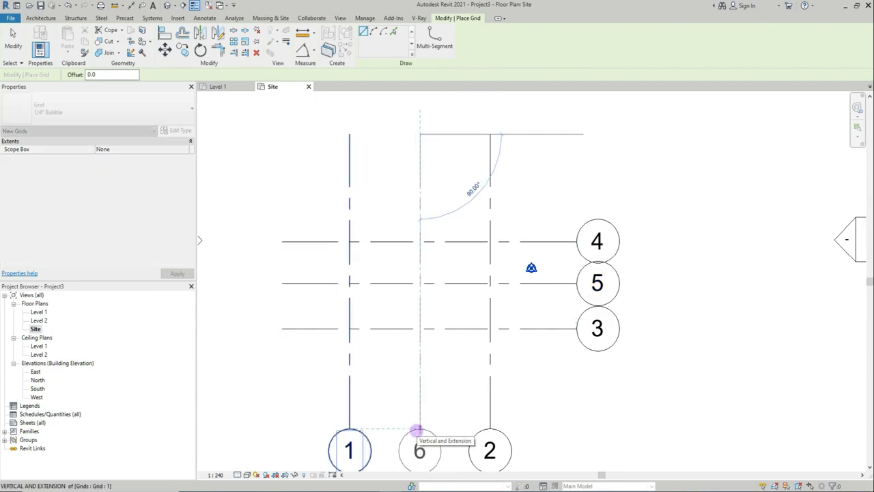
click(417, 429)
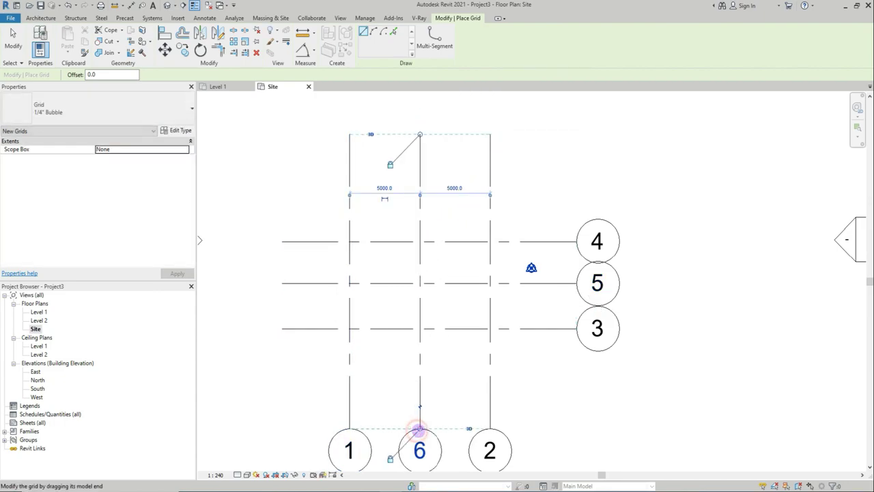
key(Escape)
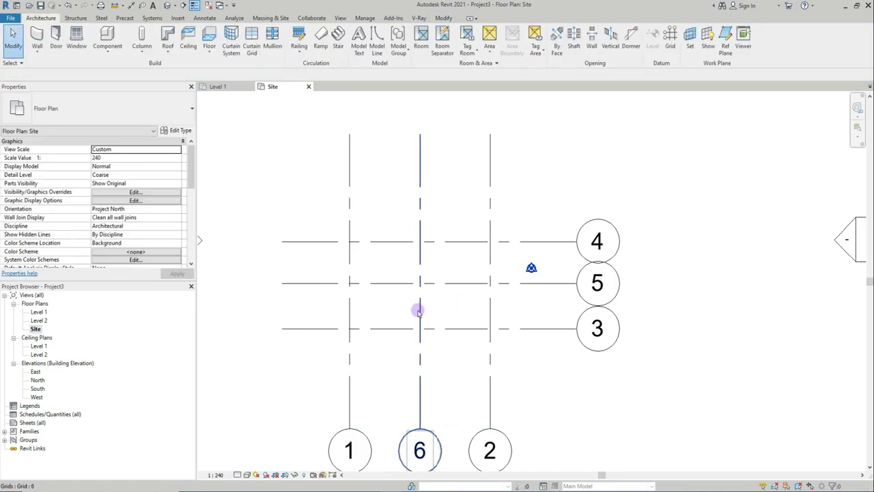
click(416, 310)
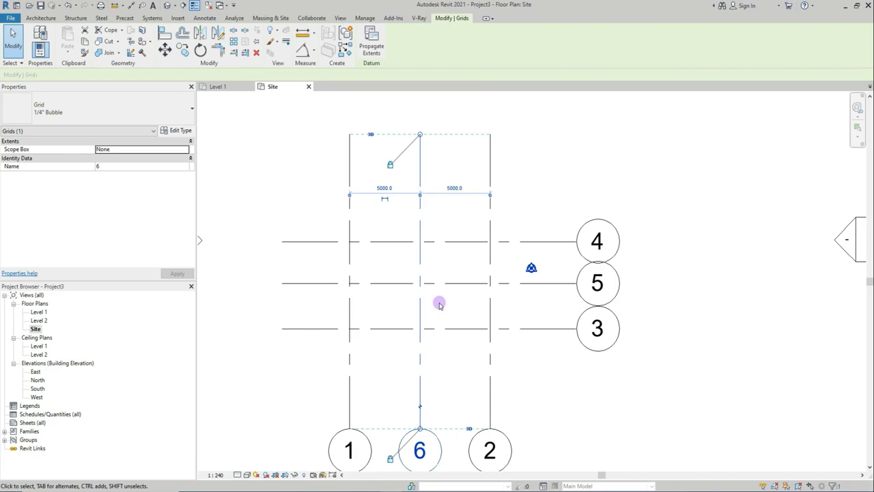
click(441, 282)
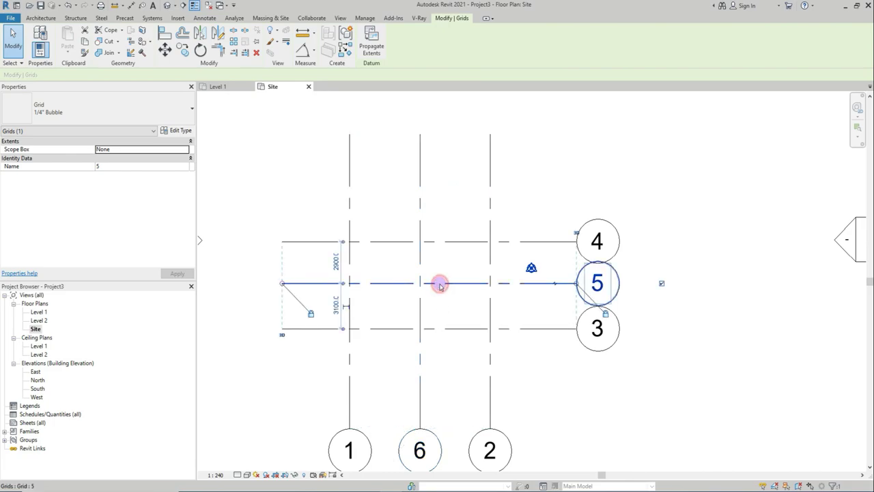
click(333, 305)
text(3000)
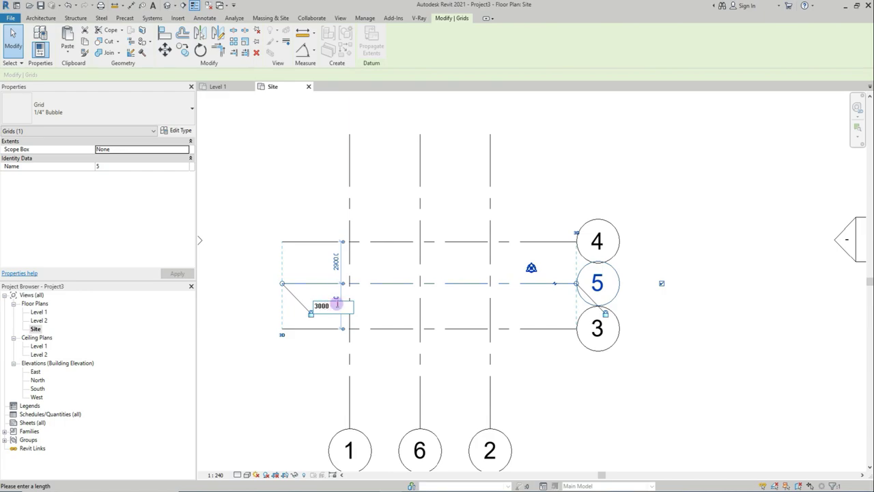
key(Return)
scroll(378, 273, up, 2)
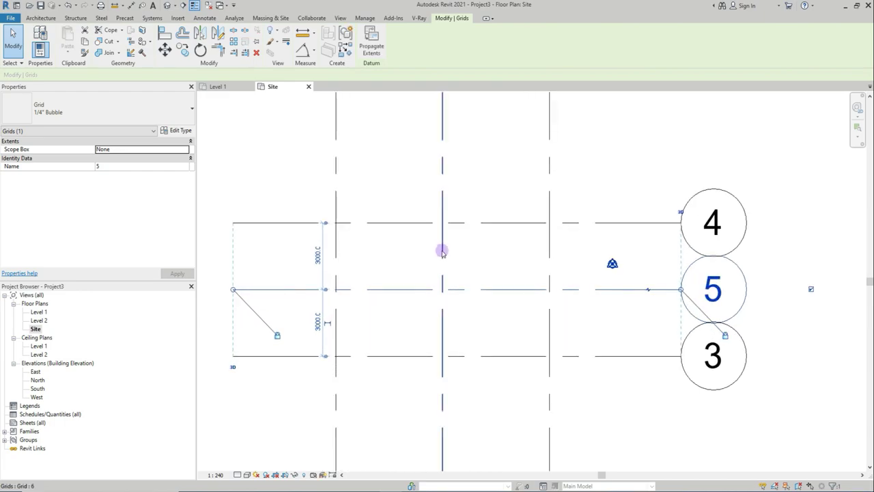
click(442, 252)
scroll(423, 242, down, 1)
click(610, 135)
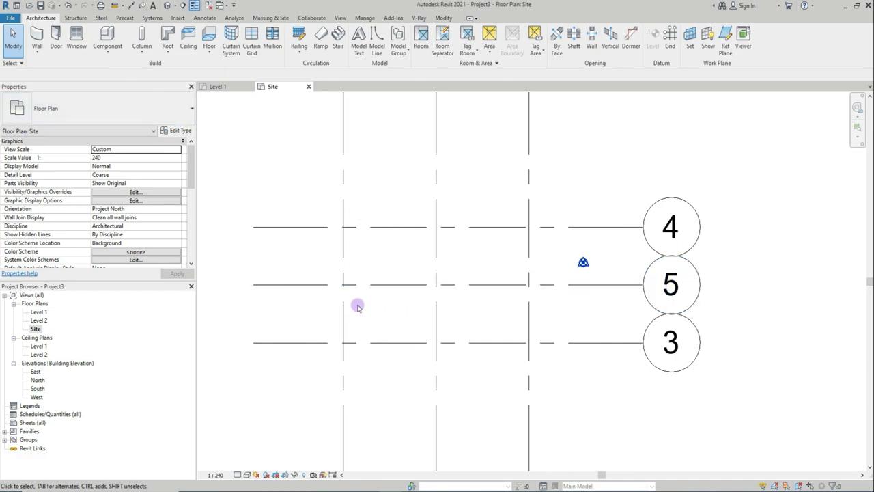
scroll(349, 311, up, 1)
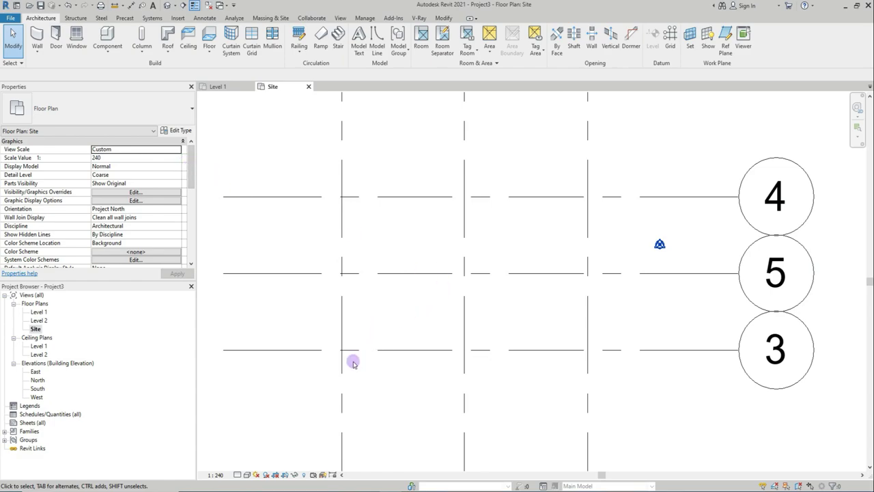
Step: Start the structural Column tool and review the W10X49 column type list
click(77, 19)
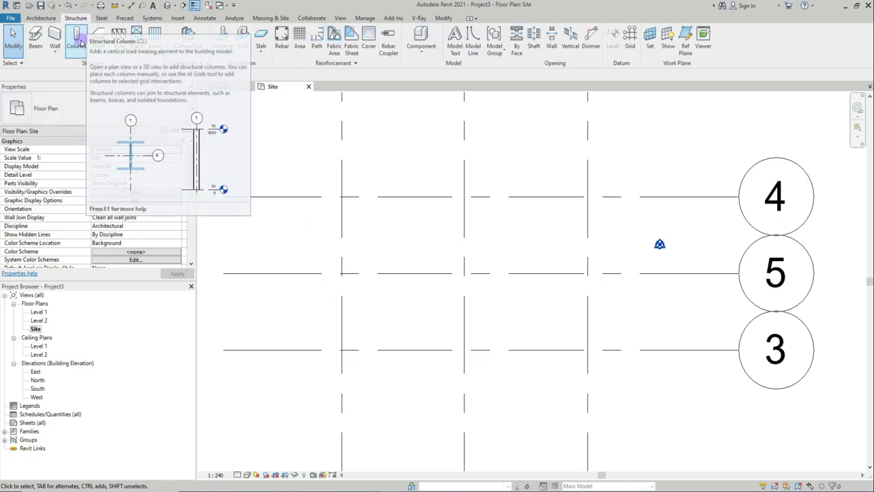
click(79, 42)
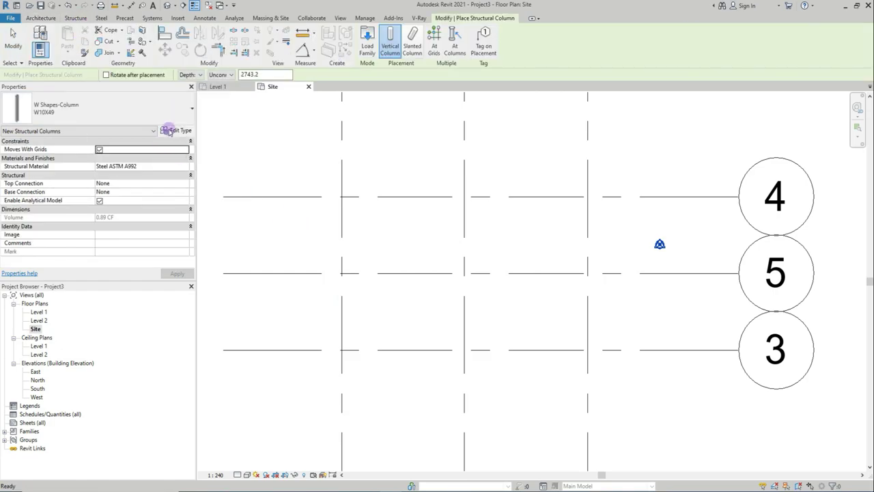
click(121, 108)
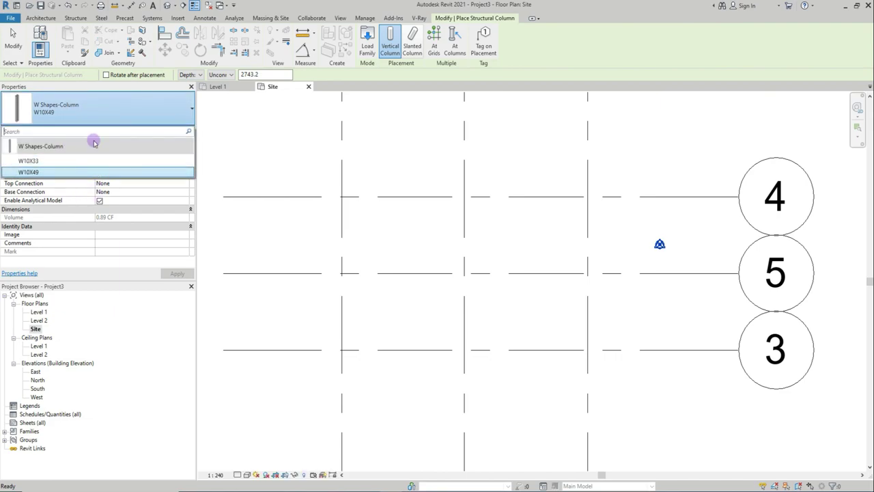
click(61, 141)
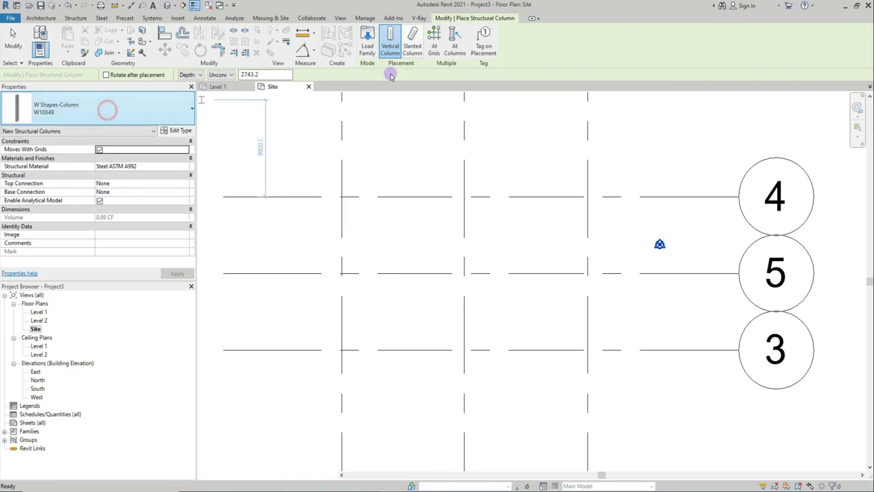
Step: Browse the family library, checking M_Round Bars and M_HSS-Round Structural Tubing
click(366, 41)
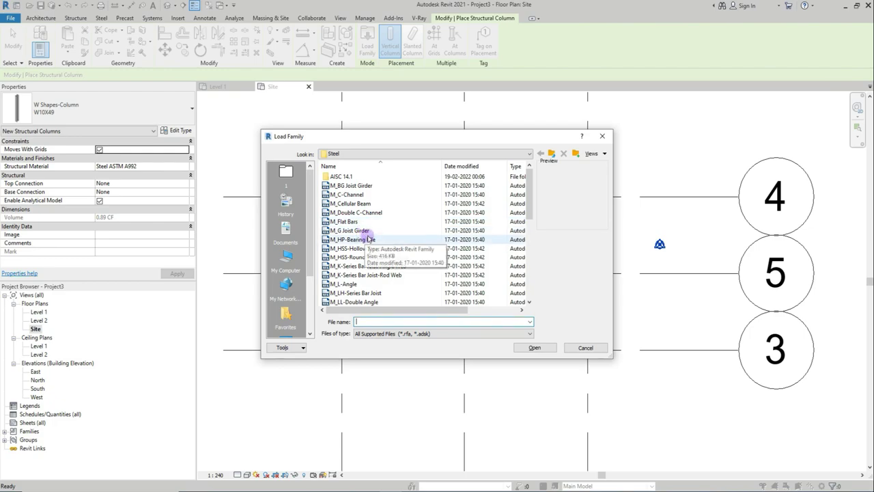
scroll(367, 238, down, 3)
scroll(366, 236, down, 3)
scroll(362, 233, down, 4)
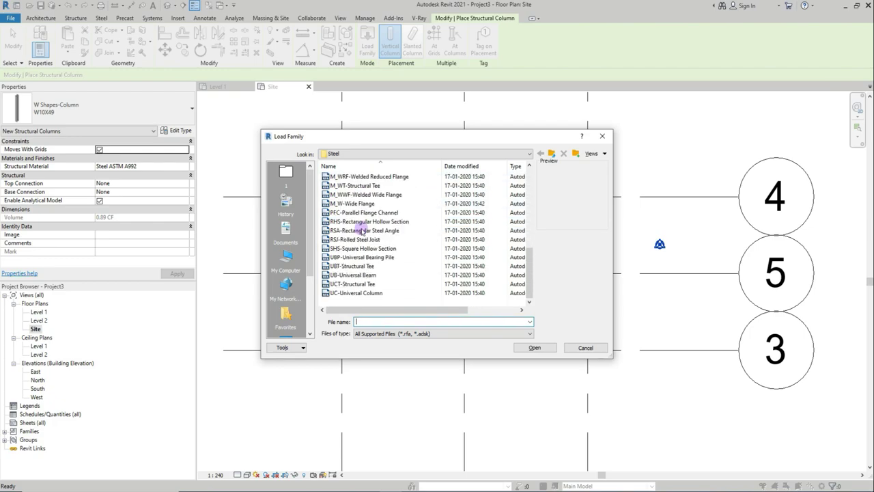
scroll(361, 229, up, 1)
scroll(356, 216, up, 1)
scroll(352, 202, up, 1)
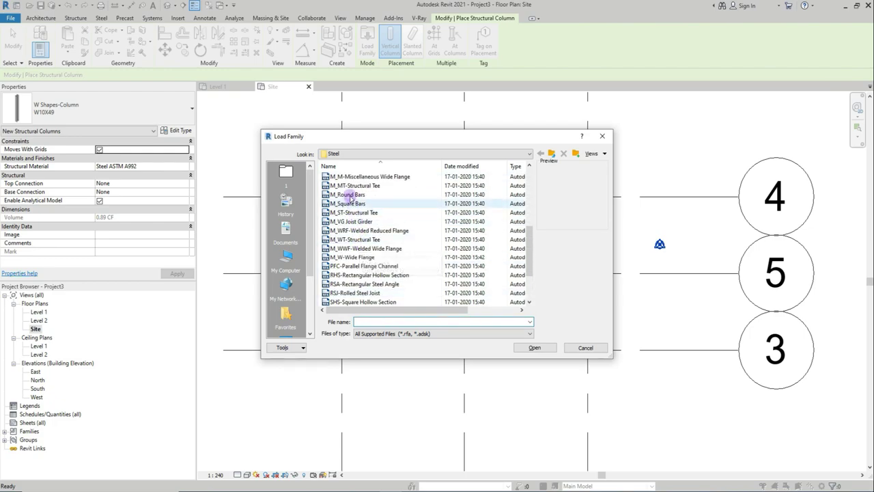
click(349, 195)
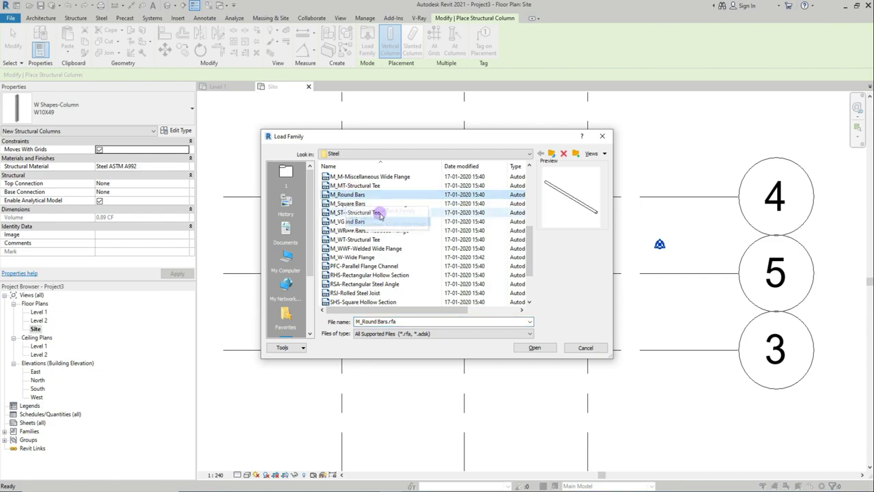
scroll(366, 218, up, 1)
scroll(375, 235, up, 1)
scroll(372, 232, up, 1)
scroll(365, 224, up, 1)
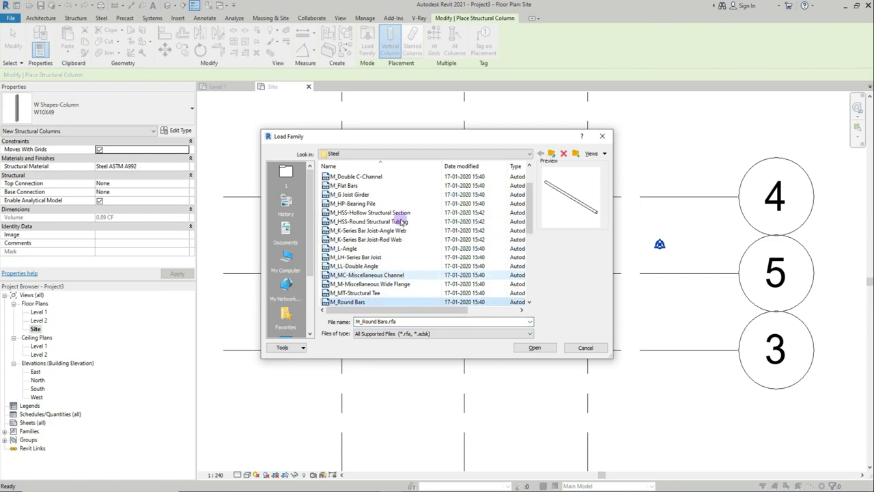
click(450, 221)
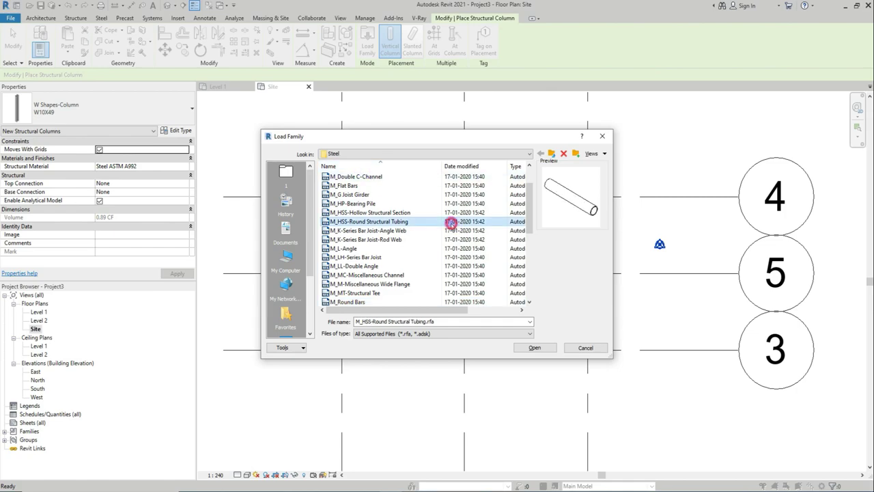
key(BackSpace)
key(BackSpace)
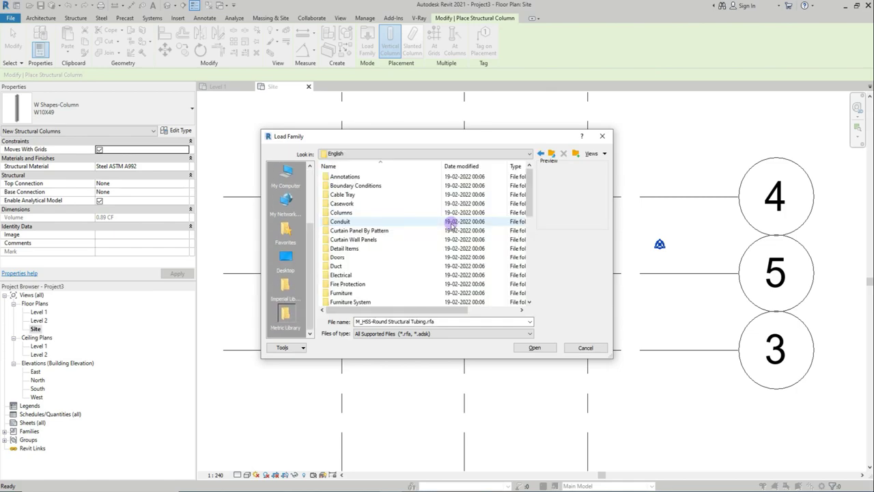
Step: Load M_Pipe-Column from Structural Columns > Steel, picking PIPE127STD, PIPE152STD and PIPE203STD
scroll(401, 258, down, 5)
scroll(385, 238, down, 3)
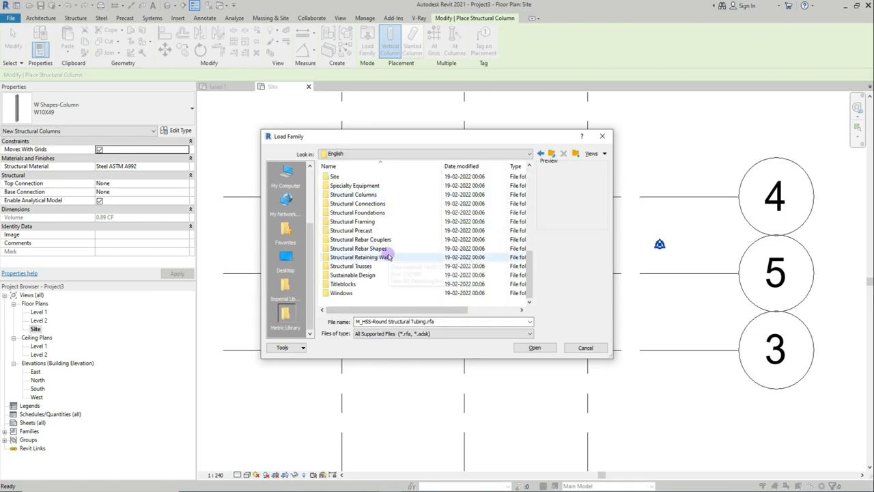
double_click(367, 194)
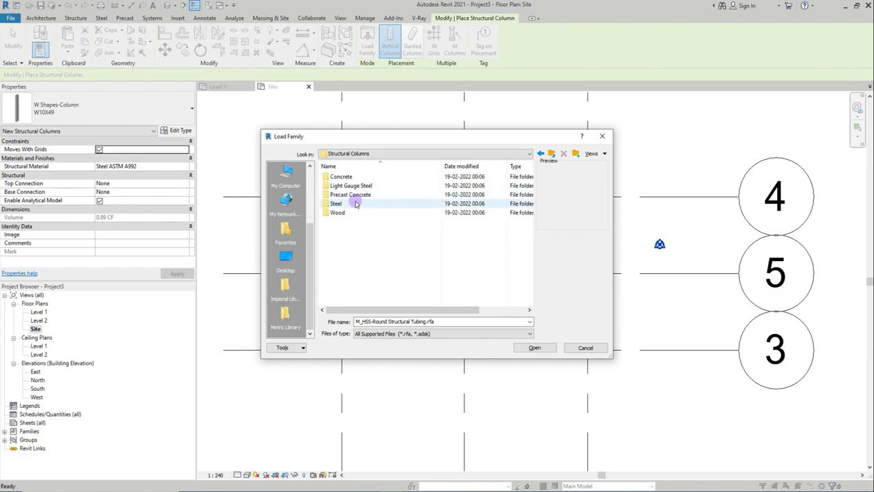
double_click(356, 203)
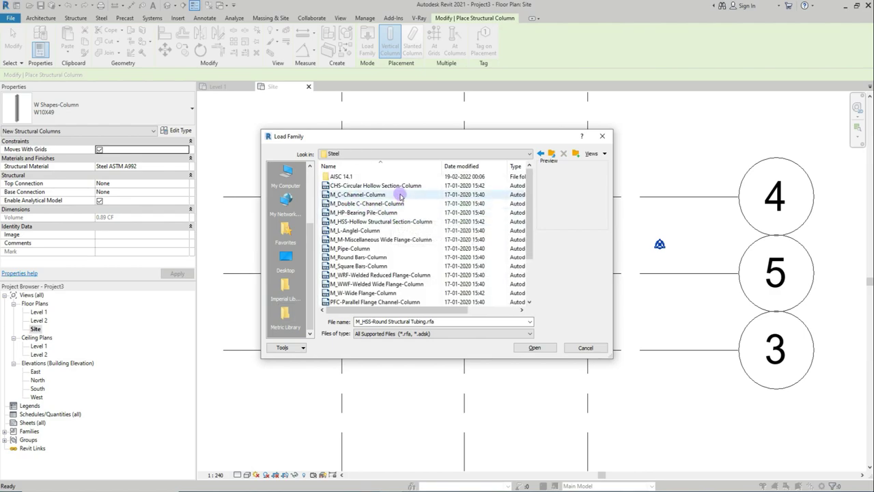
mouse_move(349, 248)
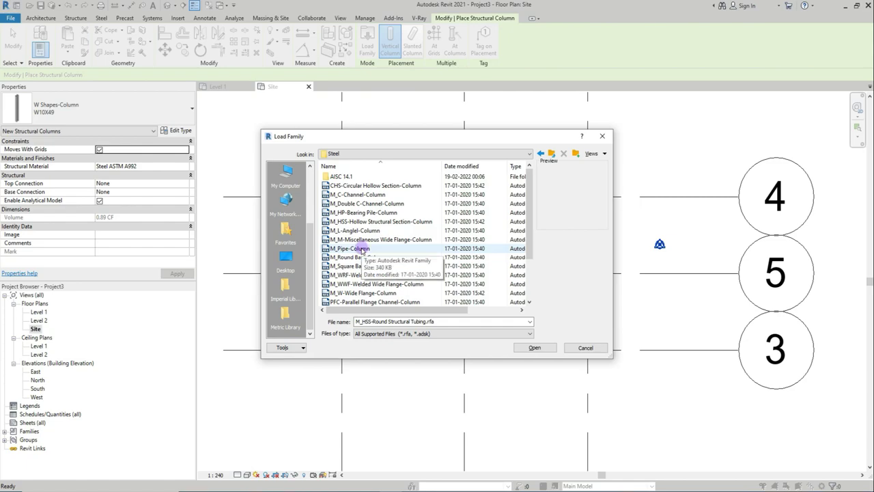
click(362, 250)
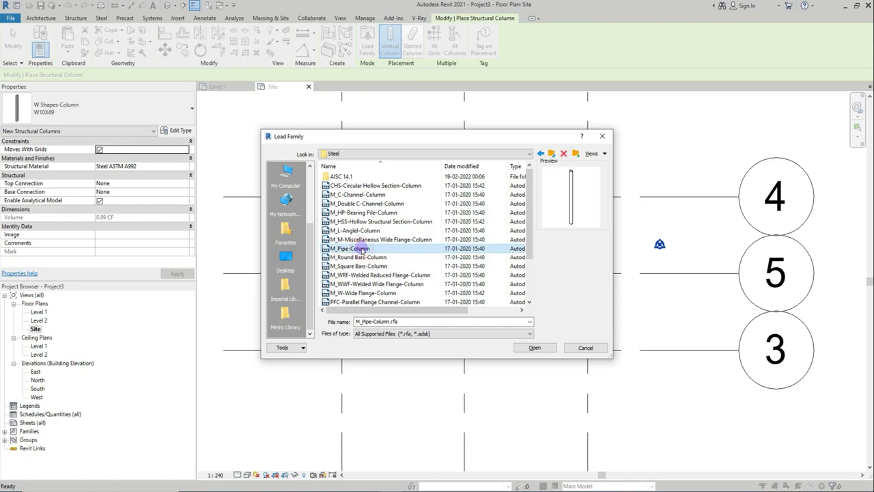
double_click(362, 250)
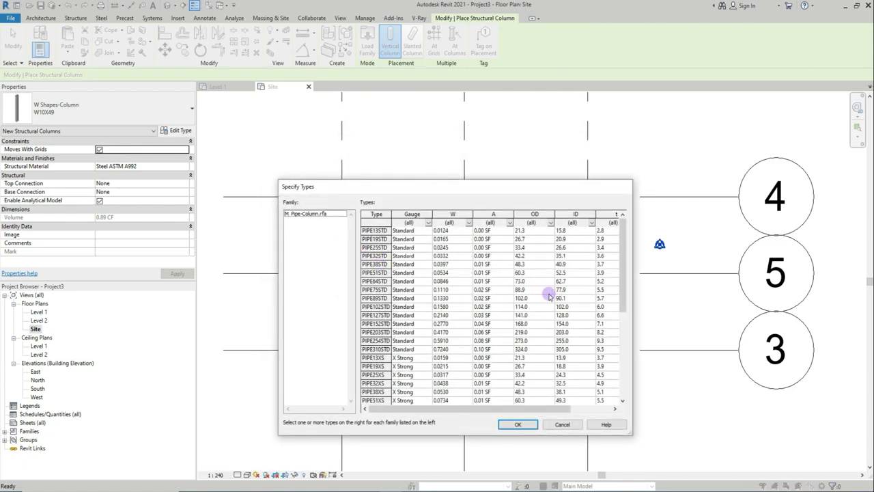
click(521, 315)
click(522, 324)
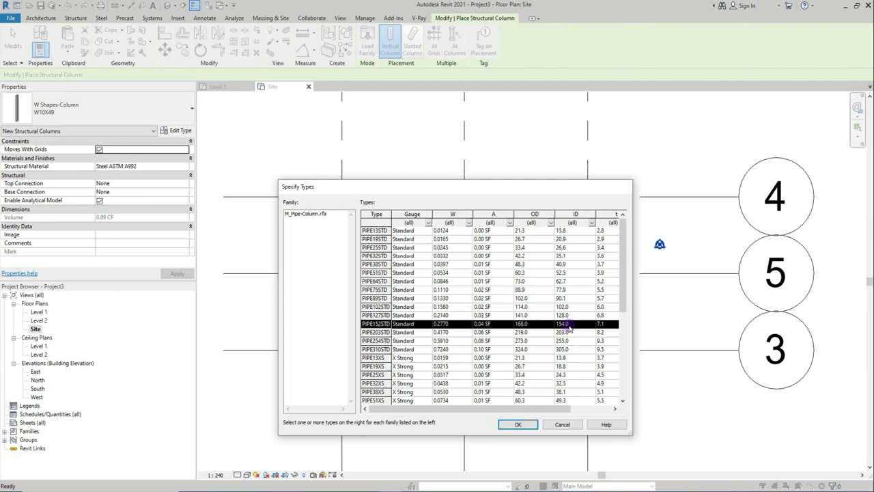
click(568, 332)
Step: Load the chosen pipe sizes and place pipe columns at grid intersections 1/3, 2/4 and 2/3
click(519, 424)
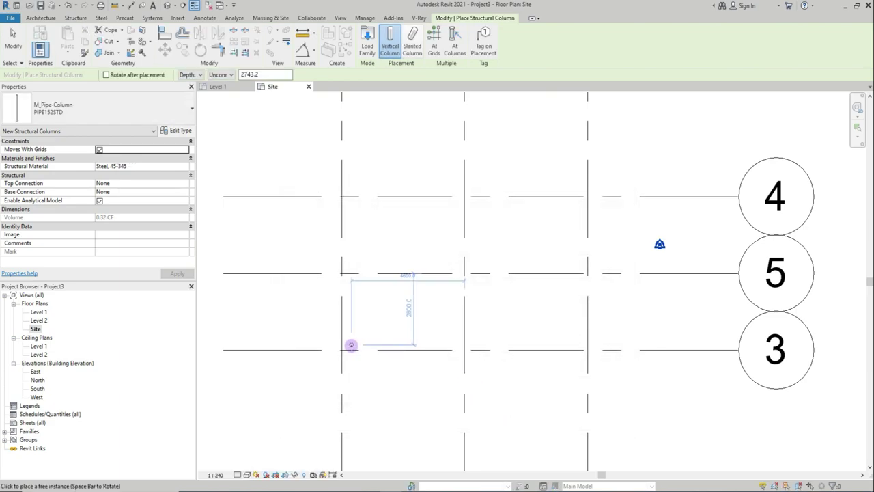
scroll(350, 345, up, 3)
scroll(337, 355, up, 3)
scroll(342, 347, up, 3)
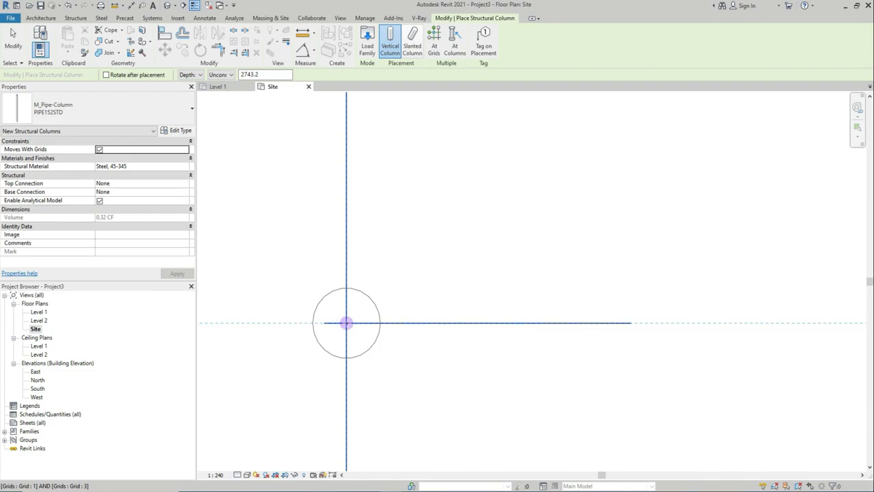
click(346, 322)
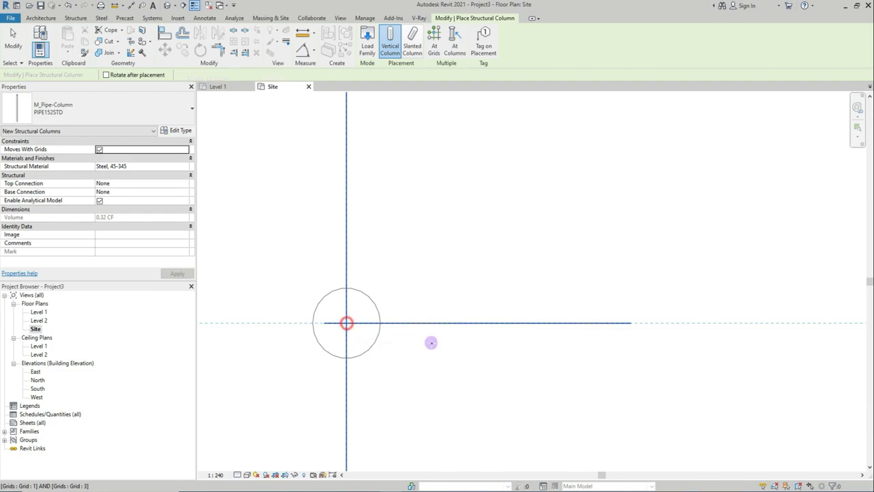
scroll(341, 355, down, 5)
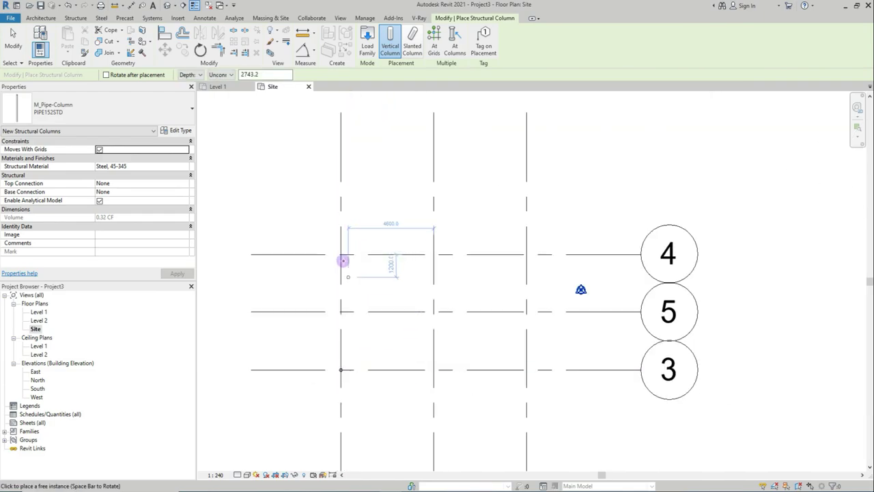
scroll(344, 253, up, 3)
scroll(345, 245, up, 2)
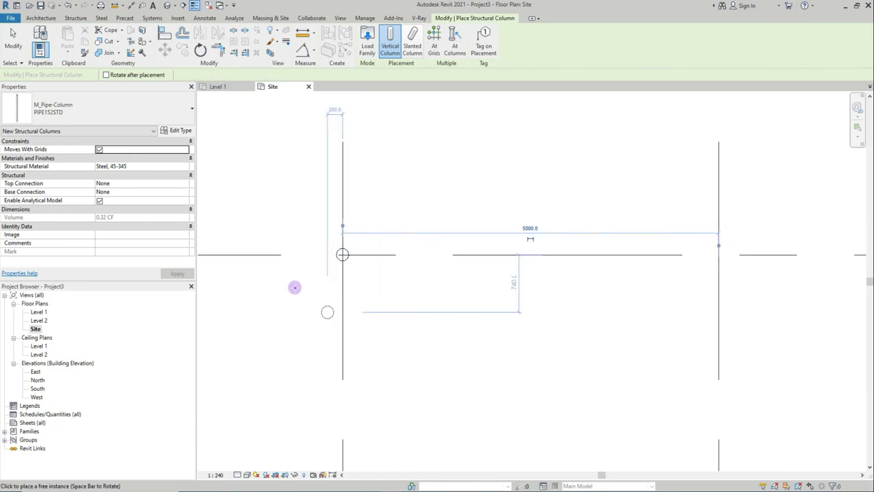
scroll(540, 293, down, 4)
scroll(540, 293, up, 3)
click(483, 269)
scroll(478, 185, down, 2)
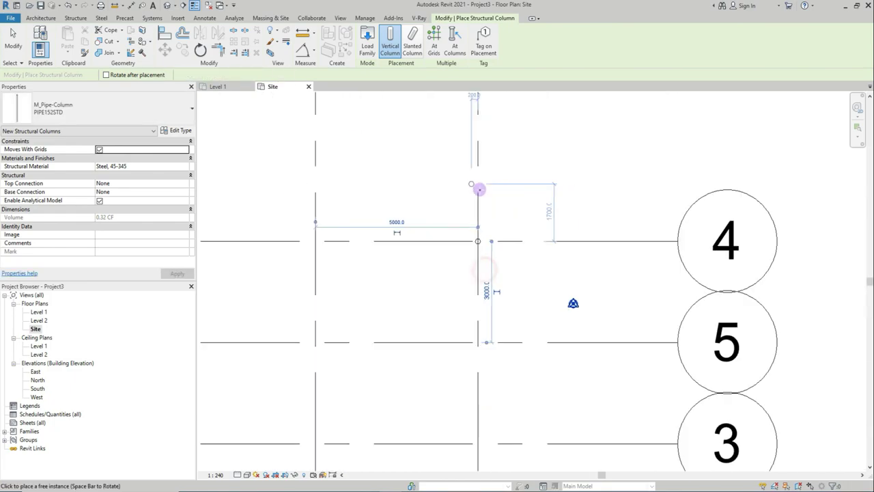
scroll(490, 332, down, 2)
scroll(478, 343, up, 3)
click(476, 342)
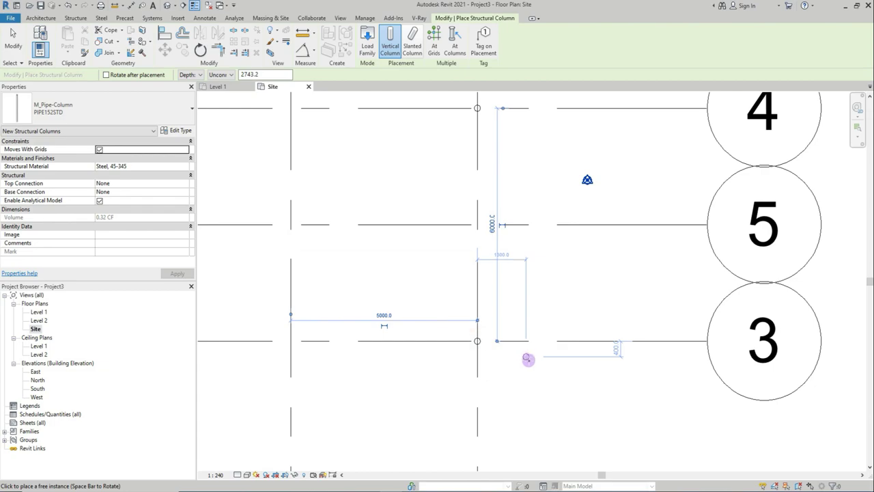
scroll(526, 357, down, 2)
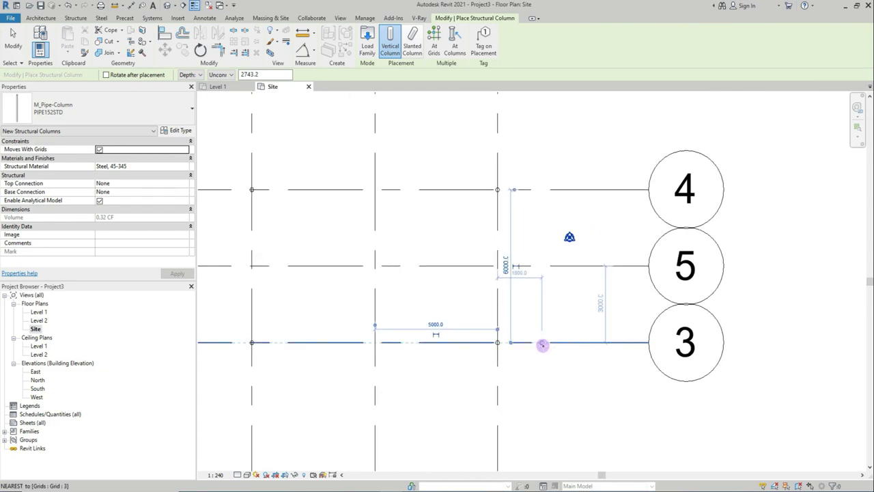
scroll(538, 293, down, 2)
key(Escape)
key(Escape)
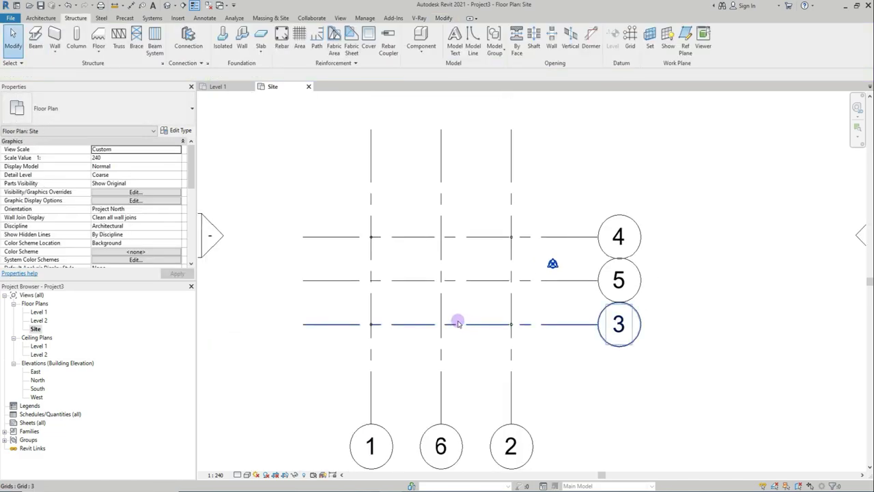
Step: Close the Level 1 plan and open the default 3D view
scroll(404, 304, up, 3)
click(204, 5)
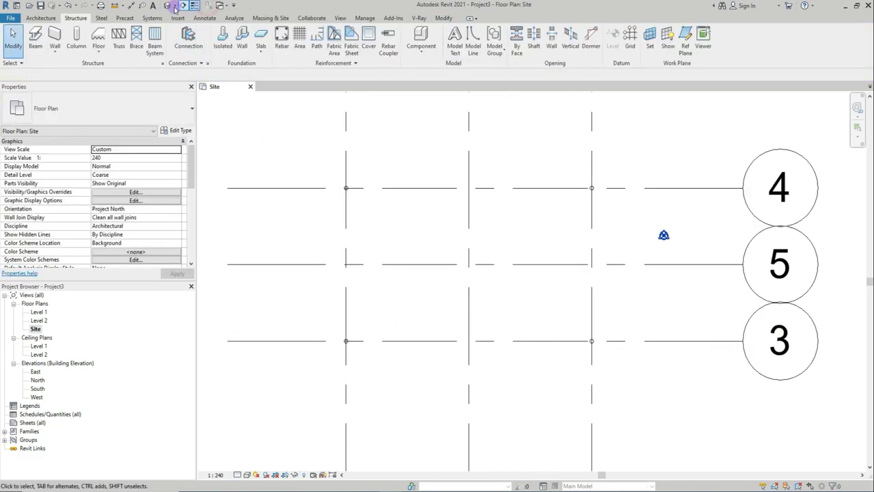
click(166, 5)
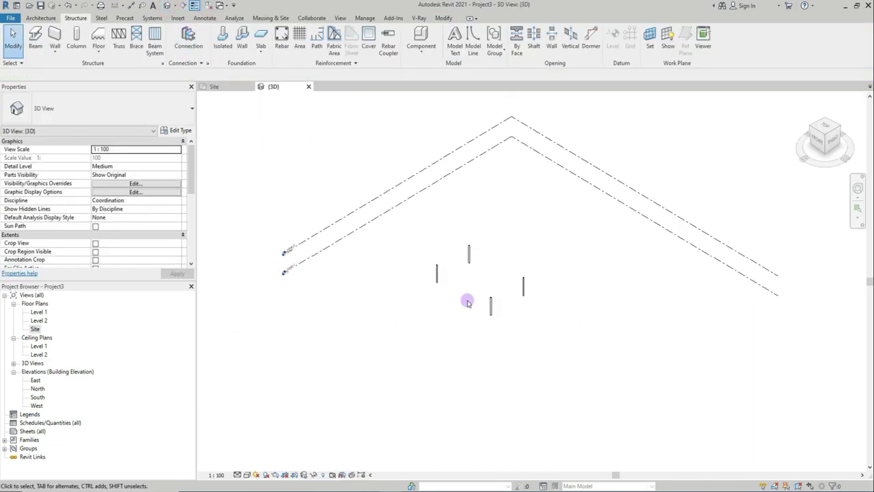
Step: In the South elevation, change Level 2's height from 3048 to 4000 mm above Level 1
double_click(37, 396)
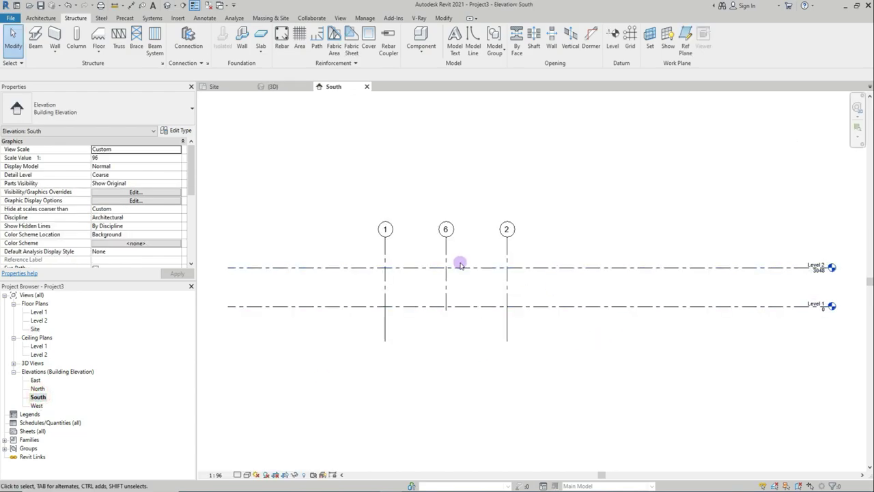
click(530, 269)
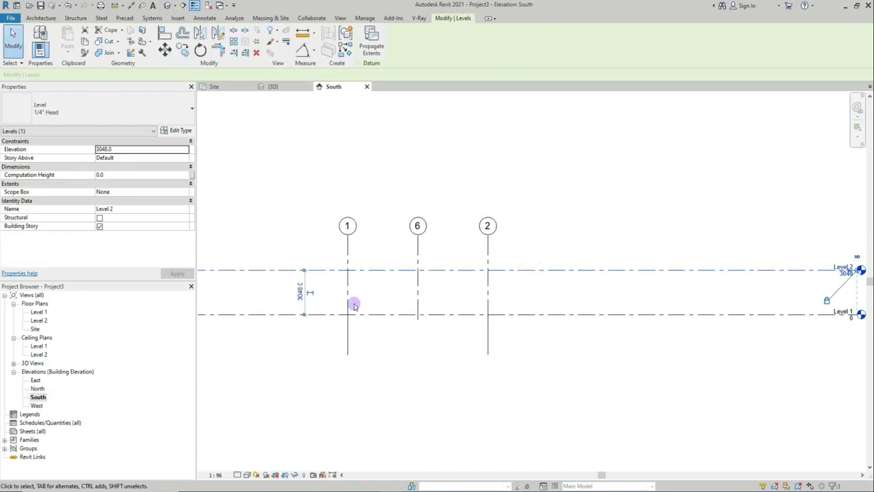
click(305, 306)
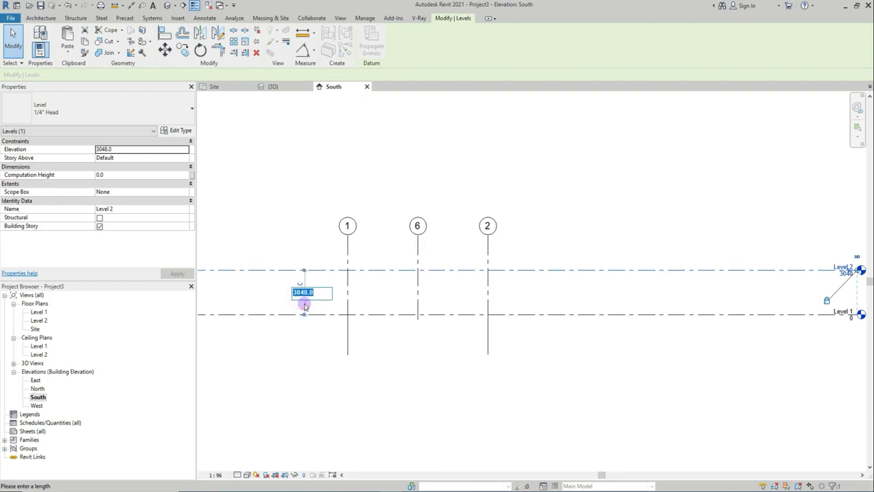
text(40)
text(00)
key(Return)
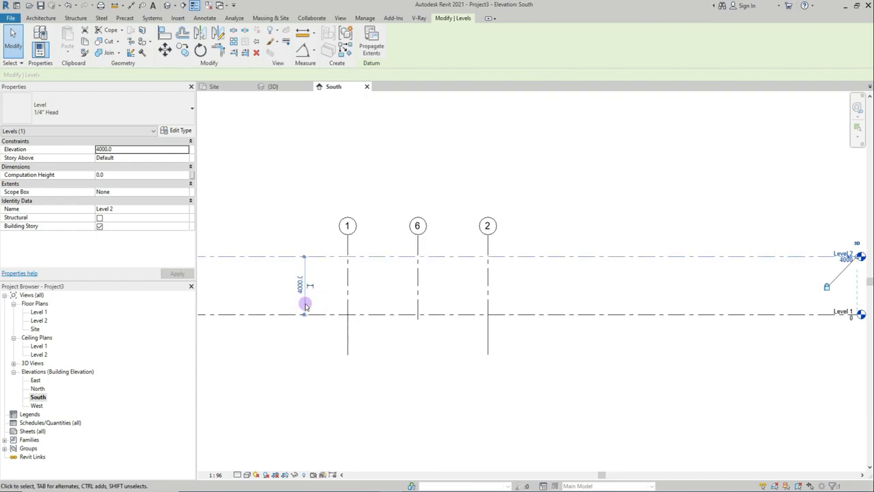
scroll(382, 306, down, 1)
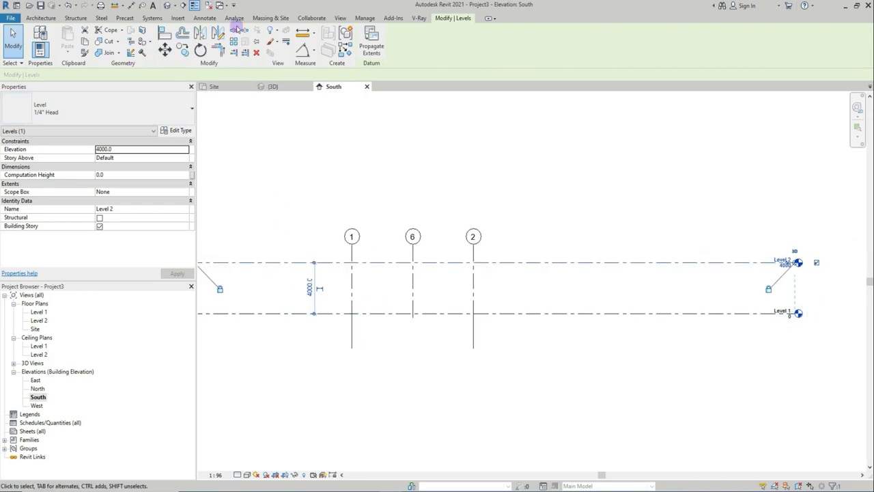
click(208, 5)
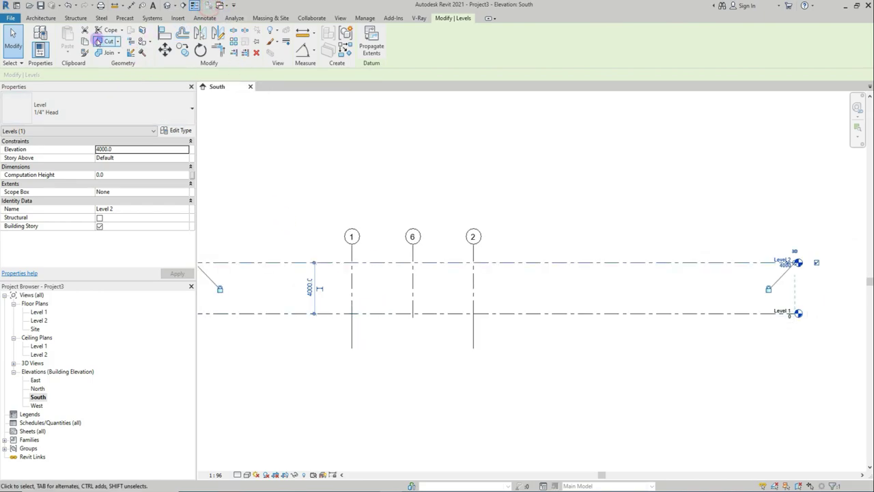
right_click(279, 261)
Step: Create Level 3 with Create Similar and set it 1800 mm above Level 2, at 5800
click(310, 348)
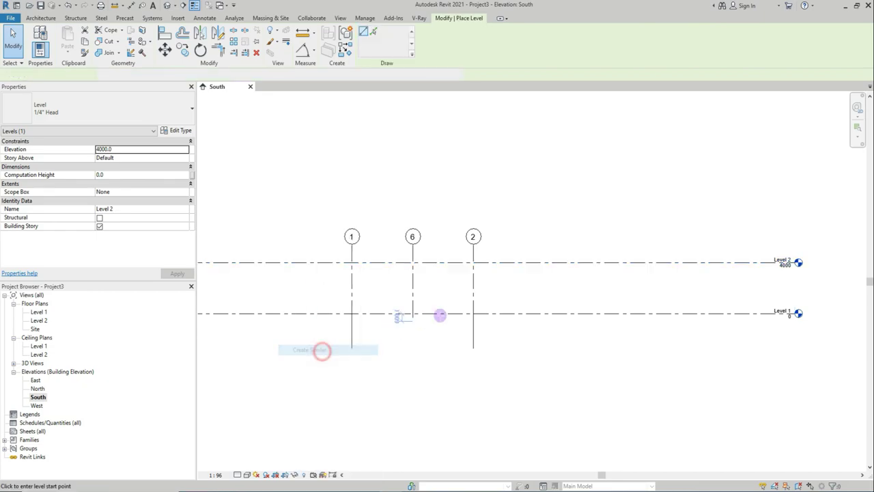
scroll(412, 304, down, 1)
click(248, 232)
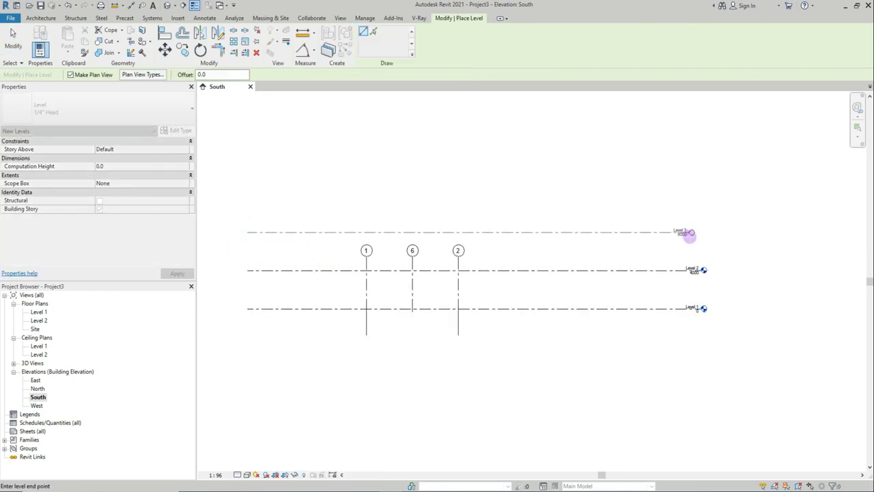
click(695, 234)
scroll(466, 256, up, 2)
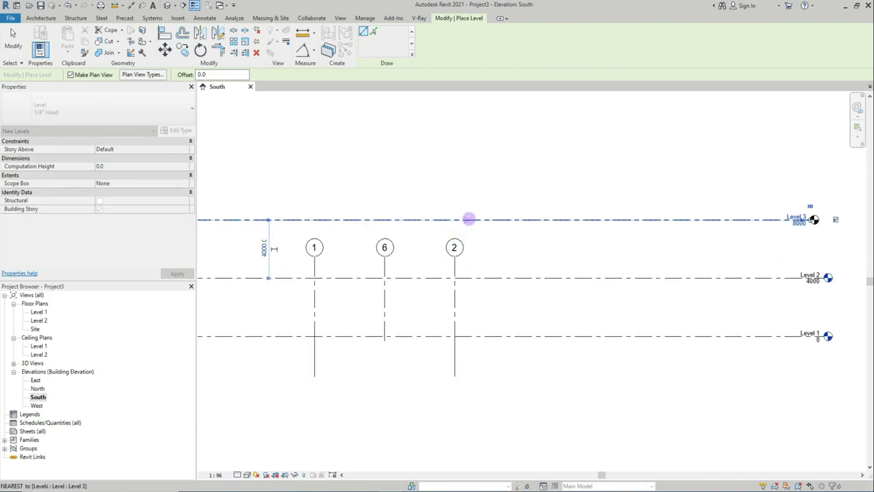
key(Escape)
key(Escape)
click(264, 252)
text(1800)
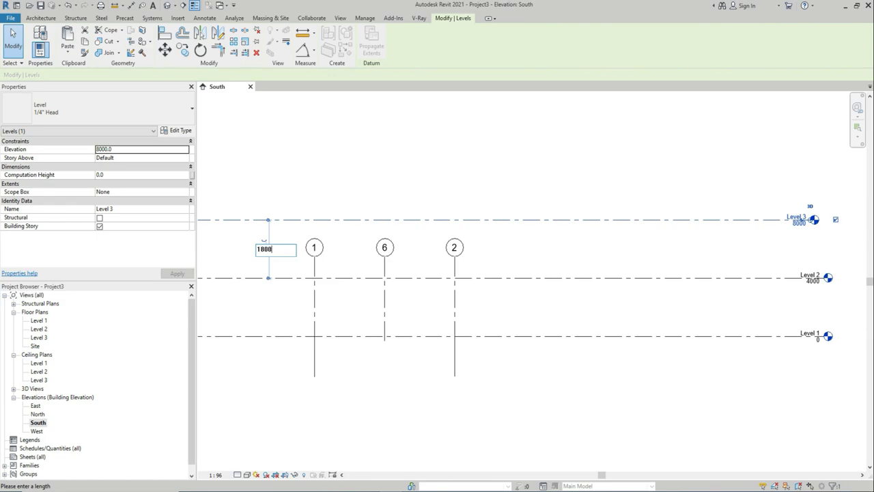
key(Return)
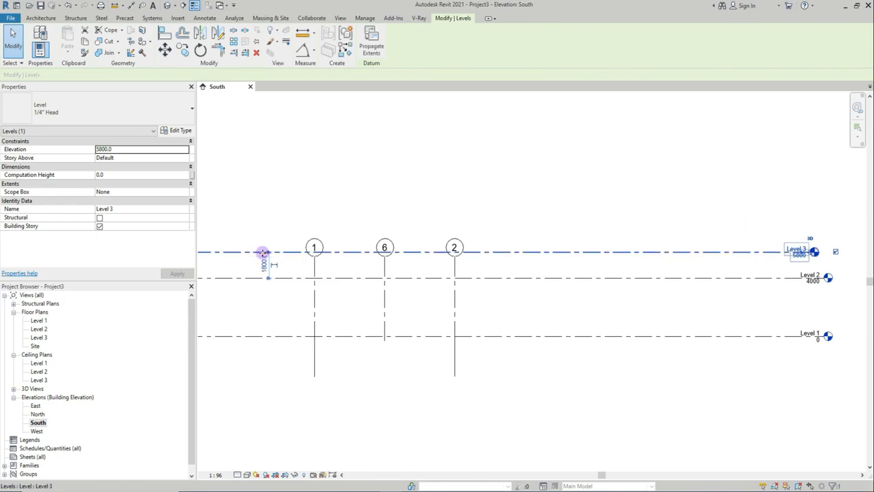
scroll(393, 251, up, 2)
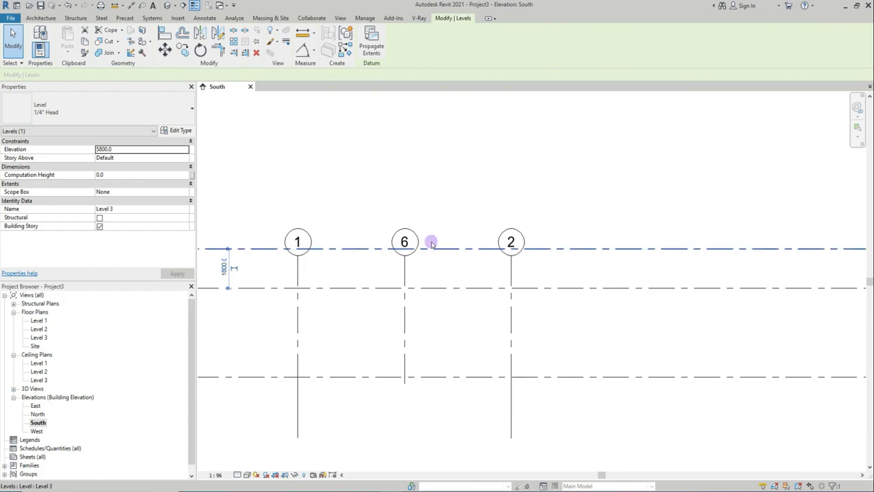
scroll(435, 243, down, 1)
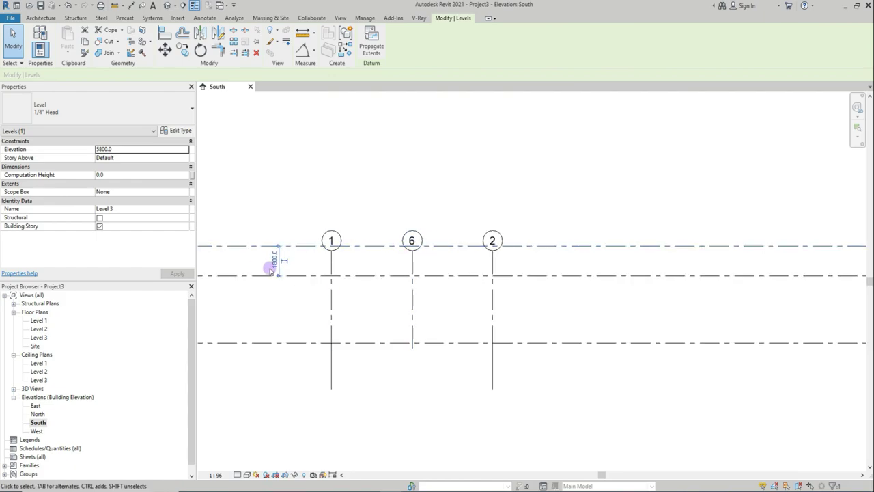
scroll(275, 267, up, 1)
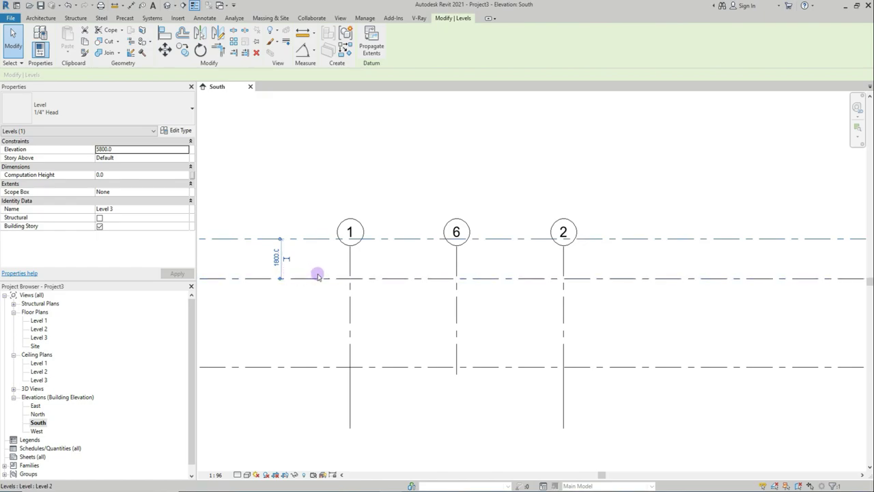
scroll(382, 279, down, 1)
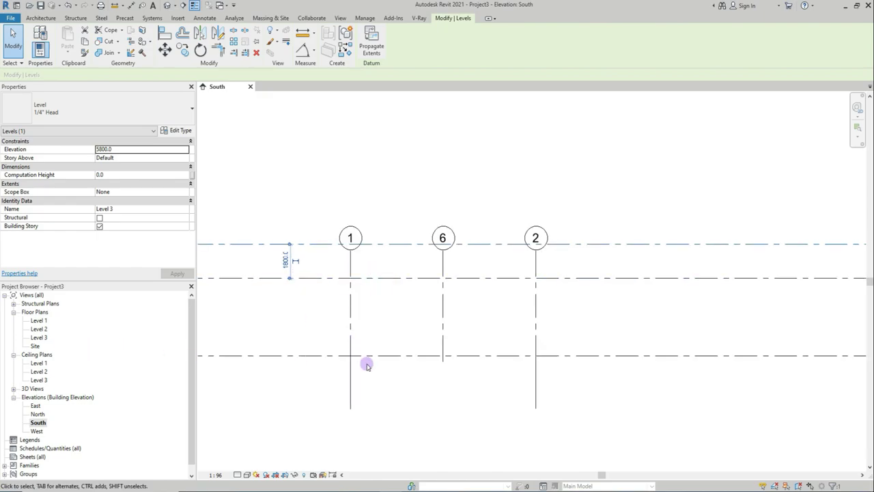
Step: Open the North elevation and switch its detail level to Fine
double_click(36, 344)
double_click(39, 320)
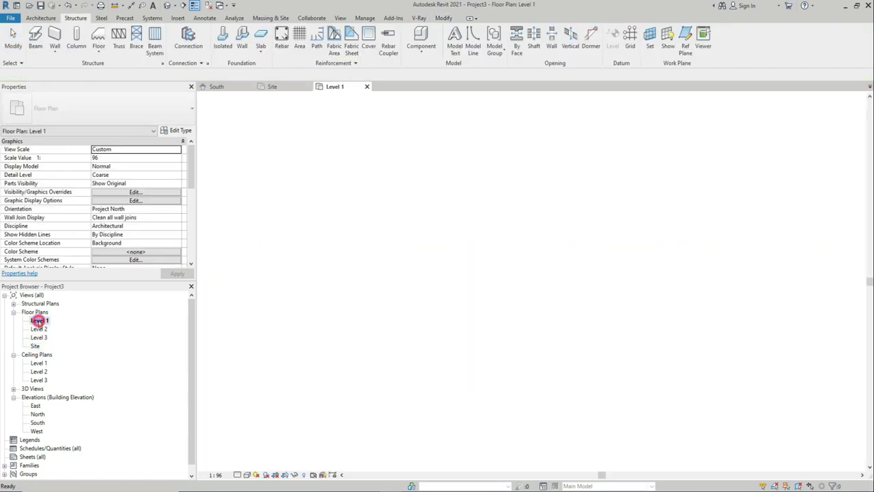
double_click(37, 413)
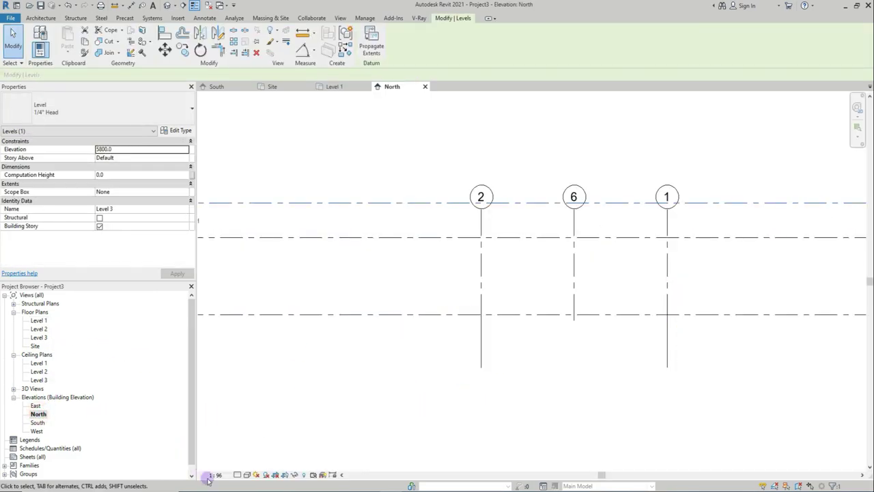
click(237, 475)
click(251, 466)
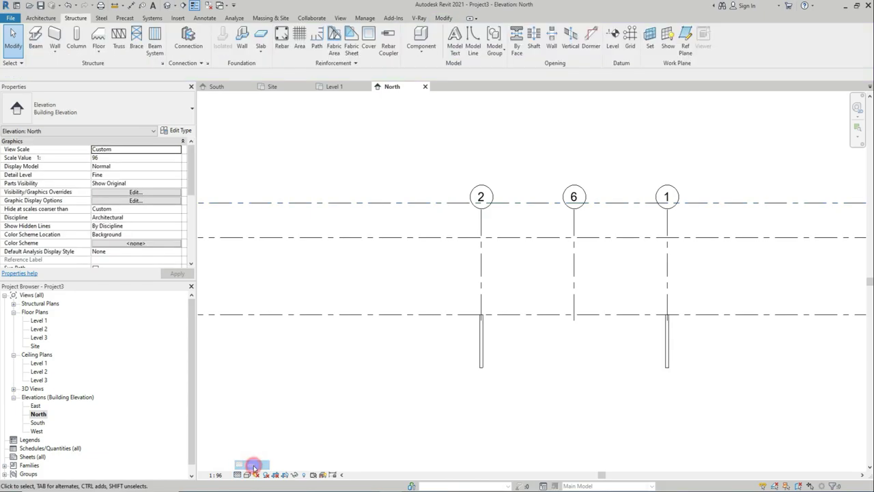
Step: Set the four pipe columns' Top Level to Level 2 and Base Offset to 0
drag(739, 355, 393, 372)
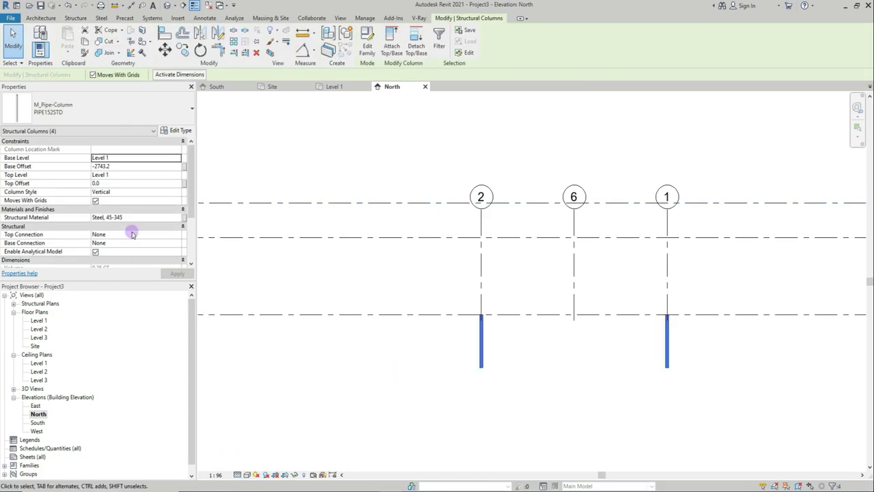
click(177, 175)
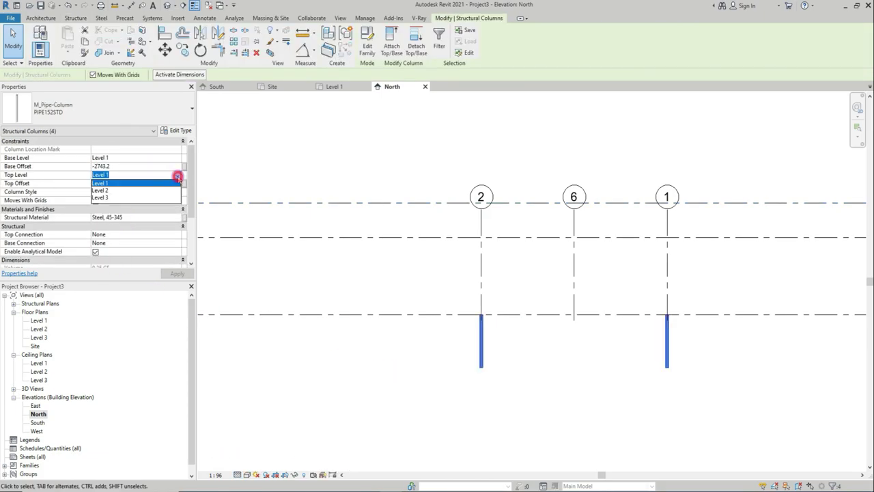
click(98, 191)
click(121, 166)
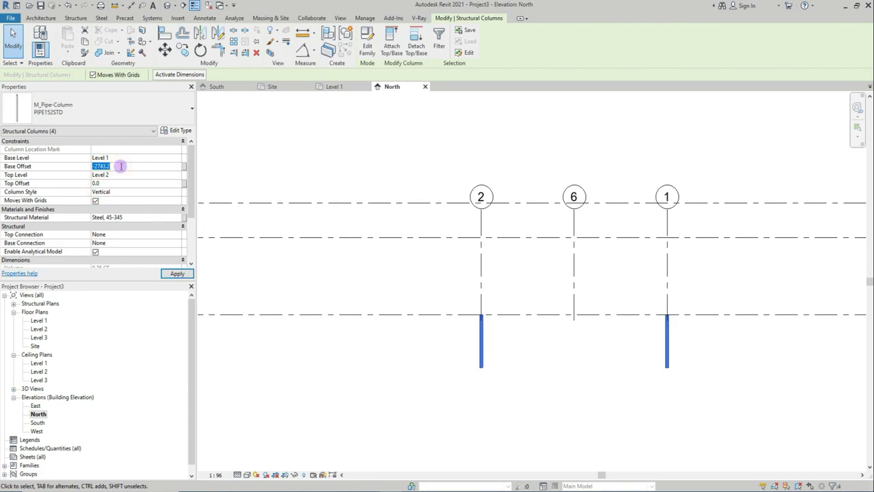
text(0)
key(Return)
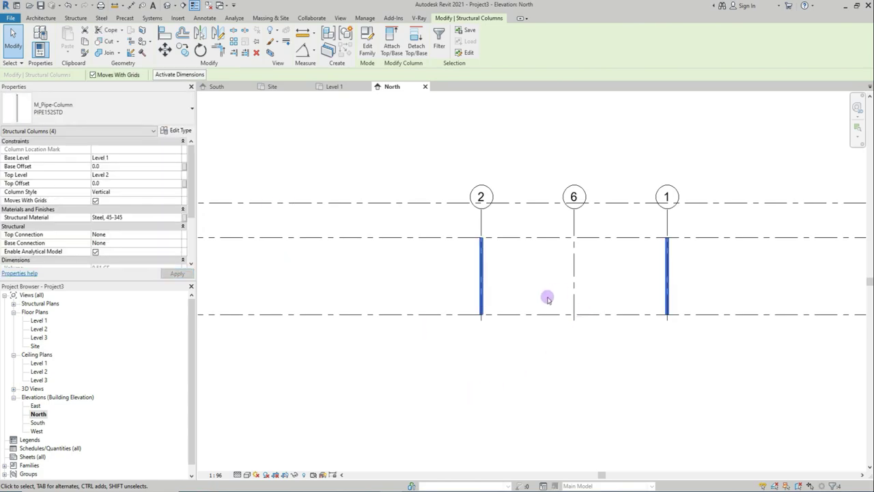
click(211, 7)
Step: Inspect the four pipe columns in the 3D view and bring up the Steel ribbon tools
click(167, 6)
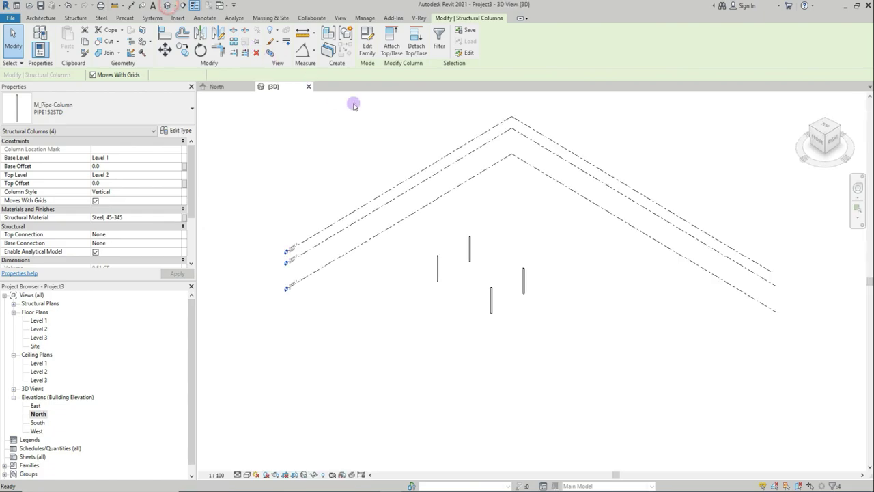
scroll(445, 230, up, 2)
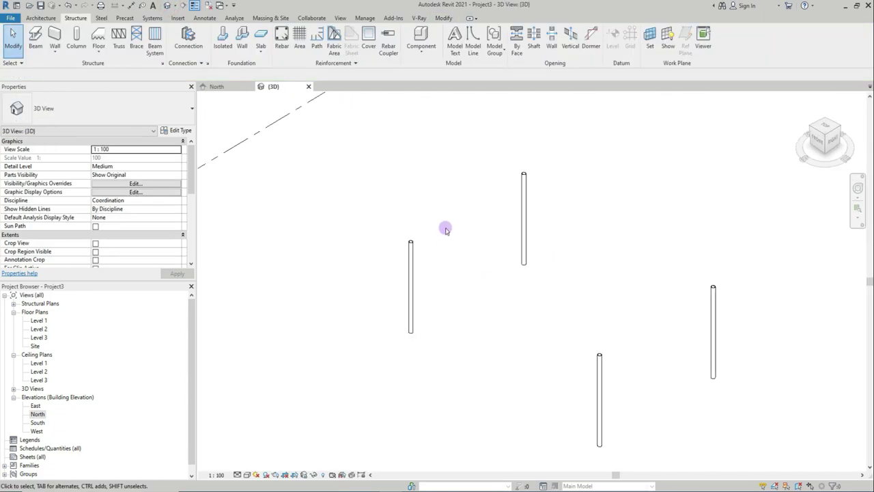
middle_drag(508, 268, 501, 281)
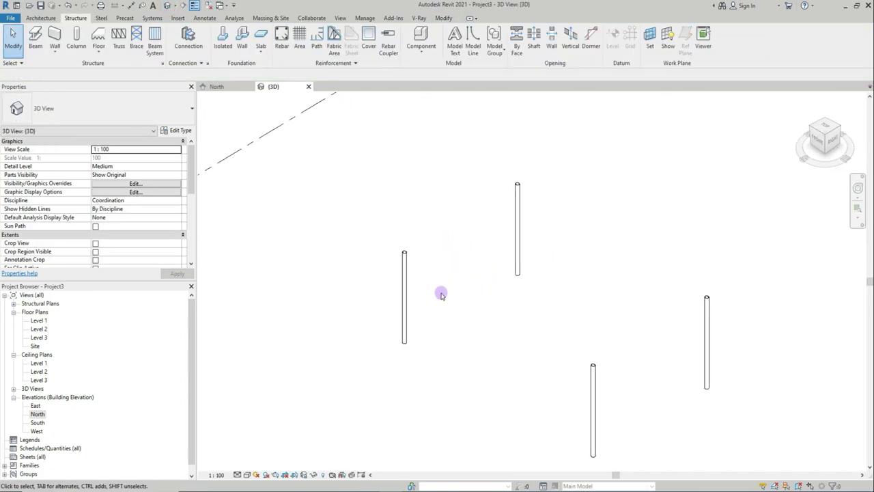
middle_drag(462, 333, 453, 309)
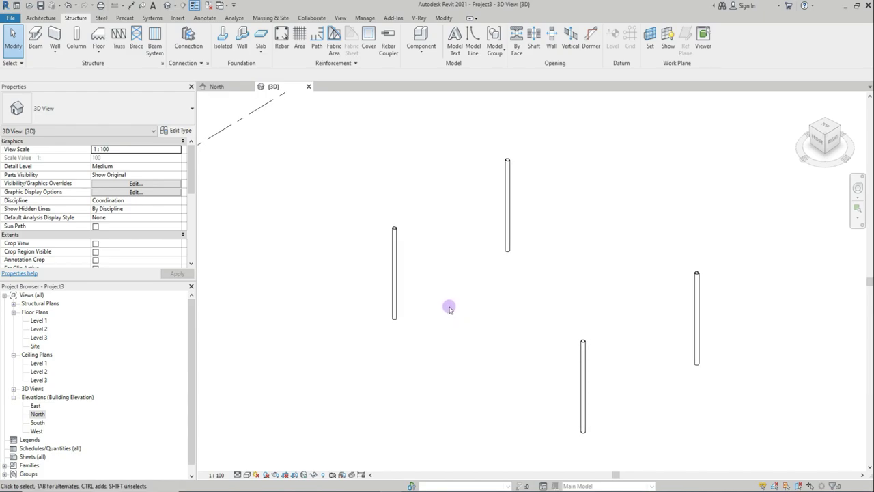
scroll(392, 318, up, 3)
scroll(389, 316, up, 2)
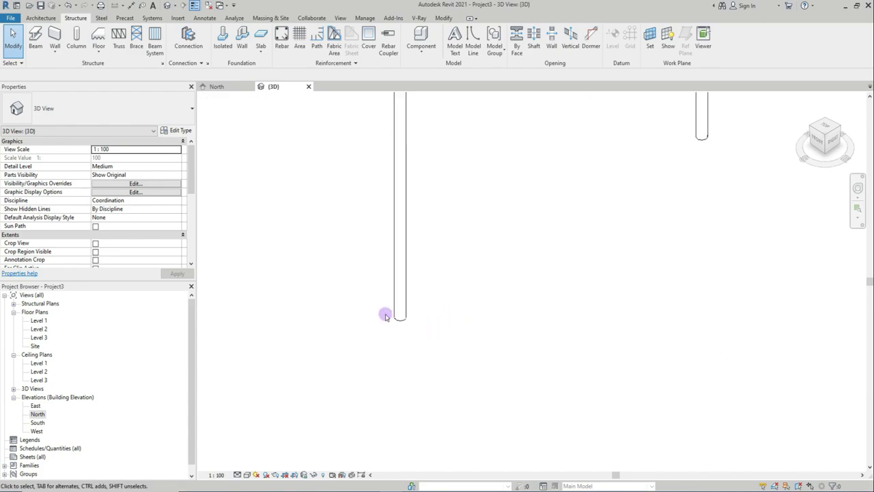
scroll(386, 312, up, 1)
scroll(369, 328, down, 3)
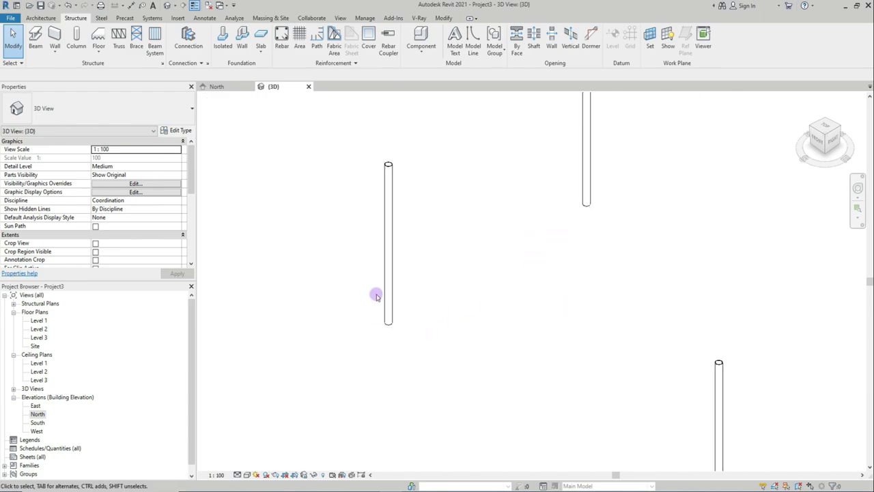
scroll(396, 264, down, 1)
scroll(403, 266, down, 1)
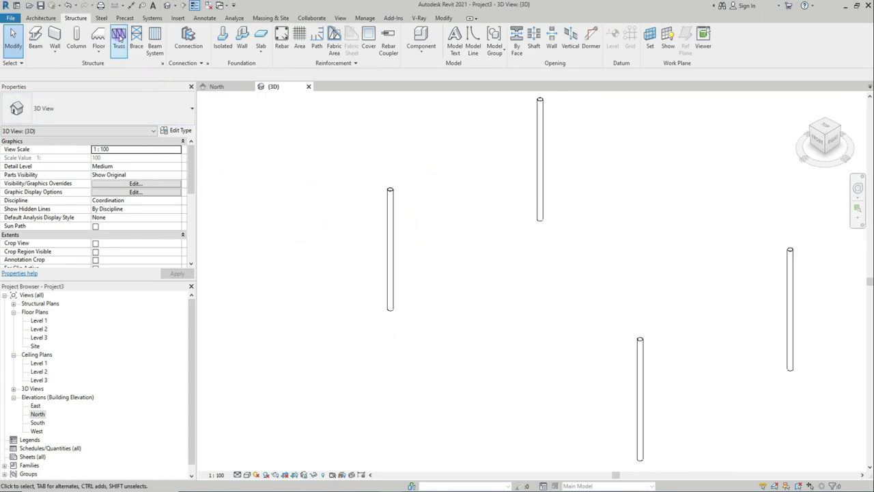
click(101, 18)
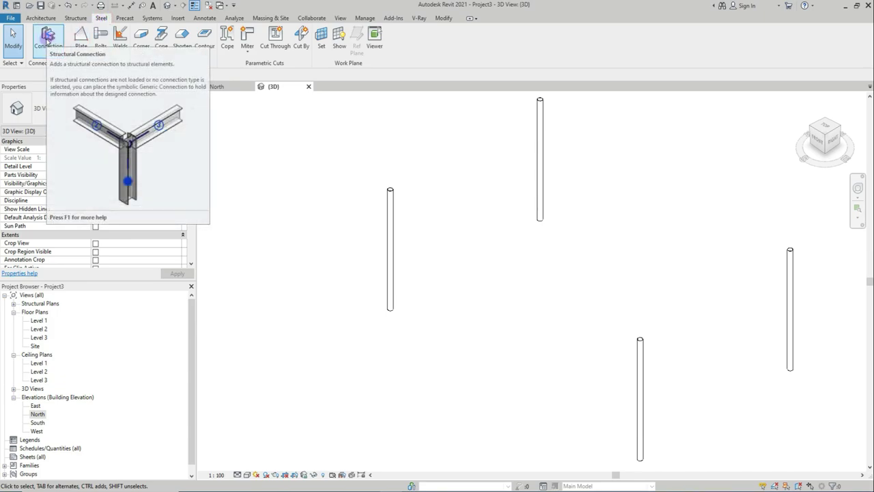
Step: Add a steel connection to the left pipe column and set its type to Base plate
click(48, 40)
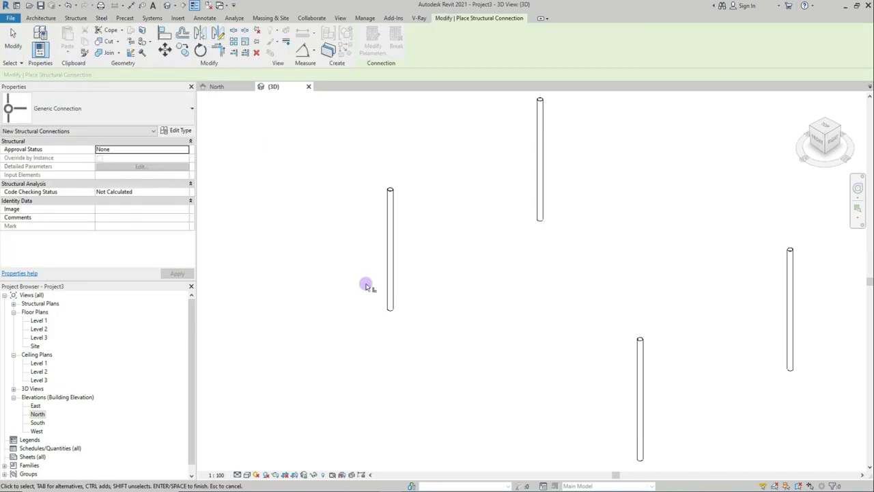
key(Escape)
scroll(394, 193, up, 1)
click(394, 193)
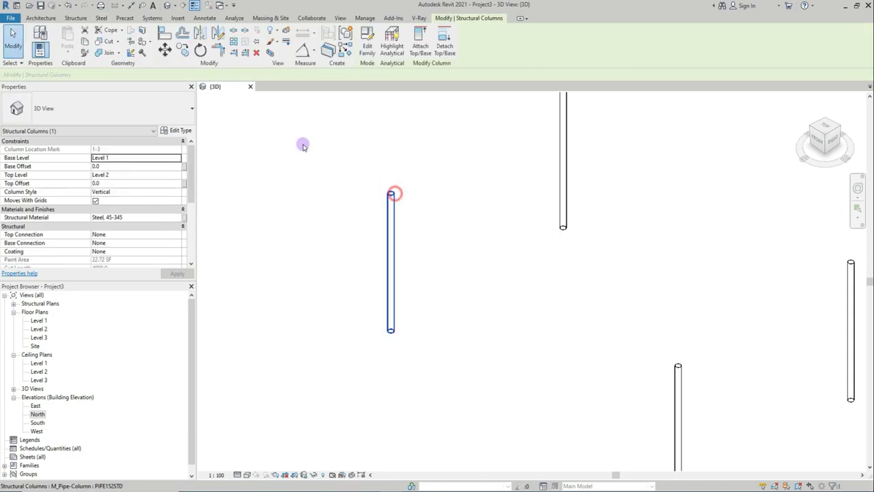
click(102, 20)
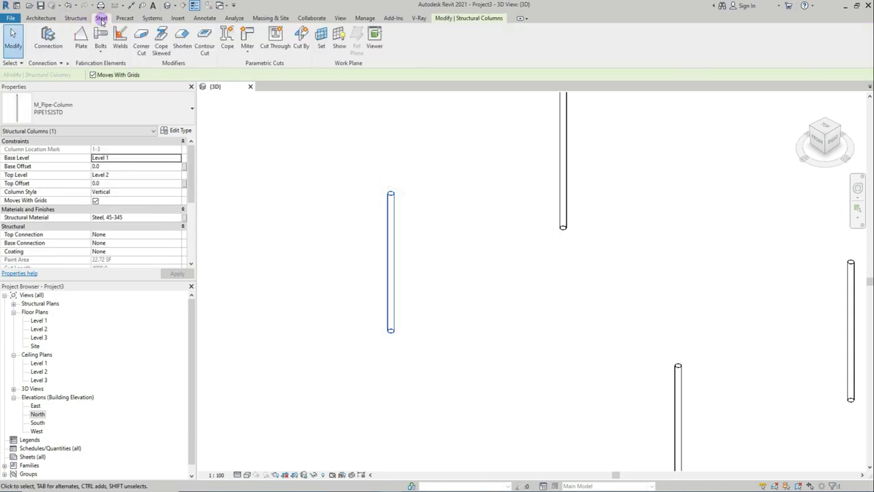
click(53, 37)
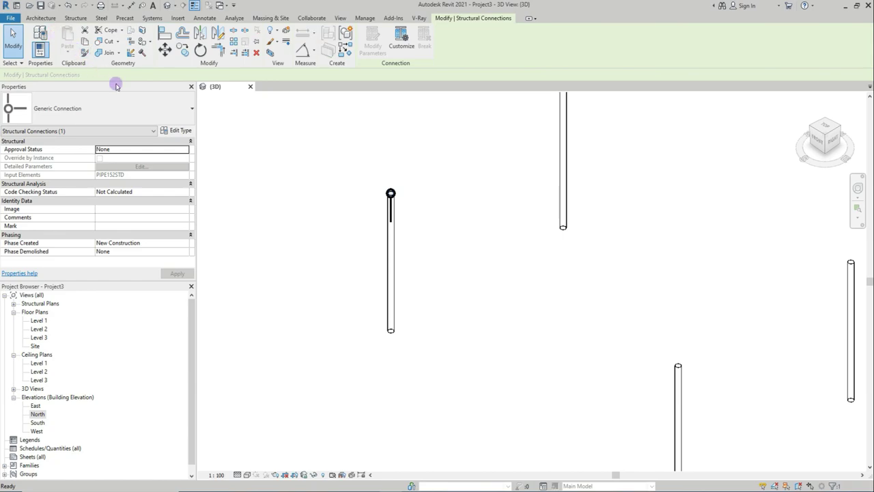
click(180, 118)
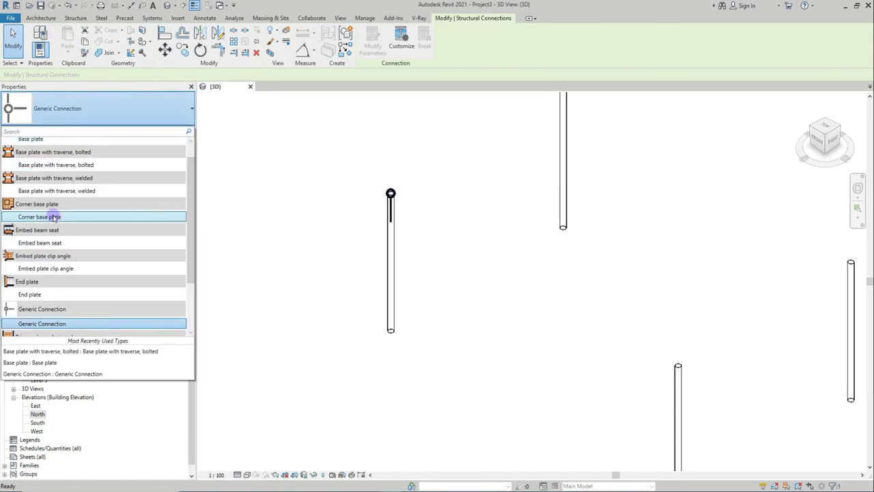
scroll(53, 217, up, 1)
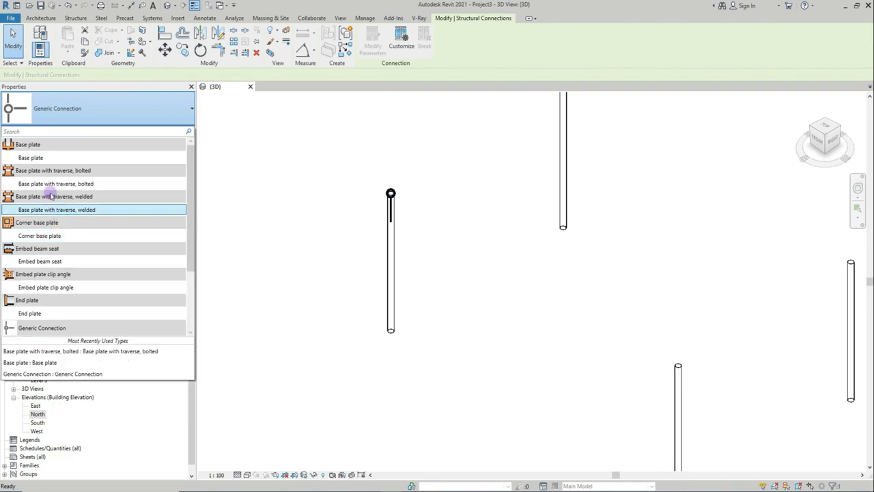
click(35, 157)
Step: Switch the 3D view to Shaded and select the new base plate connection
scroll(393, 331, up, 2)
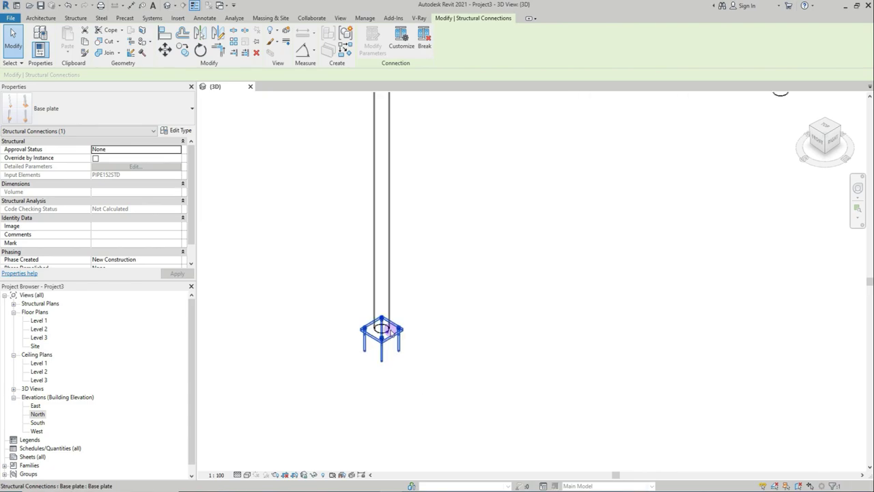
scroll(392, 332, up, 2)
click(542, 314)
scroll(373, 355, up, 3)
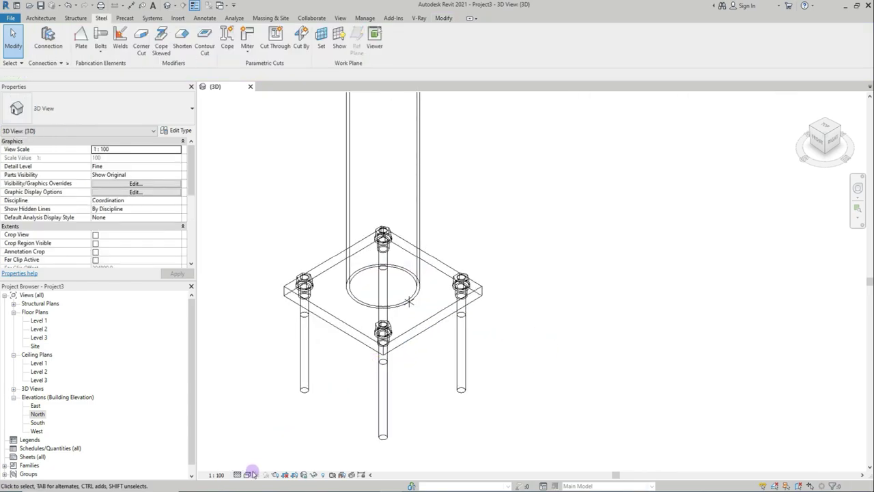
click(251, 474)
click(264, 445)
middle_drag(336, 373, 437, 350)
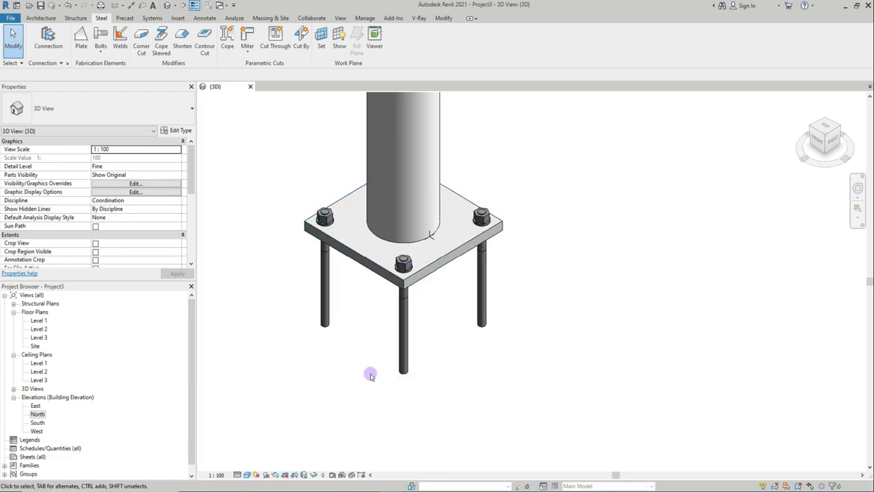
click(404, 307)
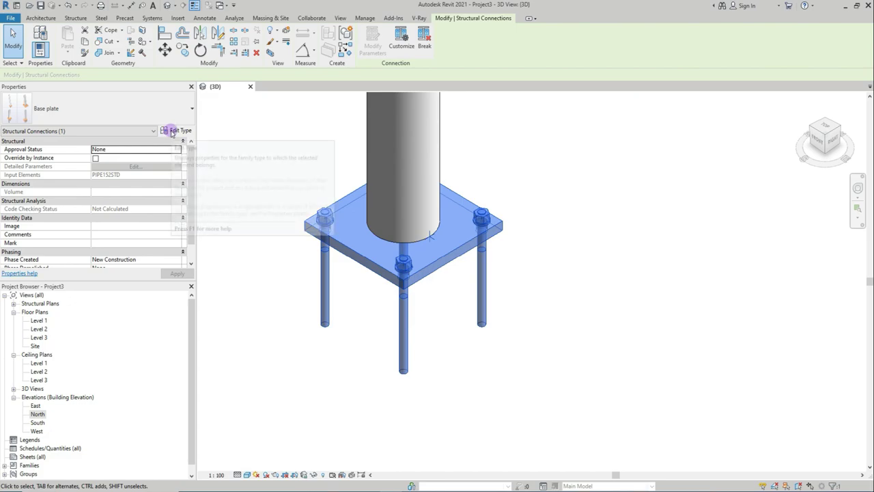
Step: In the base plate's connection parameters, set the anchor type to US Hooked Anchors
click(171, 132)
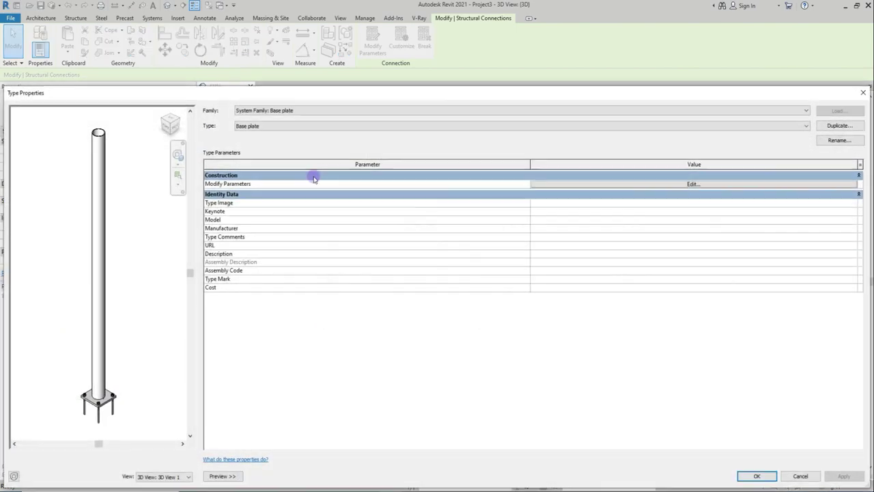
click(669, 184)
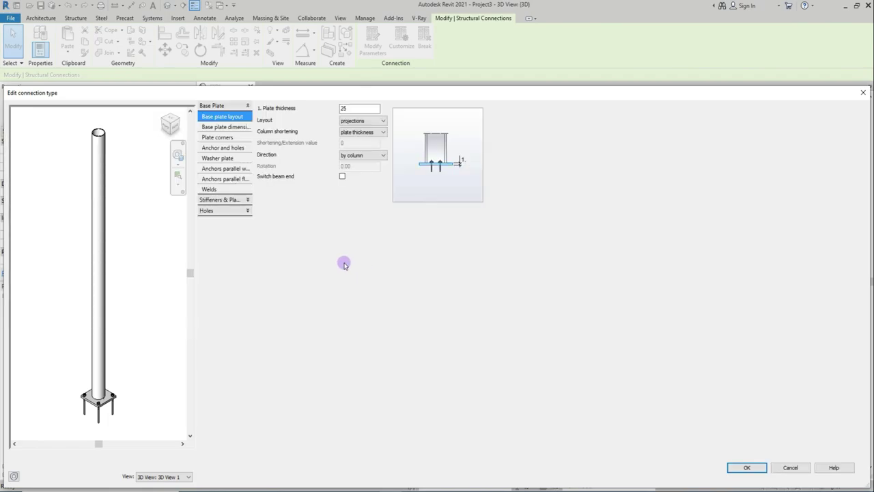
click(226, 127)
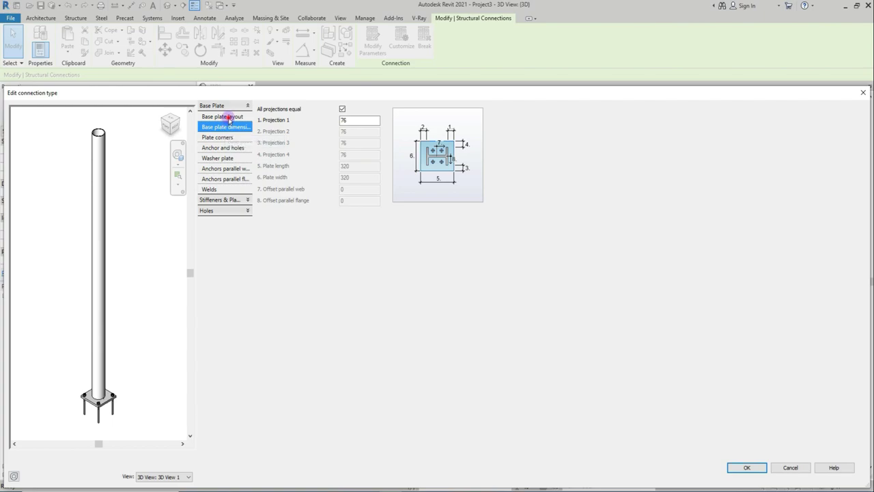
click(230, 117)
click(383, 121)
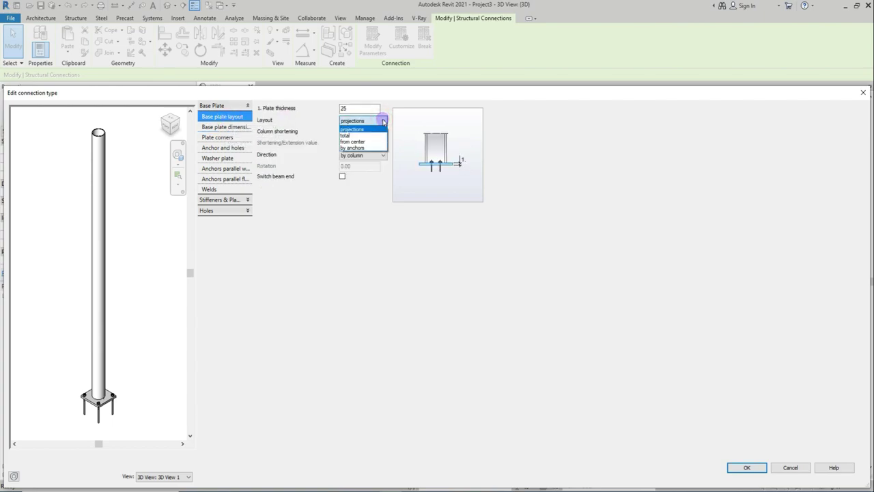
click(383, 121)
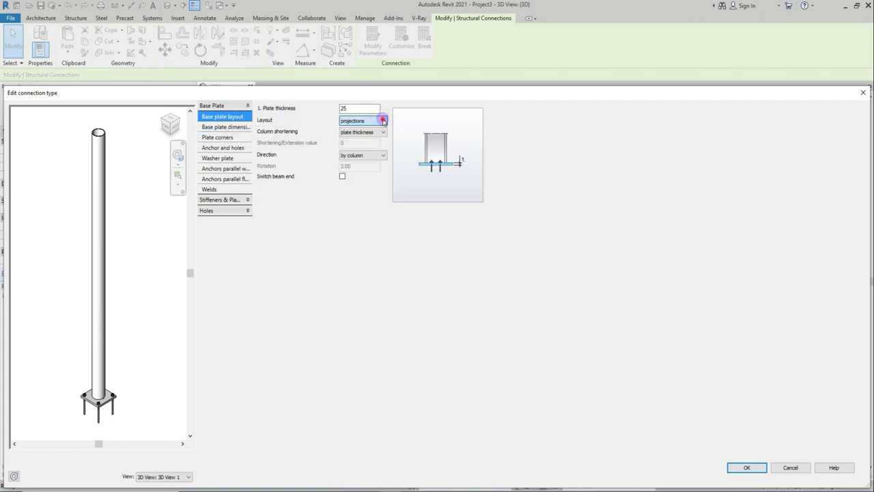
click(374, 155)
click(374, 155)
click(226, 148)
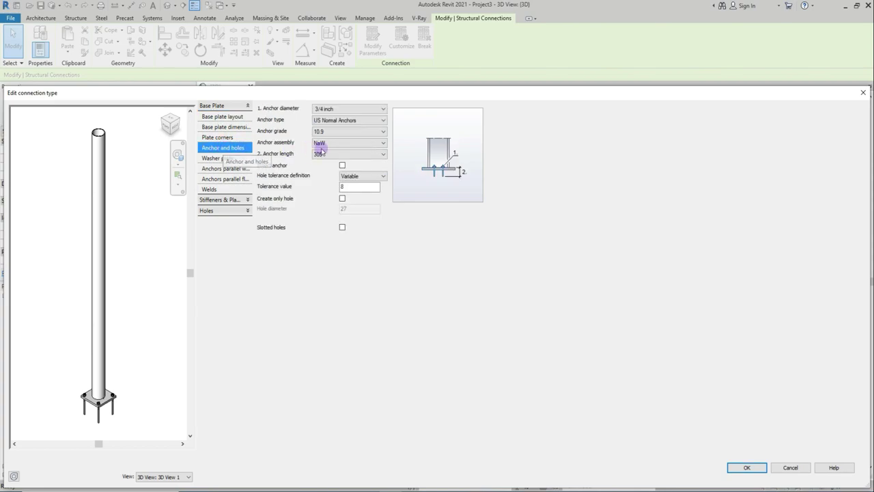
click(348, 121)
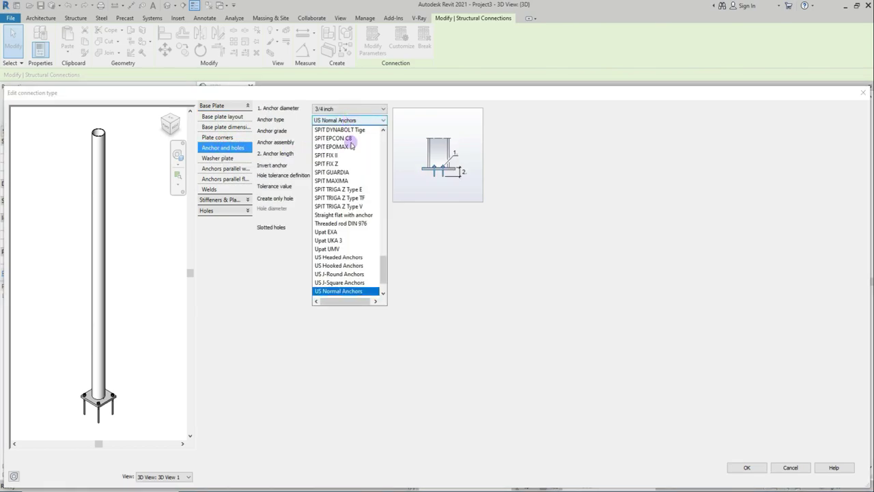
click(346, 273)
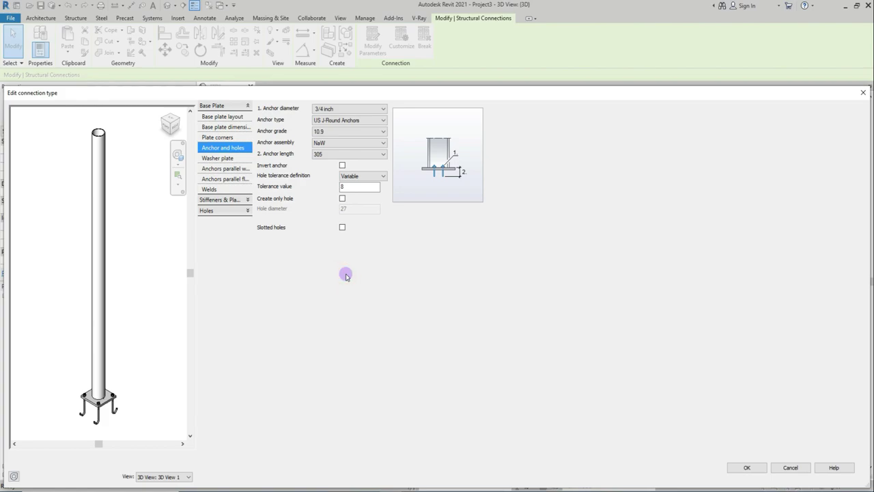
click(336, 120)
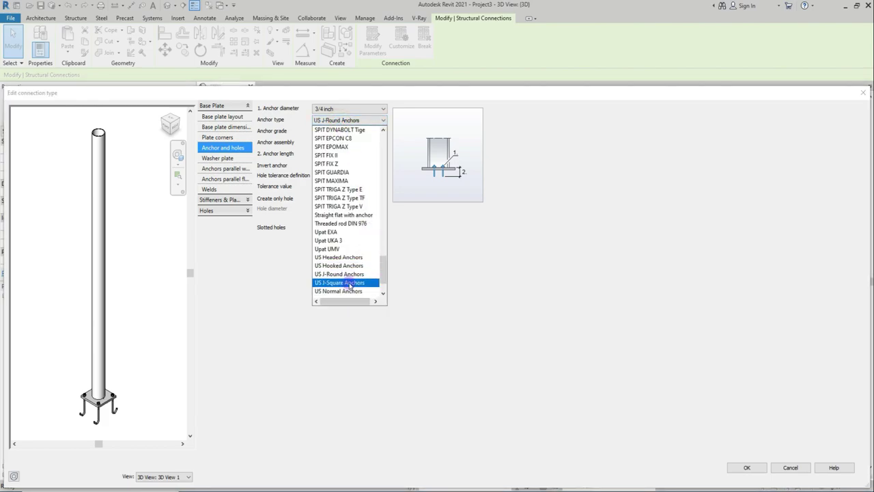
click(347, 267)
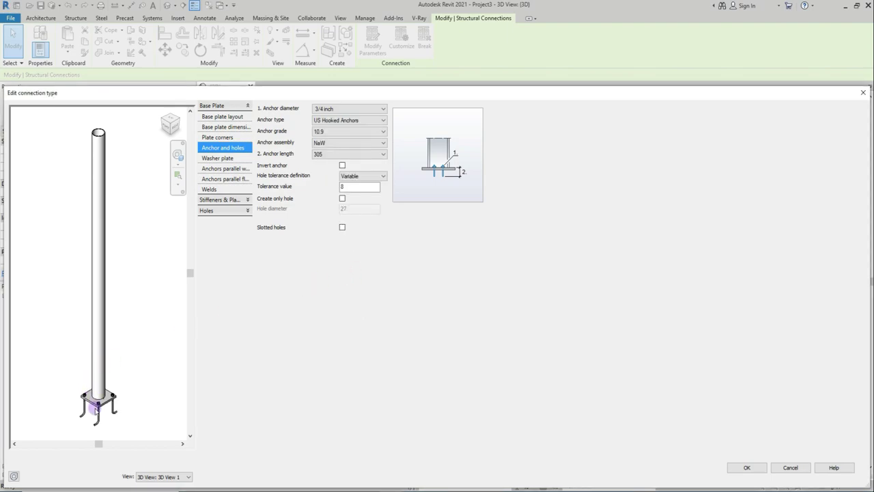
Step: Change the plate thickness from 25 to 20 and confirm both dialogs
scroll(124, 403, up, 2)
scroll(116, 312, up, 2)
scroll(98, 318, up, 1)
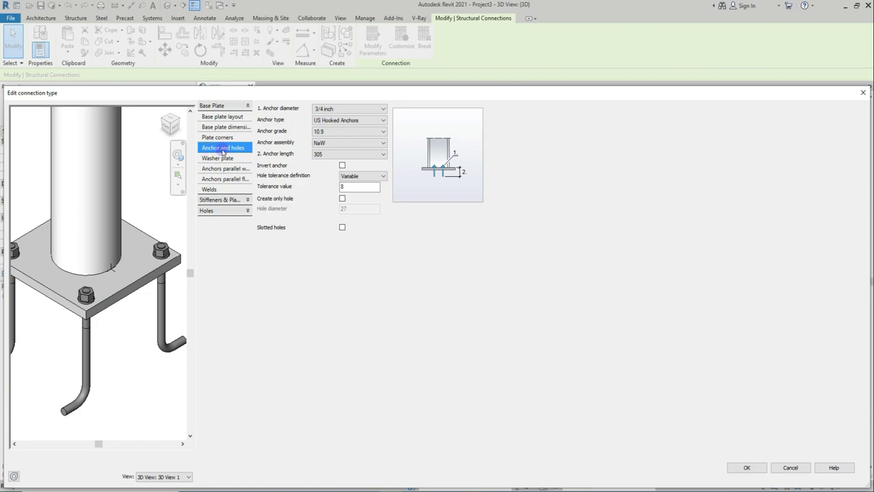
click(235, 129)
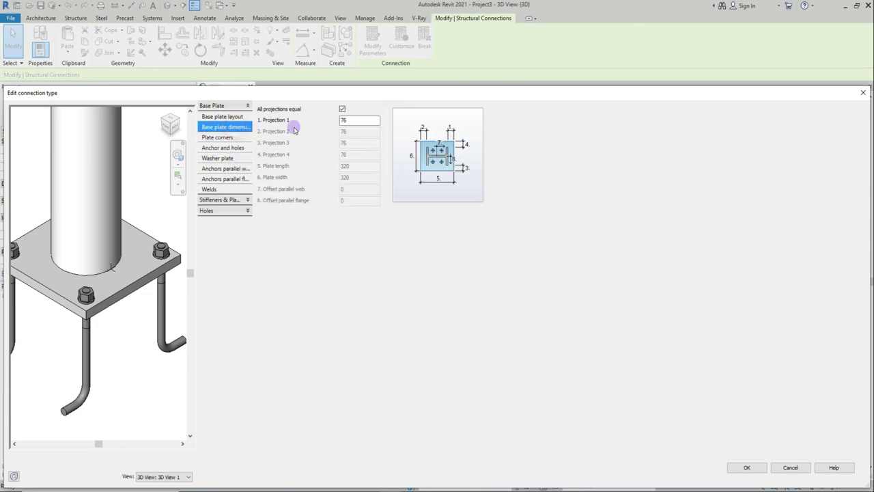
click(237, 117)
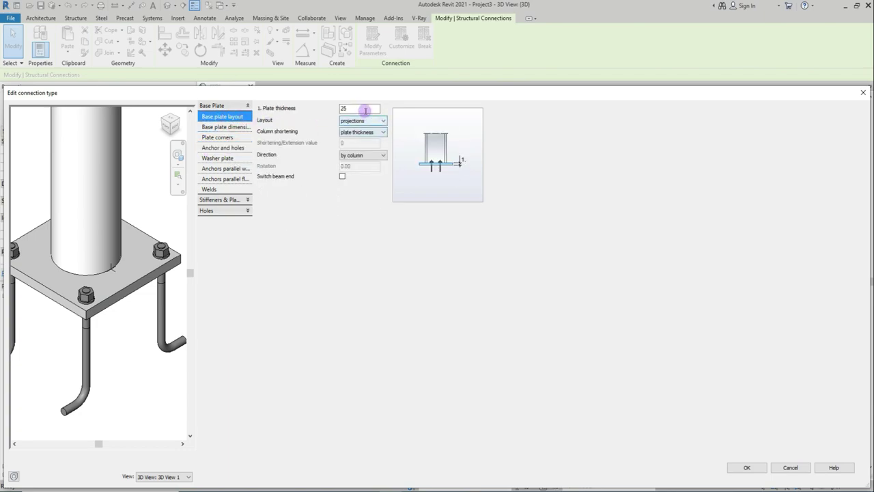
drag(349, 108, 322, 111)
text(20)
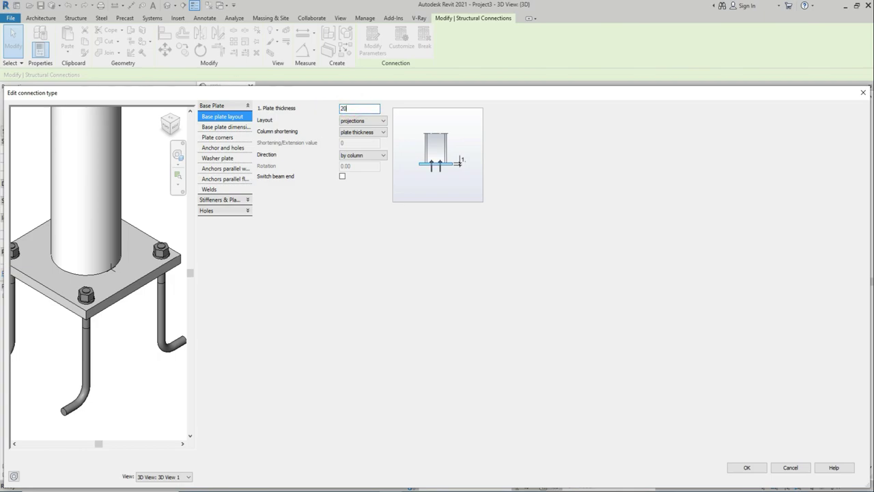
key(Return)
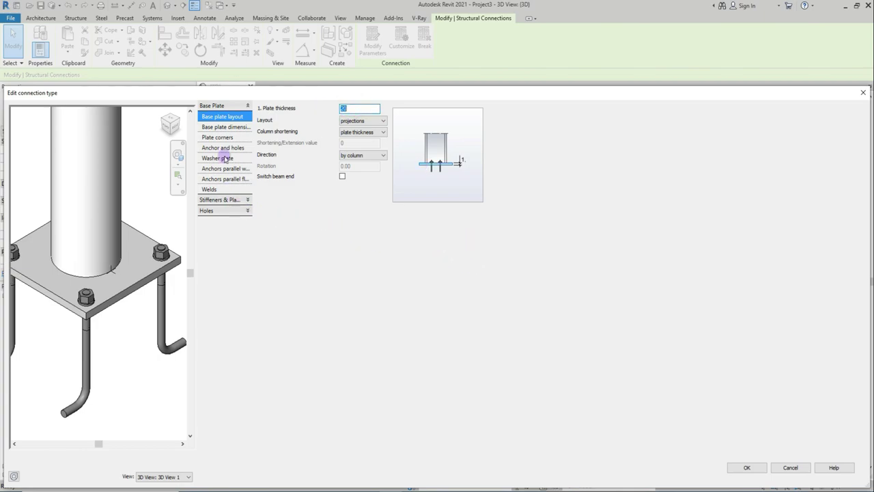
click(745, 468)
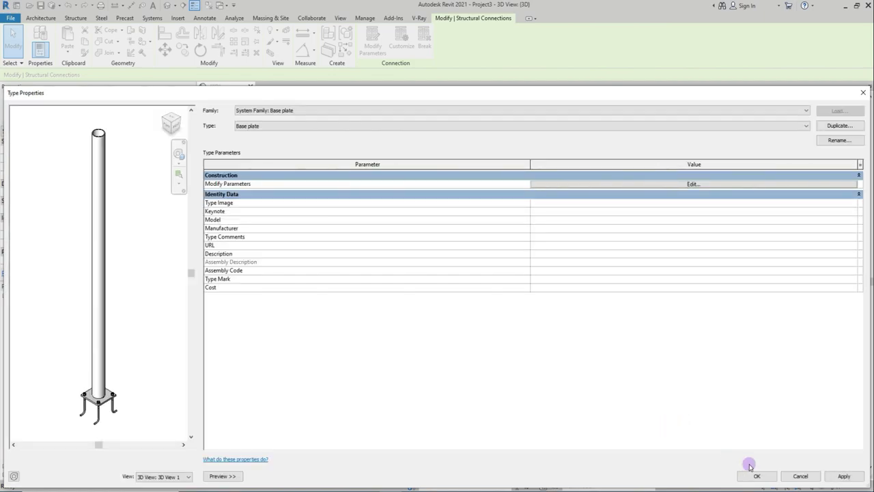
click(749, 471)
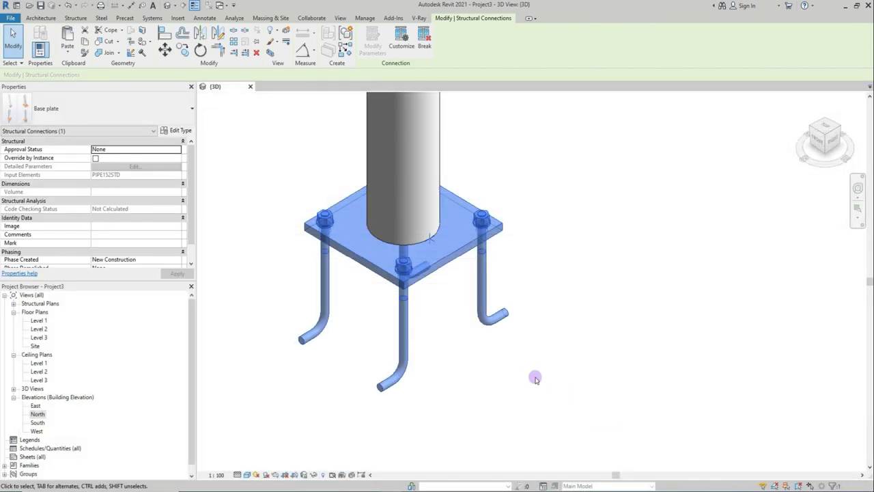
Step: Add a steel connection at the right-hand column's foot
scroll(383, 287, down, 3)
scroll(365, 259, down, 3)
key(Escape)
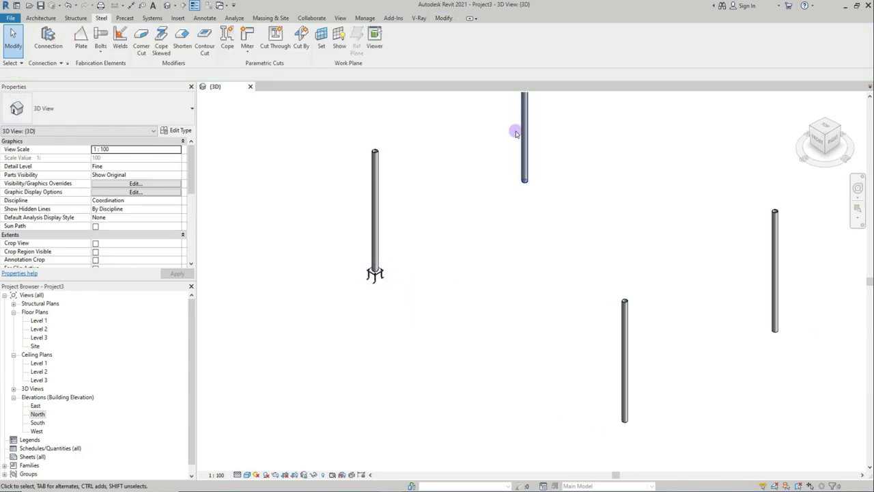
click(624, 302)
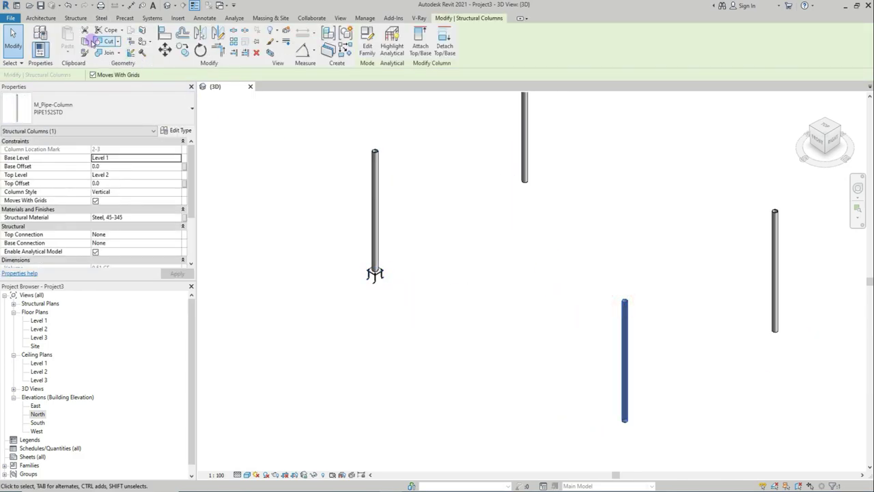
key(Escape)
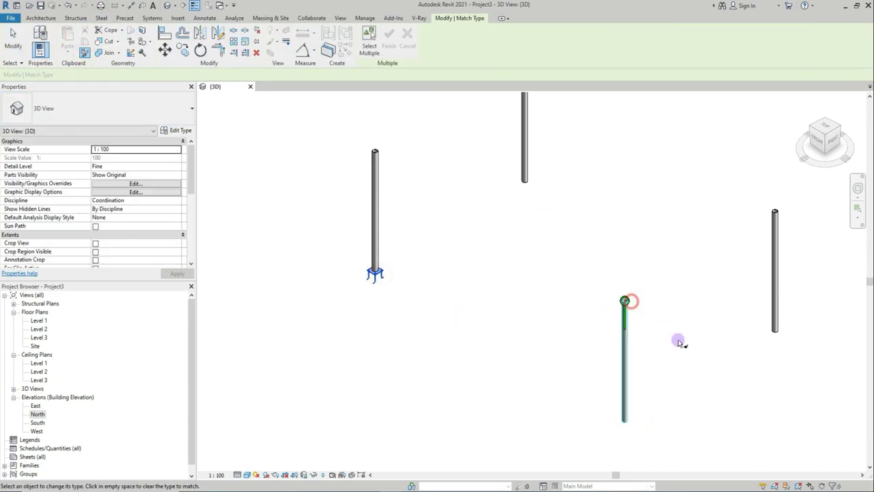
middle_drag(722, 341, 570, 355)
click(657, 273)
click(101, 18)
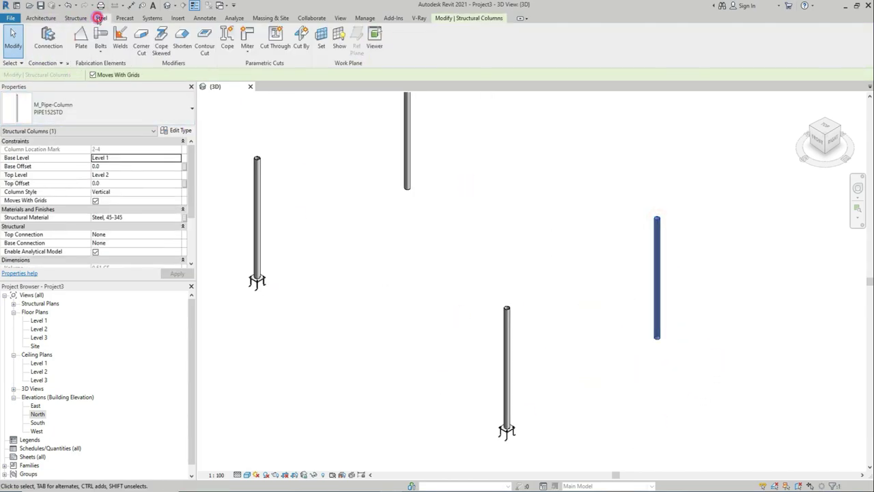
click(68, 41)
middle_drag(513, 236, 496, 287)
Step: Match the hooked-anchor base plate onto the remaining column feet so all four columns carry it
click(527, 287)
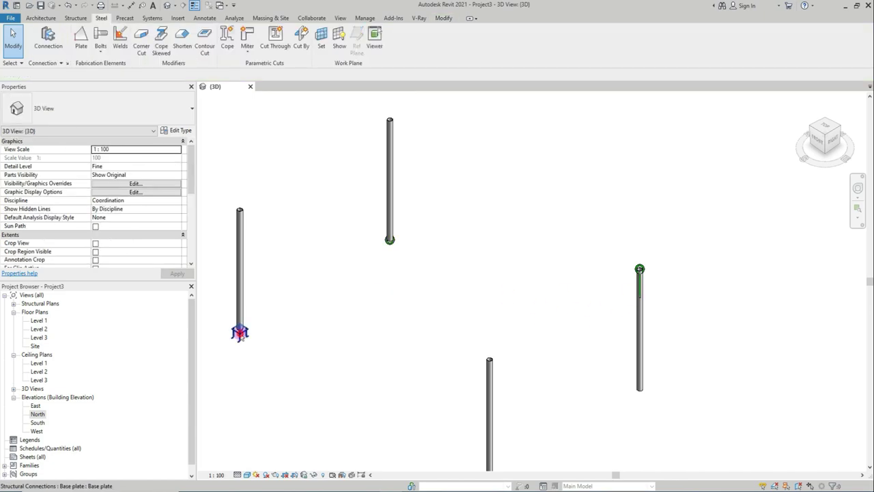
click(239, 332)
click(85, 52)
click(751, 476)
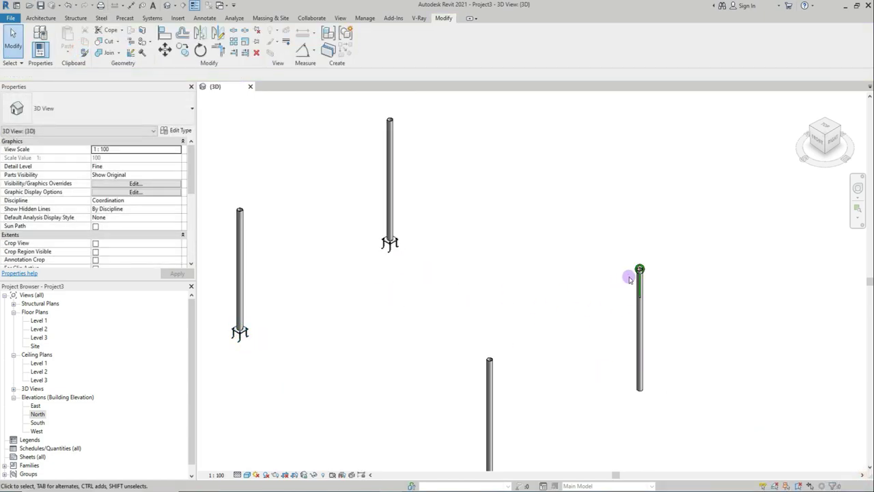
key(m)
key(a)
click(383, 258)
key(Escape)
scroll(580, 287, down, 2)
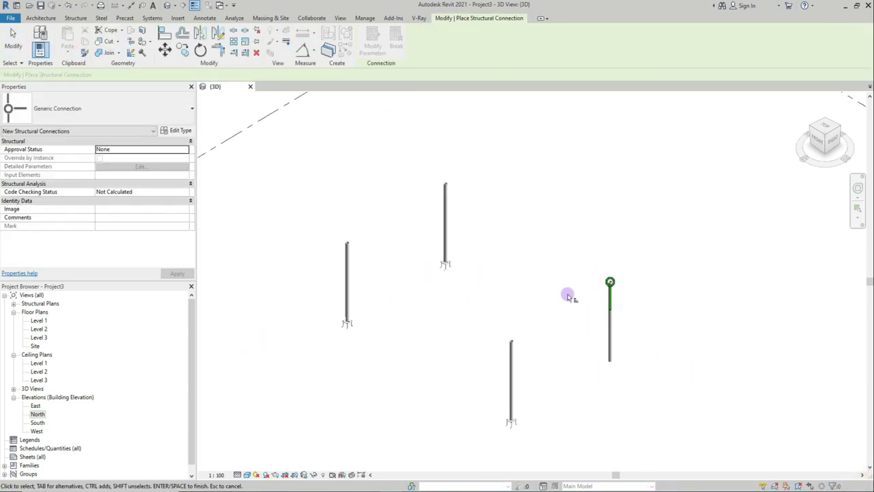
key(Escape)
scroll(577, 327, down, 1)
scroll(581, 347, up, 2)
scroll(458, 331, up, 1)
scroll(410, 324, up, 1)
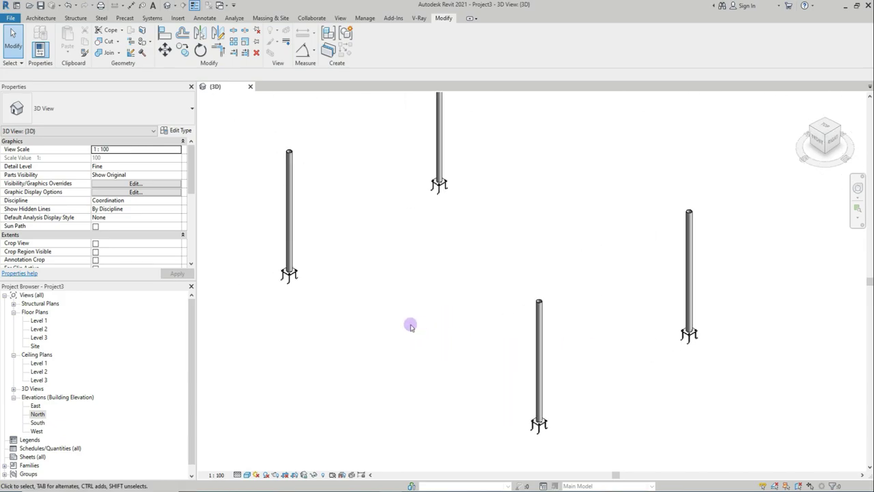
scroll(289, 283, up, 2)
scroll(311, 276, up, 1)
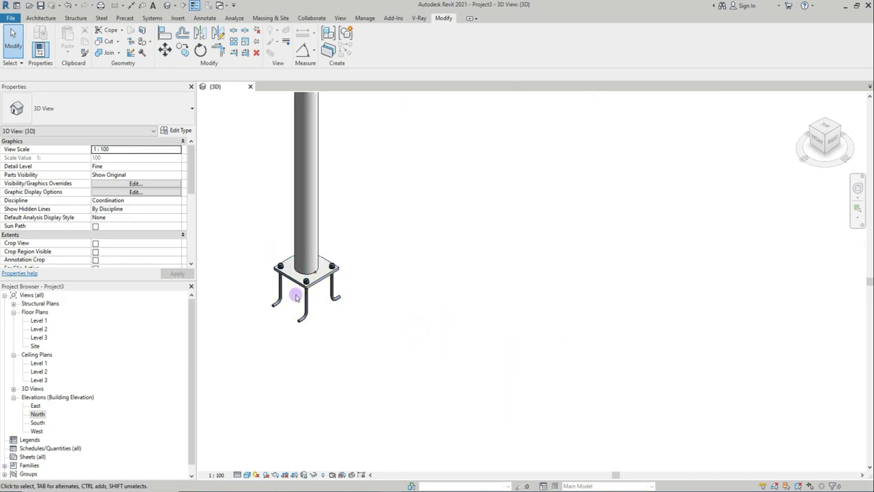
scroll(296, 296, down, 4)
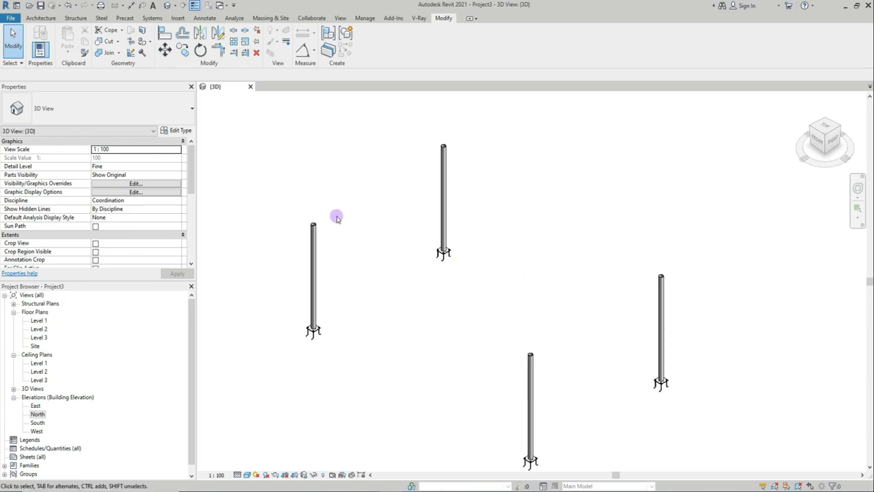
scroll(337, 217, up, 1)
scroll(318, 224, up, 1)
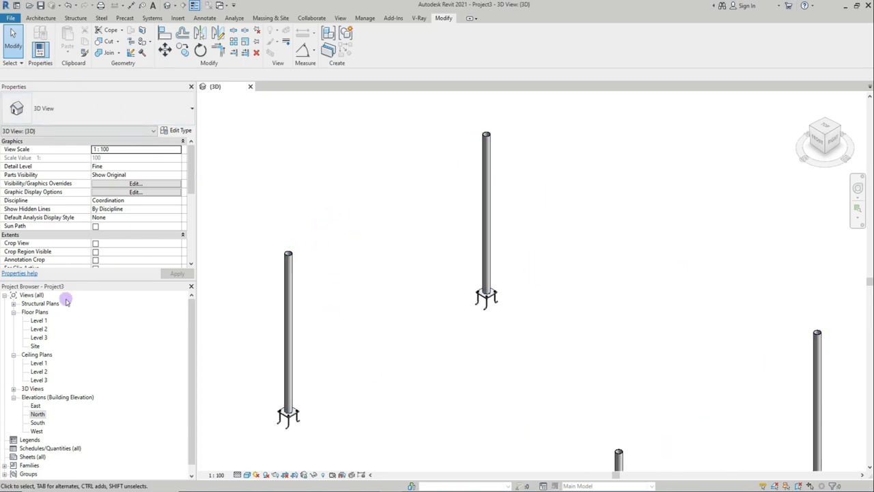
Step: Open the Level 2 floor plan and set its detail level to Fine
double_click(39, 330)
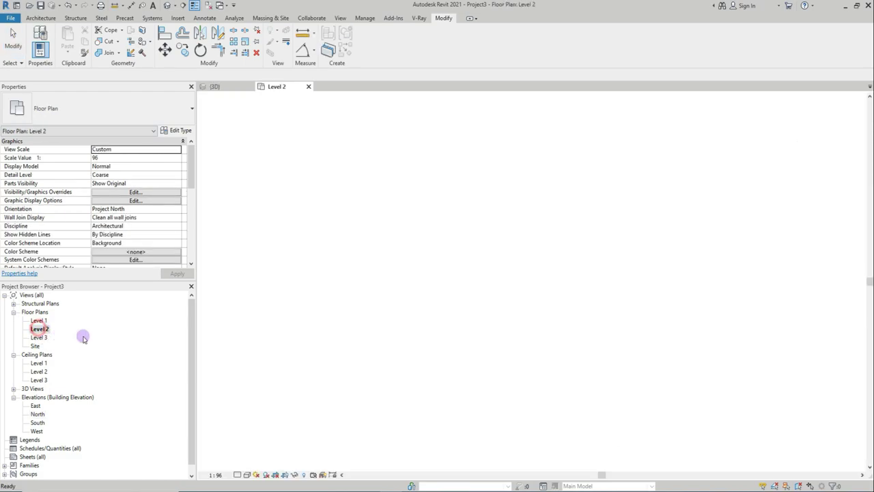
scroll(490, 308, up, 3)
scroll(482, 304, up, 2)
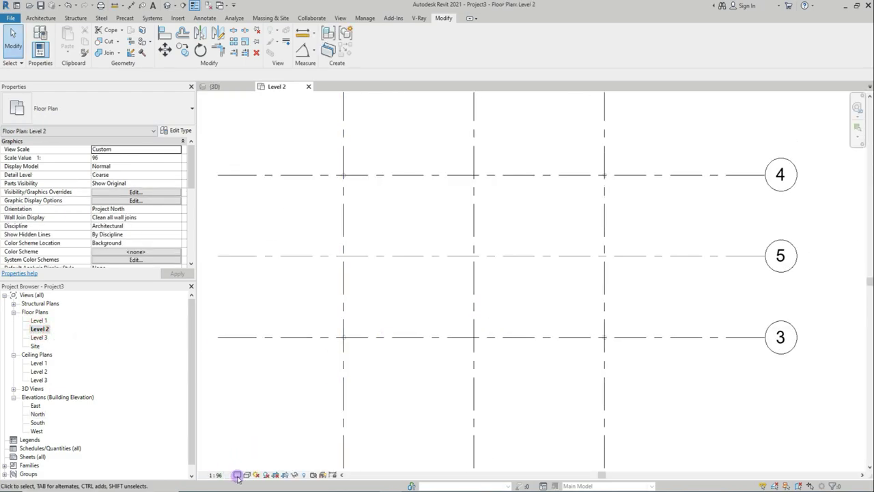
click(237, 478)
click(247, 462)
Step: Switch the plan to Wireframe and zoom in on the column at the lower grid intersection
scroll(395, 306, up, 1)
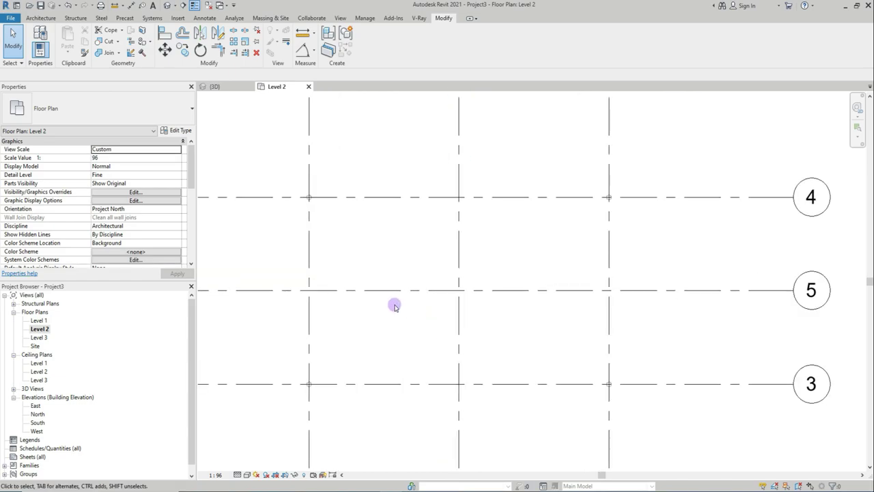
click(251, 474)
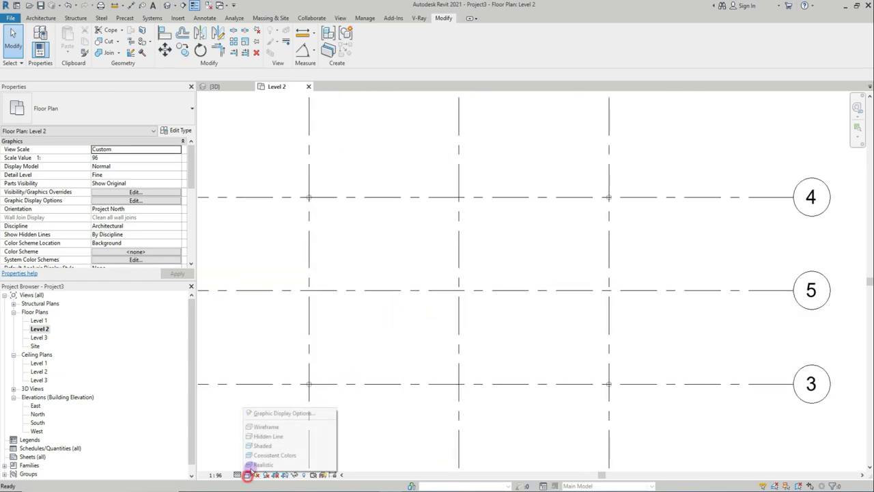
click(273, 426)
middle_drag(308, 384, 279, 390)
scroll(279, 391, up, 2)
scroll(285, 399, up, 2)
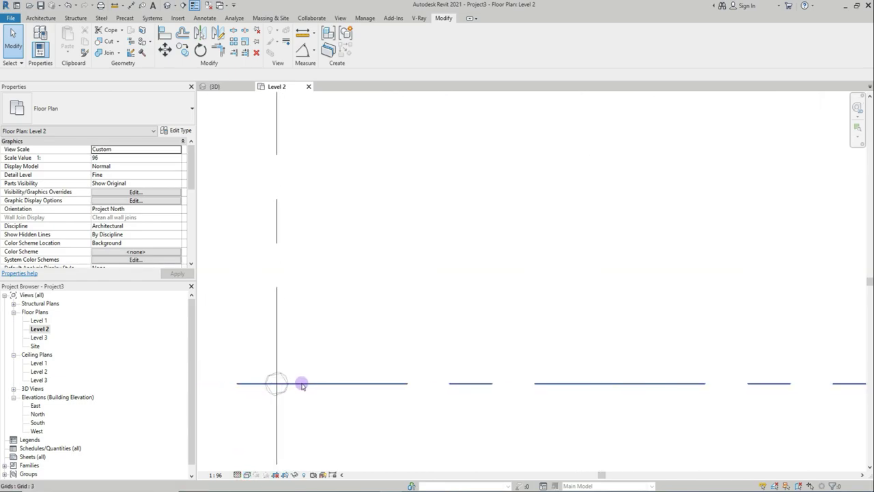
scroll(303, 382, up, 1)
scroll(271, 385, down, 1)
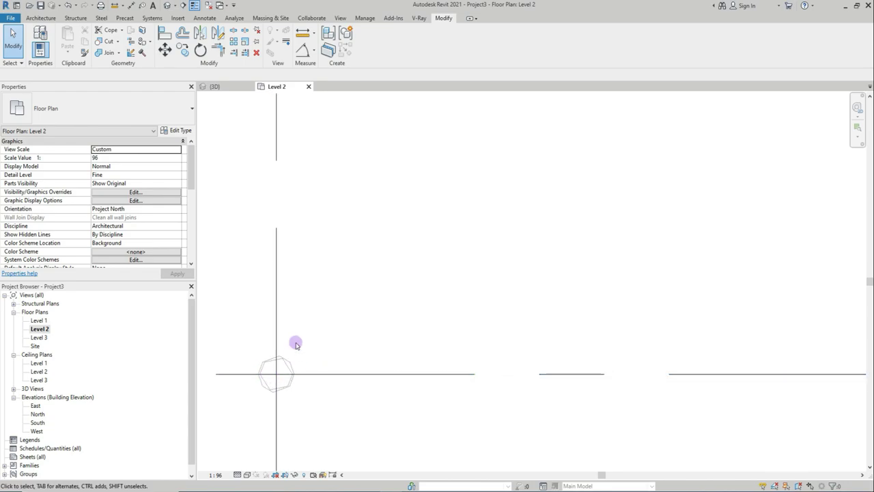
middle_drag(294, 343, 276, 310)
click(77, 18)
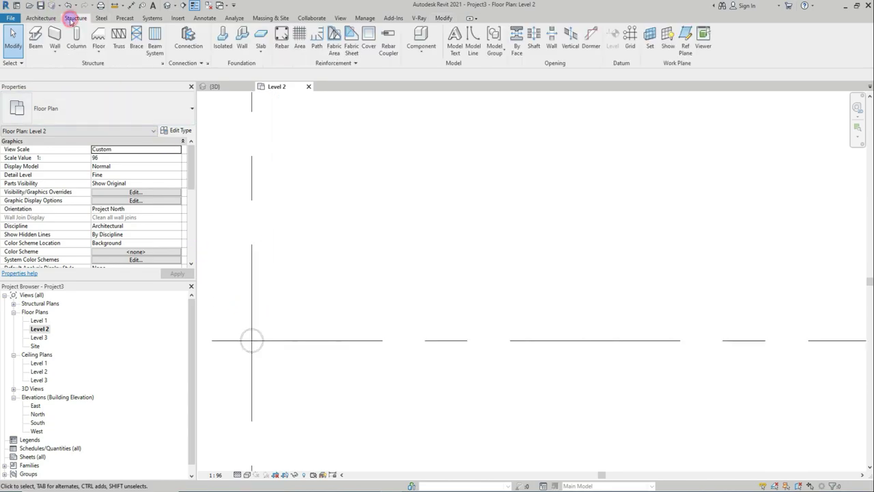
Step: Start a beam and open Load Family from the beam type selector
click(34, 35)
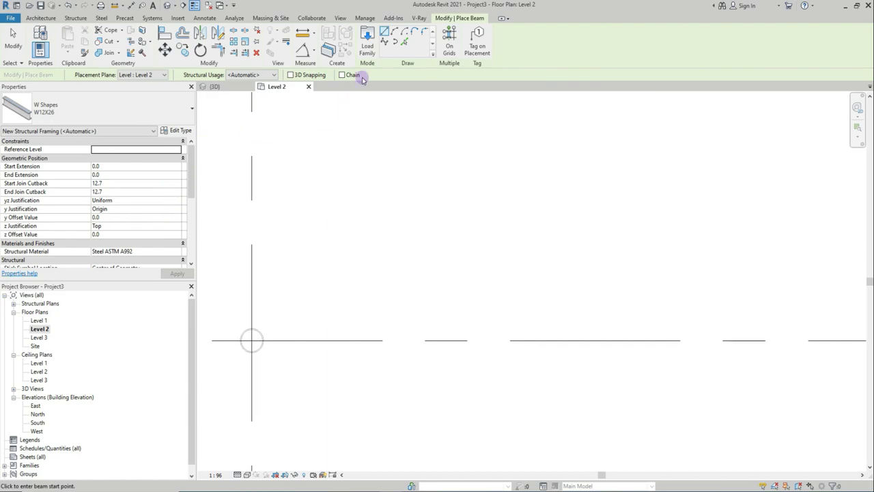
click(171, 104)
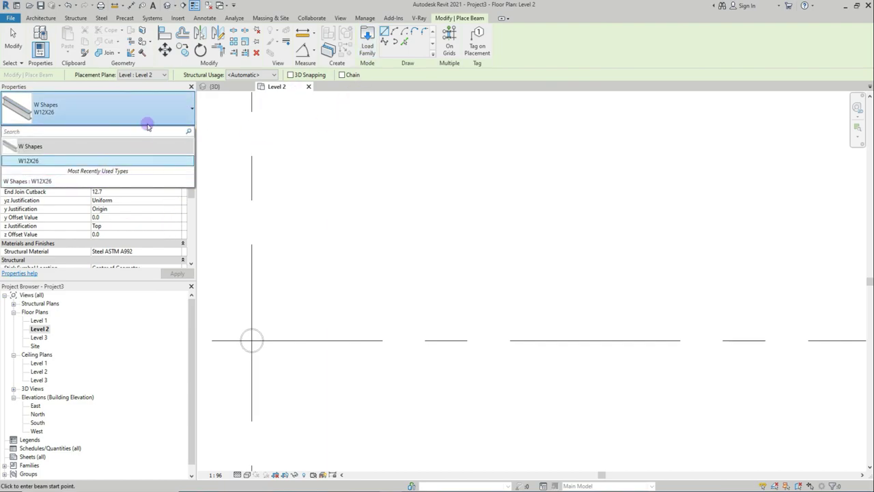
click(367, 41)
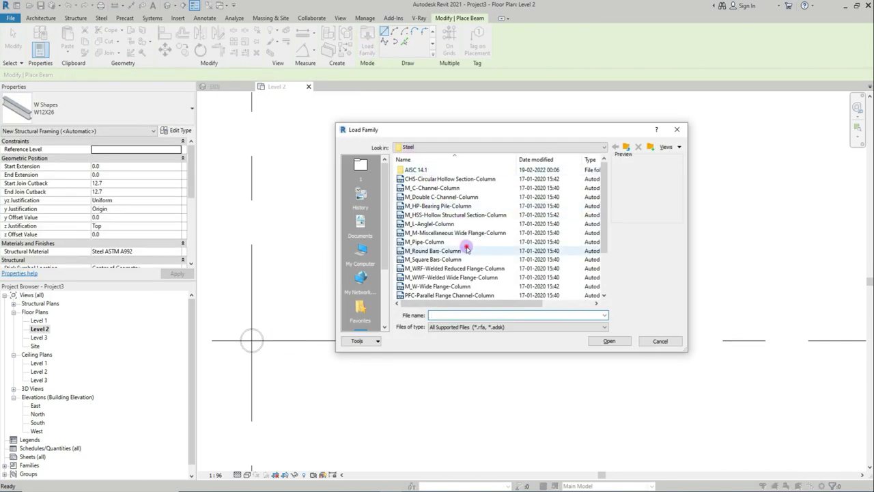
click(464, 251)
Step: Browse to Structural Framing > Steel and select M_HSS-Round Structural Tubing.rfa
key(BackSpace)
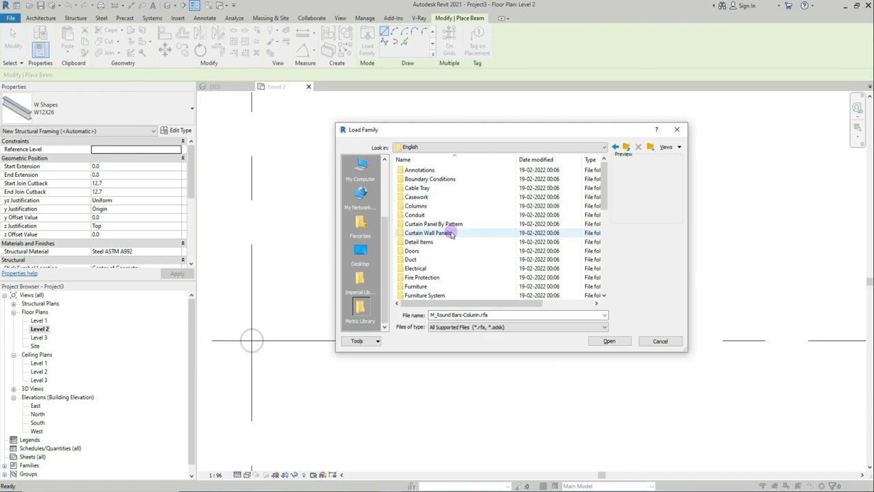
scroll(451, 232, down, 5)
scroll(447, 229, down, 2)
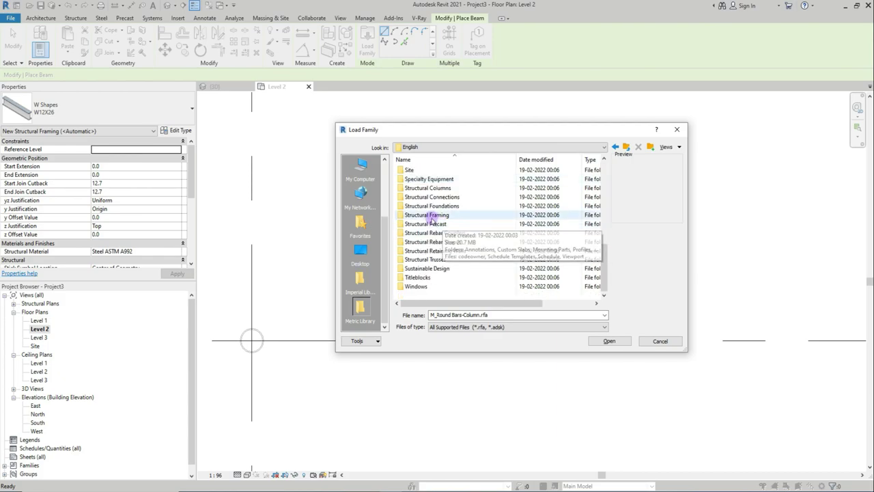
double_click(430, 215)
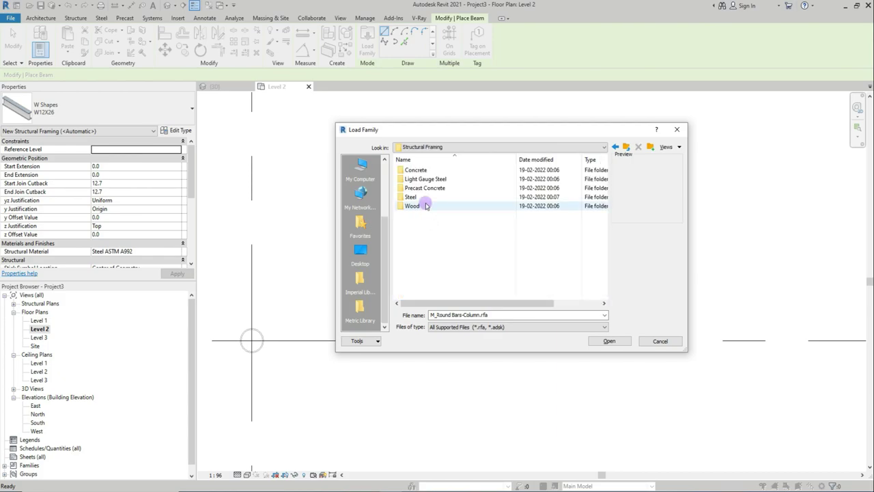
double_click(422, 196)
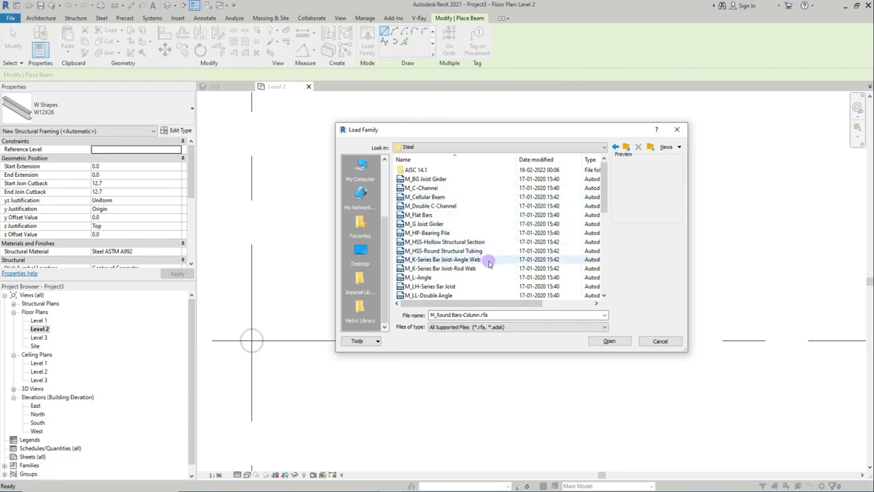
scroll(469, 252, down, 1)
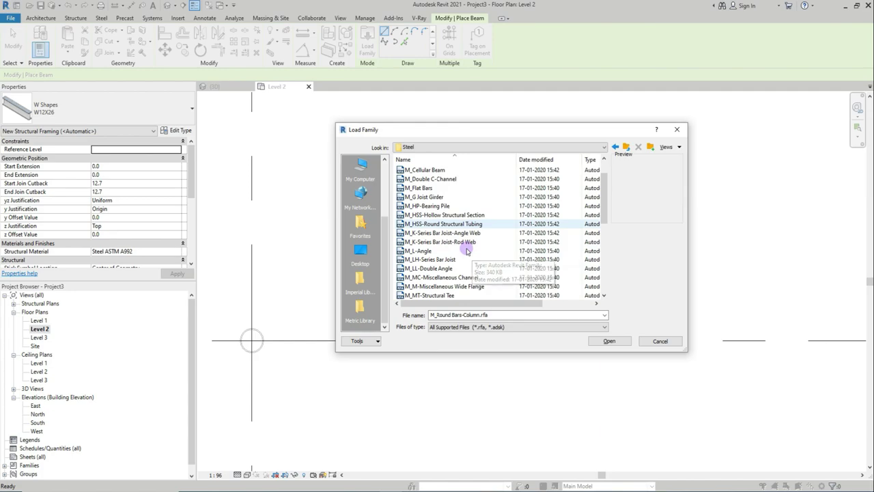
scroll(468, 256, down, 1)
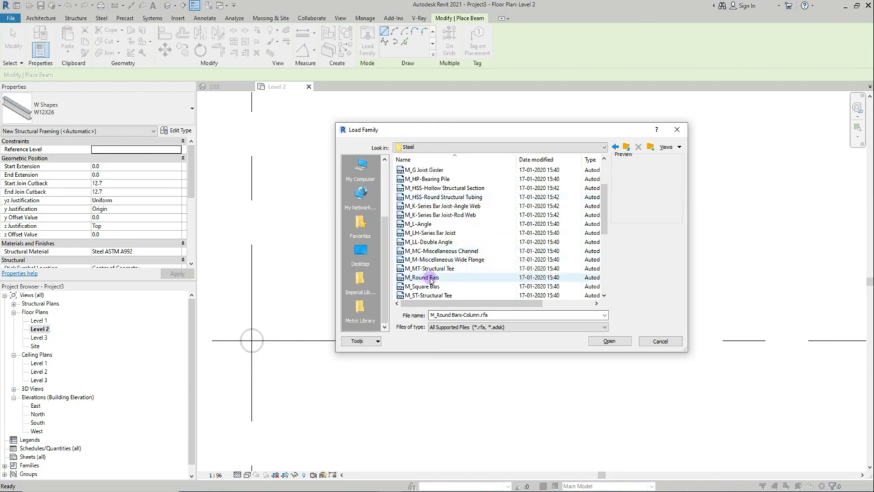
click(451, 197)
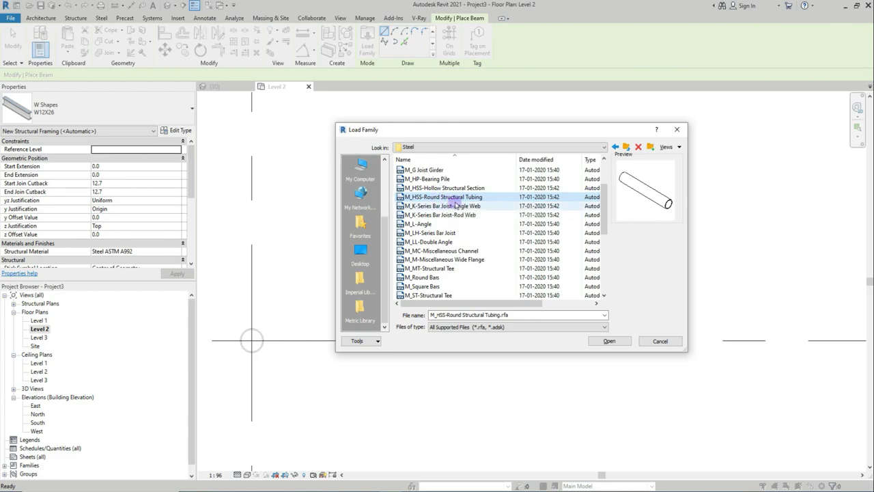
Step: Preview other steel framing families, then reselect M_HSS-Round Structural Tubing.rfa
click(456, 188)
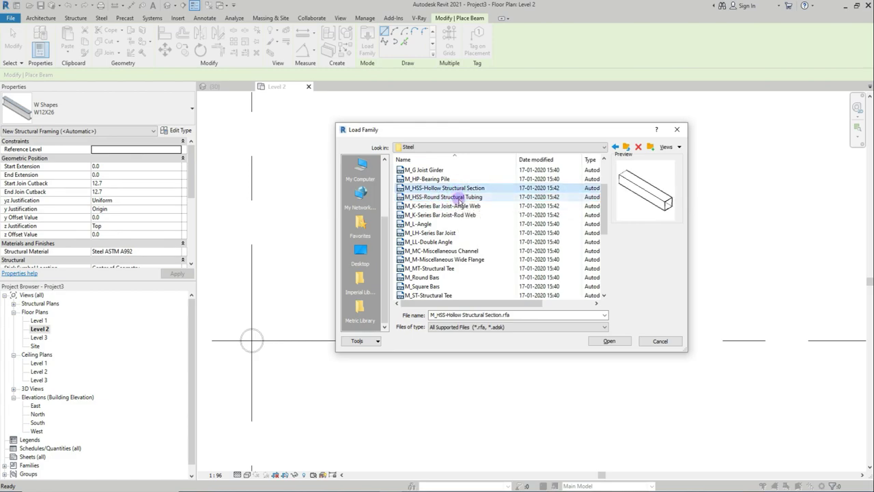
click(455, 197)
click(459, 206)
click(456, 214)
click(447, 224)
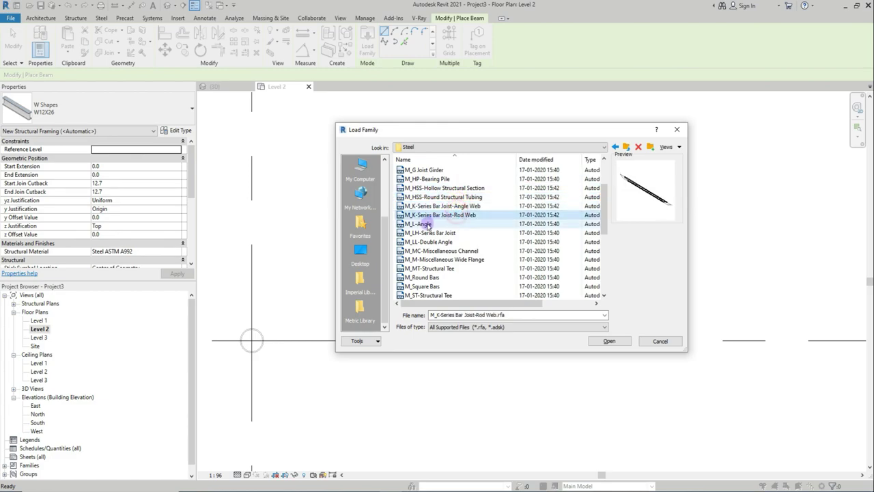
click(441, 242)
click(434, 259)
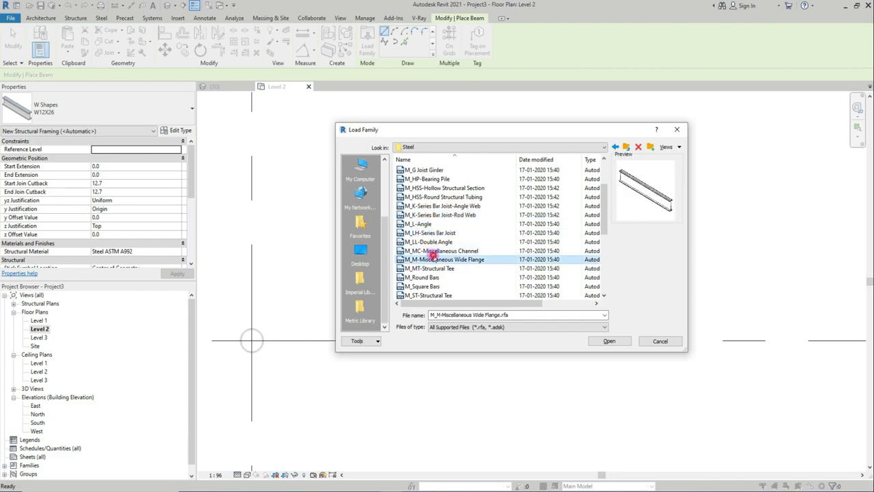
click(469, 197)
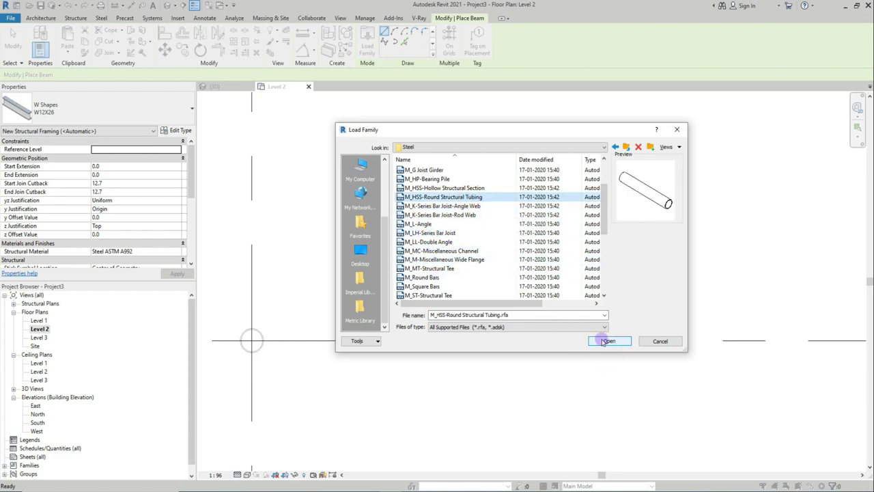
Step: Load the M_HSS-Round Structural Tubing family with the HSS101.6X3.2 type
click(603, 341)
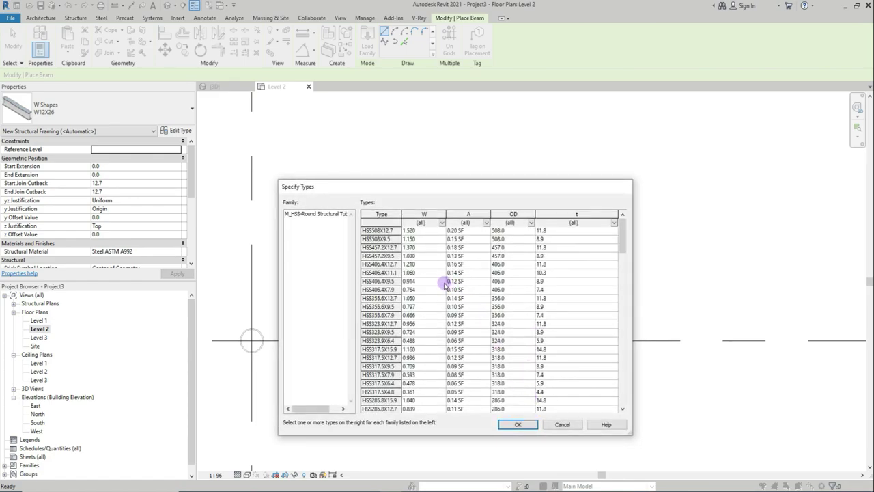
scroll(528, 311, down, 3)
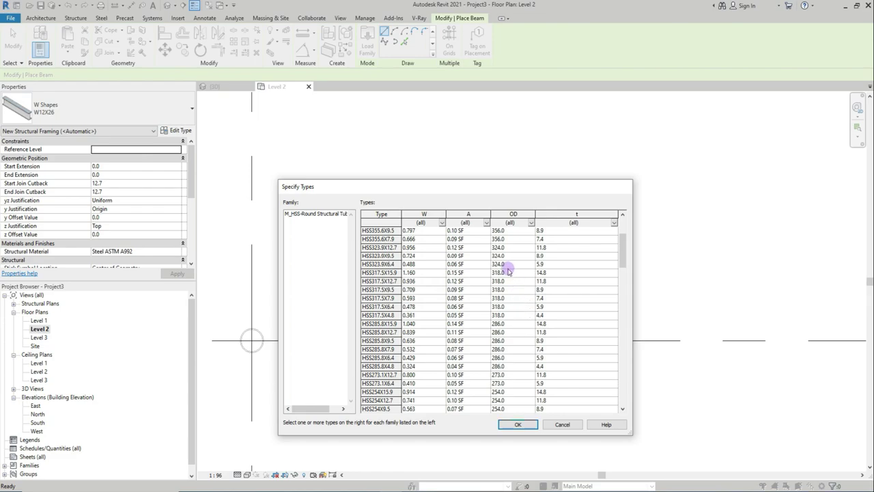
scroll(503, 300, down, 5)
scroll(505, 314, down, 5)
scroll(513, 331, down, 5)
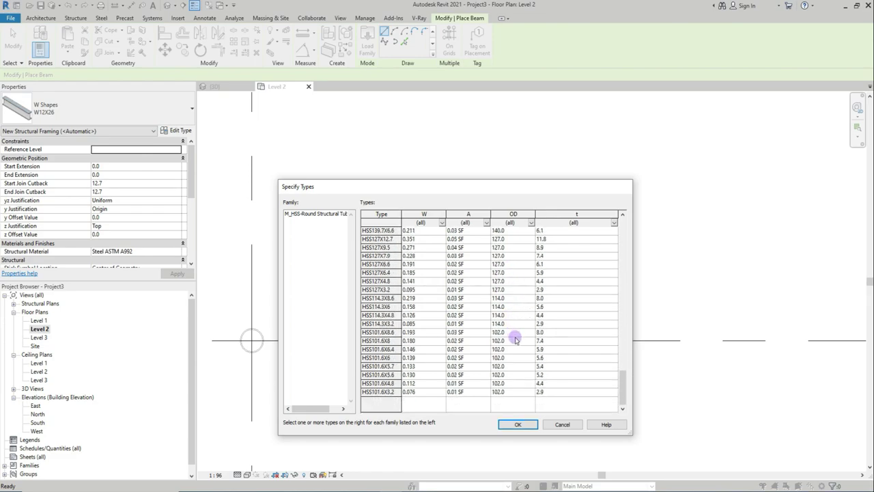
click(473, 393)
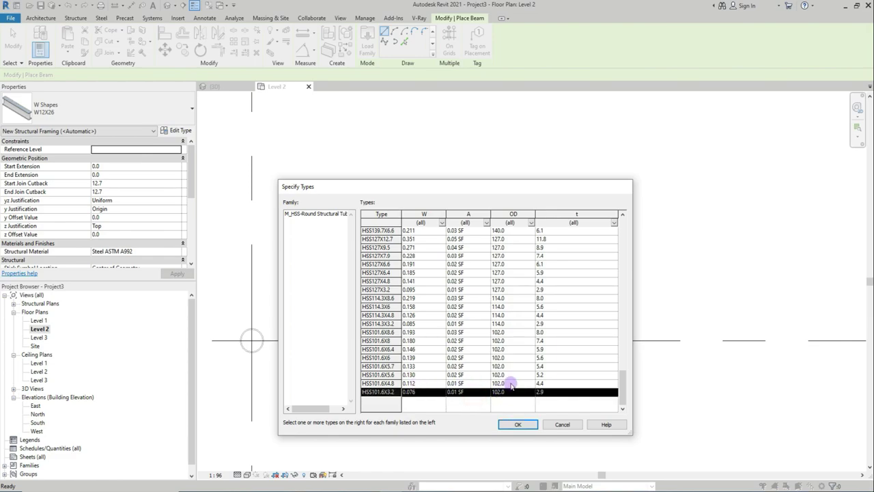
click(520, 424)
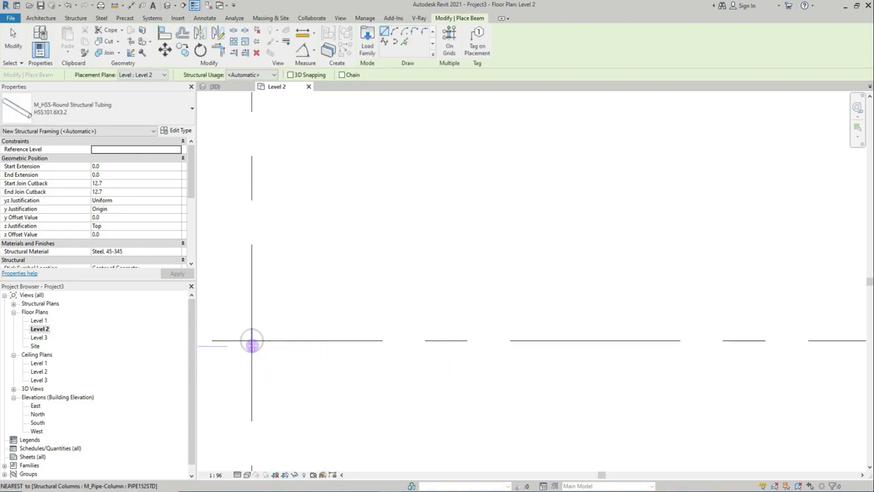
Step: Draw HSS101.6X3.2 beams from the column to the right grid intersection and on to the next
click(251, 340)
scroll(332, 364, down, 3)
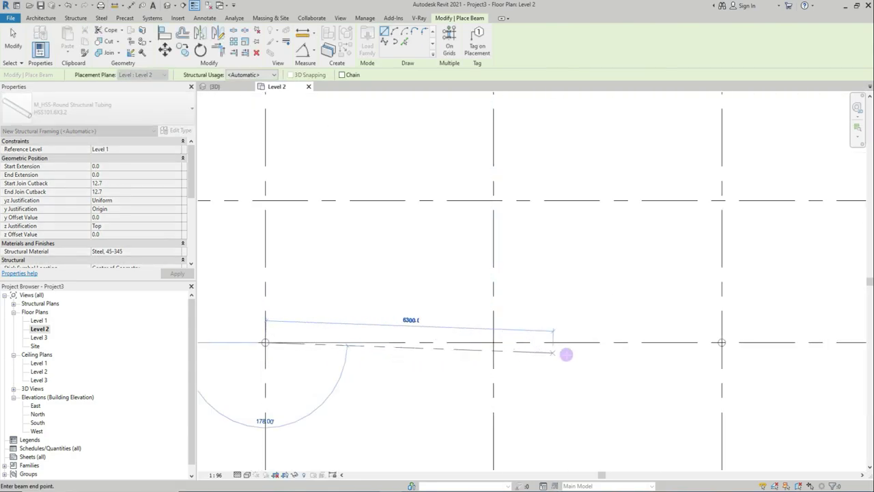
click(715, 333)
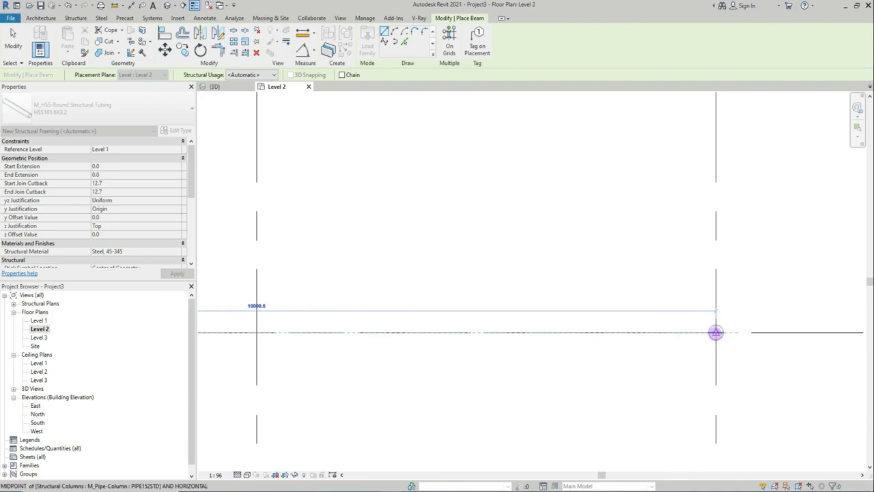
click(715, 333)
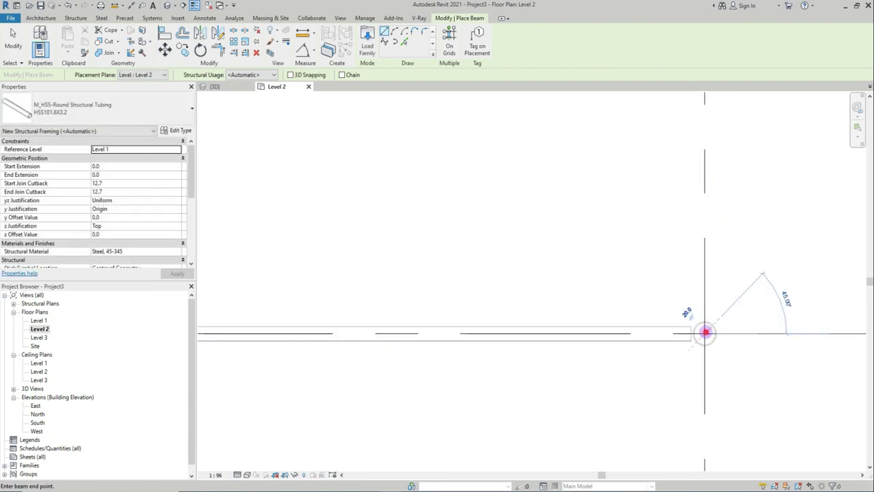
scroll(706, 334, down, 2)
scroll(677, 181, up, 1)
scroll(636, 172, up, 2)
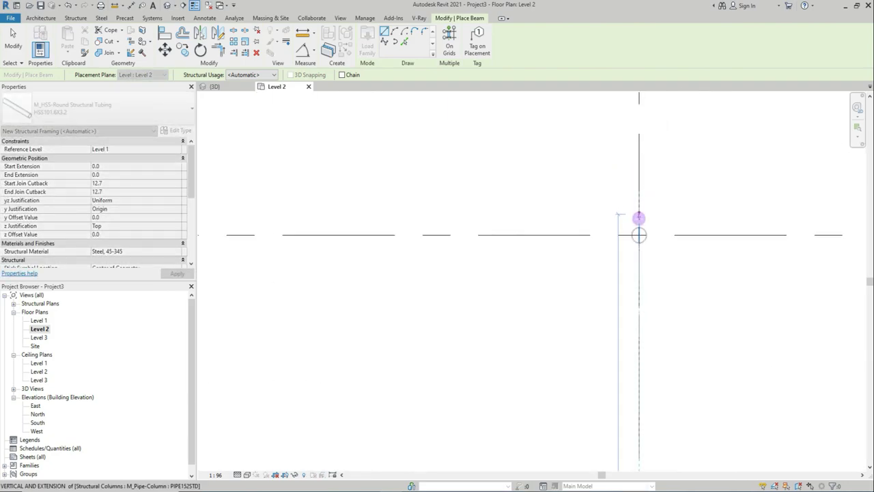
click(638, 235)
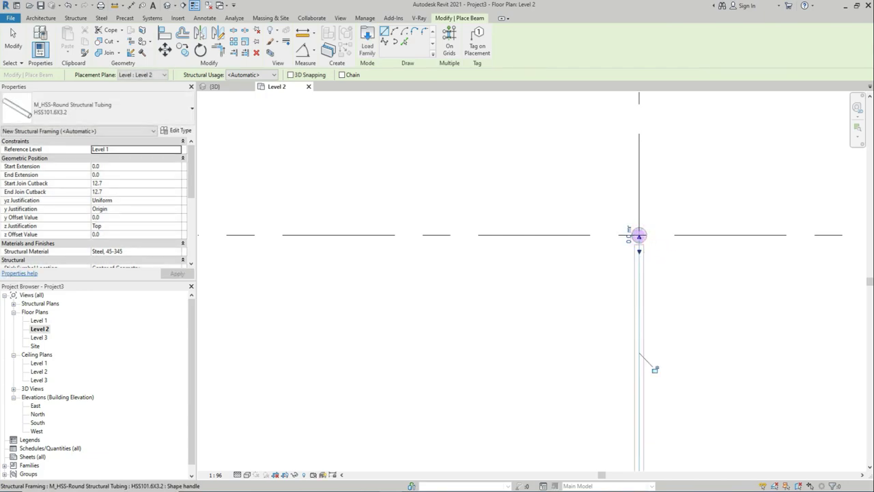
Step: Draw two more tube beams between the far and lower grid intersections, then finish the Beam command
click(637, 235)
scroll(751, 258, down, 2)
scroll(546, 252, down, 1)
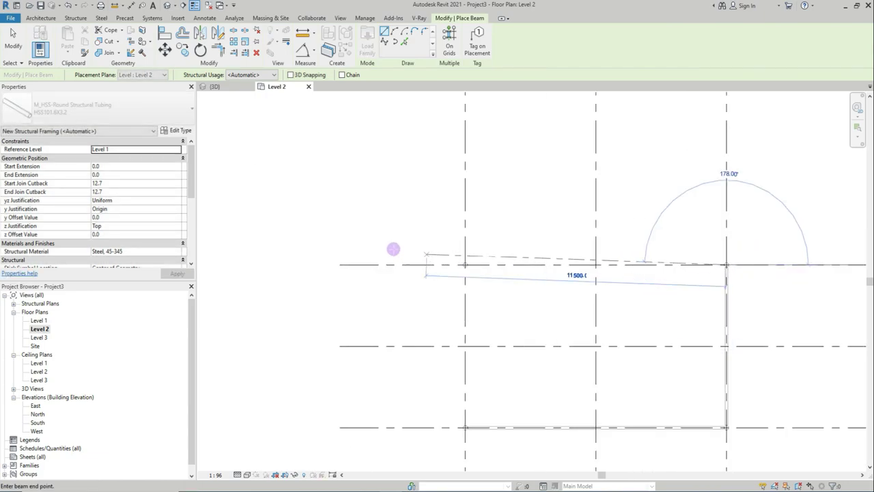
scroll(466, 255, up, 2)
scroll(452, 294, up, 2)
click(452, 294)
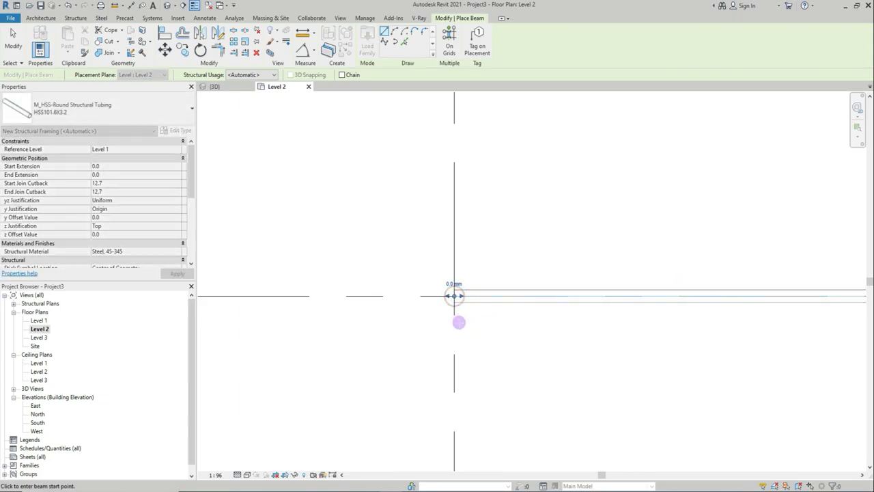
scroll(465, 312, up, 2)
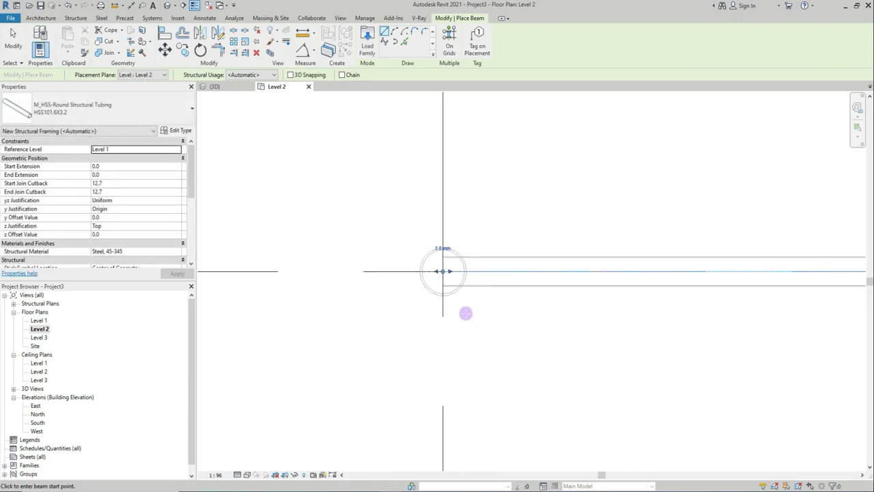
click(442, 271)
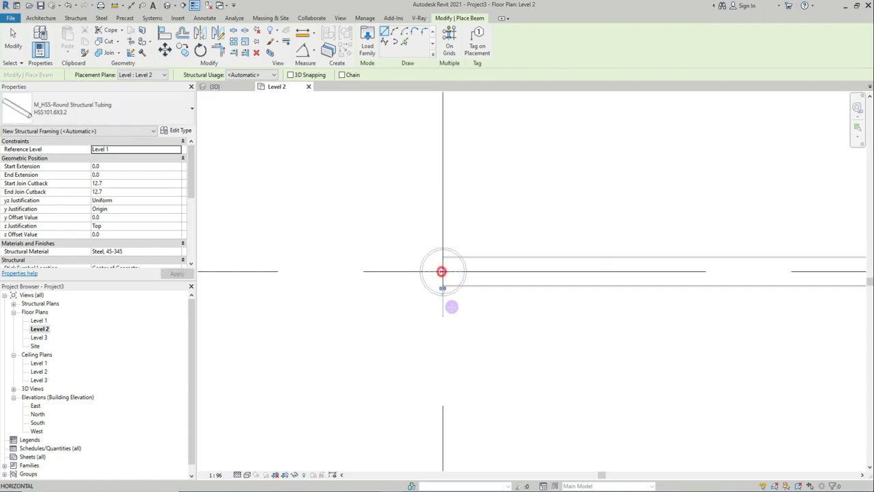
scroll(413, 235, down, 2)
scroll(418, 236, down, 2)
scroll(414, 375, up, 1)
scroll(424, 362, up, 3)
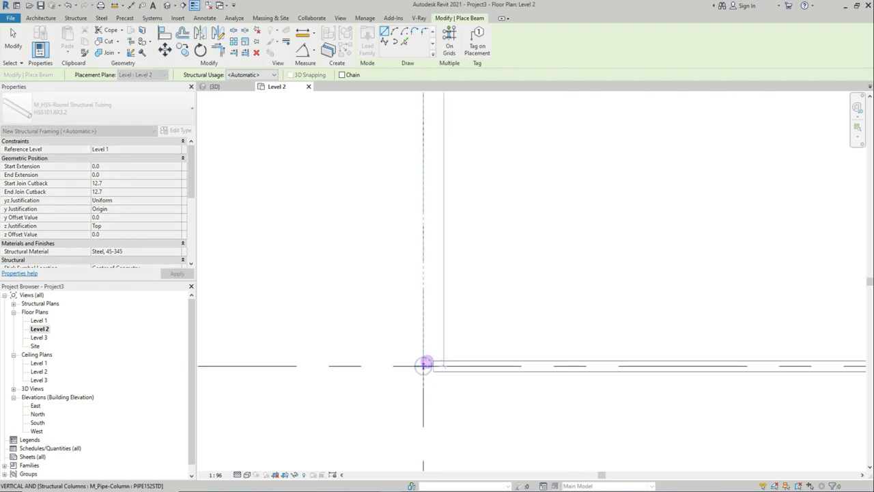
click(423, 365)
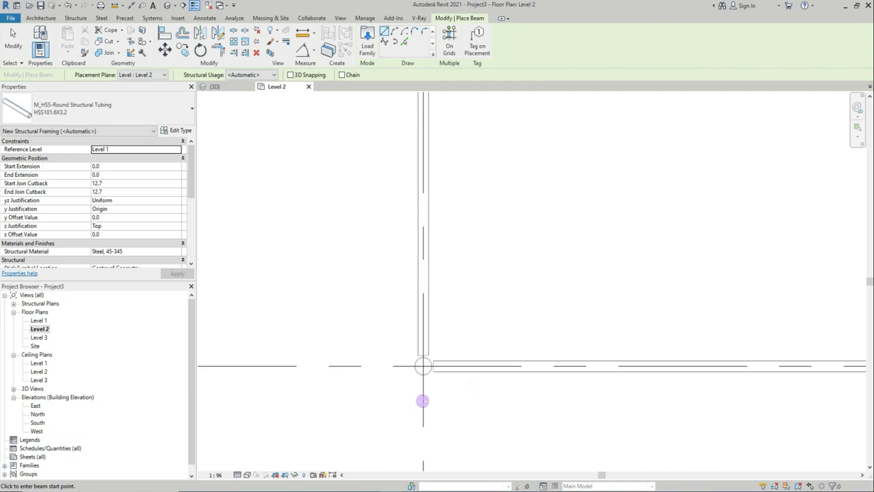
scroll(422, 402, down, 3)
key(Escape)
key(Escape)
scroll(429, 98, up, 2)
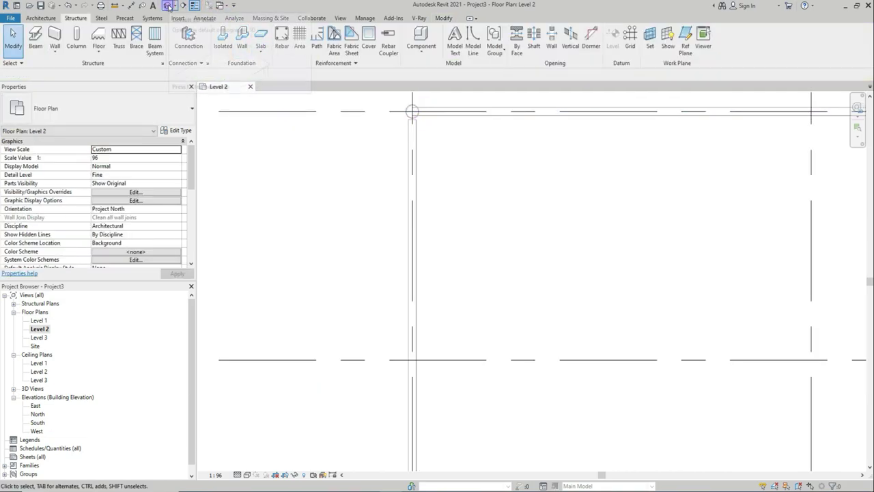
click(217, 5)
scroll(489, 274, up, 3)
scroll(478, 289, up, 3)
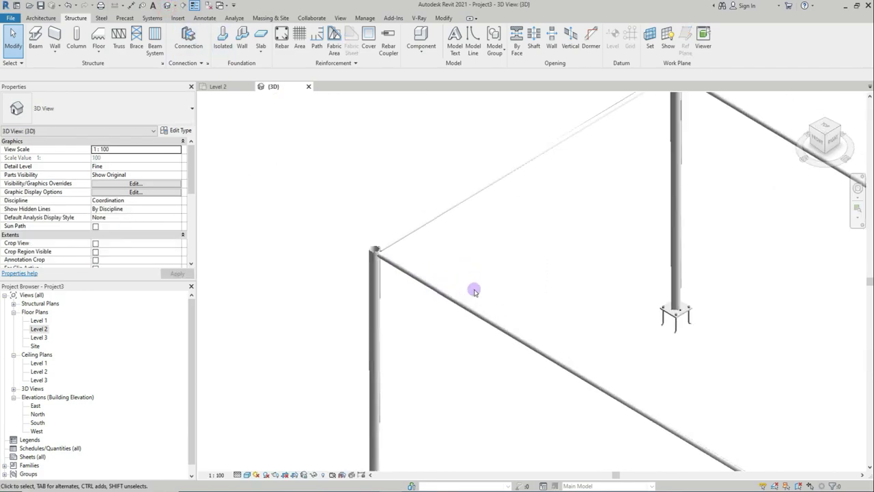
scroll(387, 259, down, 2)
scroll(462, 355, up, 2)
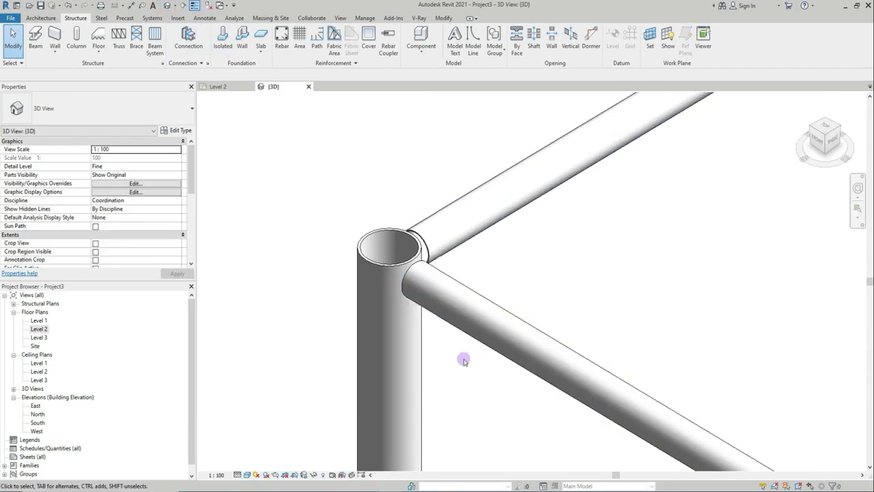
scroll(371, 297, down, 4)
scroll(478, 334, down, 1)
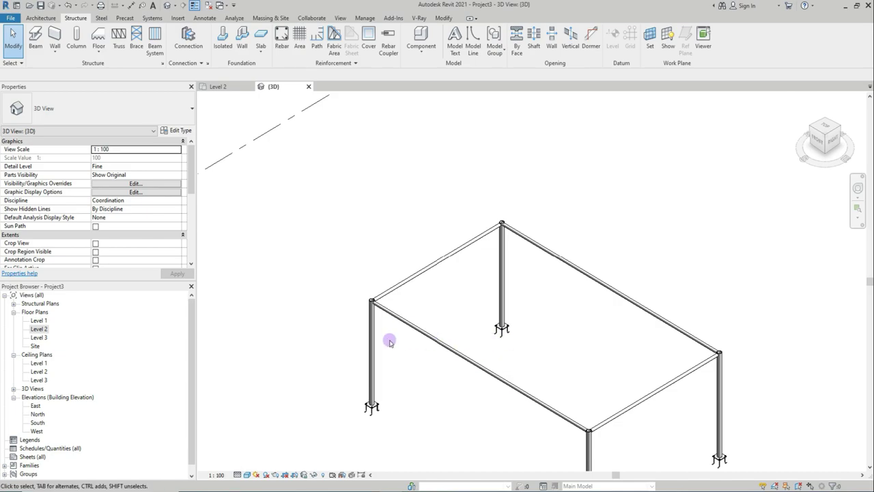
double_click(38, 331)
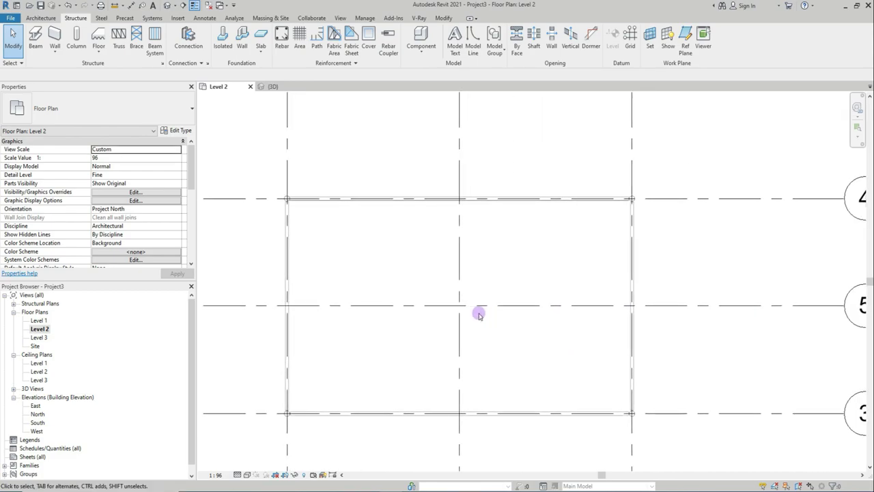
Step: Duplicate the PIPE152STD column type as PIPE152STD 2 75MM and set its OD to 75.0
scroll(450, 303, up, 3)
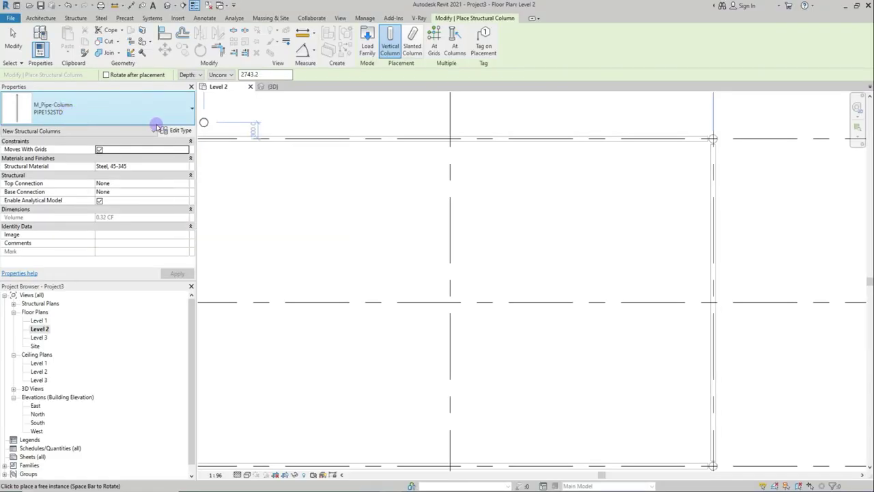
click(171, 129)
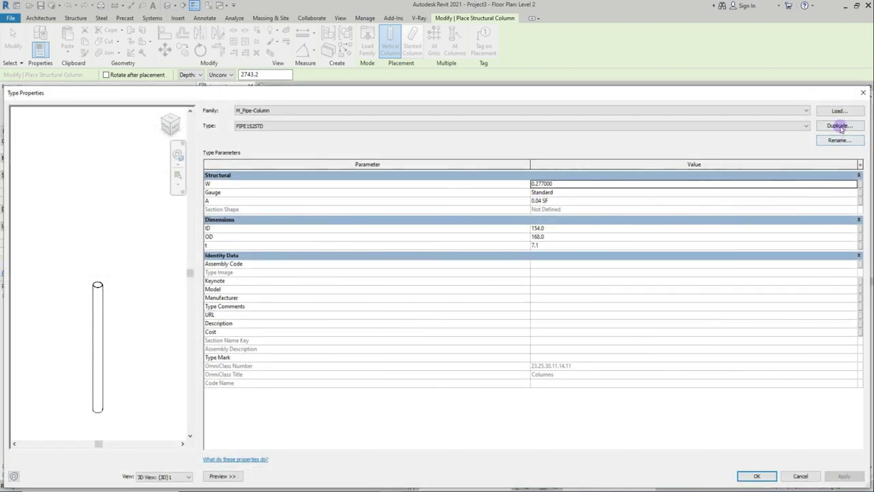
click(839, 125)
click(445, 282)
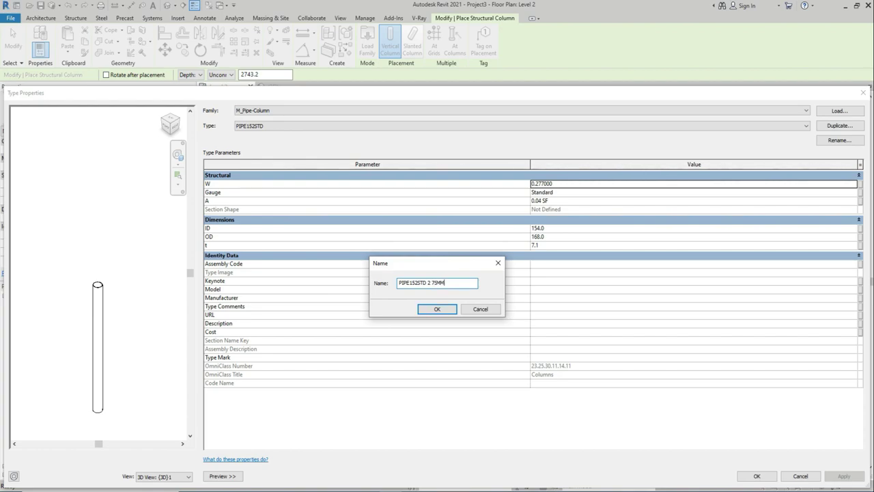
click(439, 309)
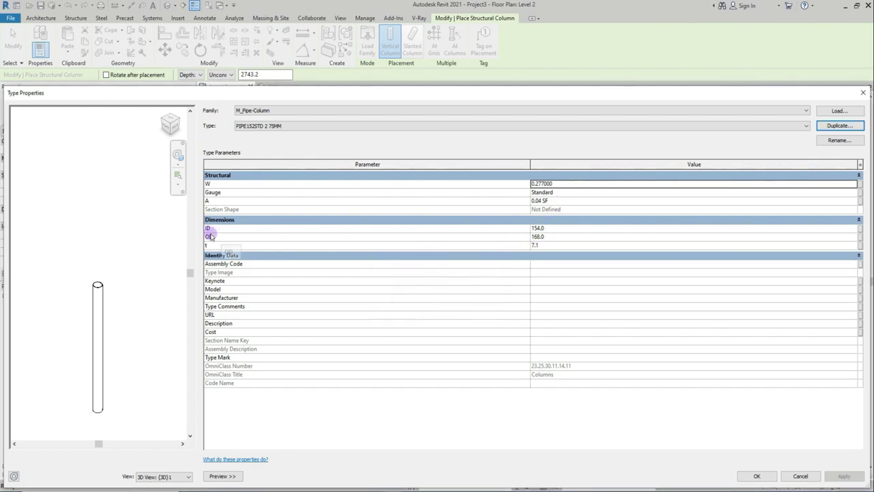
click(560, 236)
text(75)
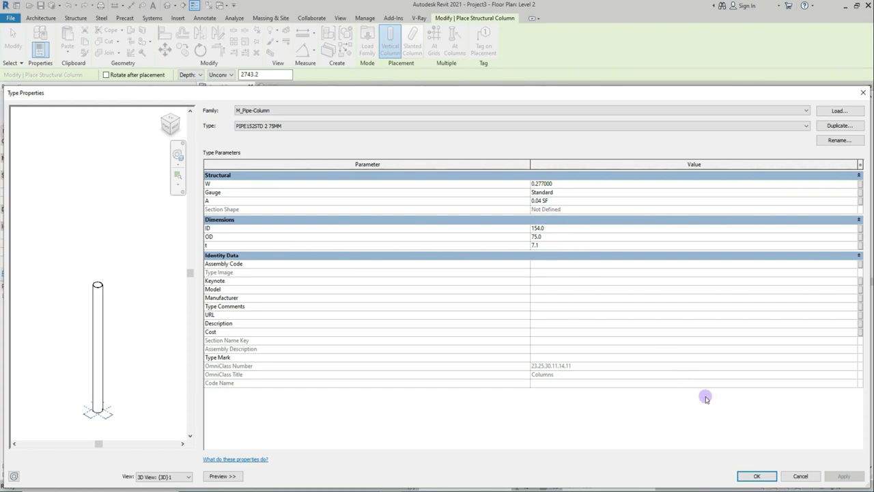
Step: Confirm the PIPE152STD 2 75MM column type and place one column at the Grid 5/Grid 6 intersection
click(757, 477)
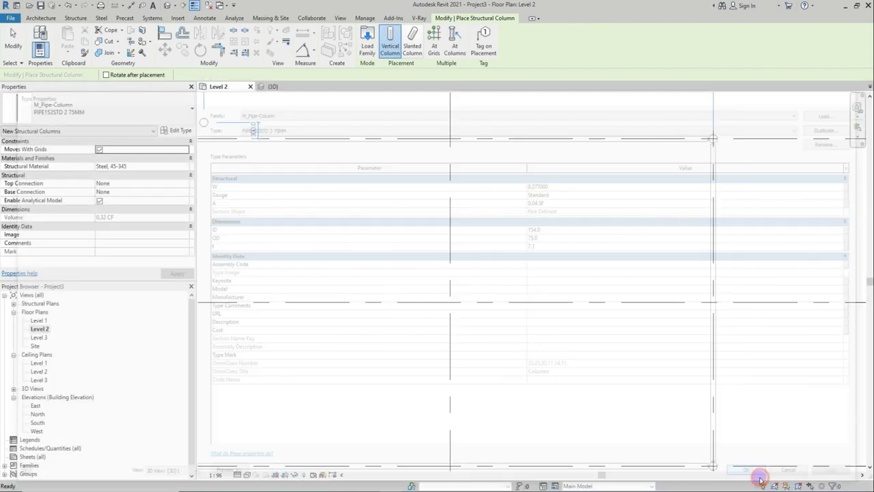
scroll(447, 299, up, 2)
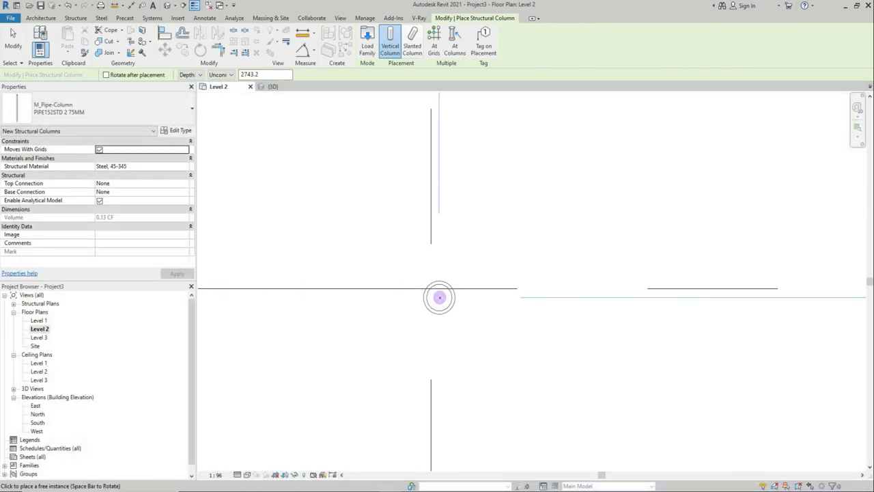
scroll(434, 290, up, 2)
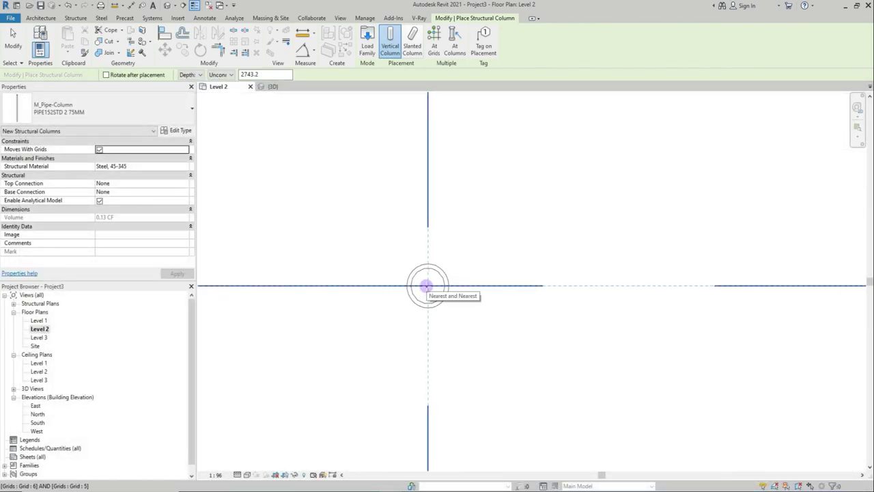
click(426, 285)
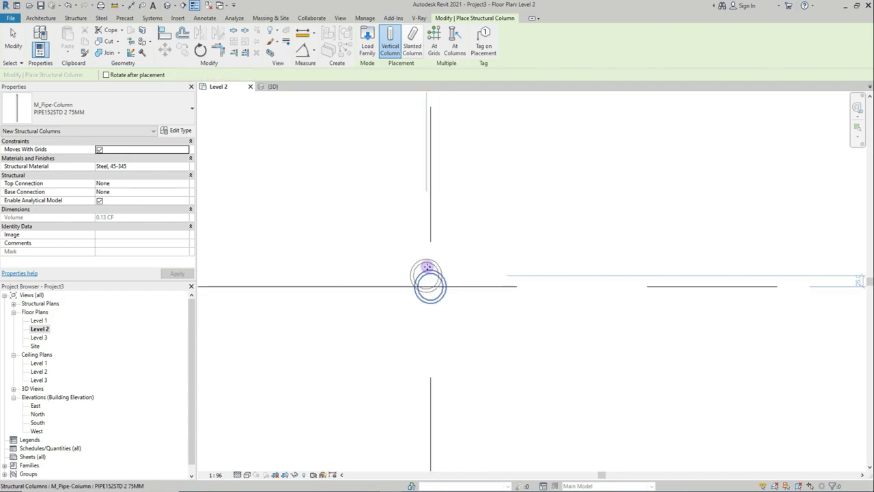
scroll(423, 267, down, 2)
scroll(468, 248, down, 2)
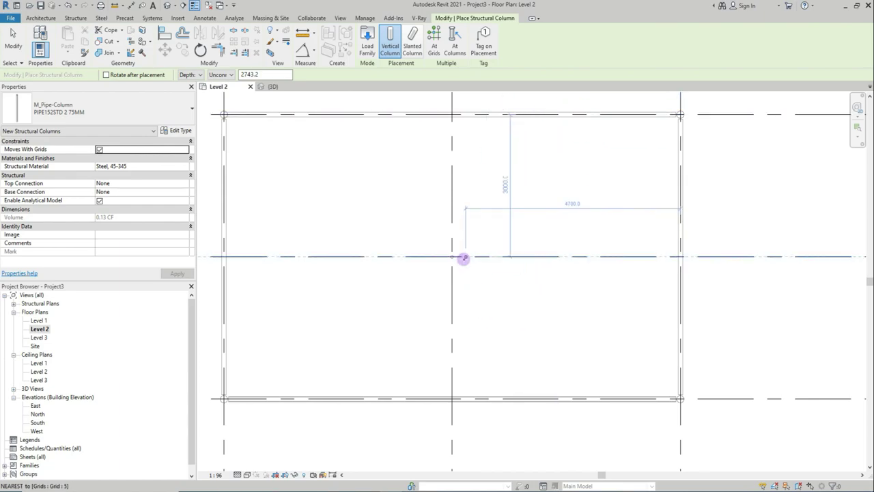
click(207, 5)
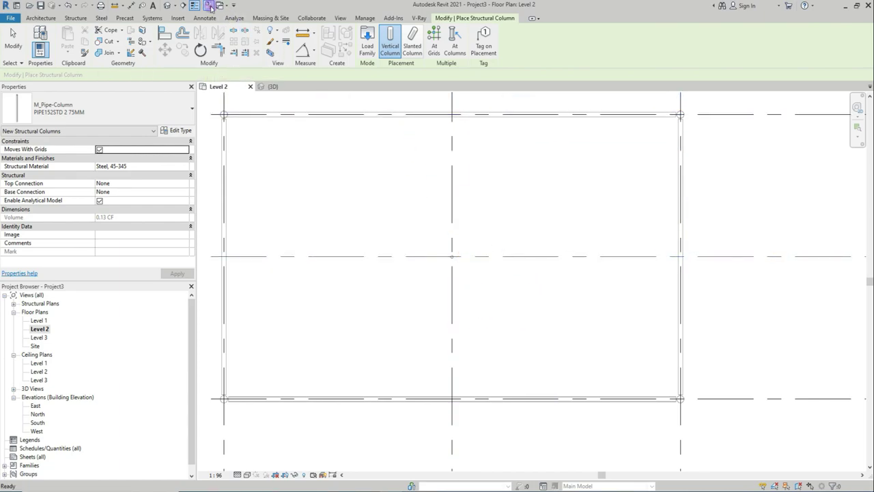
Step: In the 3D view, set the central column's top level to Level 3 and its base offset to 1200
click(168, 7)
scroll(471, 264, up, 3)
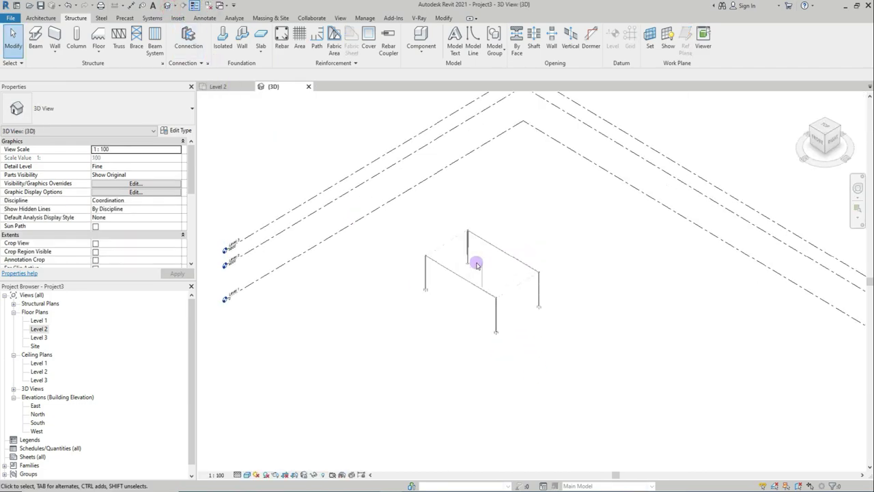
click(819, 142)
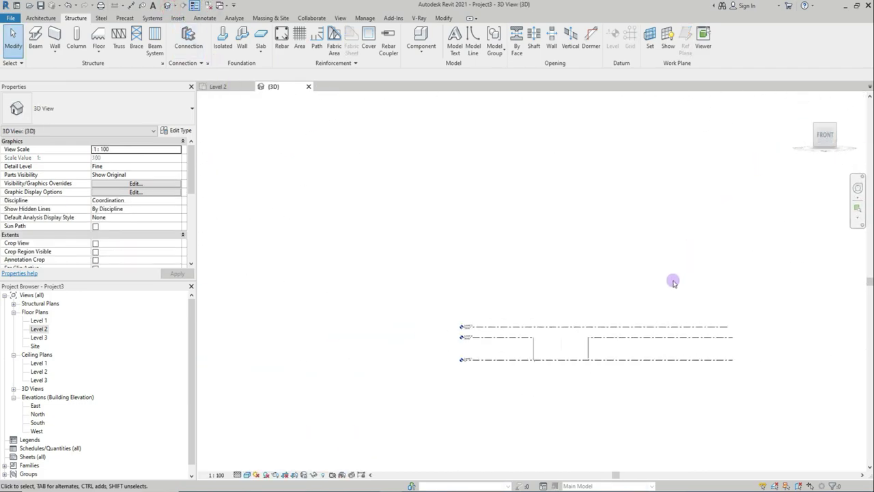
click(439, 244)
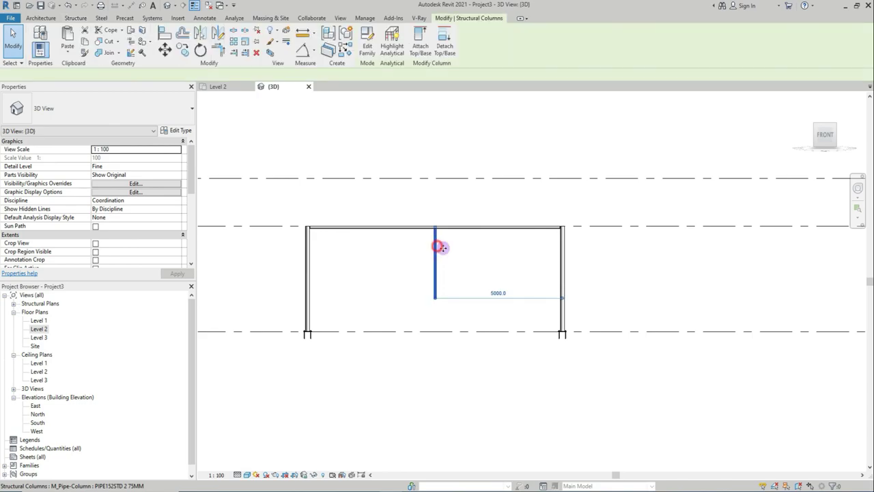
click(170, 178)
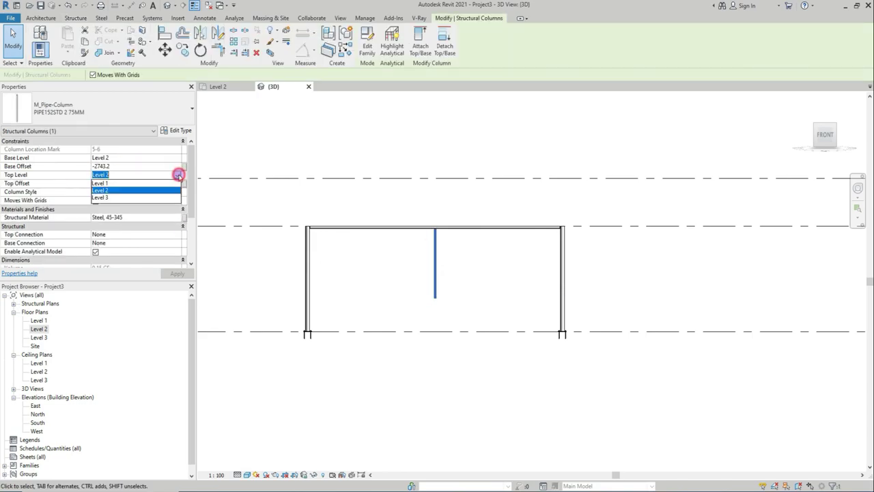
click(103, 198)
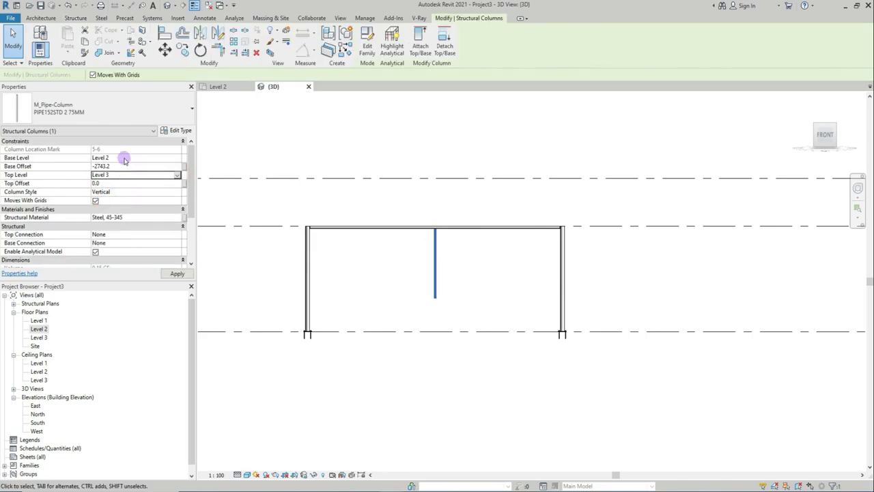
click(118, 166)
text(0)
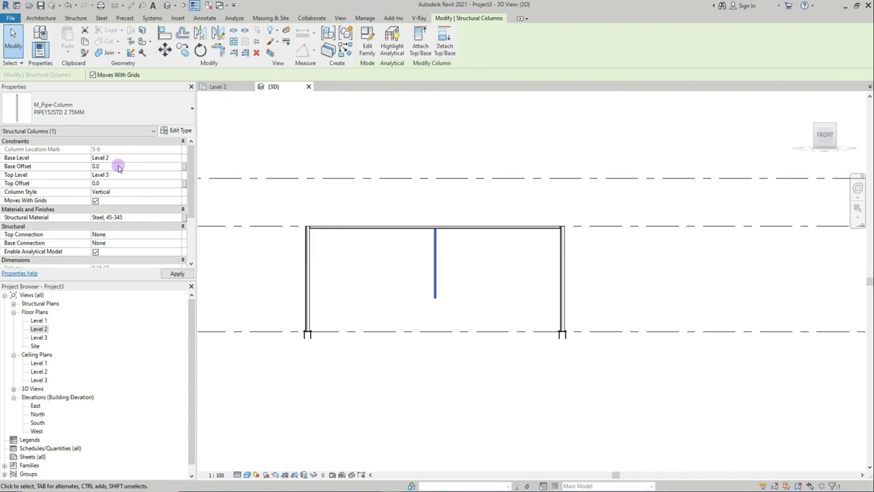
click(108, 166)
text(1500)
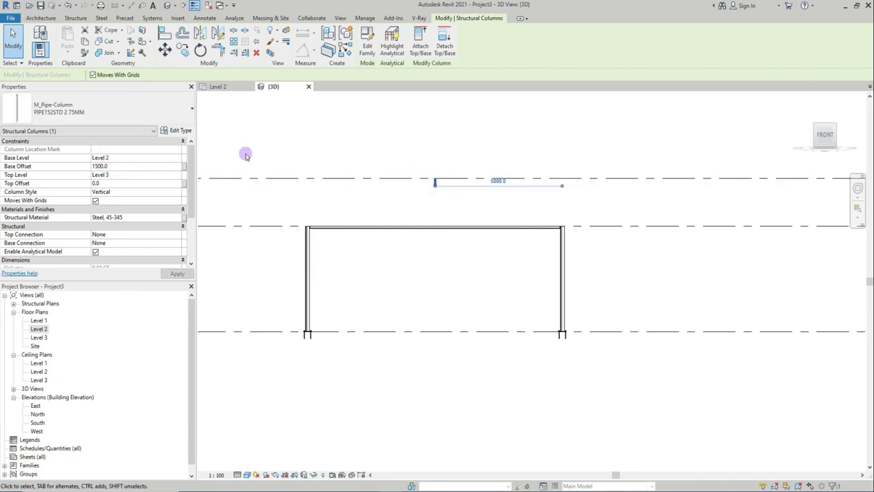
click(118, 167)
text(1200)
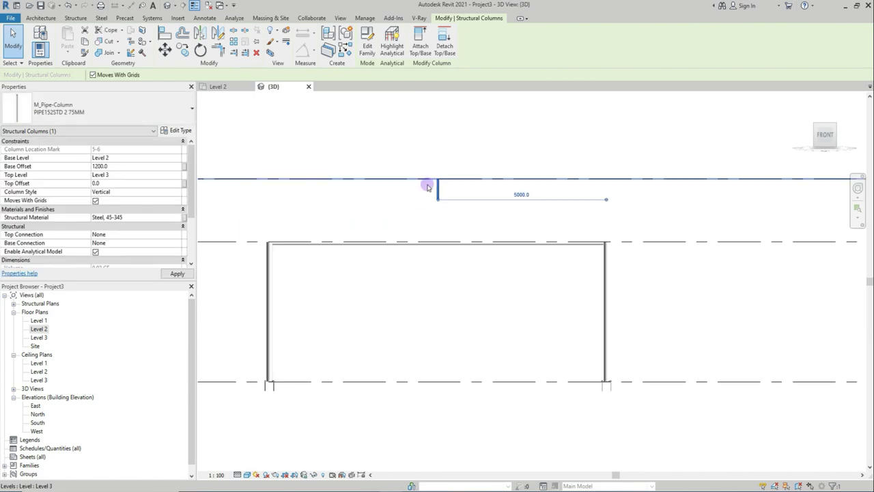
Step: Close the Level 2 plan, deselect the column and orbit the frame to view it from above
scroll(400, 211, up, 2)
scroll(494, 216, up, 2)
middle_drag(494, 216, 523, 201)
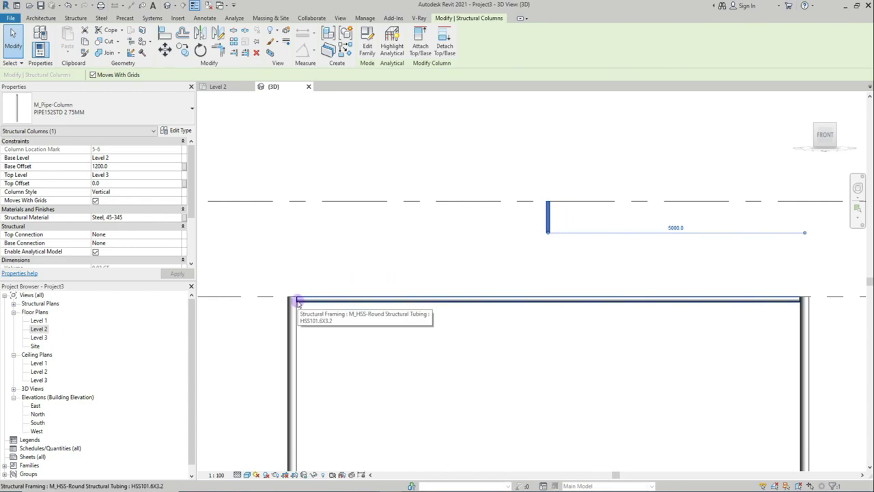
click(213, 7)
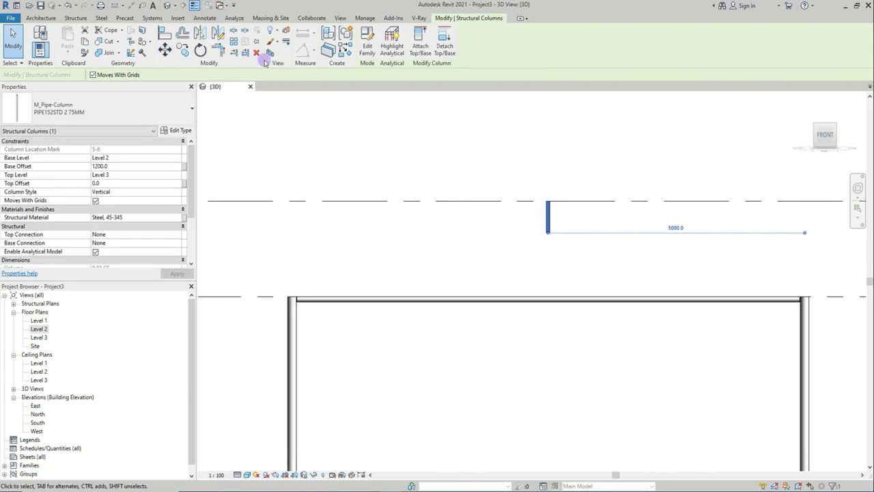
key(Escape)
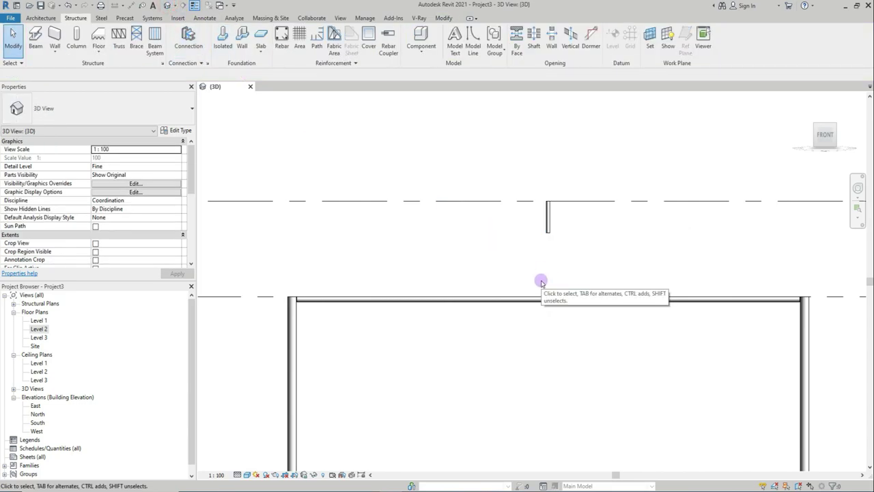
mouse_move(576, 276)
shift+middle_down()
mouse_move(513, 398)
mouse_move(340, 392)
shift+middle_up()
Step: On the Level 2 plan, duplicate the round tube beam type as HSS101.6X3.2 2 75MM with OD 75.0
double_click(40, 329)
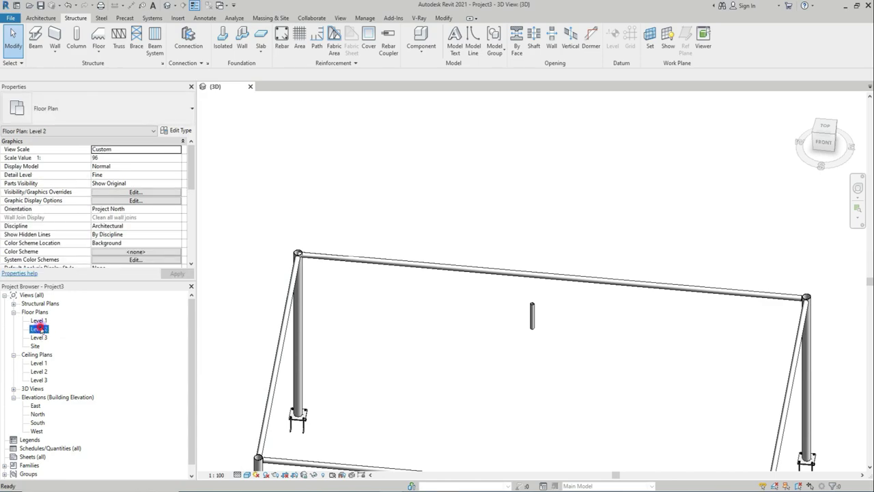
scroll(434, 271, up, 2)
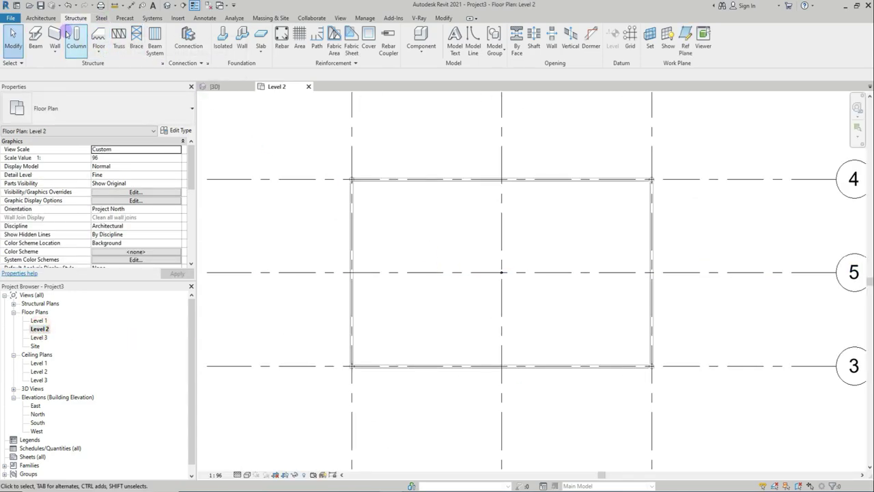
click(35, 38)
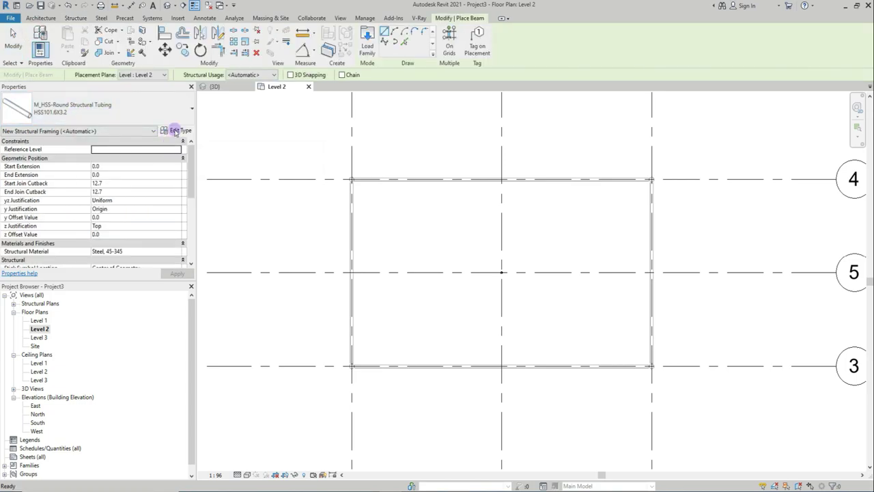
click(175, 131)
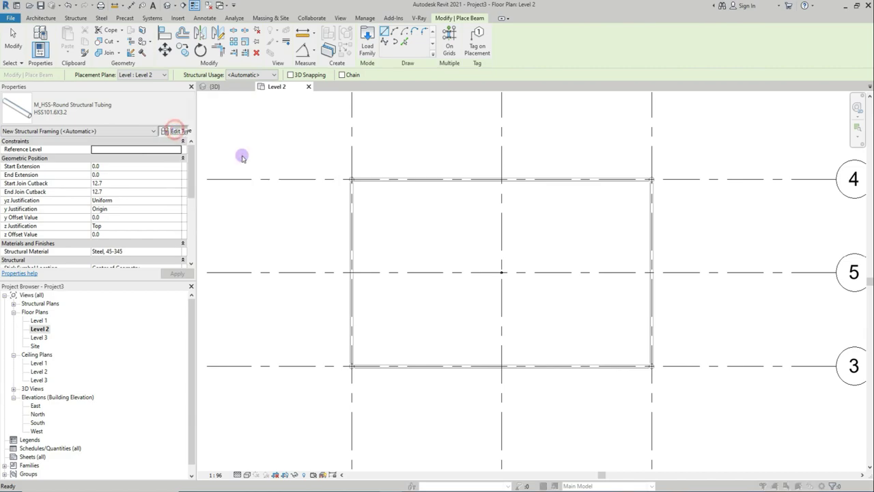
click(839, 126)
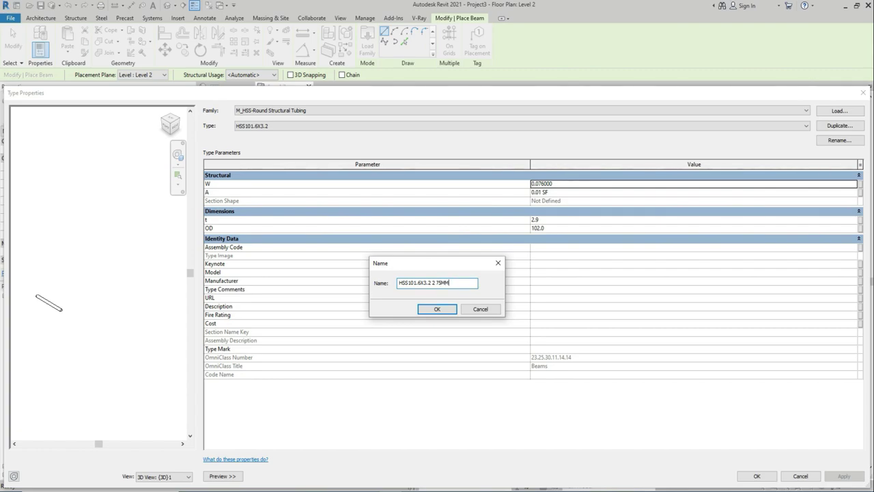
click(442, 309)
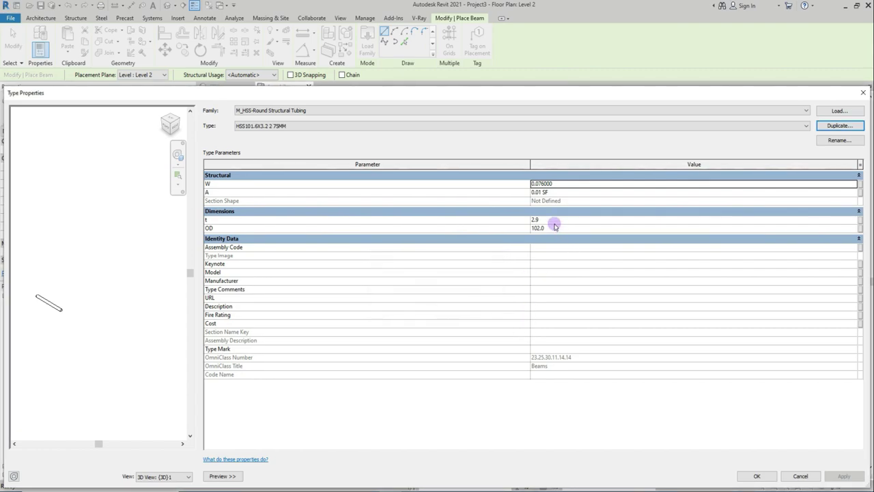
click(554, 227)
text(75)
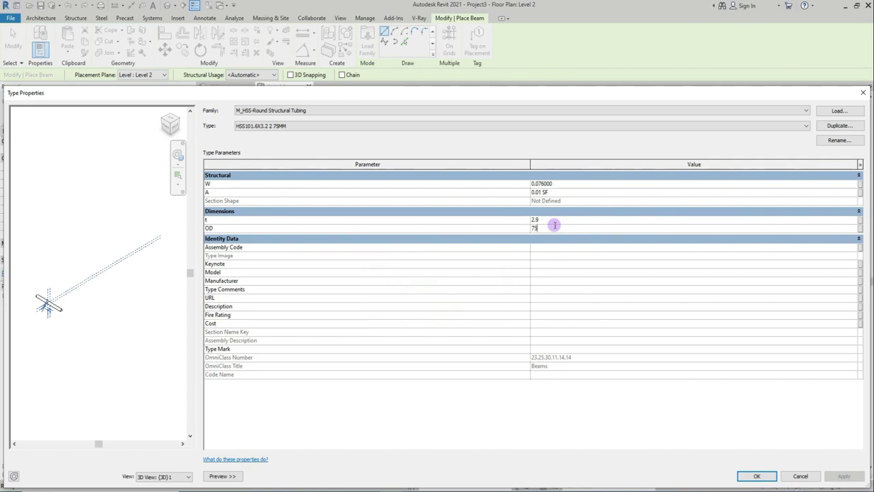
click(751, 473)
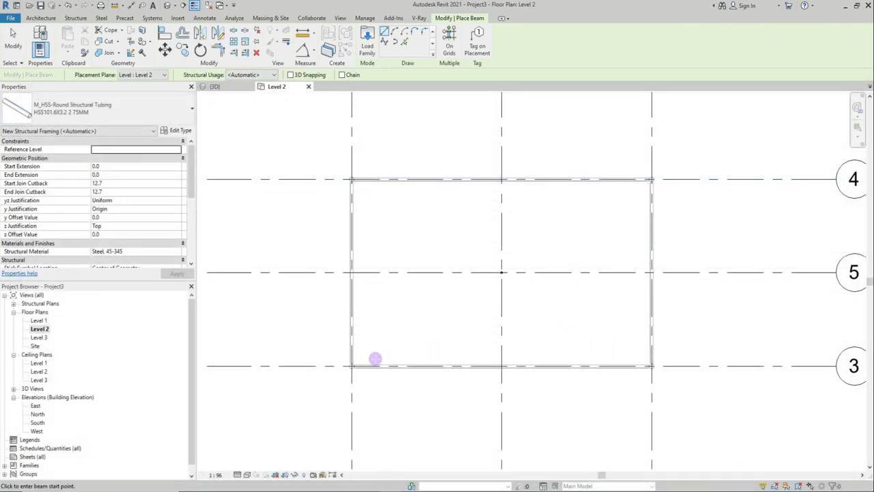
Step: Draw the first two tube diagonals, from the lower-left and a second corner column, to the central column
scroll(369, 360, up, 3)
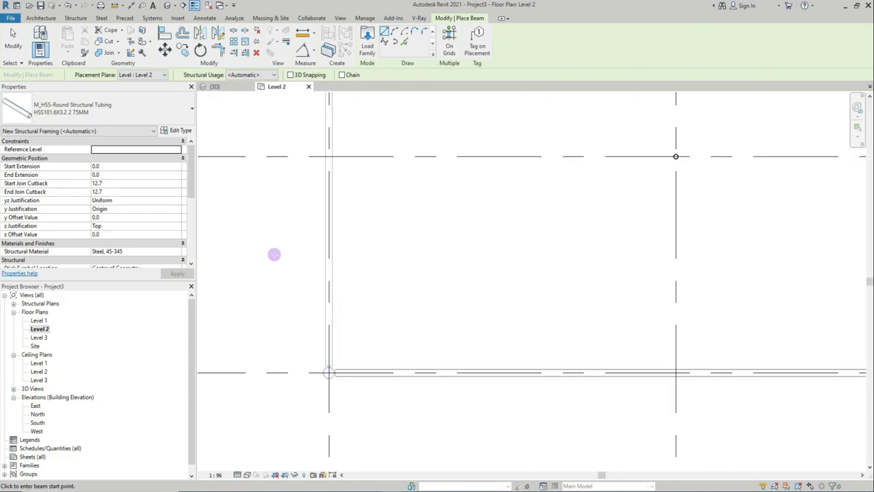
scroll(327, 374, up, 1)
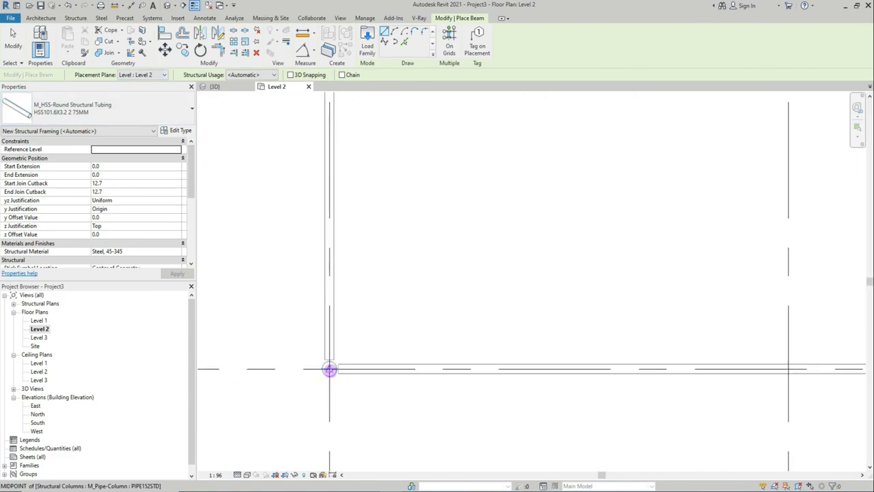
click(328, 373)
scroll(327, 389, up, 1)
scroll(327, 389, down, 1)
scroll(570, 217, up, 2)
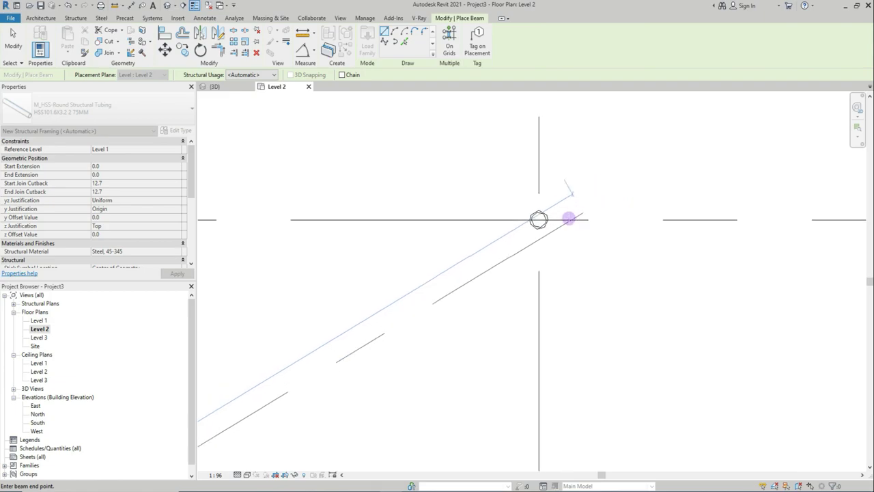
scroll(581, 224, up, 2)
scroll(548, 198, up, 1)
click(548, 197)
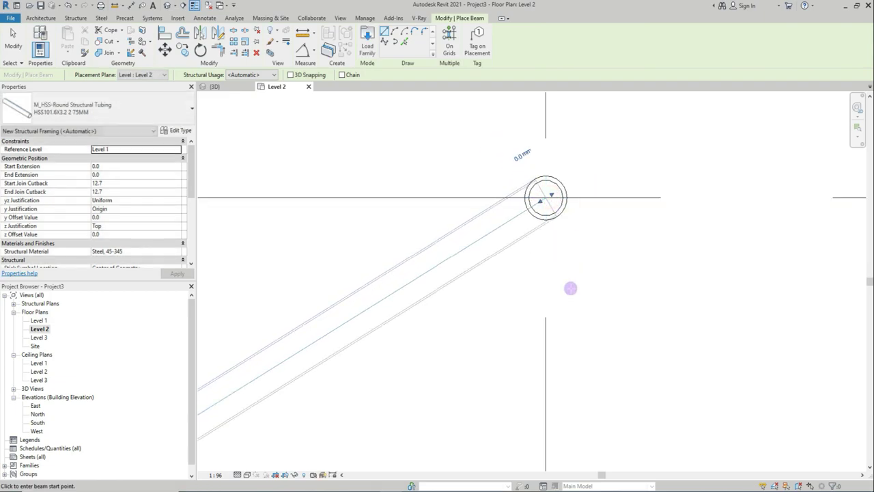
scroll(403, 171, down, 1)
scroll(632, 318, down, 1)
scroll(695, 356, up, 2)
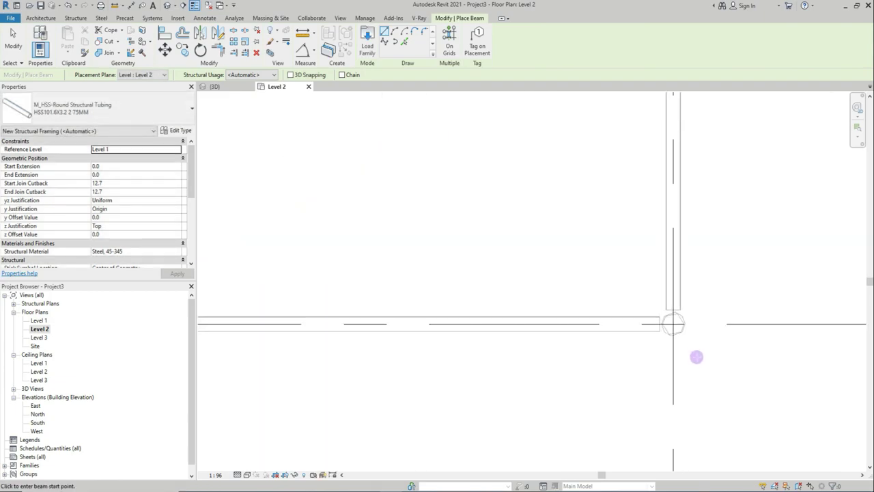
click(674, 324)
scroll(743, 386, down, 2)
scroll(411, 196, up, 2)
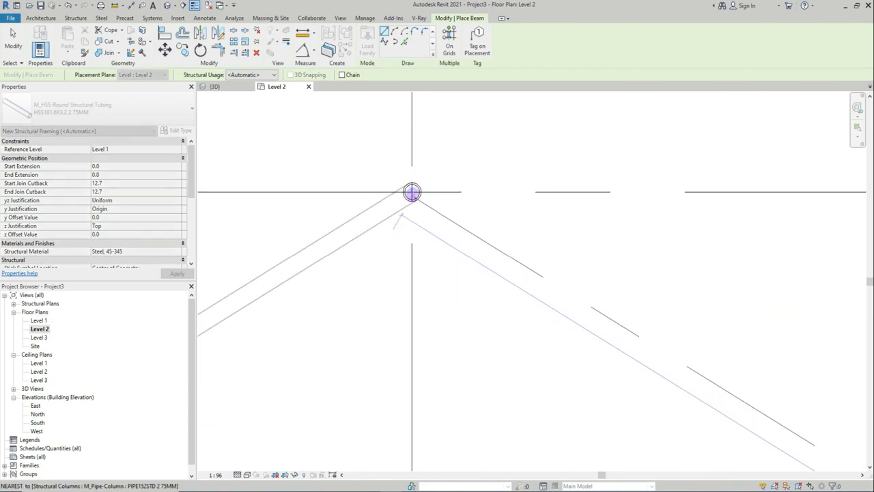
click(411, 196)
Step: Draw diagonals from the upper-right and upper-left corners to the central column, then view them in 3D
scroll(425, 306, down, 1)
scroll(697, 179, down, 1)
scroll(696, 179, up, 2)
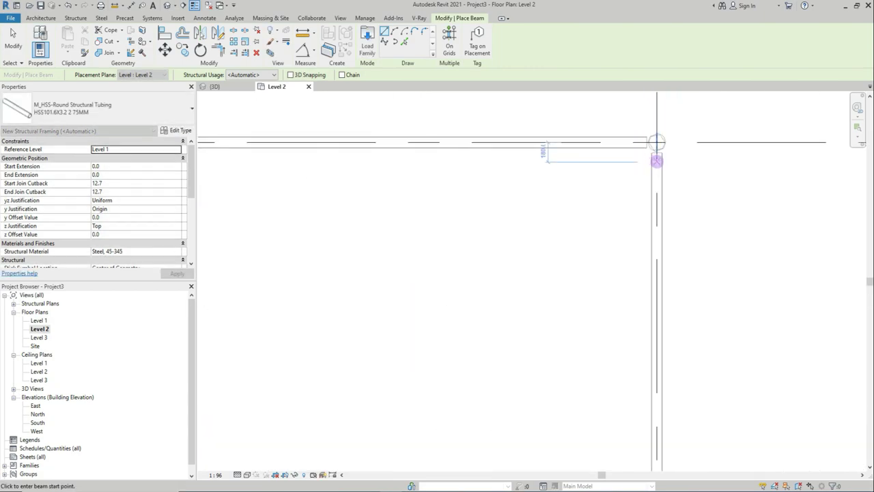
click(657, 141)
scroll(699, 131, down, 2)
scroll(491, 286, up, 2)
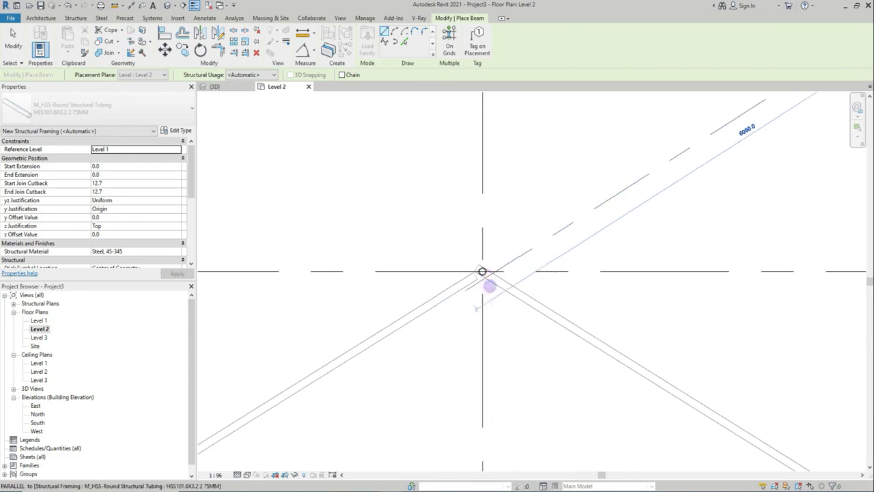
scroll(471, 275, up, 1)
click(467, 273)
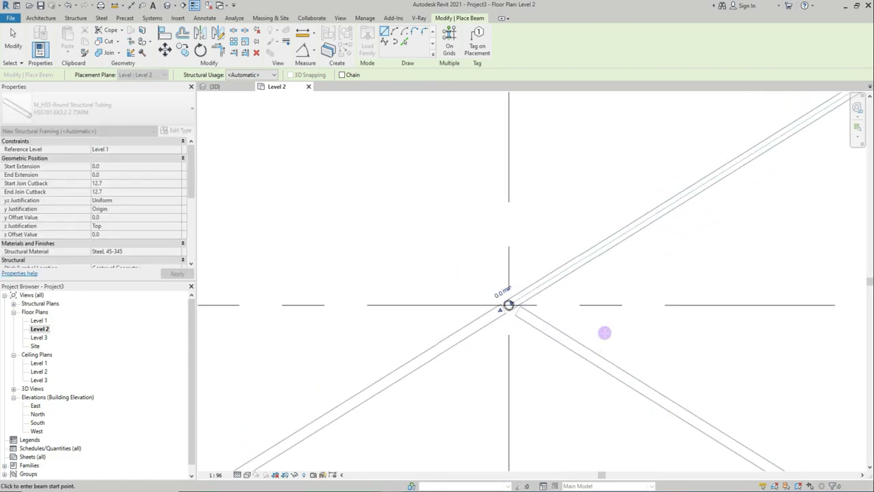
scroll(605, 332, down, 1)
scroll(298, 174, up, 2)
scroll(233, 111, up, 1)
click(233, 112)
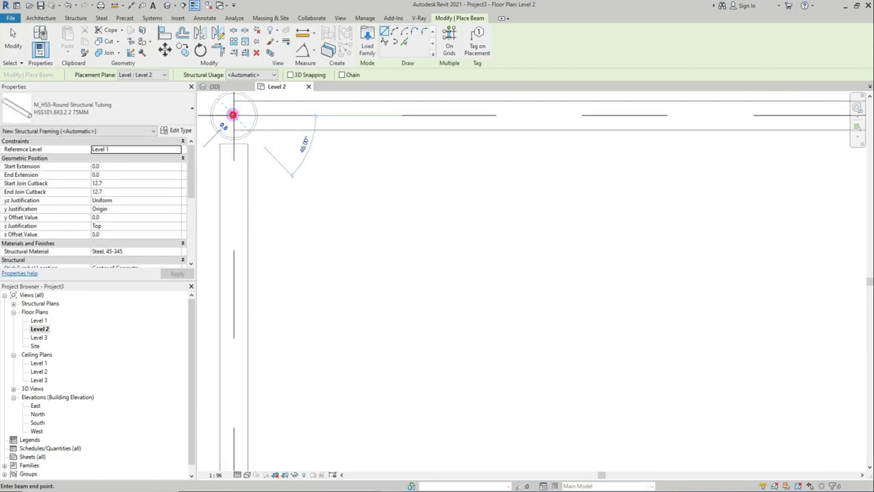
scroll(318, 208, down, 1)
scroll(327, 150, down, 1)
scroll(410, 211, down, 1)
scroll(489, 274, up, 2)
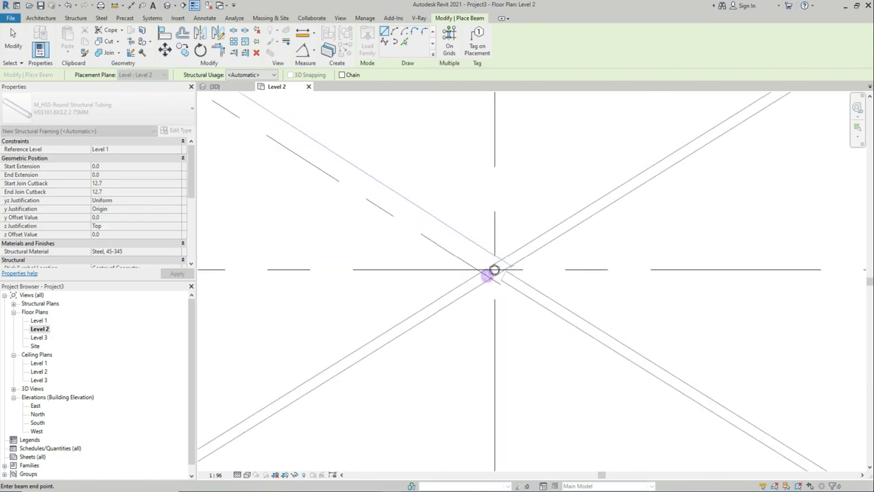
scroll(503, 267, up, 1)
click(503, 266)
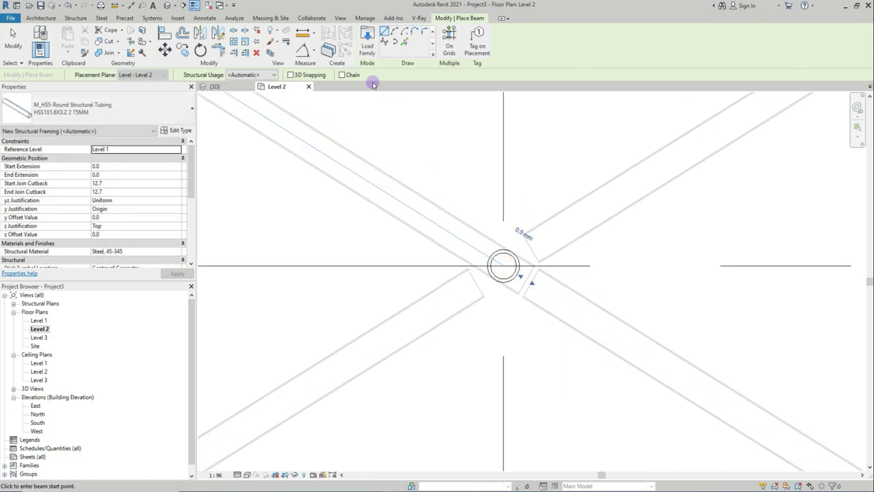
click(206, 5)
click(167, 6)
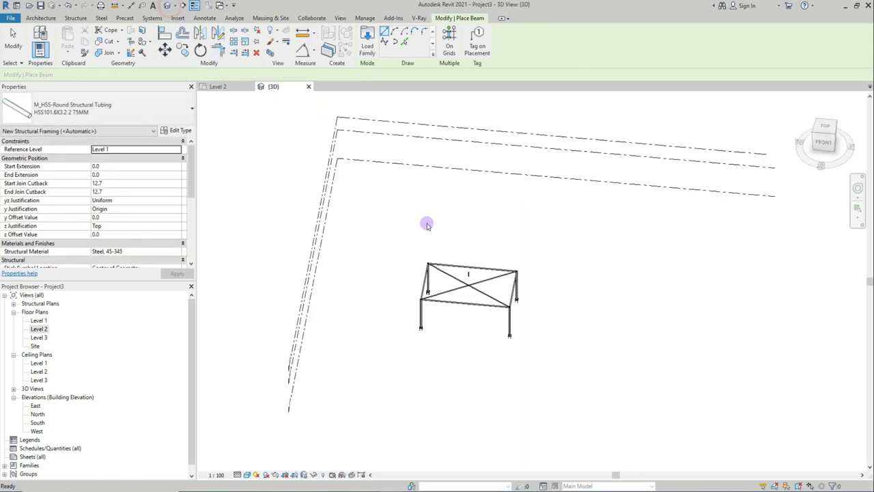
Step: Finish beam placement and raise the lower-right diagonal's end level offset by 1200 to the column top
scroll(468, 296, up, 2)
scroll(460, 259, up, 2)
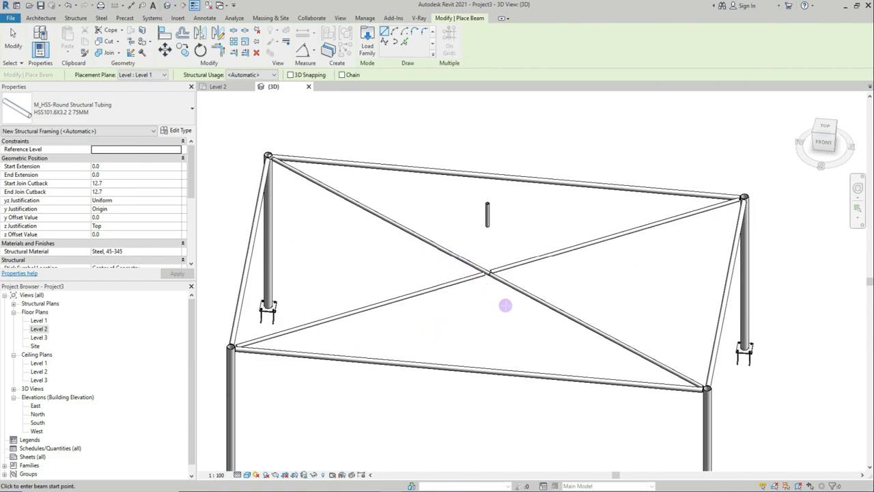
scroll(485, 271, up, 2)
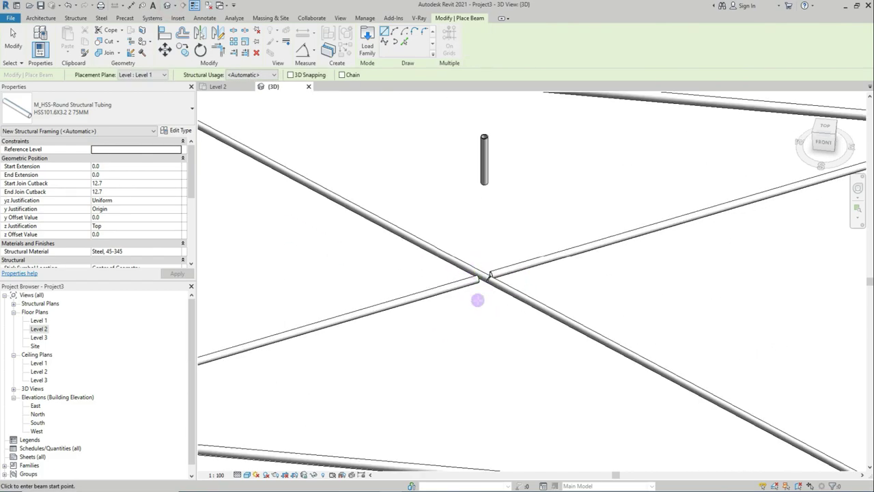
scroll(478, 287, down, 3)
scroll(230, 342, up, 3)
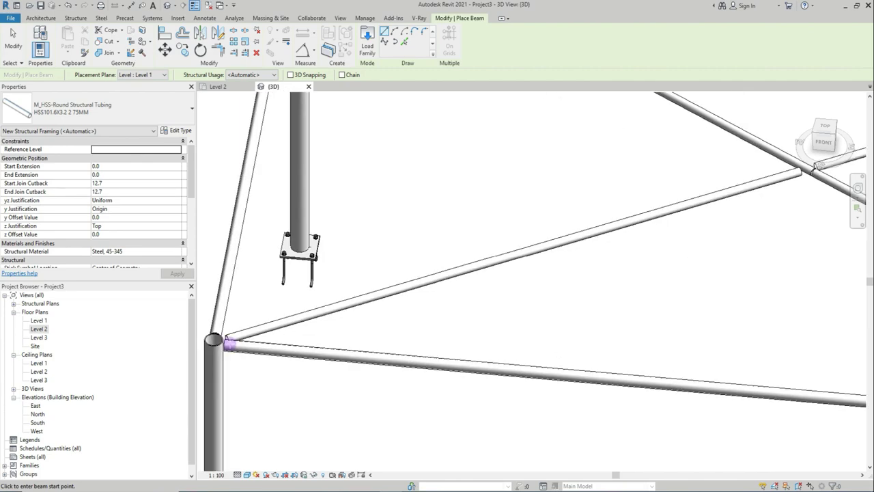
scroll(444, 326, down, 1)
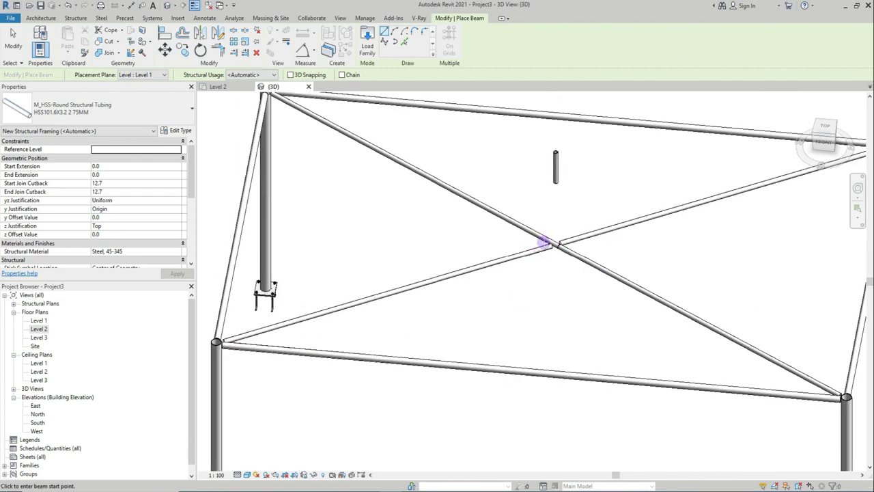
key(Escape)
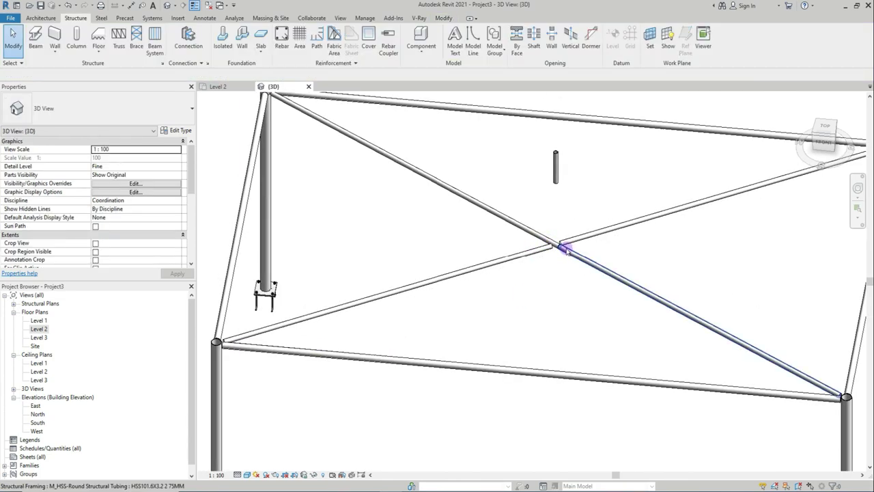
click(579, 251)
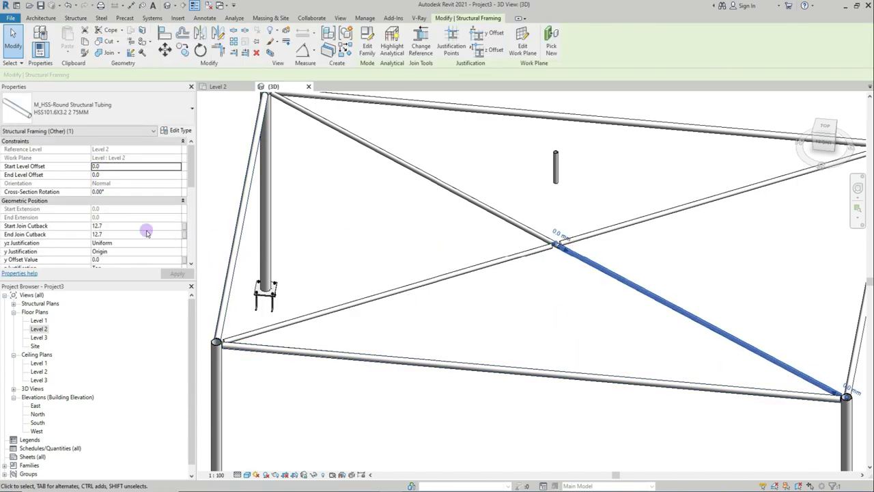
click(105, 175)
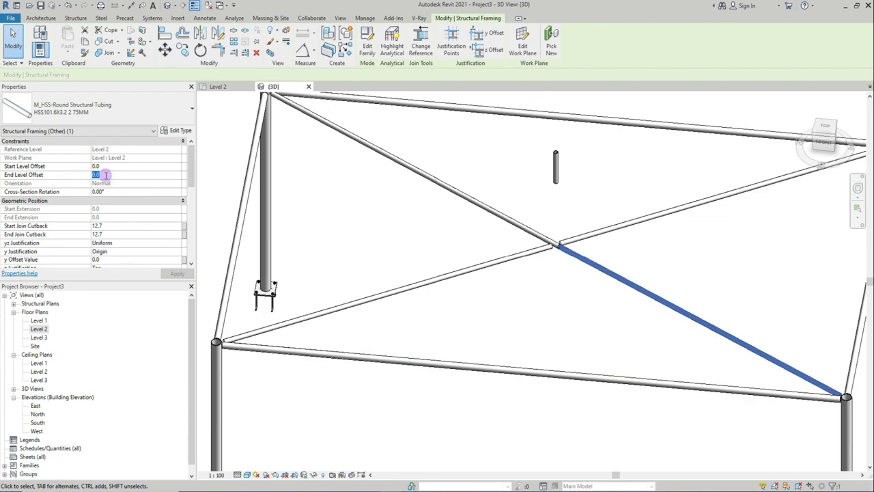
key(Return)
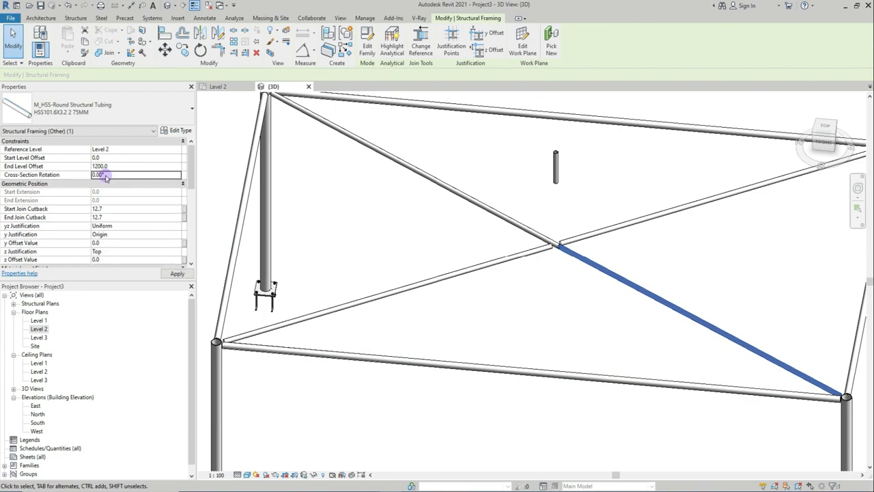
Step: In the front view, set the sloped tube's end level offset to 1300 after trying 1275
click(825, 142)
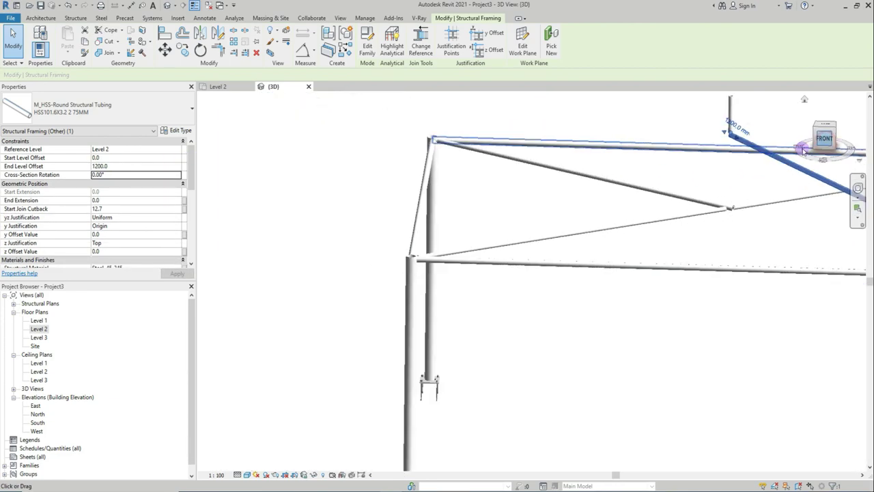
scroll(400, 230, up, 3)
scroll(295, 272, up, 2)
scroll(296, 273, up, 2)
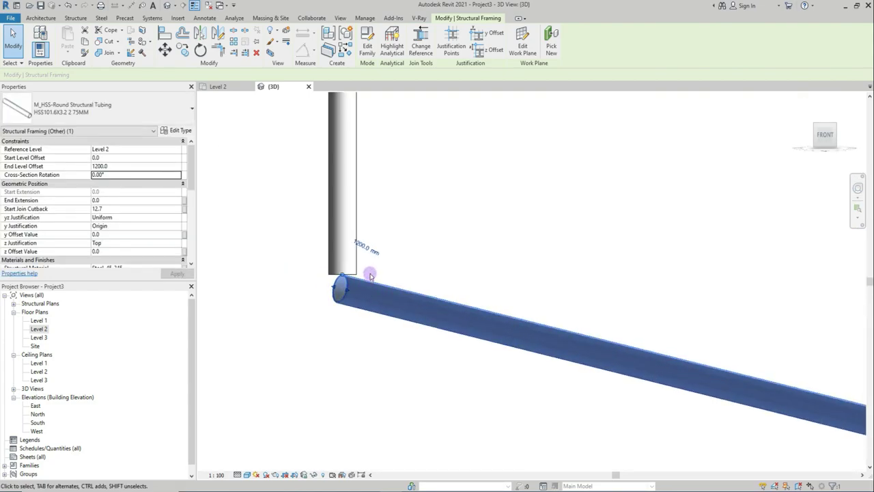
click(88, 235)
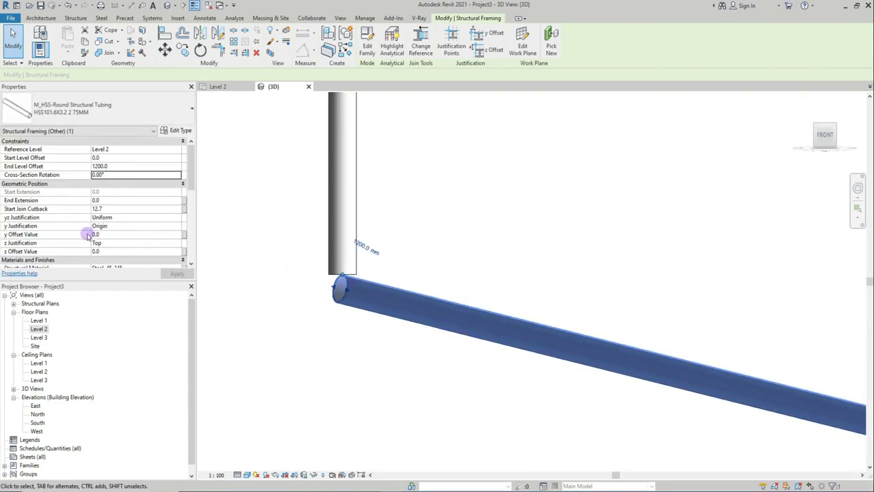
click(119, 167)
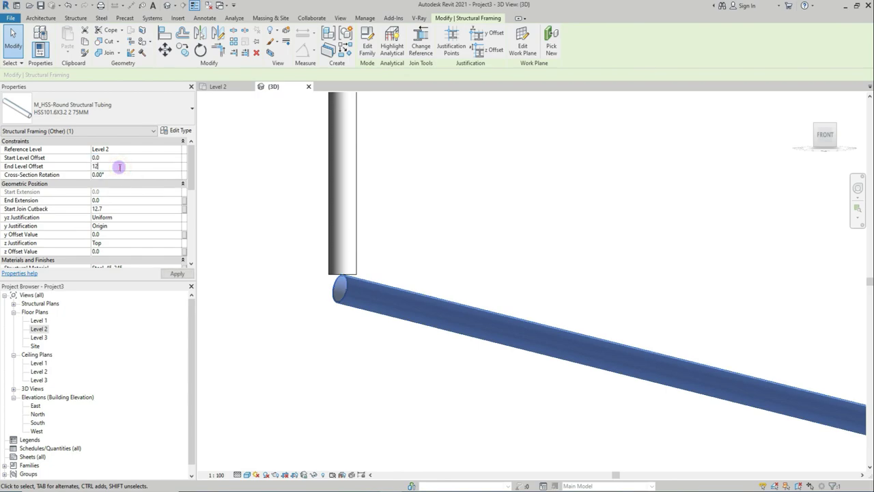
key(Return)
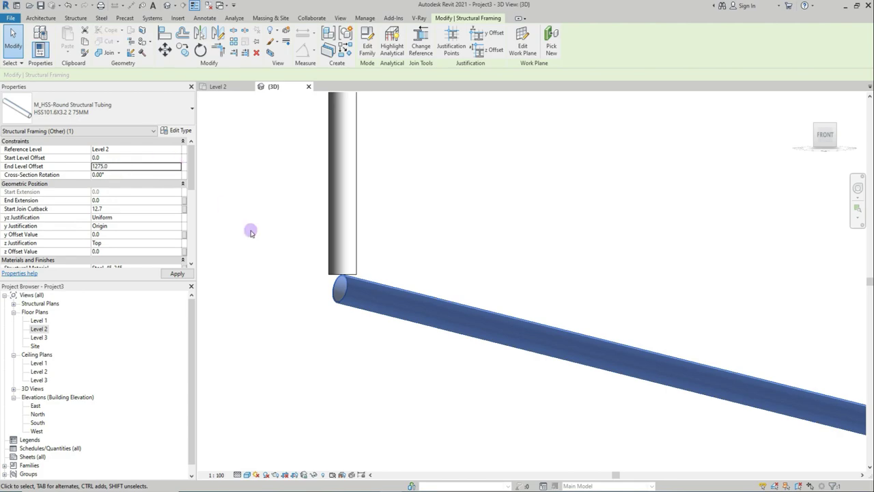
click(119, 165)
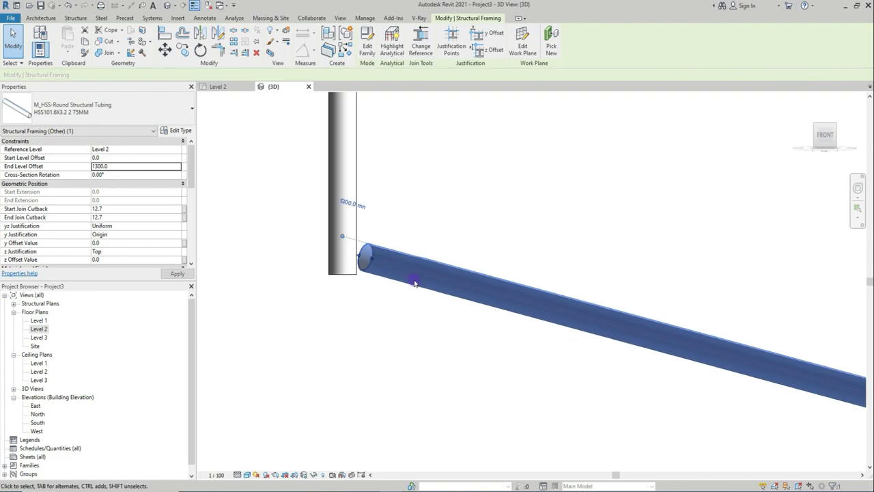
scroll(393, 286, down, 3)
scroll(433, 244, down, 3)
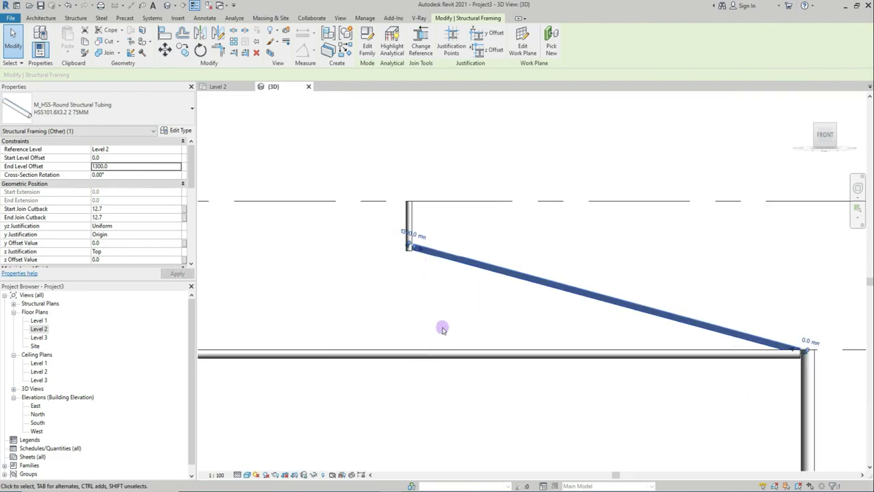
mouse_move(459, 328)
shift+middle_down()
mouse_move(471, 382)
mouse_move(488, 326)
shift+middle_up()
Step: Set End Level Offset to 1300 on the horizontal tube and the remaining diagonal tubes at the joint
scroll(494, 303, up, 3)
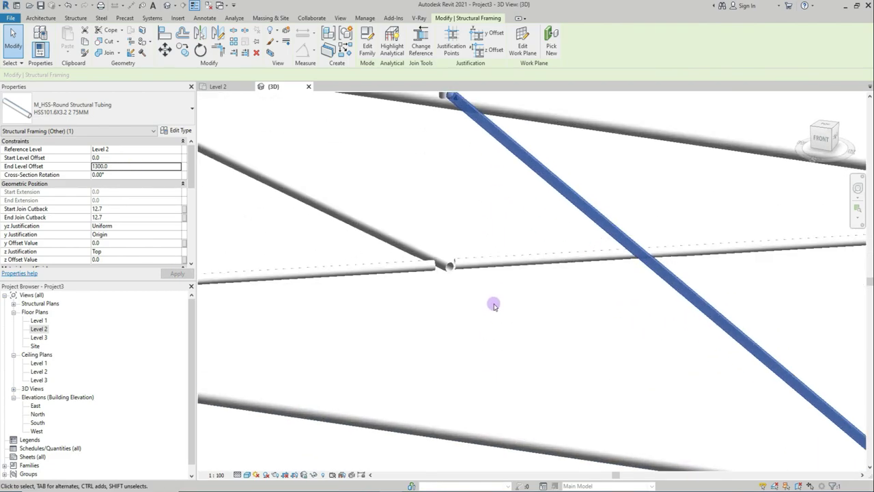
click(491, 302)
click(457, 261)
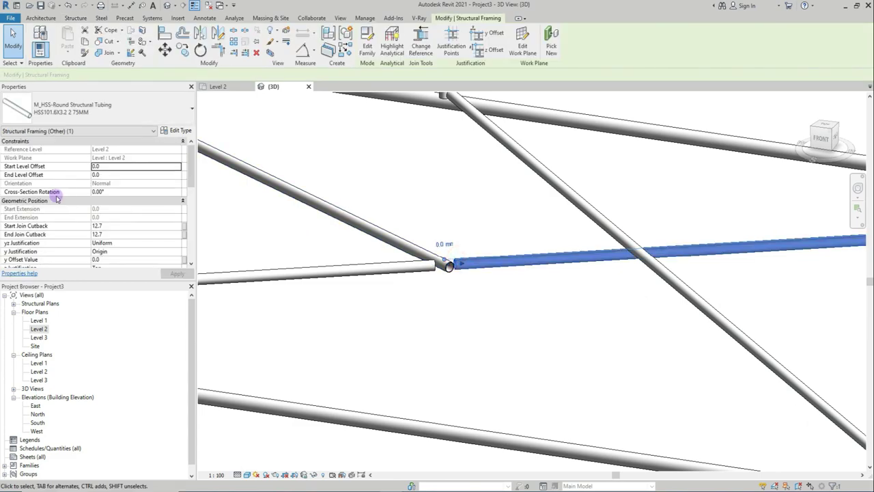
click(108, 174)
key(Tab)
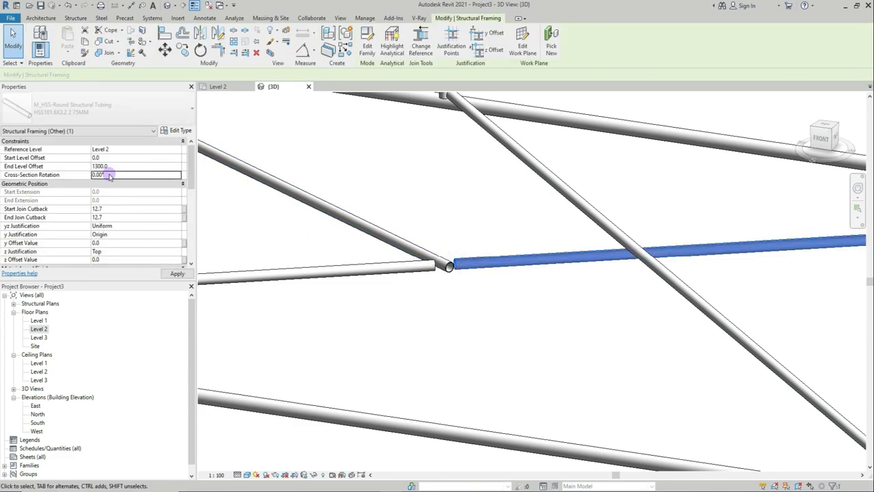
click(437, 260)
drag(445, 262, 400, 237)
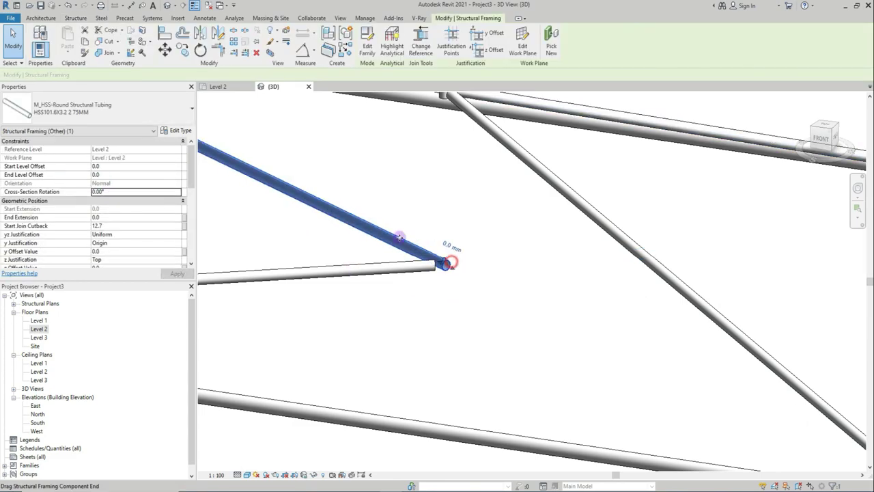
click(132, 174)
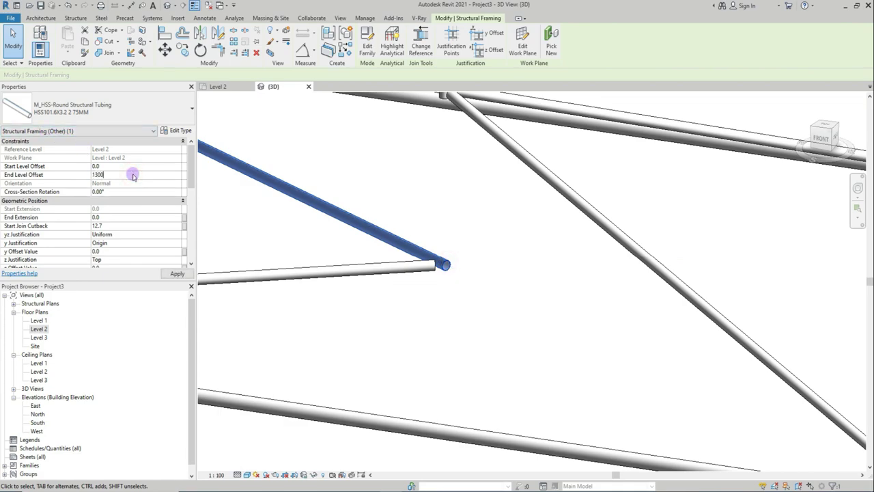
key(Tab)
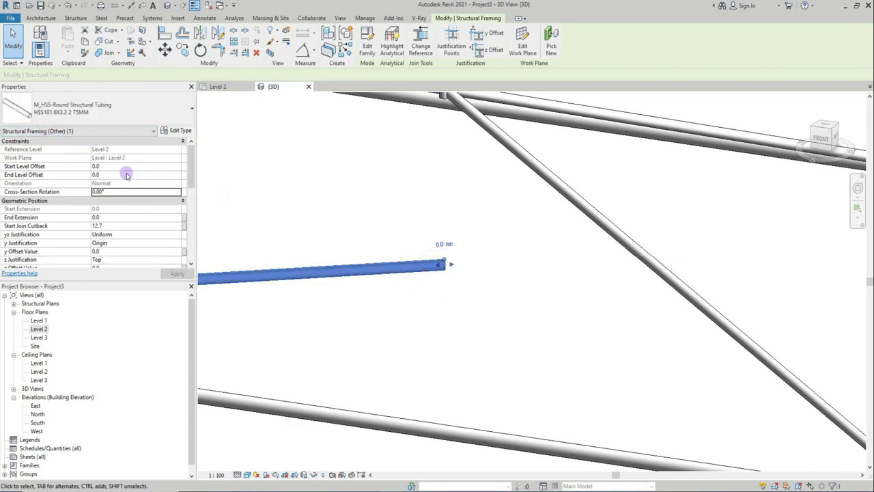
click(124, 174)
text(1300)
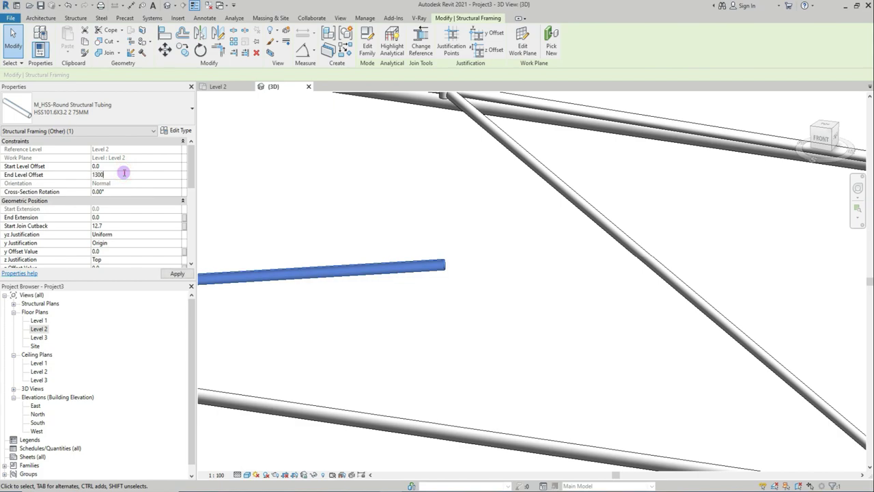
scroll(605, 312, down, 3)
click(503, 287)
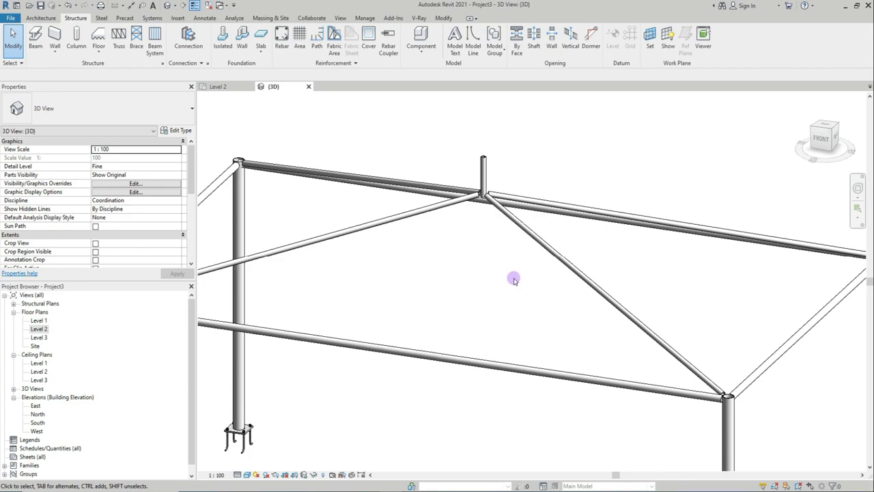
Step: Orbit to a top-front-right view and zoom in on the column-top joint
mouse_move(508, 267)
shift+middle_down()
mouse_move(472, 322)
mouse_move(543, 290)
mouse_move(360, 278)
shift+middle_up()
scroll(271, 259, up, 2)
scroll(279, 275, up, 2)
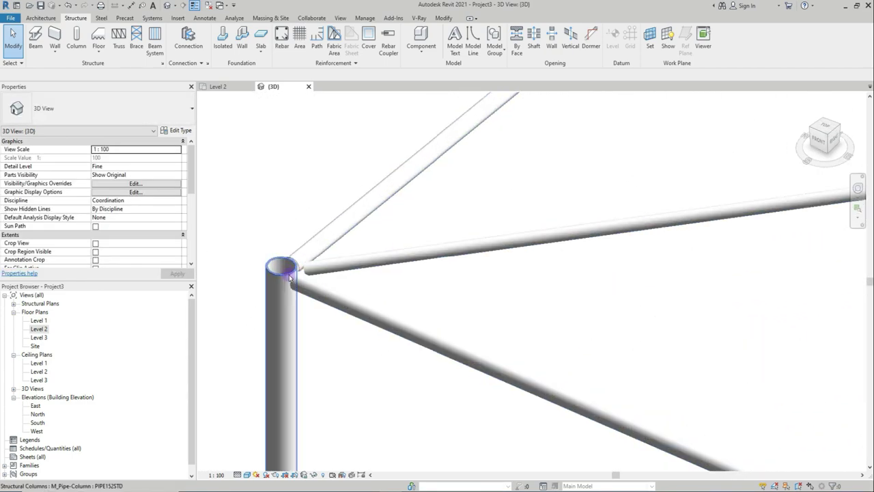
scroll(279, 283, up, 2)
scroll(281, 283, up, 1)
scroll(293, 280, up, 2)
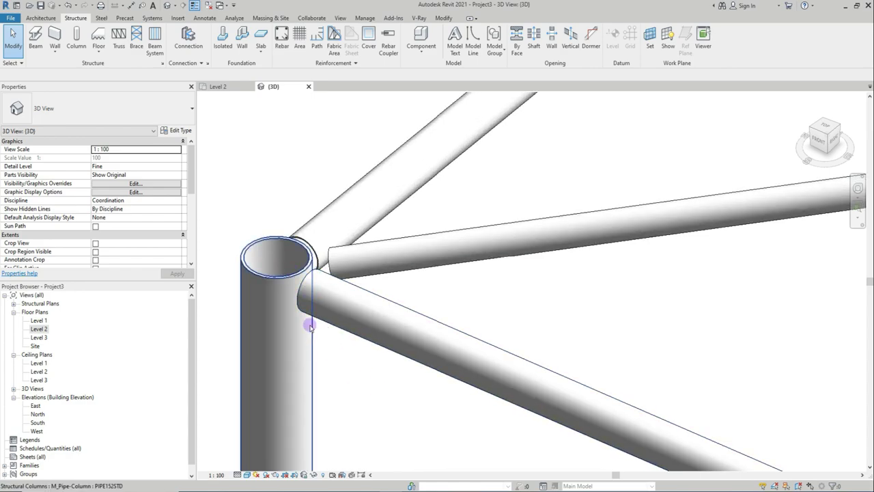
scroll(335, 329, up, 2)
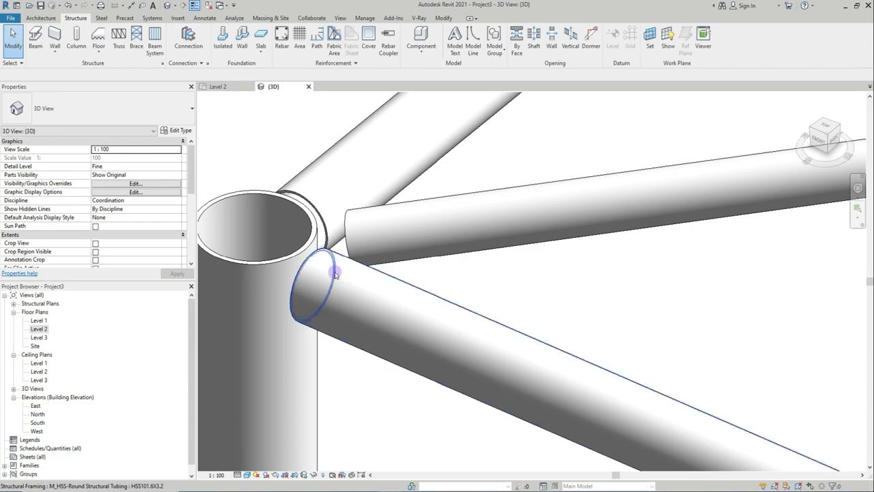
scroll(333, 312, down, 3)
scroll(294, 260, down, 3)
Step: Pan and zoom to show the whole frame, then switch to the Steel tools
middle_drag(681, 211, 600, 256)
scroll(631, 245, up, 2)
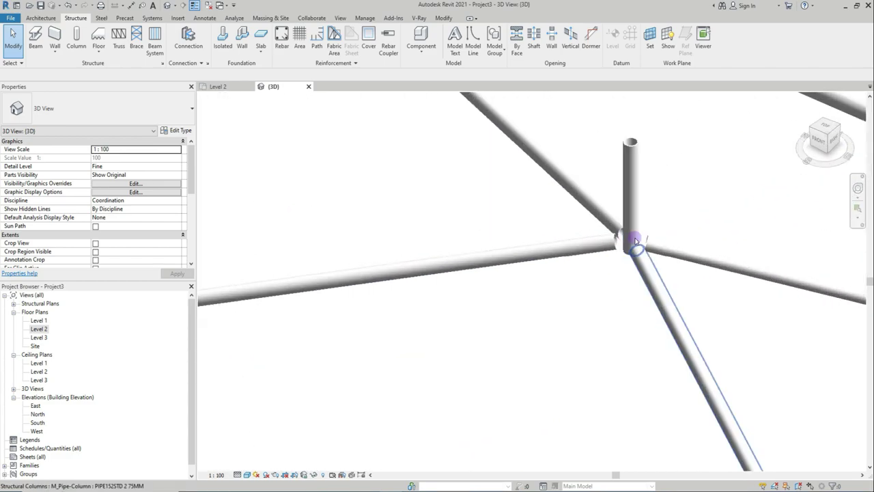
scroll(637, 263, up, 2)
scroll(601, 253, down, 2)
scroll(620, 231, down, 2)
scroll(546, 238, down, 3)
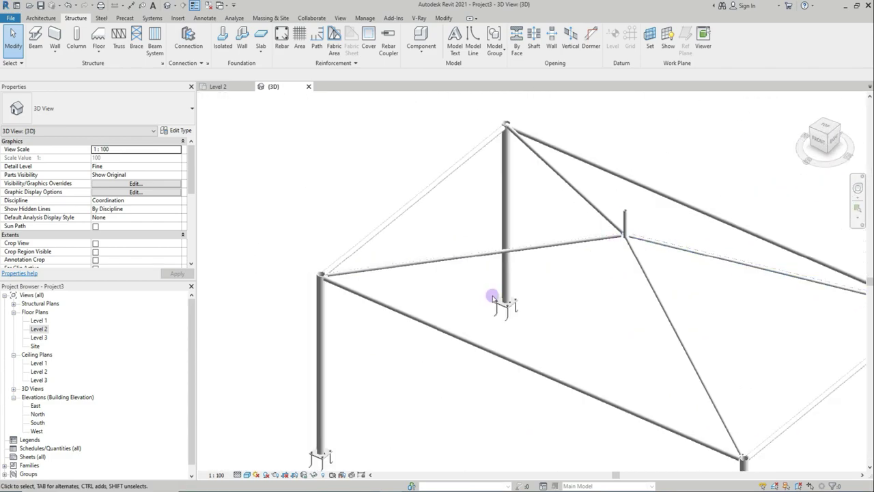
scroll(312, 230, up, 3)
scroll(323, 275, up, 2)
scroll(365, 287, up, 2)
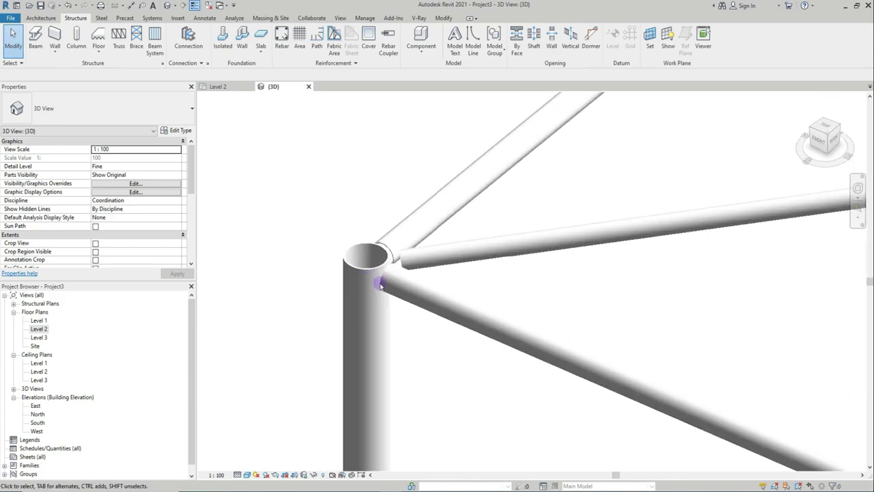
click(103, 18)
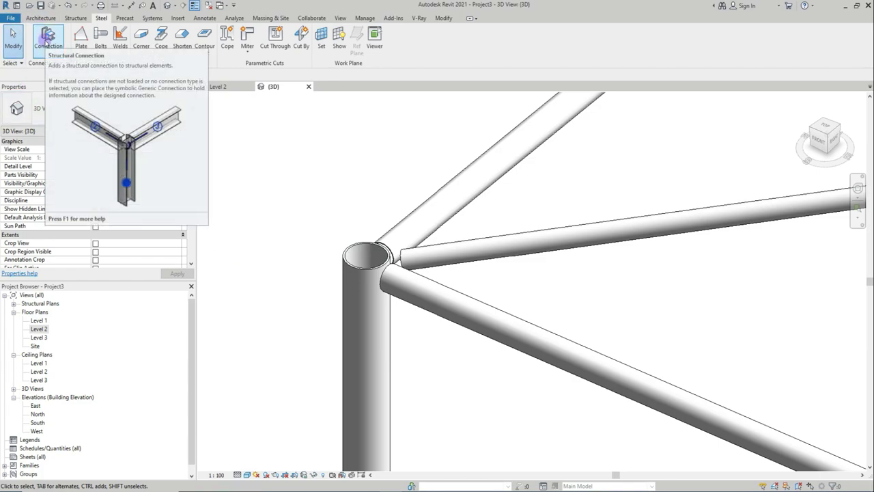
Step: Create a structural connection between the diagonal HSS tube and the corner pipe column
click(46, 36)
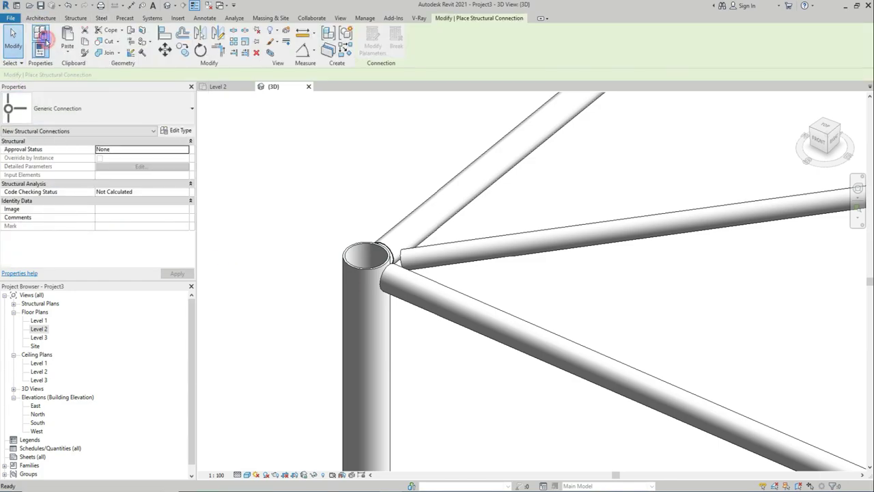
click(411, 299)
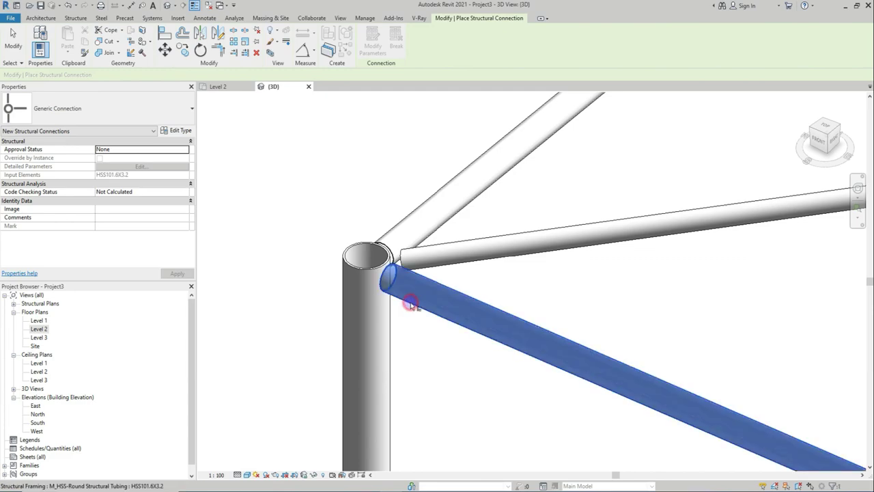
click(352, 270)
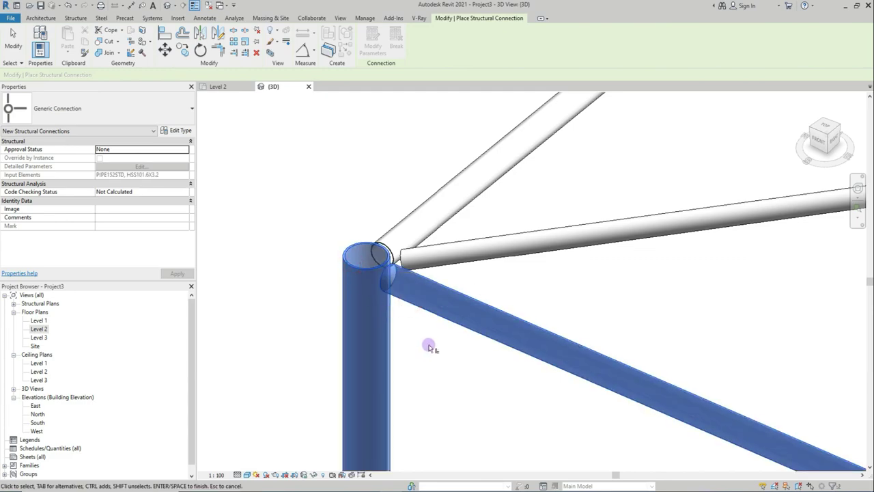
key(Return)
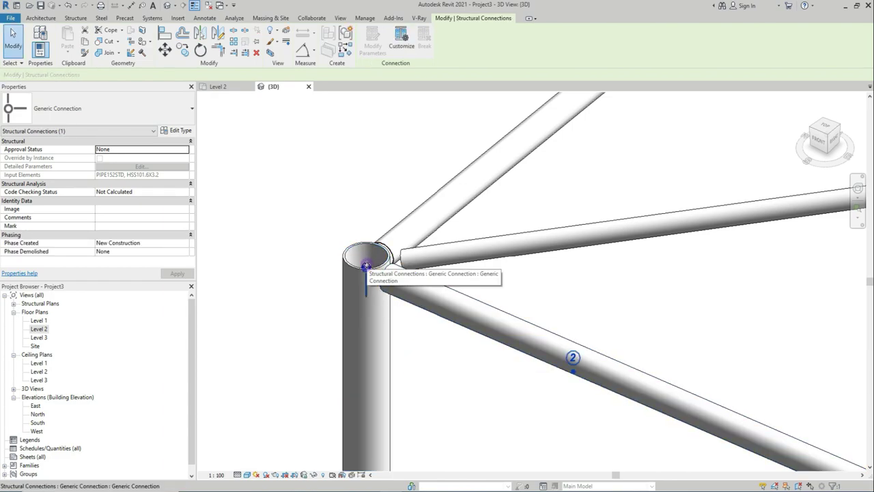
Step: Select the new connection and toggle the primary element to the diagonal tube and back to the column
scroll(366, 265, down, 2)
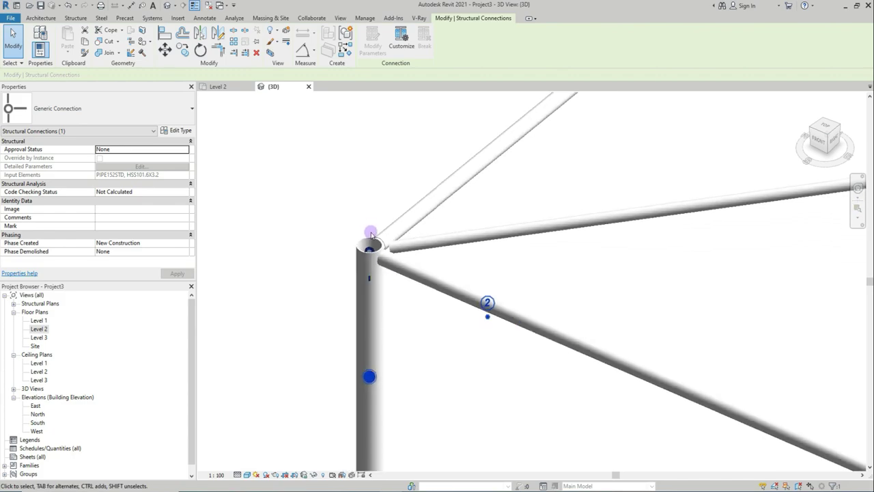
click(444, 372)
click(369, 247)
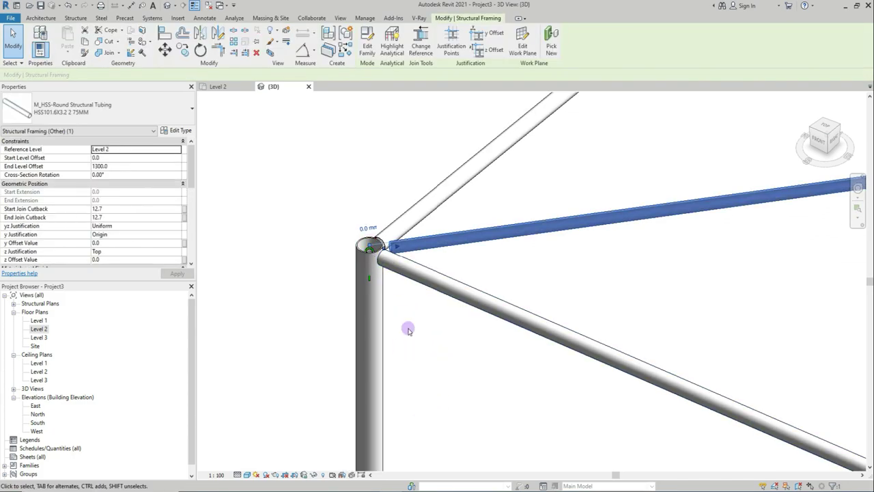
click(407, 330)
click(370, 249)
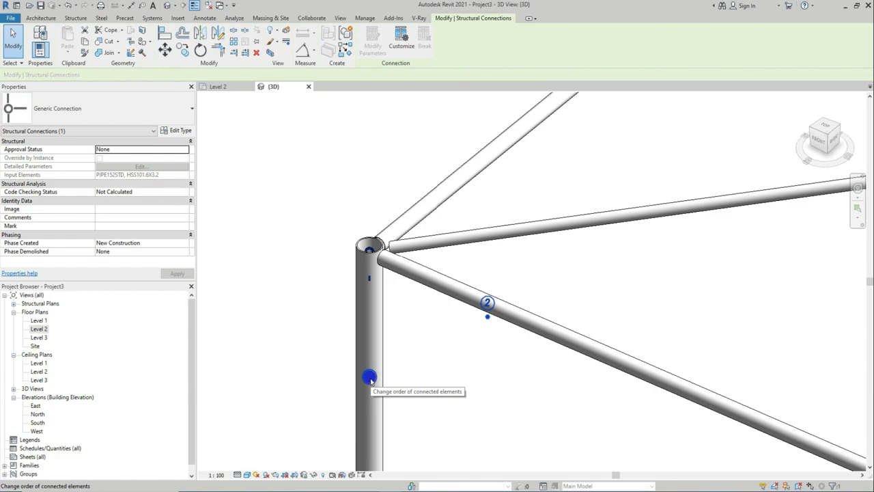
click(487, 316)
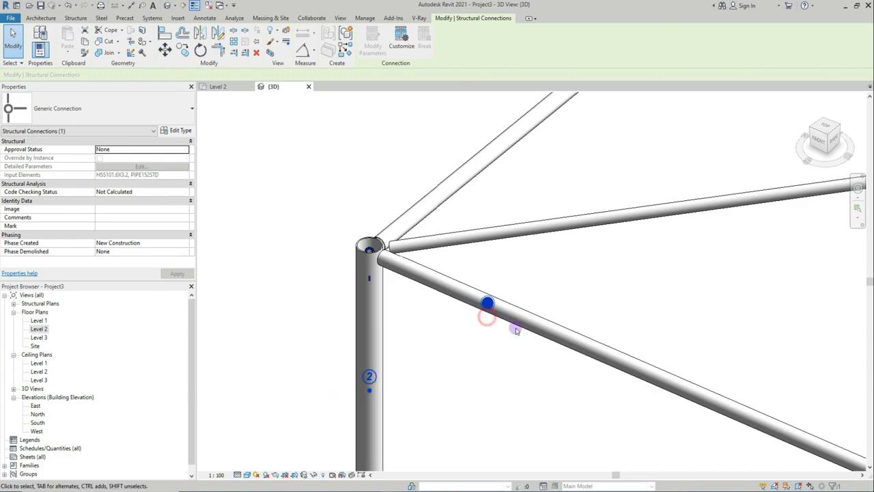
click(369, 391)
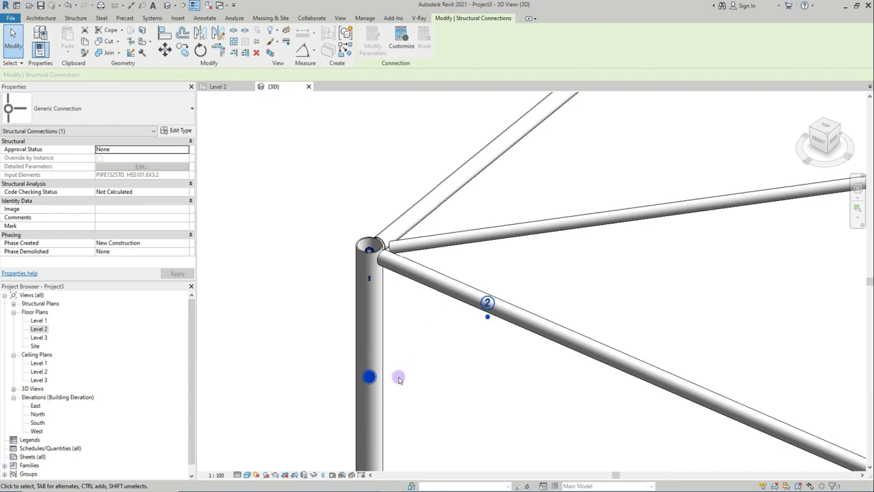
Step: Reselect the column-top connection and change its type to Single tube brace angle
scroll(351, 191, up, 1)
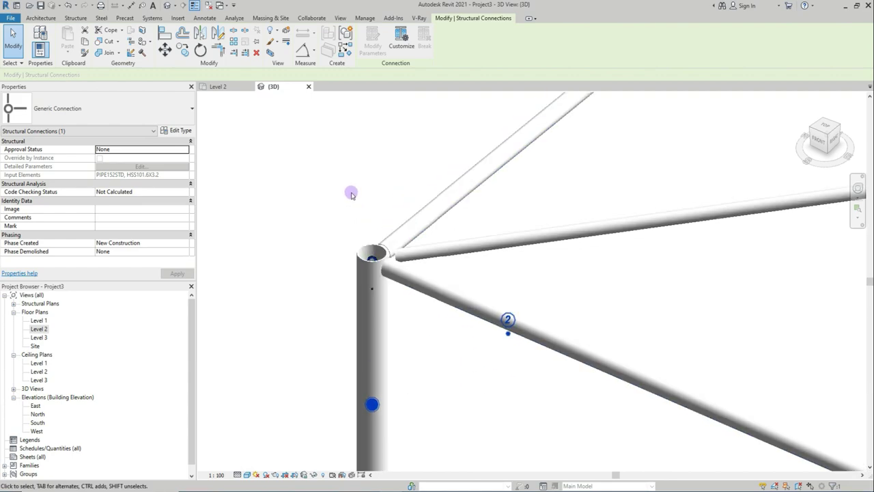
click(351, 191)
click(373, 251)
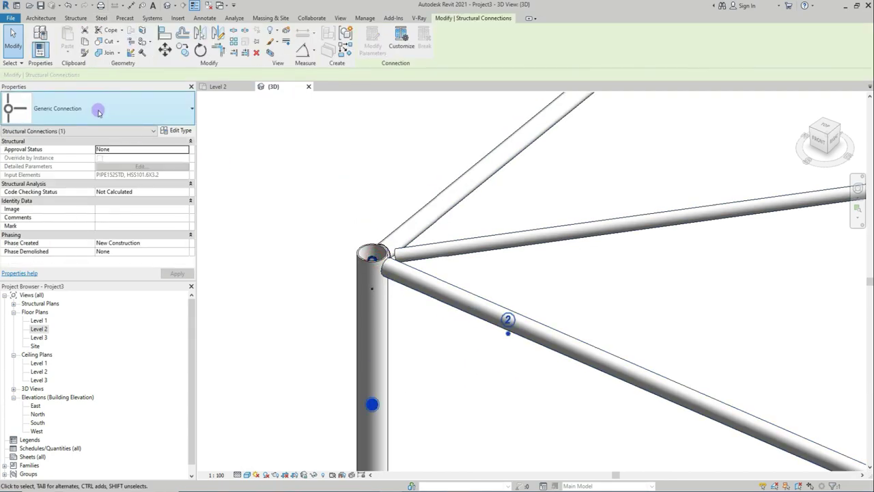
click(97, 109)
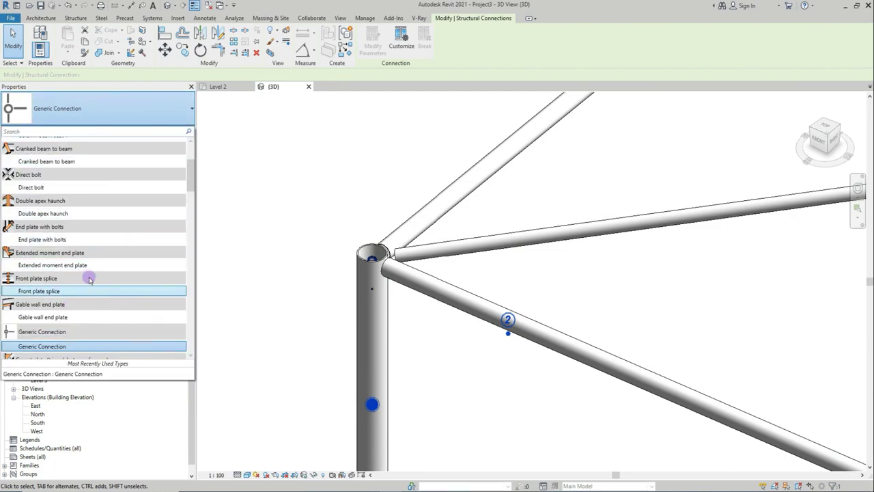
scroll(88, 259, up, 1)
scroll(64, 209, up, 2)
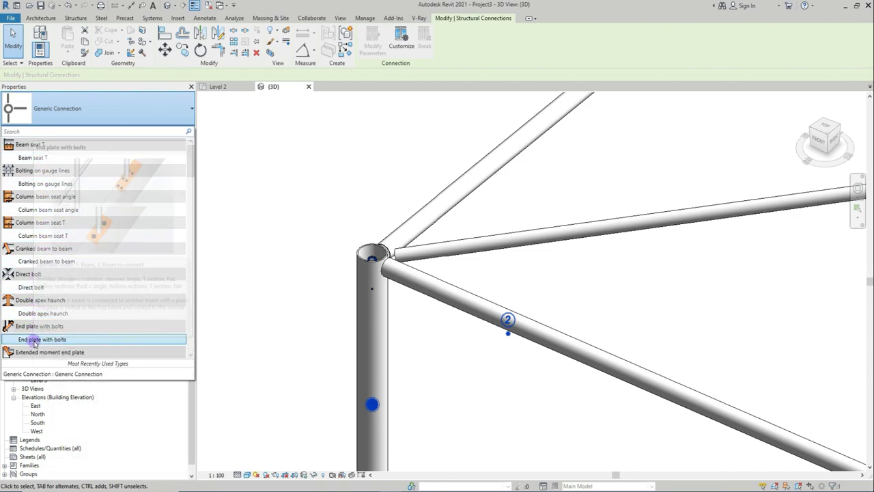
scroll(34, 336, down, 1)
scroll(41, 321, down, 3)
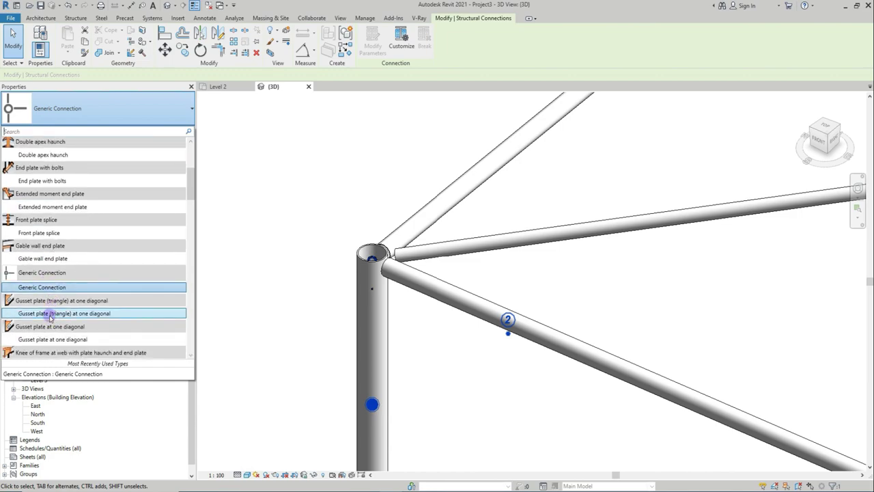
scroll(50, 316, down, 1)
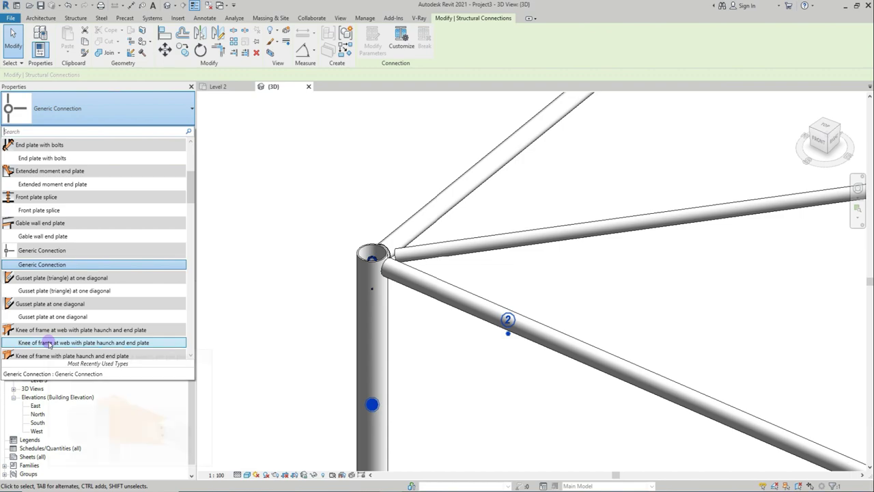
scroll(49, 344, down, 1)
scroll(48, 343, down, 1)
scroll(48, 343, down, 1)
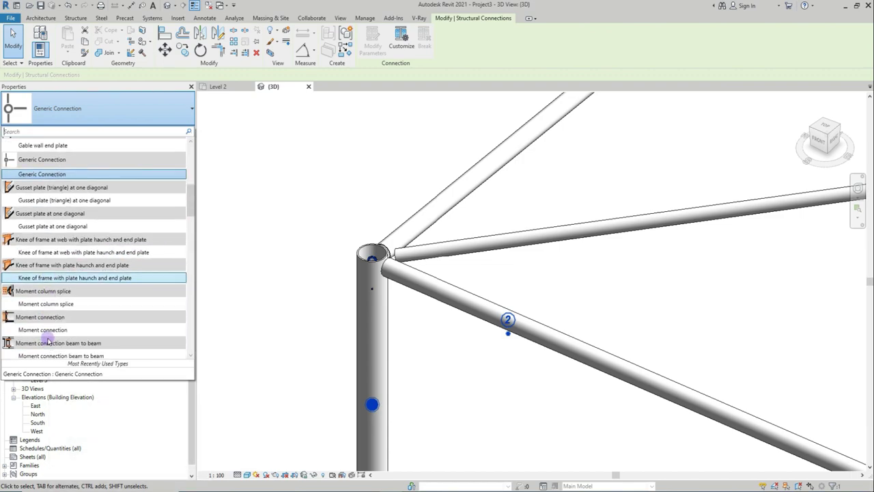
scroll(48, 336, down, 1)
scroll(48, 338, down, 1)
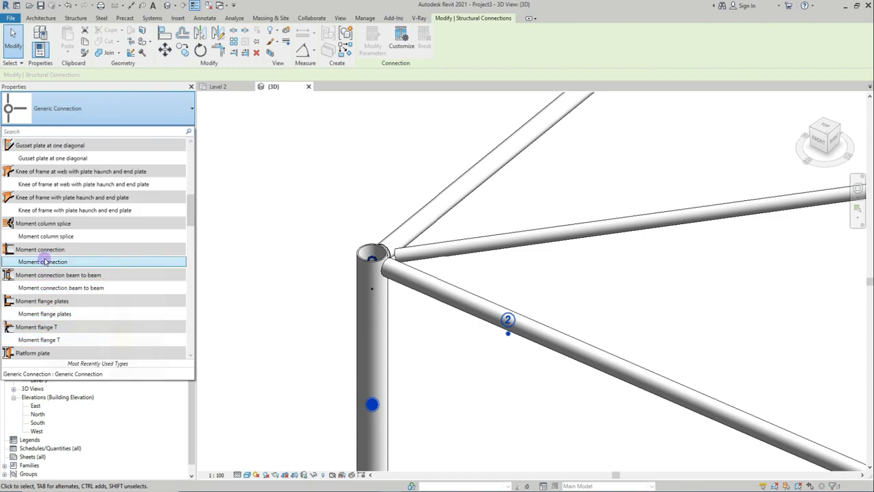
scroll(45, 260, down, 2)
scroll(48, 260, down, 1)
scroll(51, 259, down, 2)
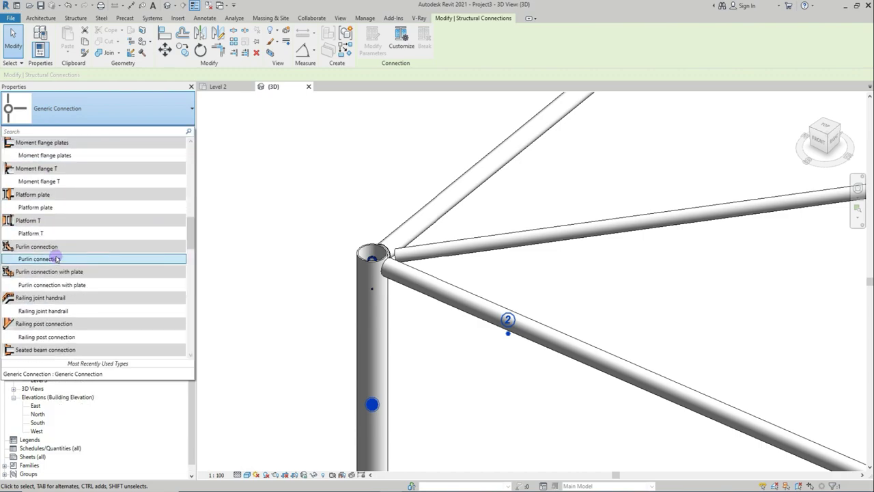
scroll(56, 258, down, 1)
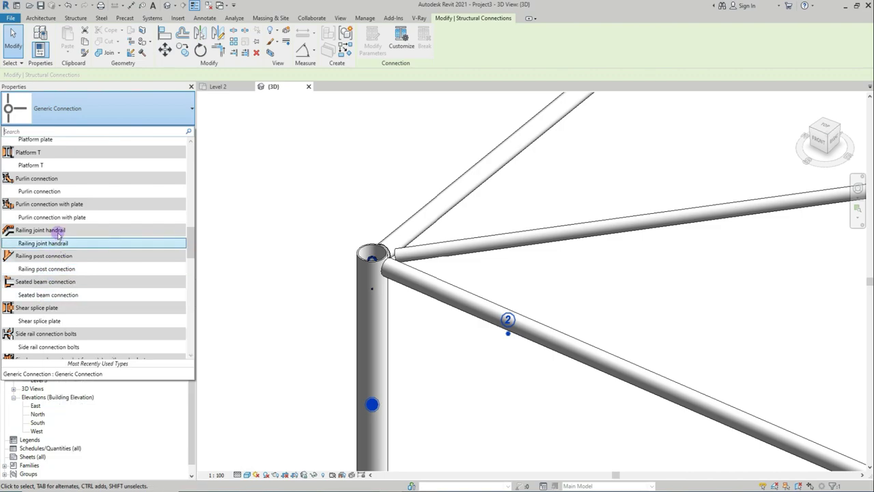
scroll(58, 222, down, 1)
scroll(57, 230, down, 2)
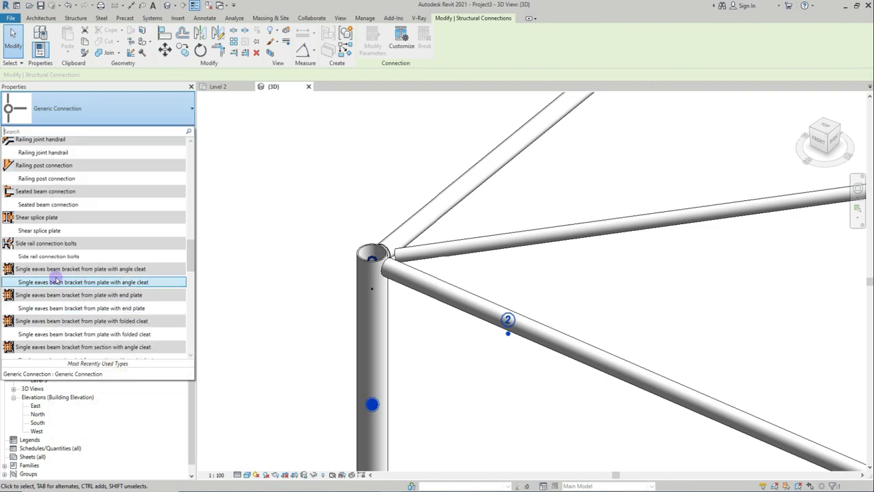
scroll(56, 279, down, 2)
scroll(56, 279, down, 1)
scroll(56, 279, down, 3)
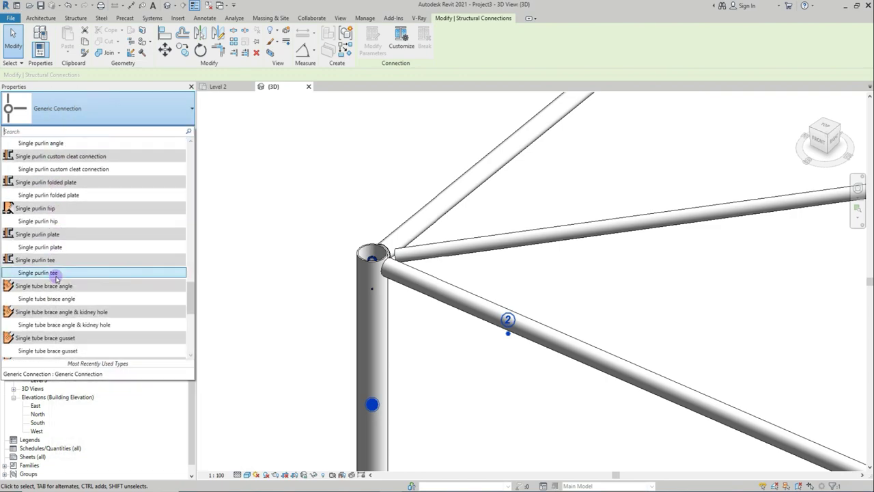
scroll(47, 286, down, 1)
mouse_move(46, 276)
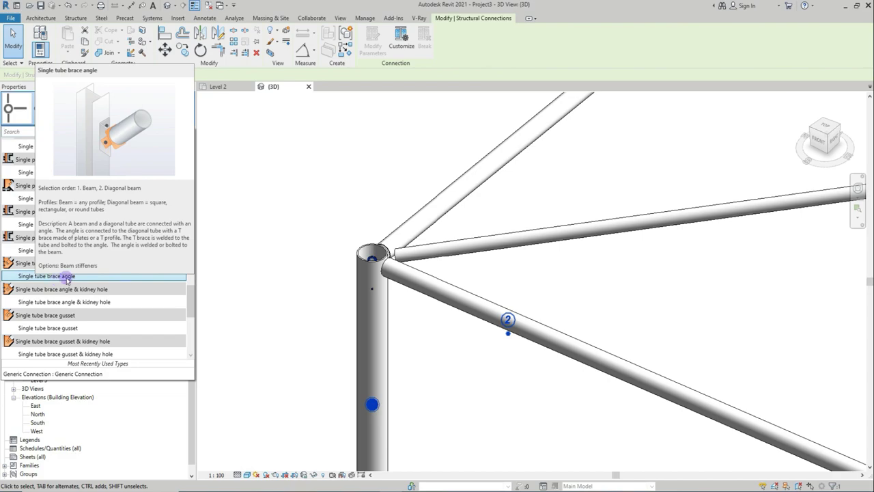
click(67, 278)
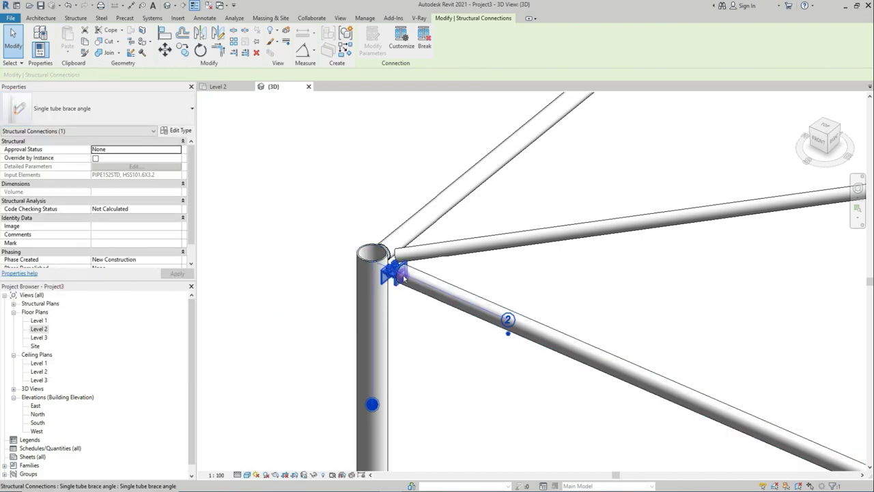
Step: Switch the connection to Single tube brace gusset, then to the gusset & kidney hole variant
scroll(403, 276, up, 2)
scroll(403, 277, up, 3)
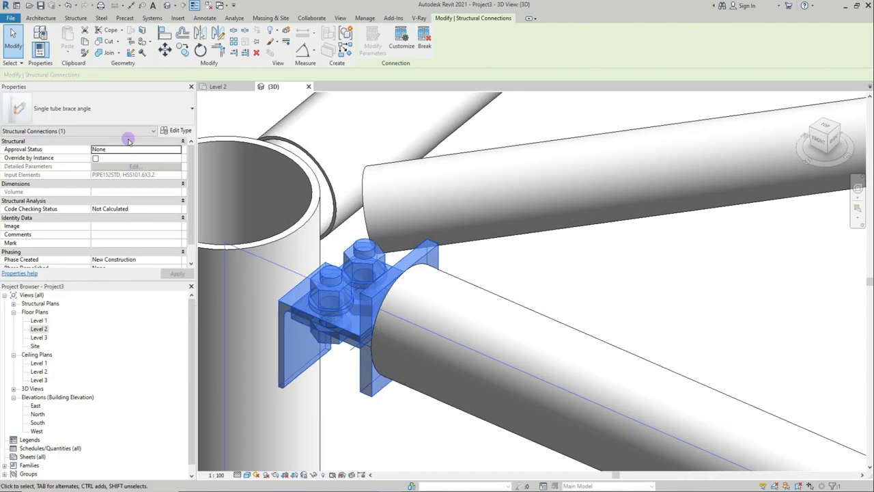
click(127, 112)
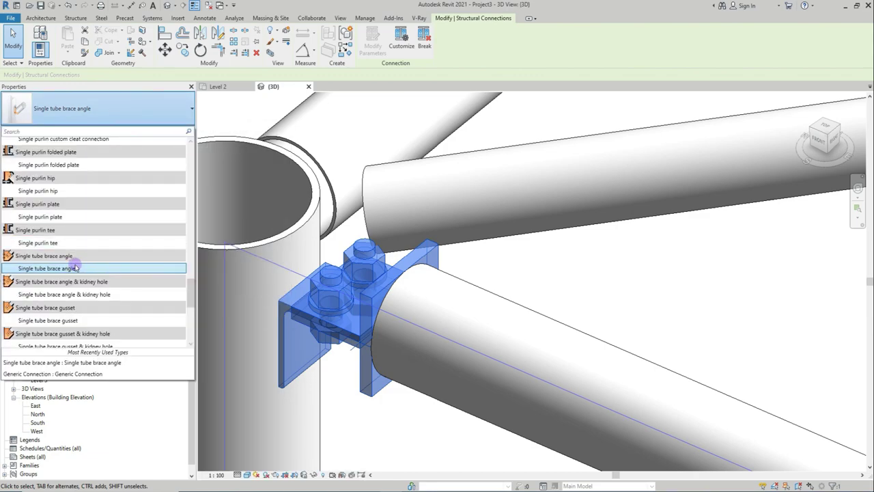
click(43, 321)
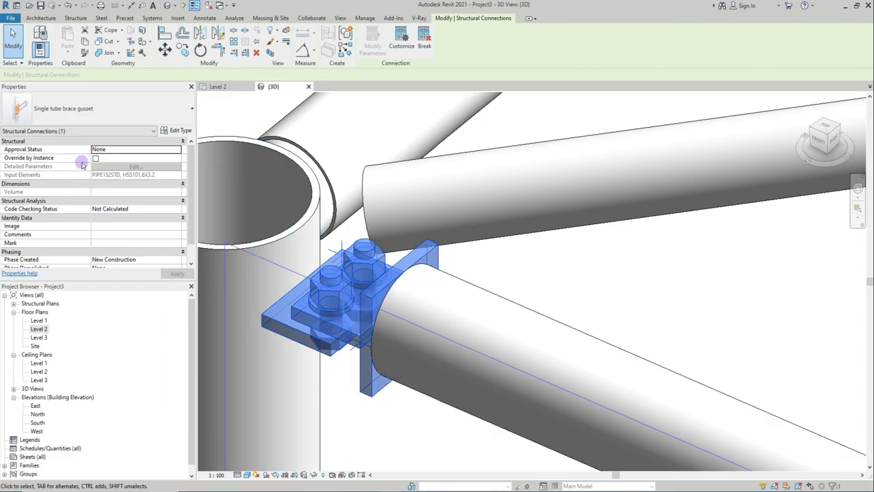
click(100, 109)
scroll(110, 246, down, 5)
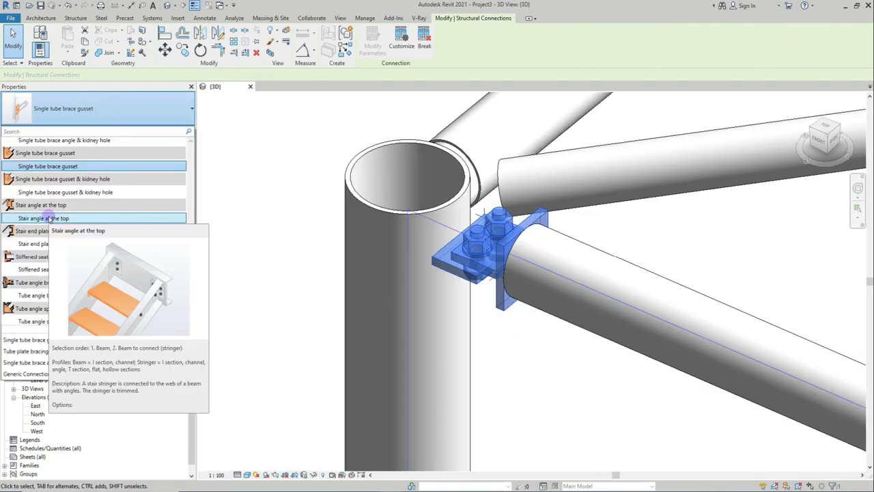
click(56, 193)
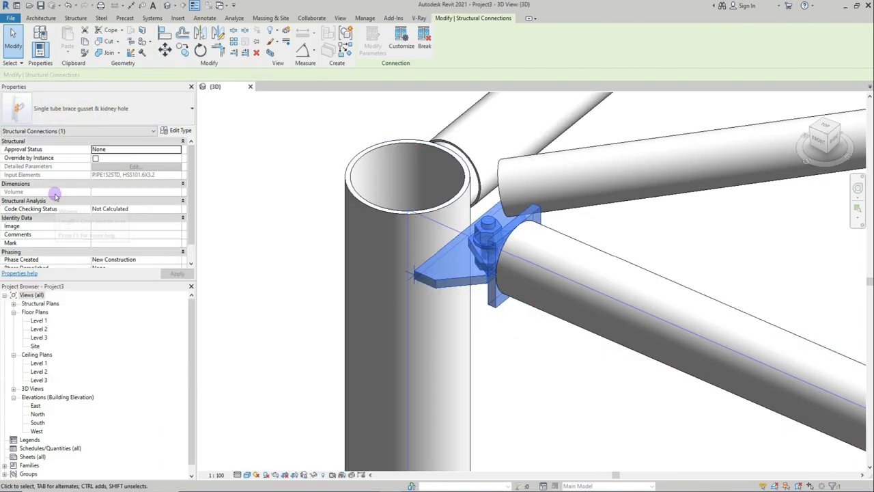
Step: Inspect the new gusset plate, then reselect the connection and open its type properties
click(546, 377)
scroll(557, 372, up, 2)
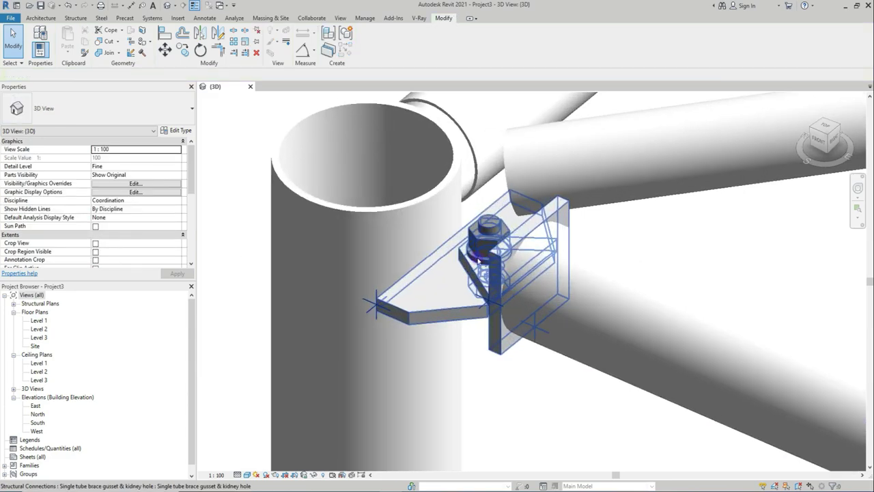
scroll(566, 367, up, 1)
scroll(509, 360, down, 2)
scroll(518, 357, down, 1)
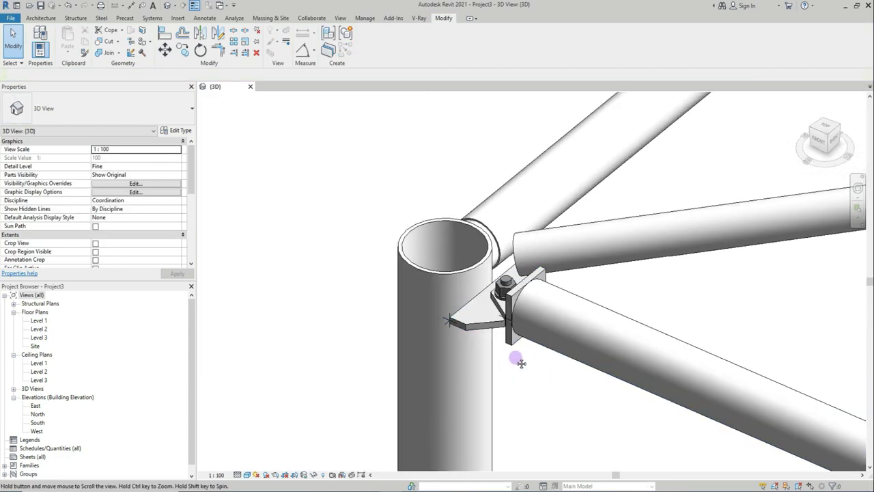
scroll(492, 355, up, 1)
scroll(468, 345, up, 1)
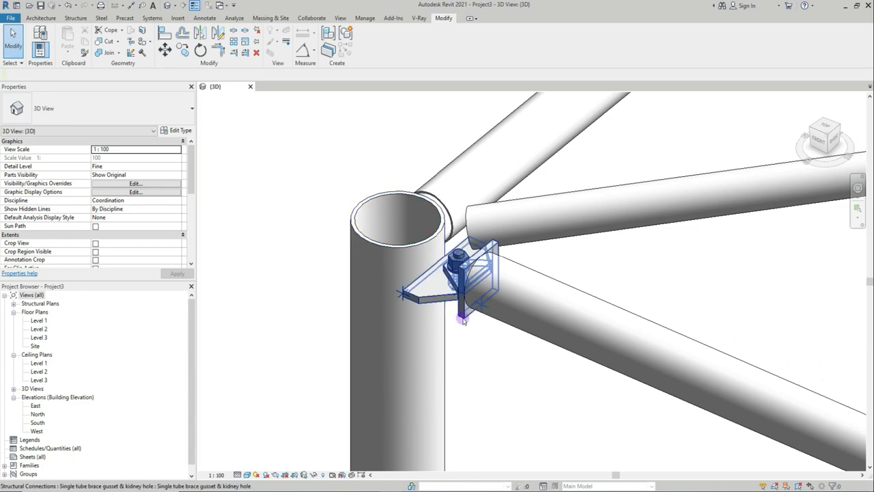
click(403, 295)
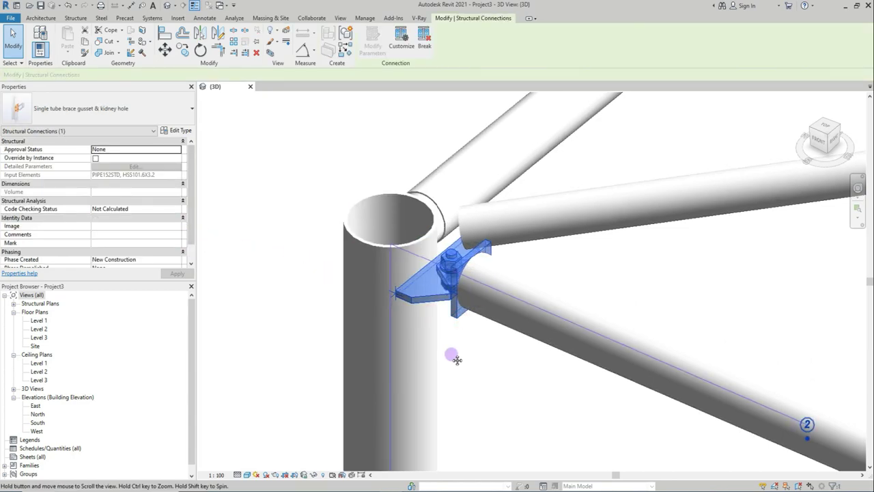
middle_drag(415, 330, 423, 274)
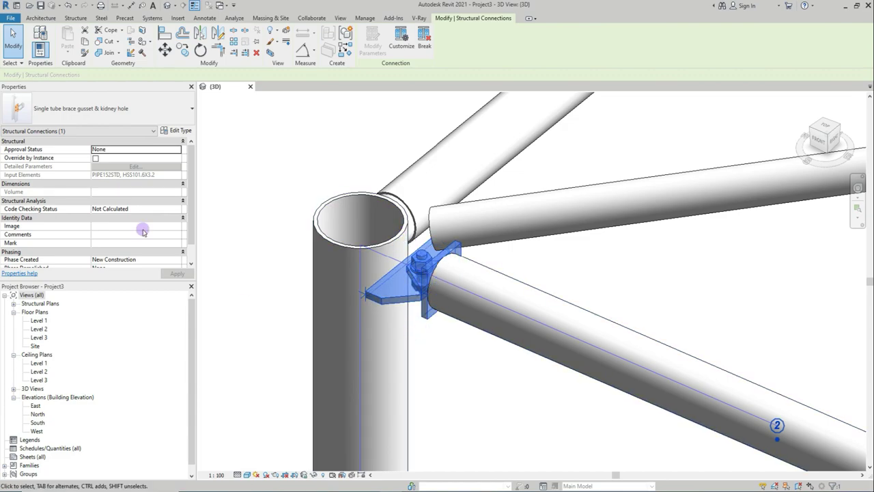
click(182, 133)
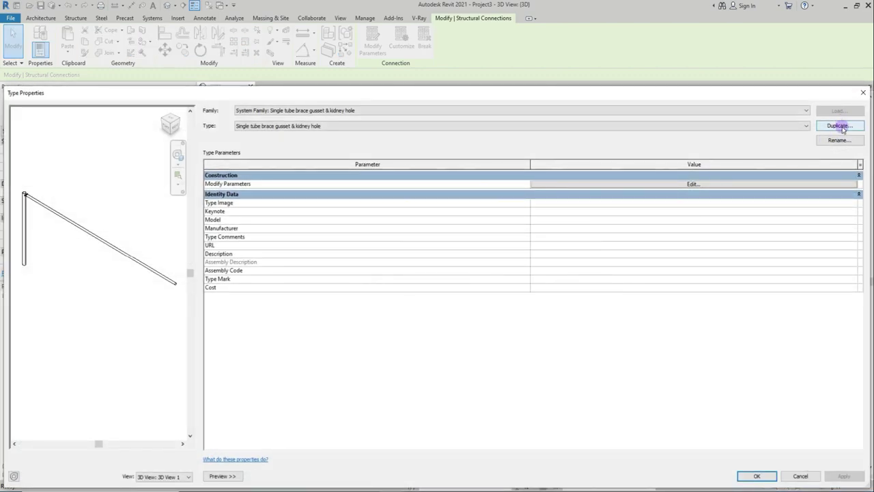
Step: Duplicate the gusset & kidney hole connection type under a new name
click(839, 125)
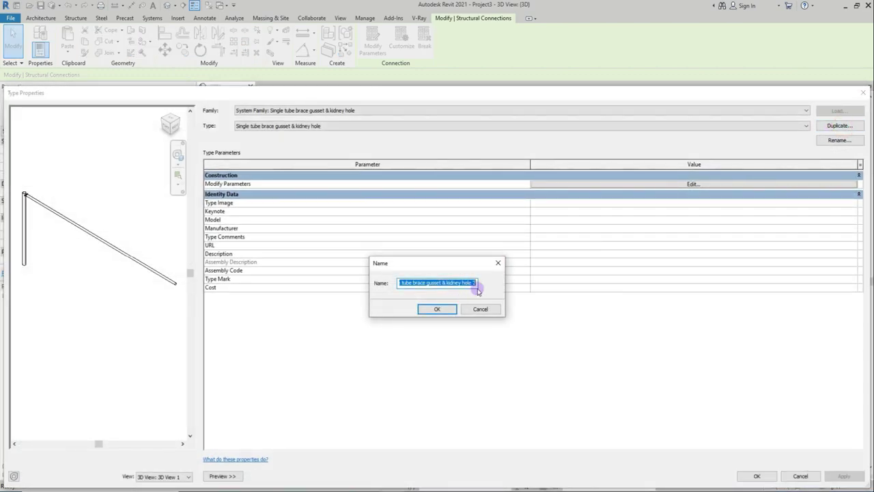
click(473, 282)
text(51)
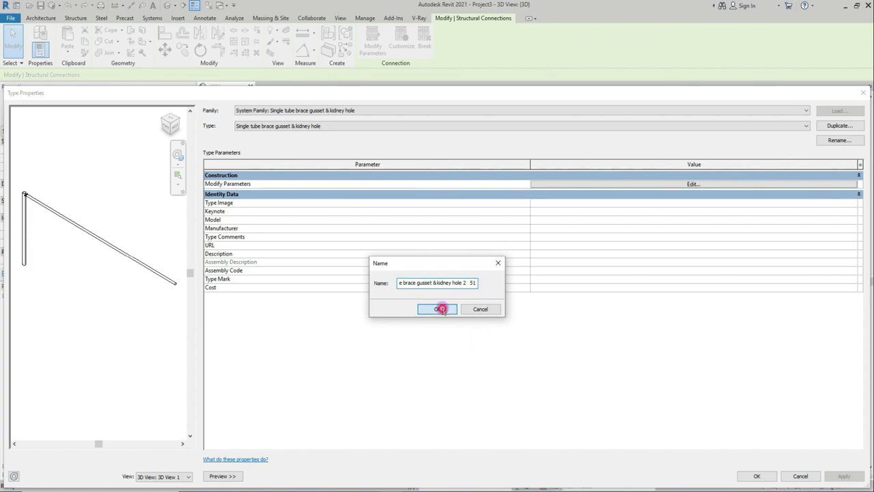
click(441, 310)
Step: Set the new type's gusset layout orientation to perpendicular main and apply it
click(693, 184)
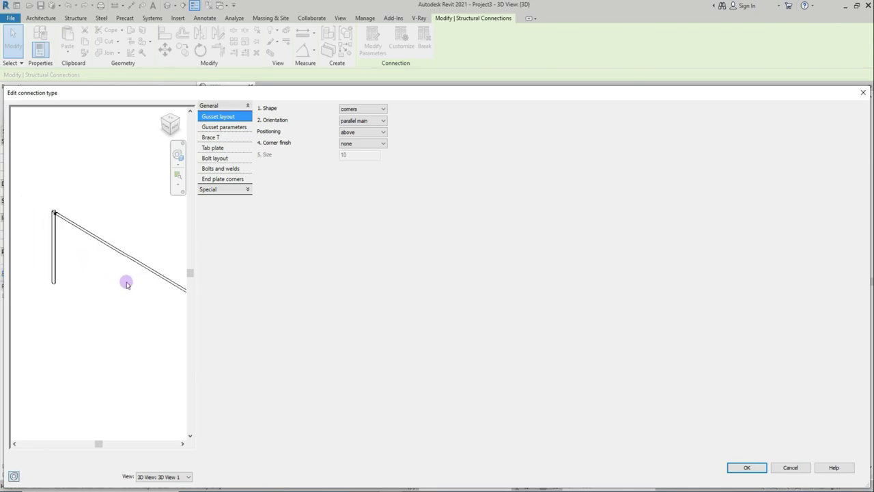
scroll(47, 214, up, 2)
scroll(50, 209, up, 3)
scroll(138, 244, up, 3)
scroll(139, 244, down, 2)
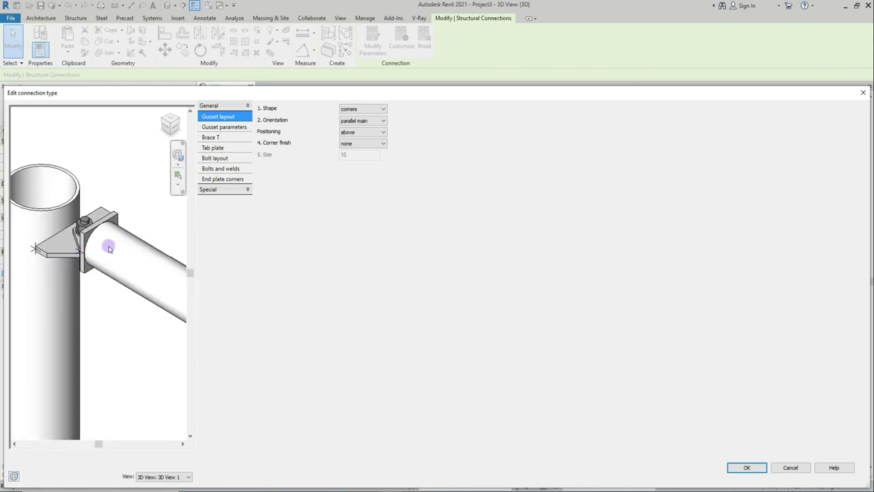
scroll(112, 197, up, 2)
click(359, 120)
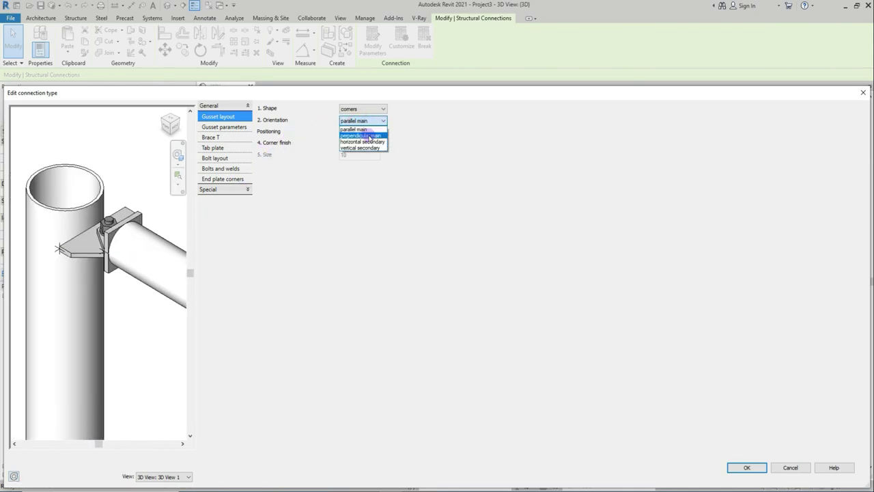
click(364, 136)
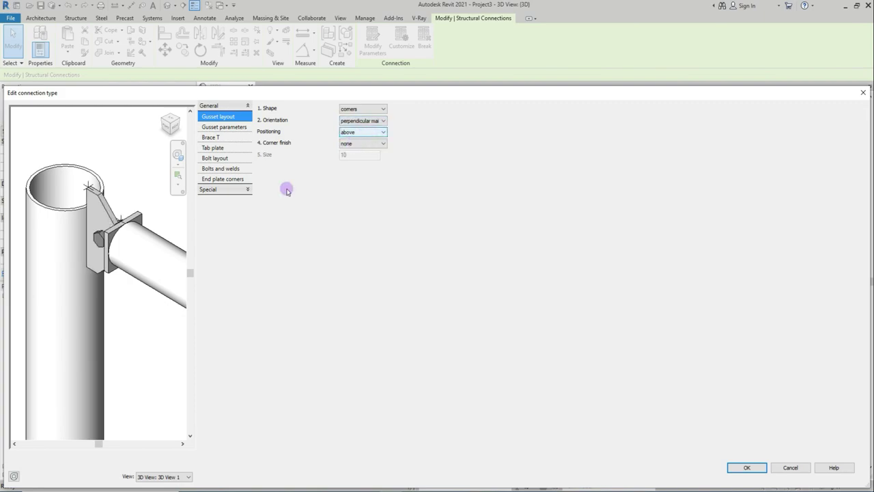
click(746, 467)
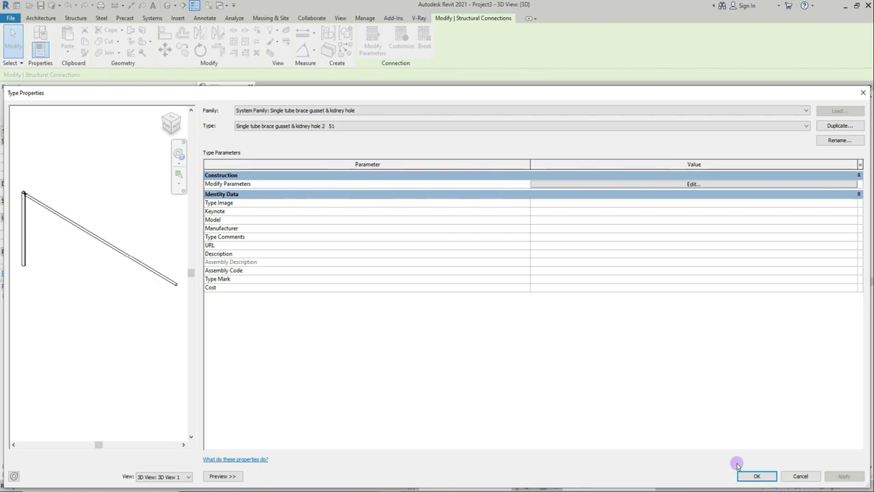
click(759, 474)
click(445, 365)
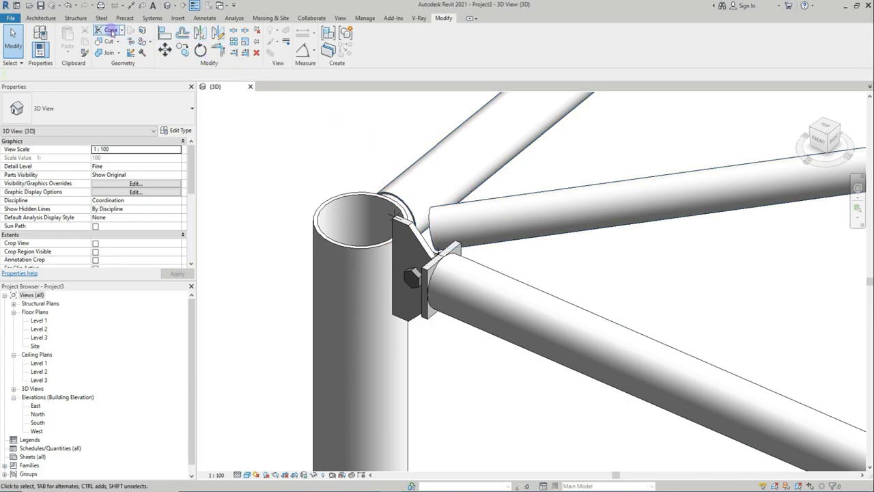
Step: Place a structural connection between the upper brace tube and the pipe column
click(101, 18)
click(50, 38)
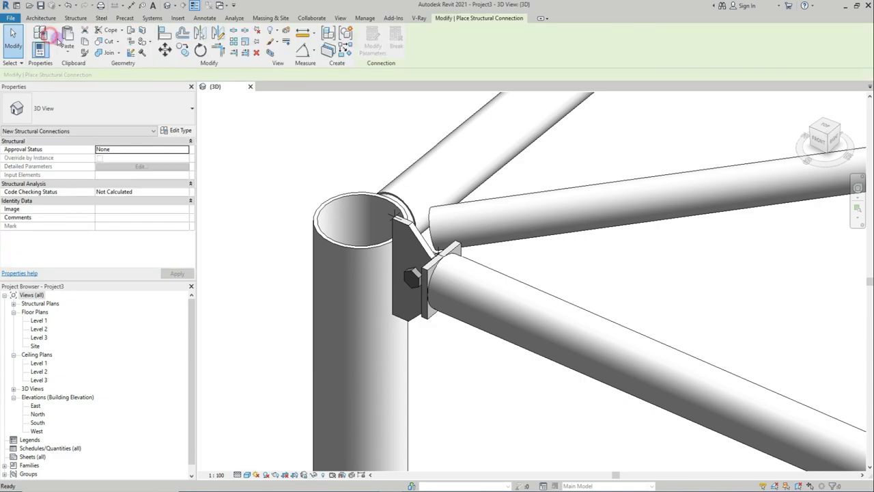
click(516, 201)
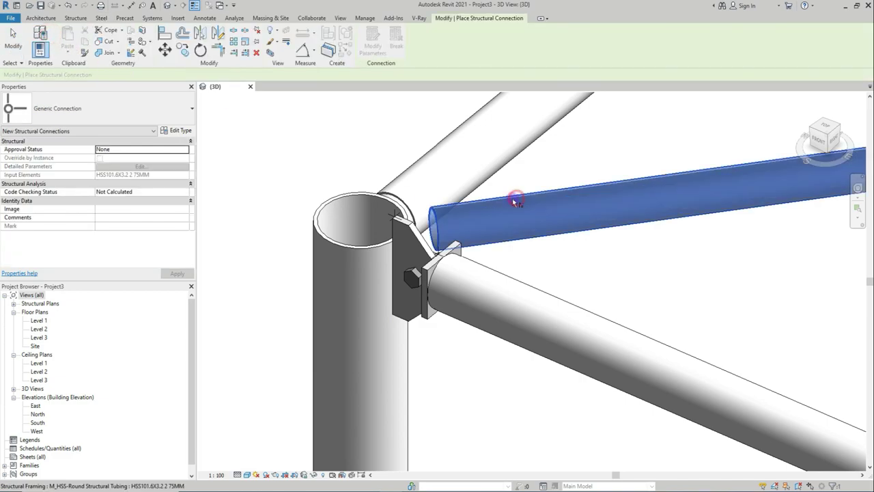
click(345, 245)
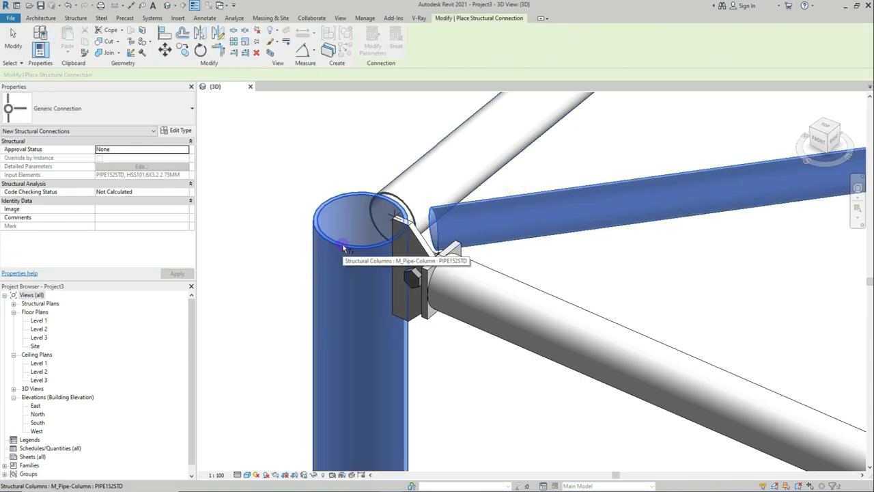
key(Return)
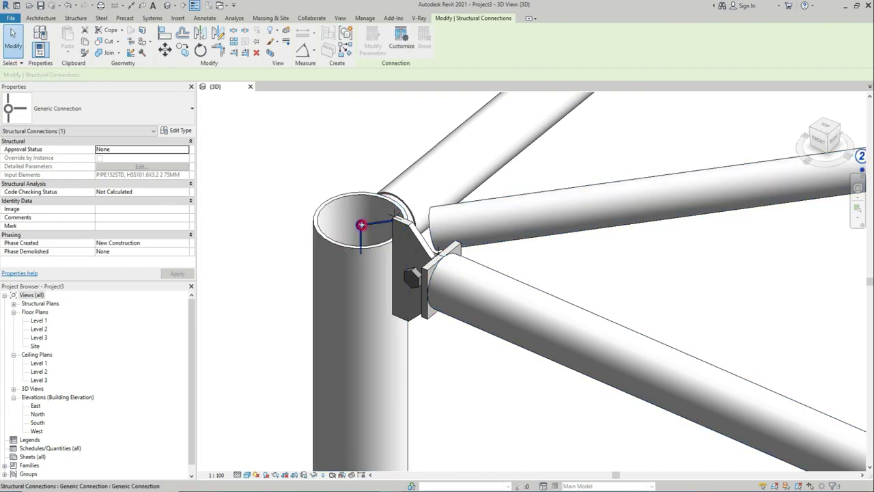
Step: Assign the connection the Single tube brace gusset & kidney hole 2 51 type
click(131, 108)
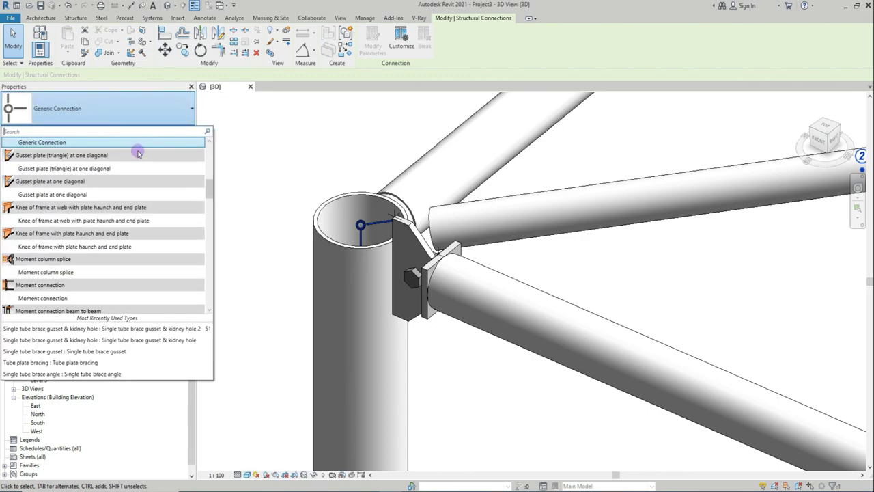
scroll(134, 239, down, 5)
scroll(133, 239, down, 5)
scroll(133, 239, down, 5)
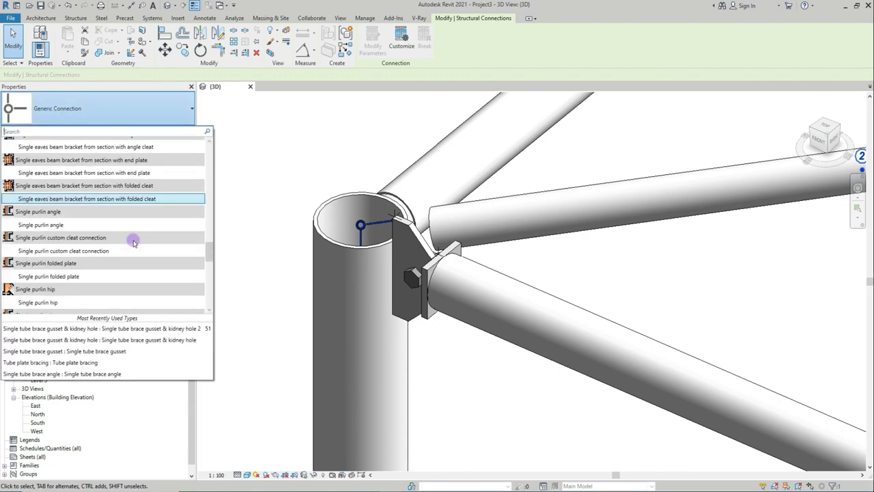
scroll(133, 242, down, 5)
scroll(133, 246, down, 5)
scroll(133, 246, up, 3)
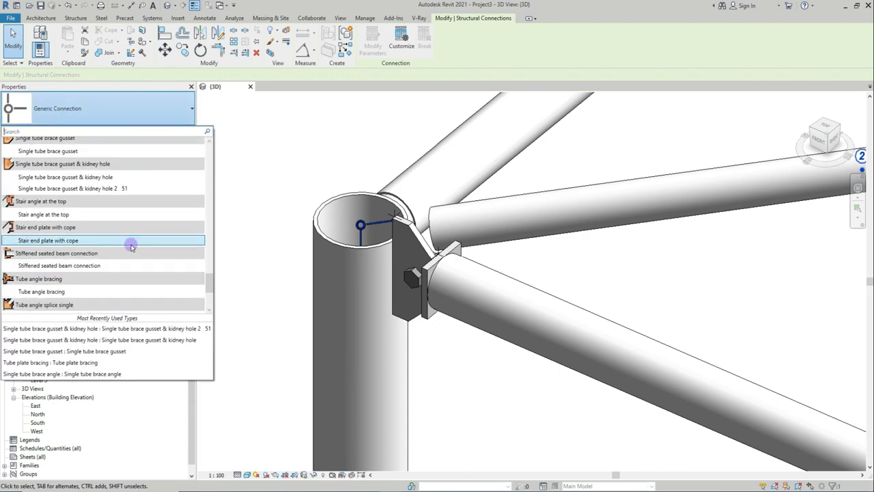
click(68, 189)
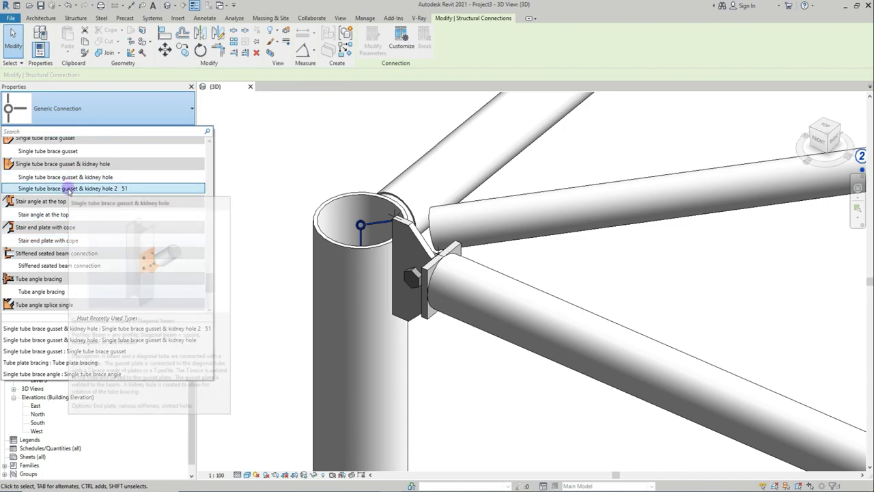
Step: Orbit around the column joint and select the upper round brace tube
click(493, 392)
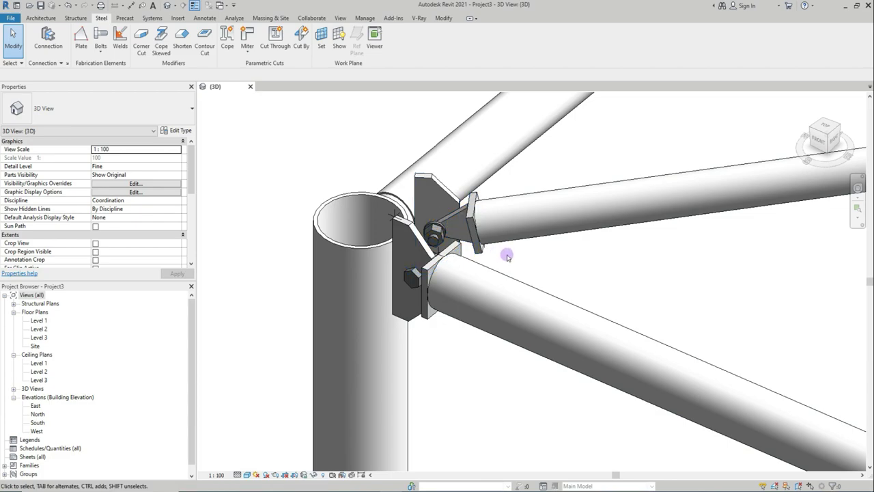
scroll(509, 256, down, 5)
mouse_move(556, 269)
shift+middle_down()
mouse_move(527, 292)
mouse_move(506, 351)
mouse_move(586, 304)
mouse_move(624, 299)
shift+middle_up()
scroll(624, 191, up, 2)
scroll(624, 198, up, 4)
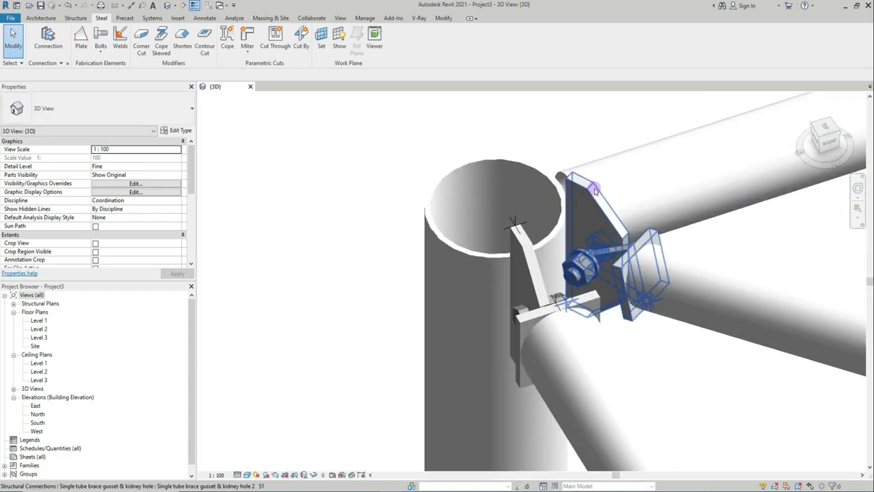
scroll(623, 213, up, 4)
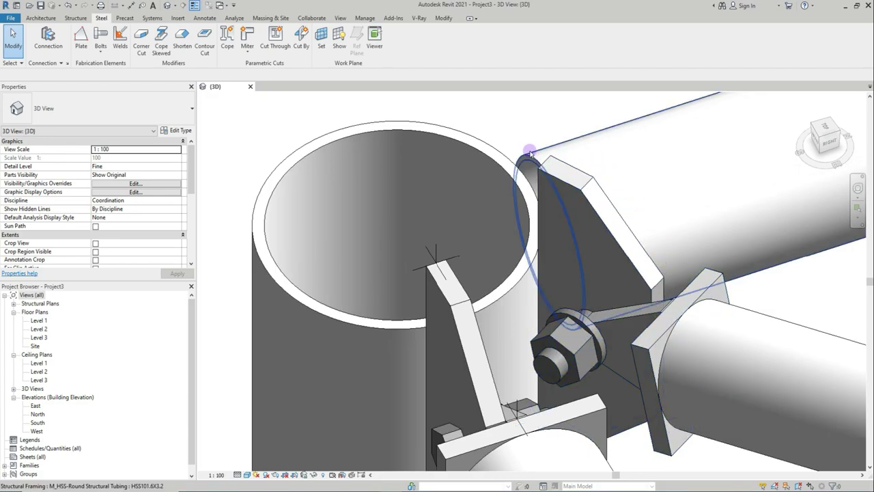
click(530, 152)
click(41, 17)
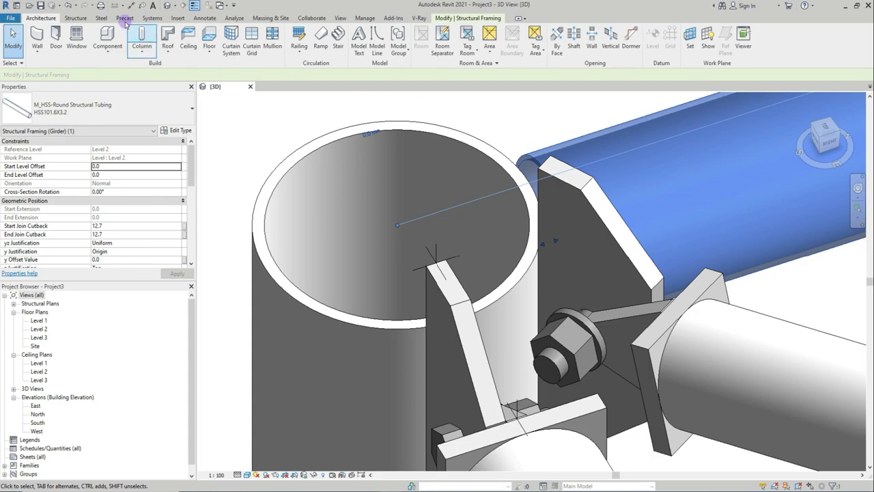
Step: Place a structural connection between the pipe column and the round tube
click(101, 18)
click(48, 39)
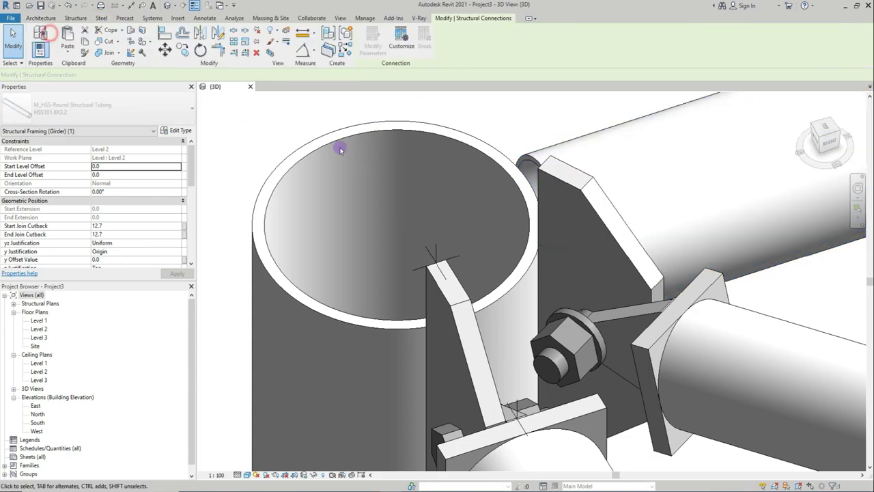
click(492, 157)
ctrl+click(524, 151)
key(Return)
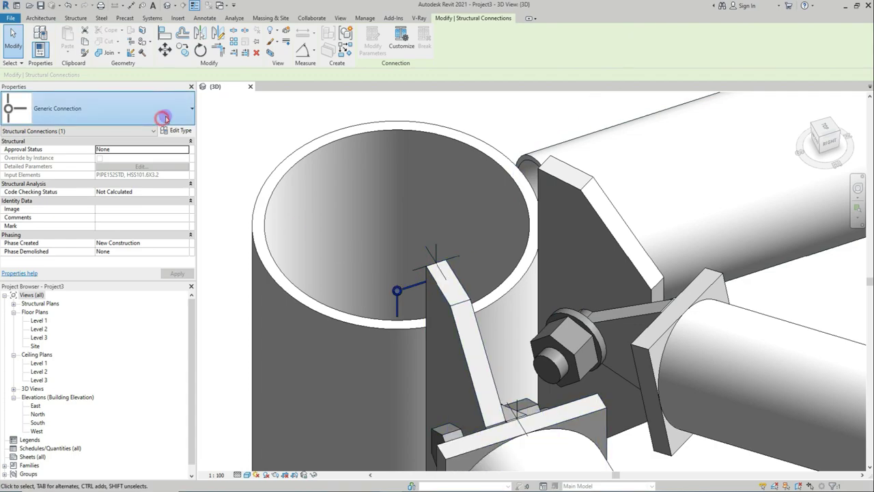
Step: Change the new connection from Generic Connection to Single tube brace gusset & kidney hole 2 51
click(116, 109)
scroll(130, 222, down, 2)
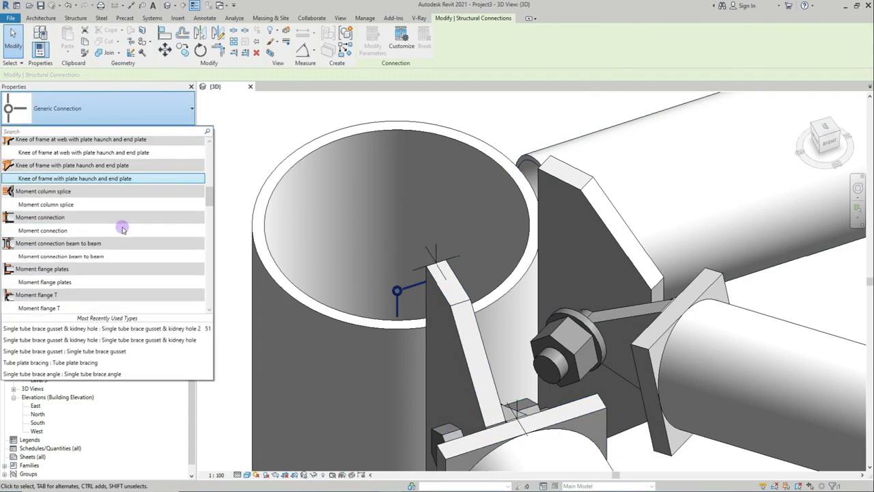
scroll(120, 225, down, 3)
scroll(122, 230, down, 3)
scroll(117, 228, down, 4)
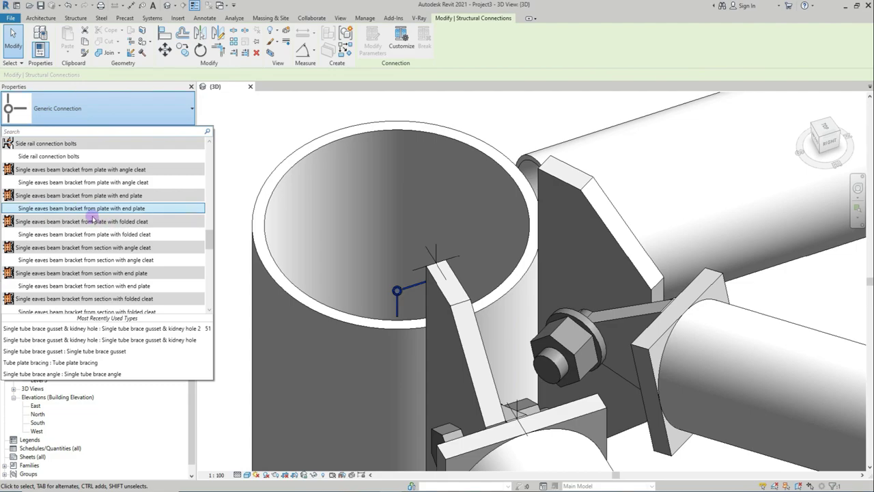
scroll(93, 216, down, 3)
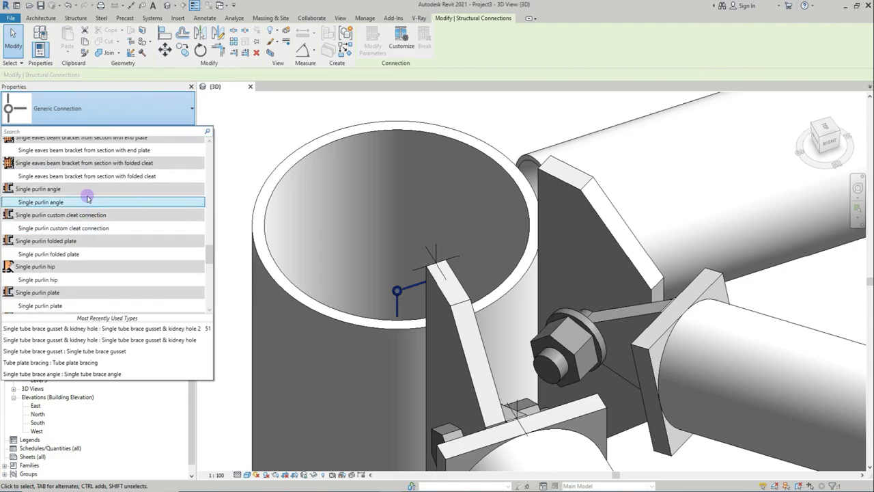
scroll(93, 209, down, 3)
scroll(93, 209, down, 6)
scroll(94, 213, up, 1)
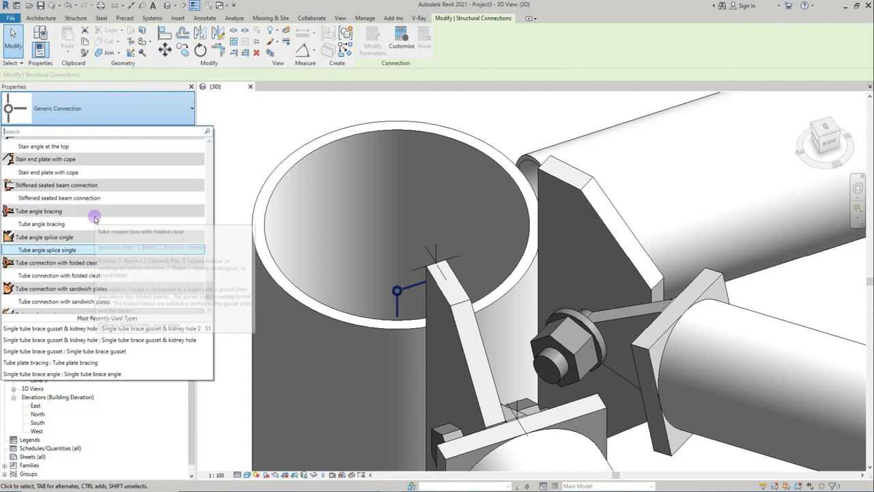
scroll(95, 217, up, 3)
click(94, 211)
scroll(448, 215, down, 1)
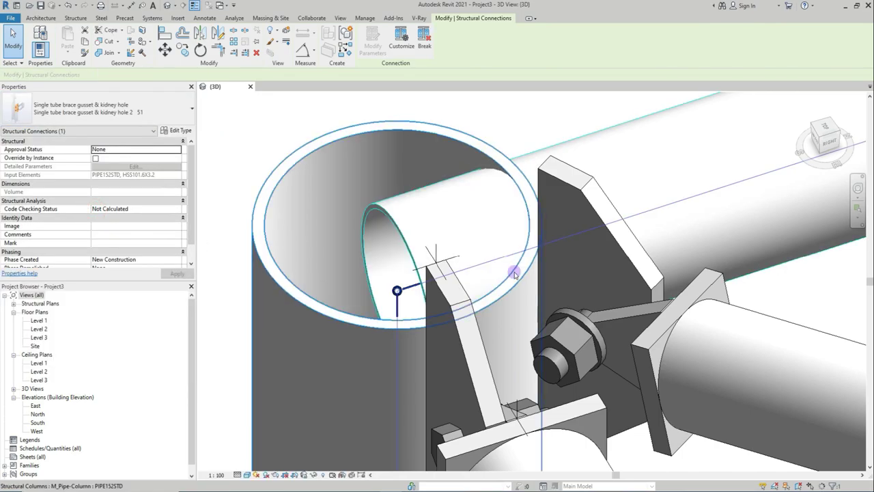
scroll(447, 215, down, 2)
Step: Deselect the connection and orbit the view around the frame
click(444, 158)
scroll(460, 211, down, 2)
mouse_move(460, 211)
shift+middle_down()
mouse_move(478, 300)
mouse_move(552, 280)
shift+middle_up()
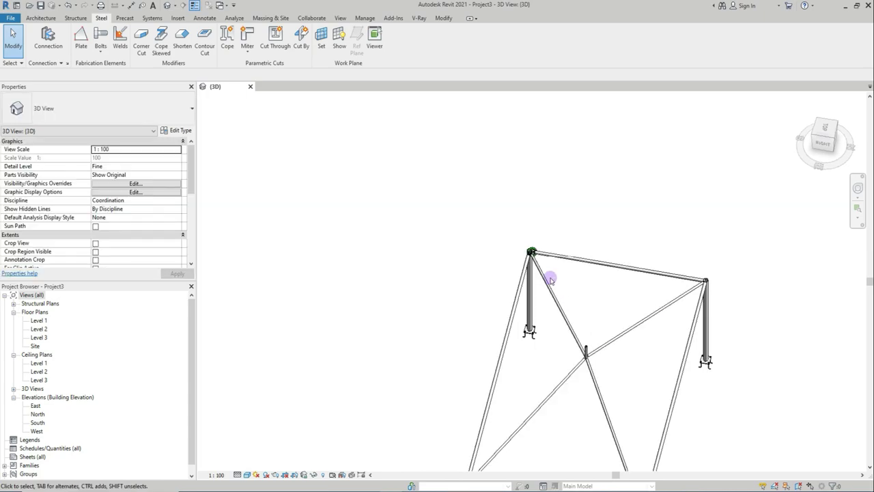
Step: Duplicate the top tube connection's type as Single tube brace gusset & kidney hole 2 52
scroll(542, 242, up, 3)
scroll(541, 240, up, 4)
scroll(568, 336, up, 2)
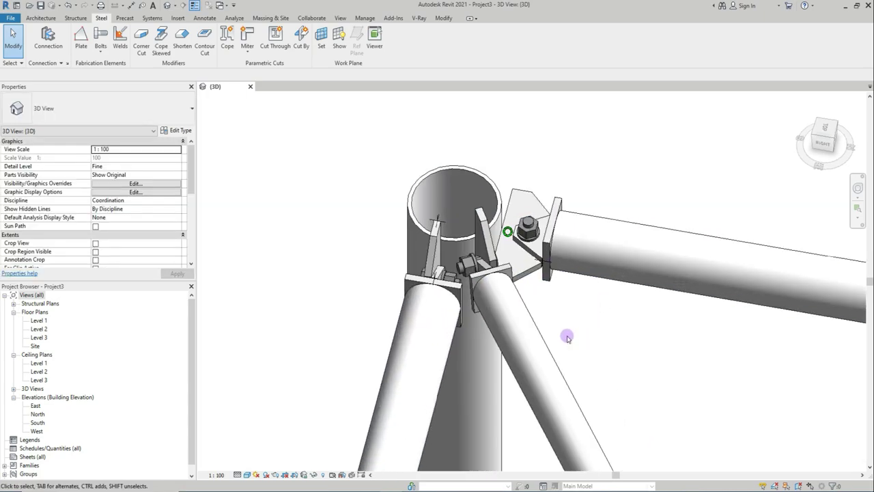
scroll(480, 238, up, 3)
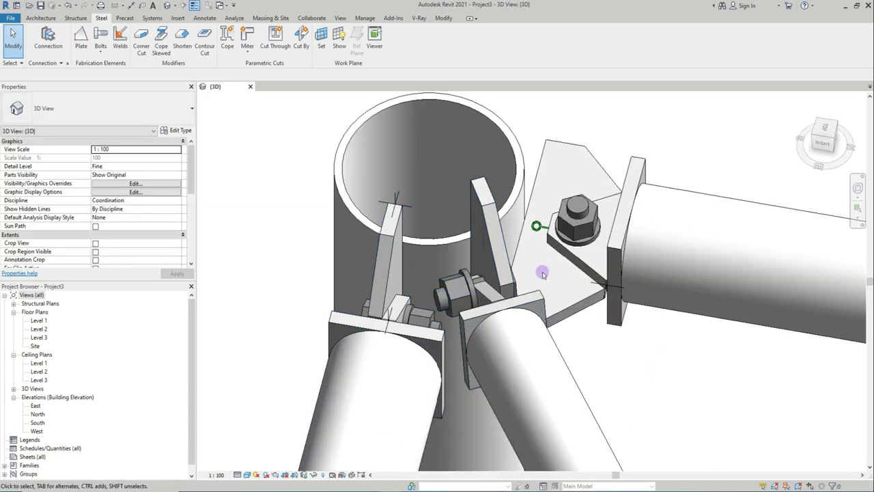
click(589, 227)
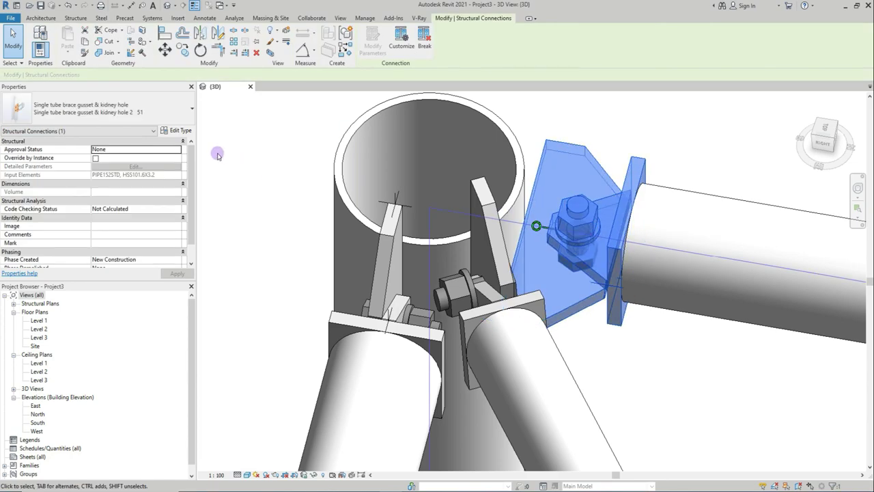
click(187, 132)
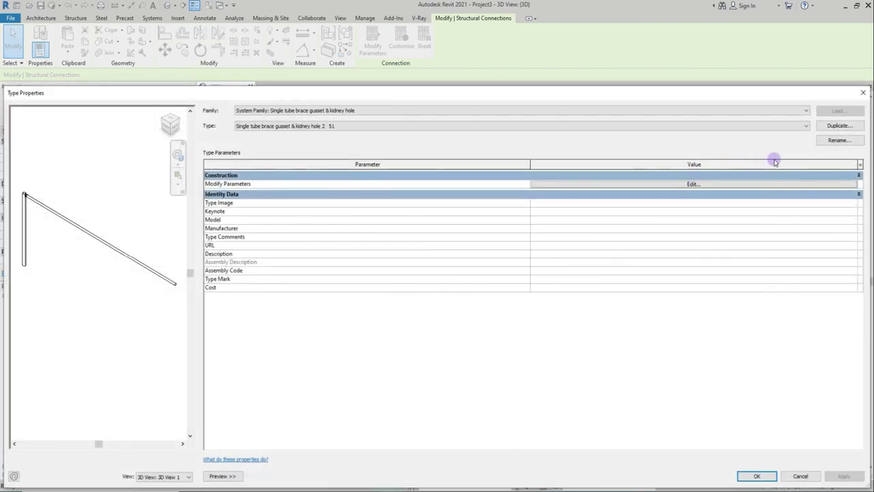
click(839, 126)
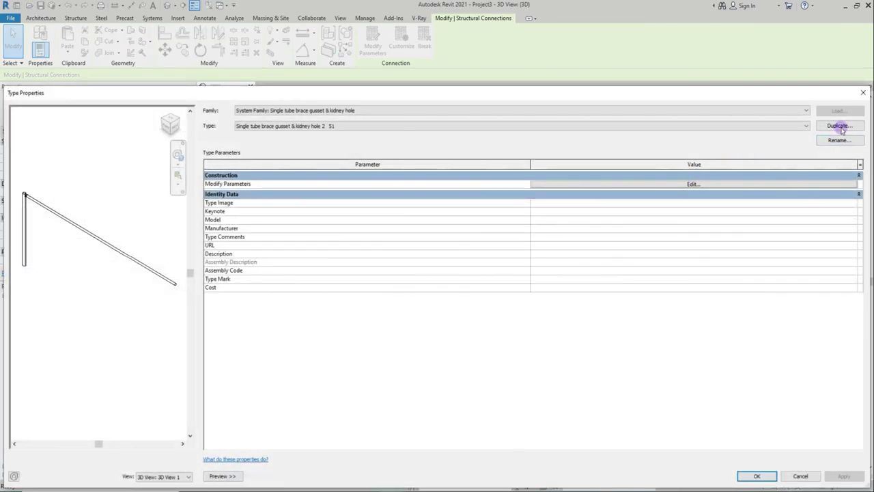
click(471, 282)
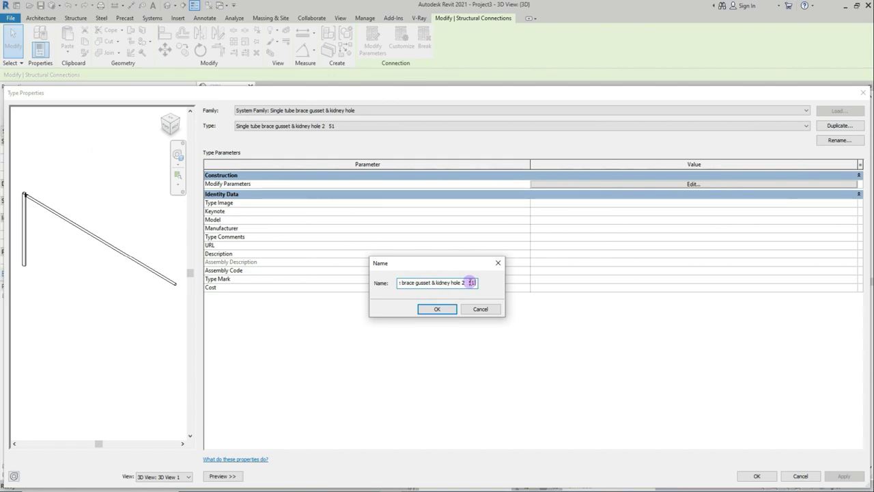
click(438, 309)
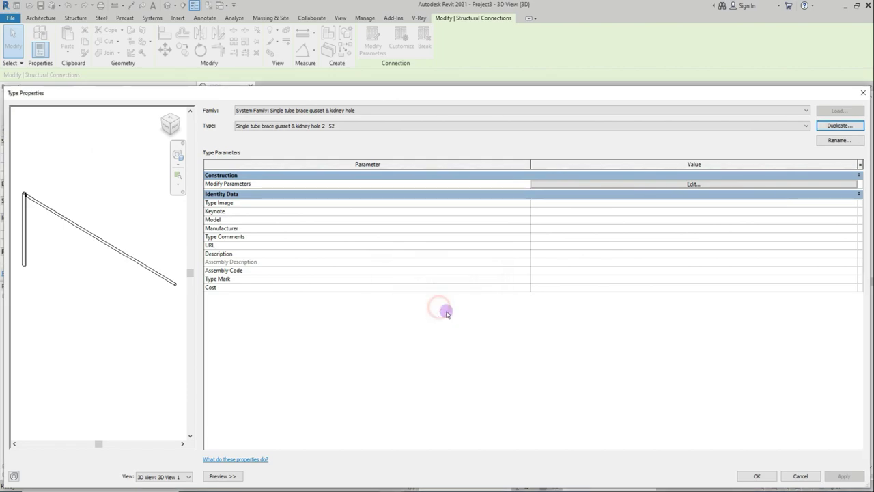
Step: Set the gusset layout orientation to parallel main and apply the new type
click(704, 184)
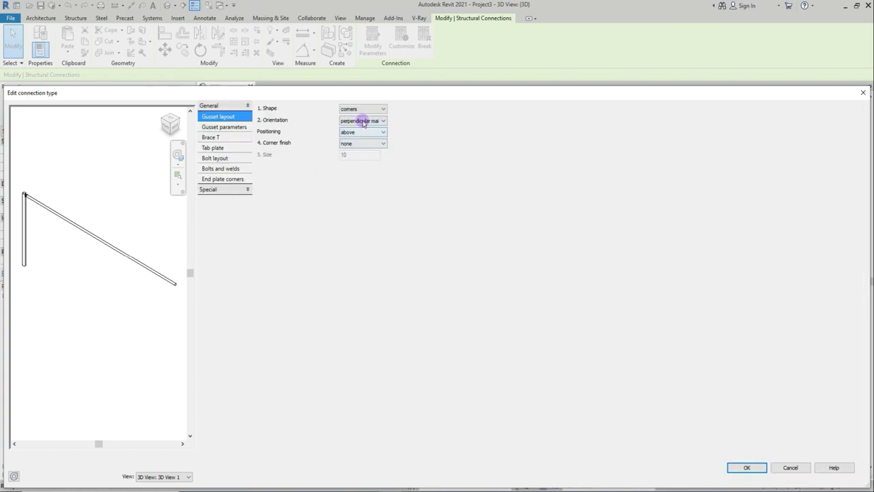
click(363, 121)
click(372, 129)
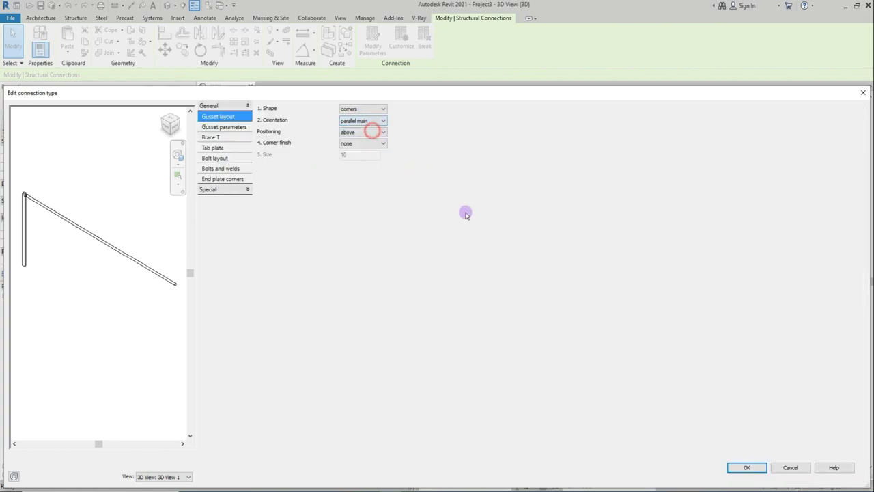
click(747, 469)
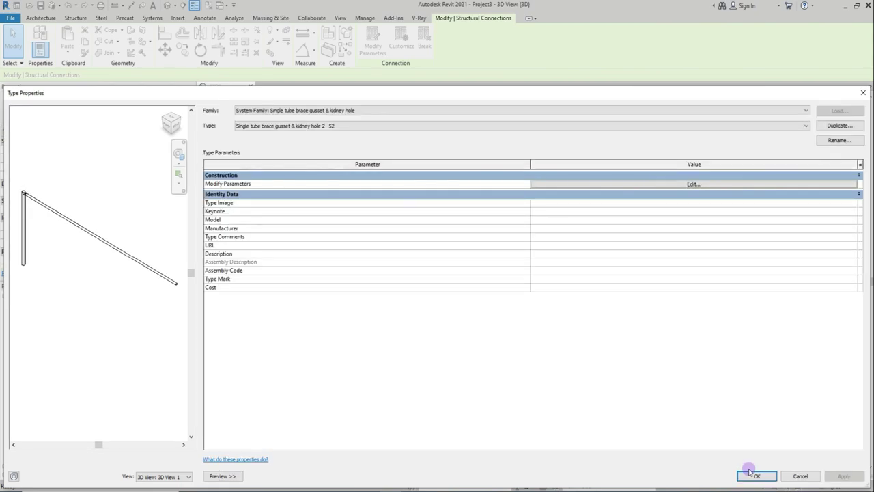
click(749, 471)
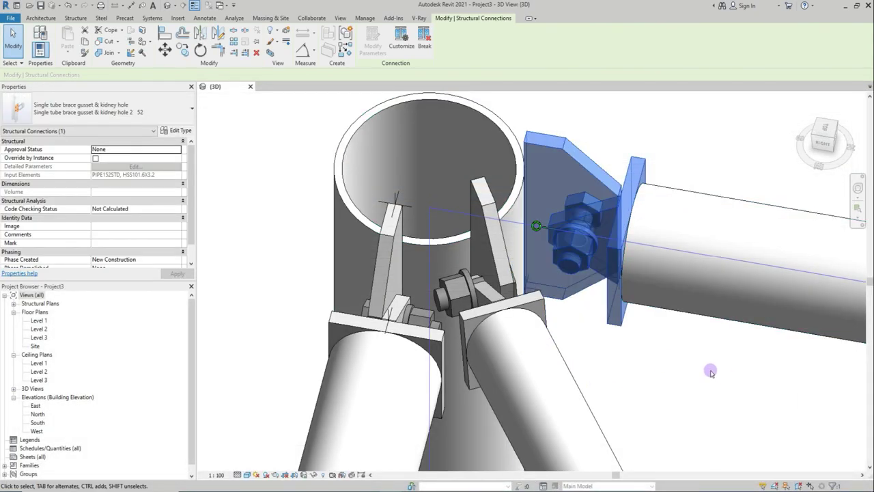
click(711, 373)
Step: Orbit the pipe frame to the column-top joint and select its brace gusset connection
scroll(433, 237, down, 2)
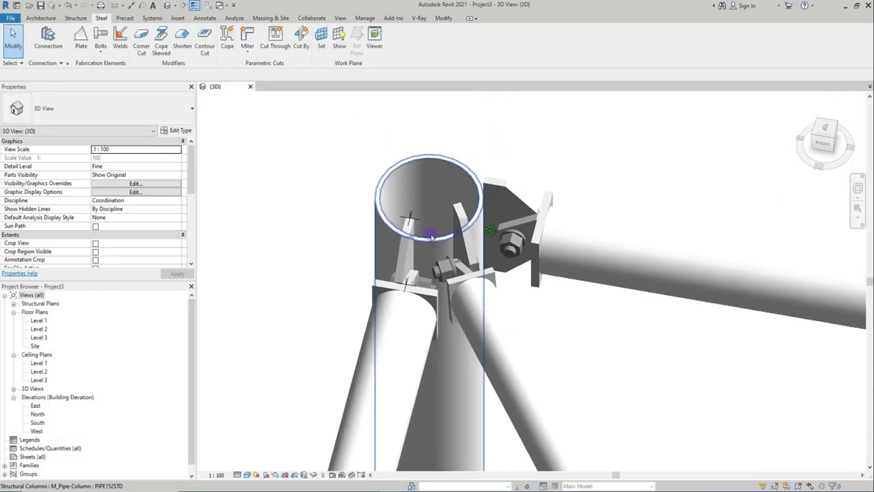
mouse_move(433, 236)
shift+middle_down()
mouse_move(526, 287)
mouse_move(558, 228)
mouse_move(427, 351)
mouse_move(524, 307)
mouse_move(400, 225)
mouse_move(437, 307)
mouse_move(474, 306)
mouse_move(407, 364)
mouse_move(303, 299)
shift+middle_up()
scroll(413, 251, up, 3)
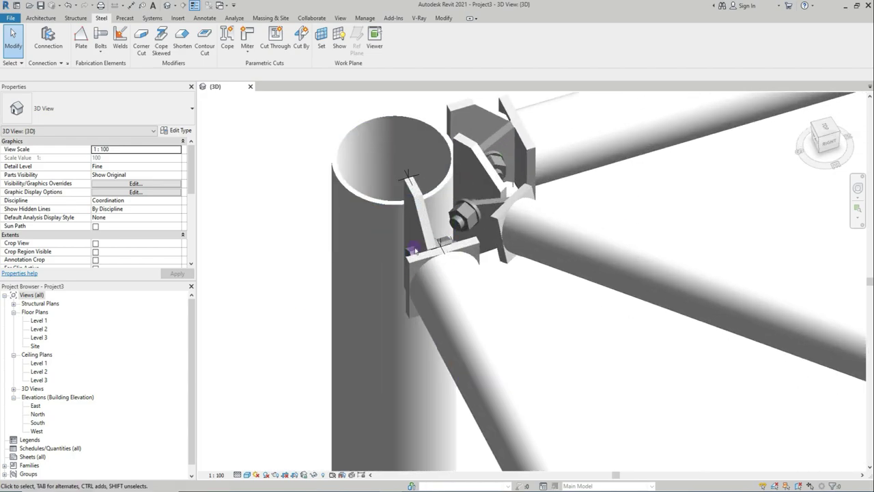
scroll(413, 251, down, 2)
scroll(370, 277, down, 5)
scroll(357, 248, down, 3)
mouse_move(396, 351)
shift+middle_down()
mouse_move(381, 376)
mouse_move(406, 359)
mouse_move(267, 351)
shift+middle_up()
scroll(286, 342, up, 5)
scroll(355, 321, up, 3)
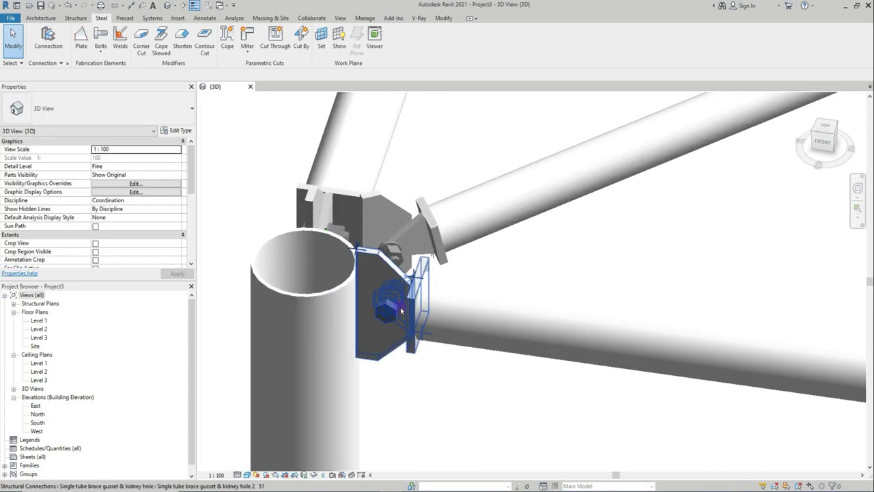
shift+middle_drag(401, 310, 478, 413)
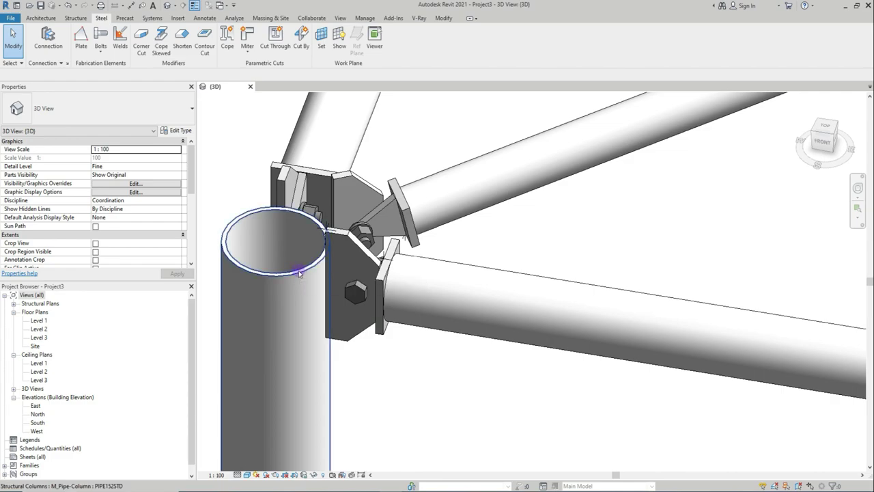
click(358, 250)
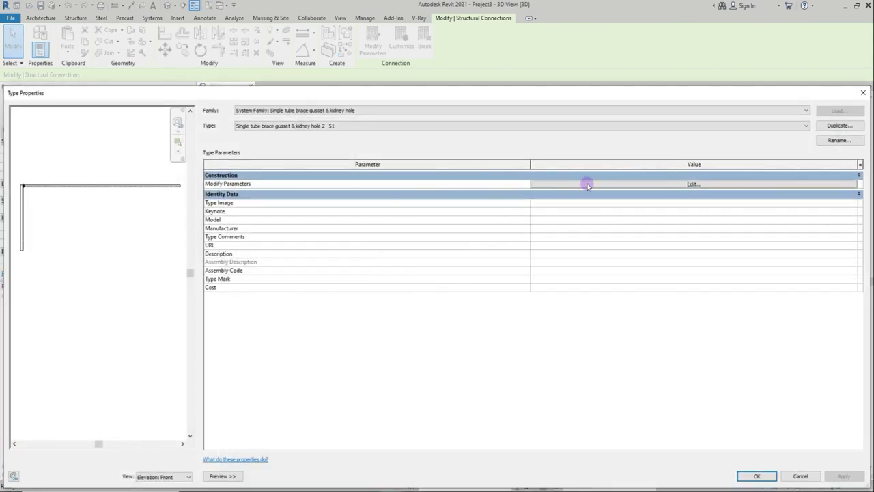
Step: In the gusset parameters, try offsets from center of 25, -25, then -50
click(587, 185)
scroll(65, 226, up, 2)
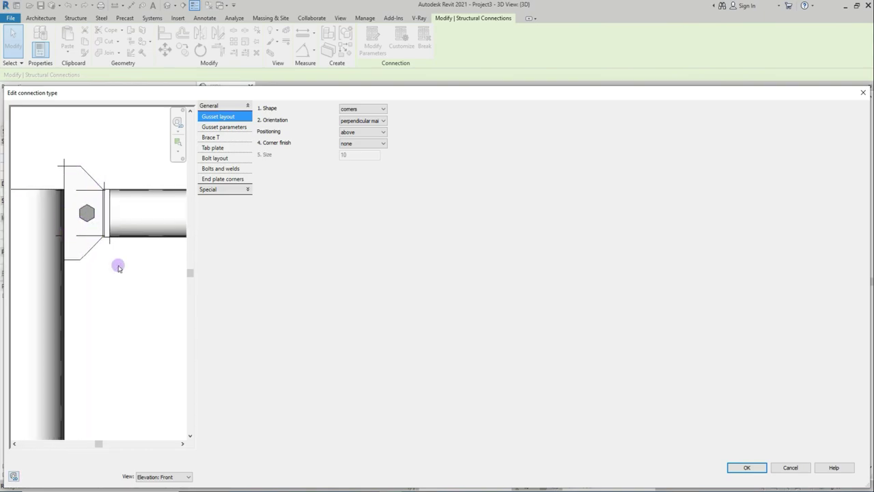
click(224, 127)
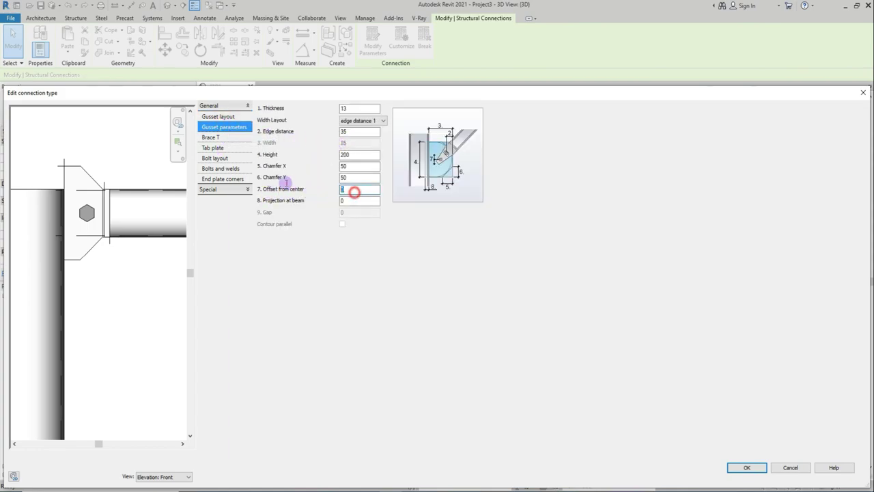
text(-25)
key(Return)
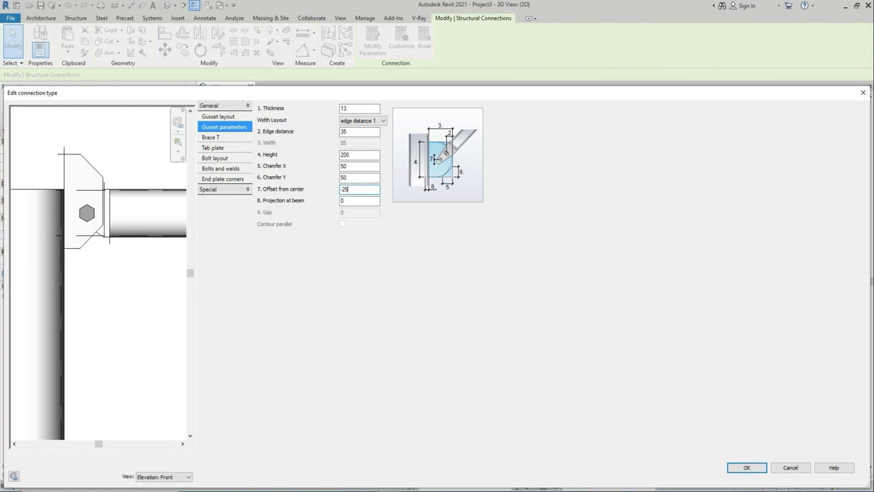
key(Return)
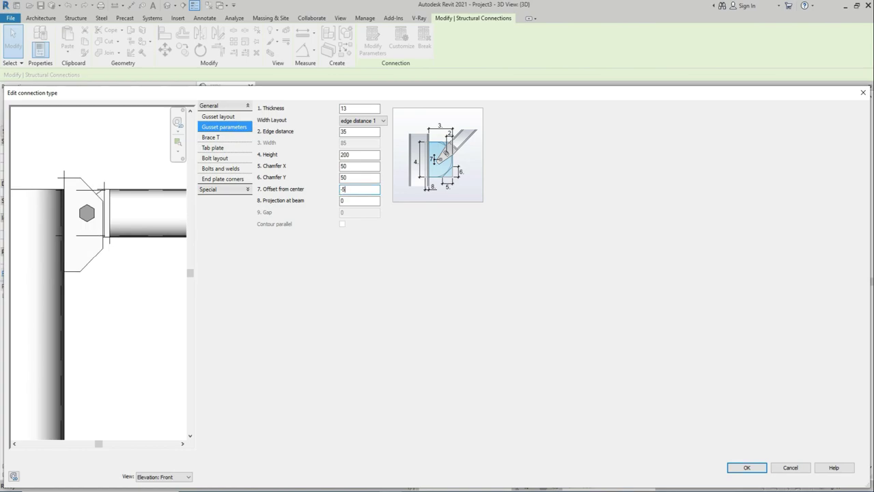
text(0)
key(Return)
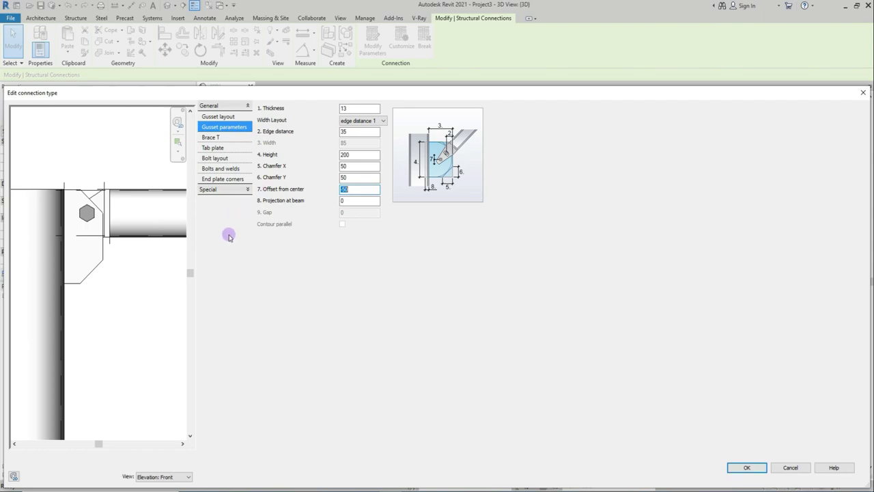
Step: Set chamfers to 15, gusset height to 200, and restore the offset from center to -50
double_click(350, 166)
text(10)
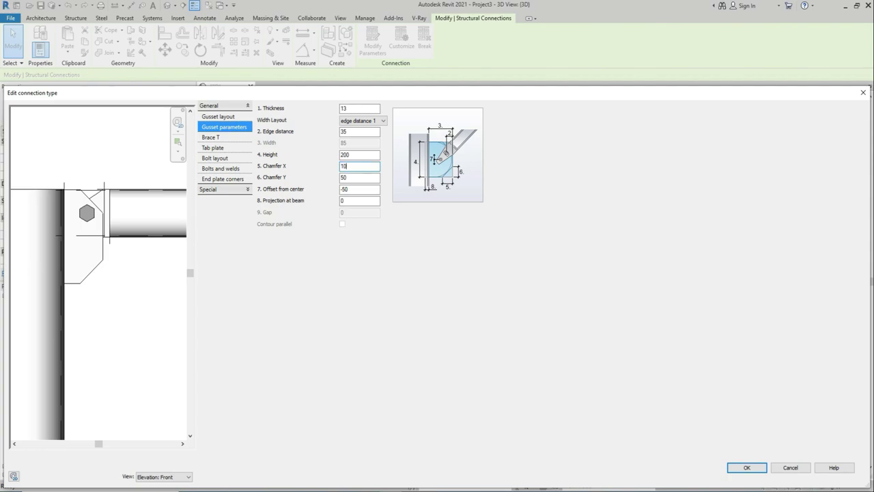
click(359, 178)
text(10)
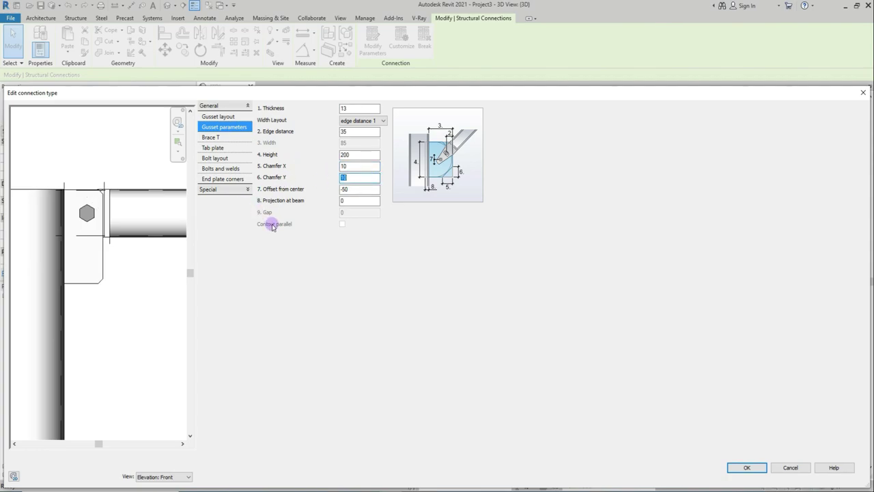
click(355, 167)
text(15)
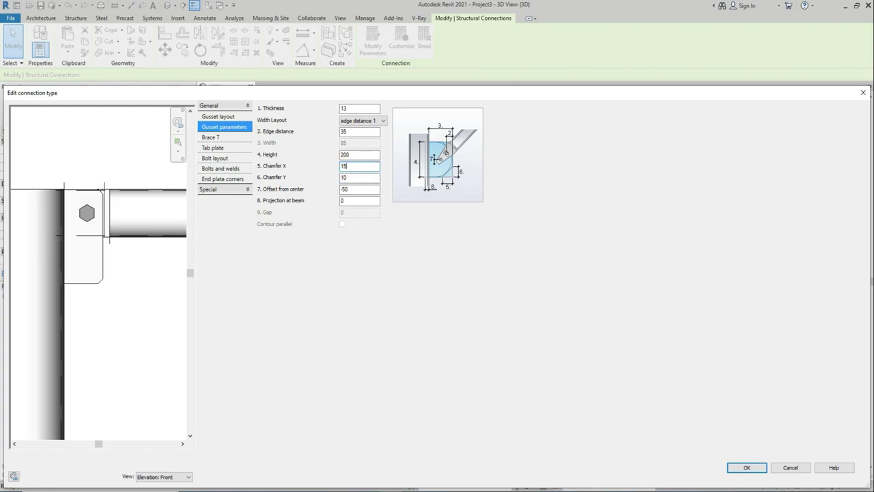
click(356, 176)
text(15)
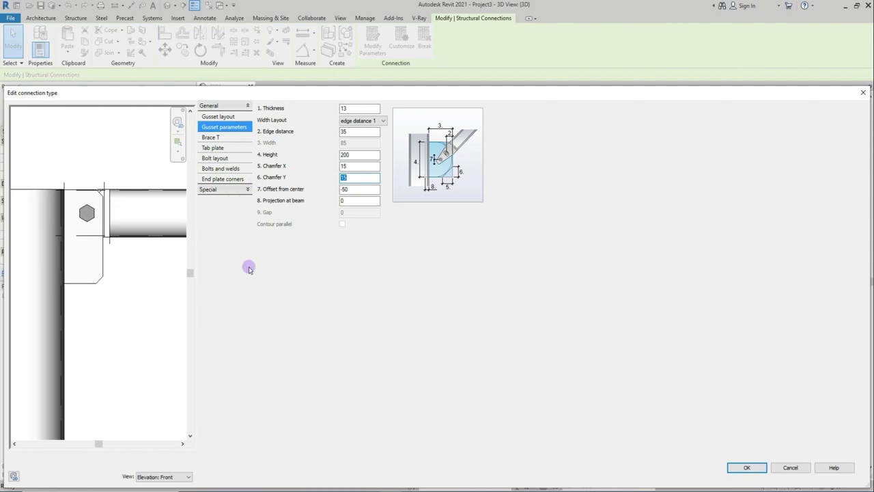
click(359, 155)
text(150)
key(Return)
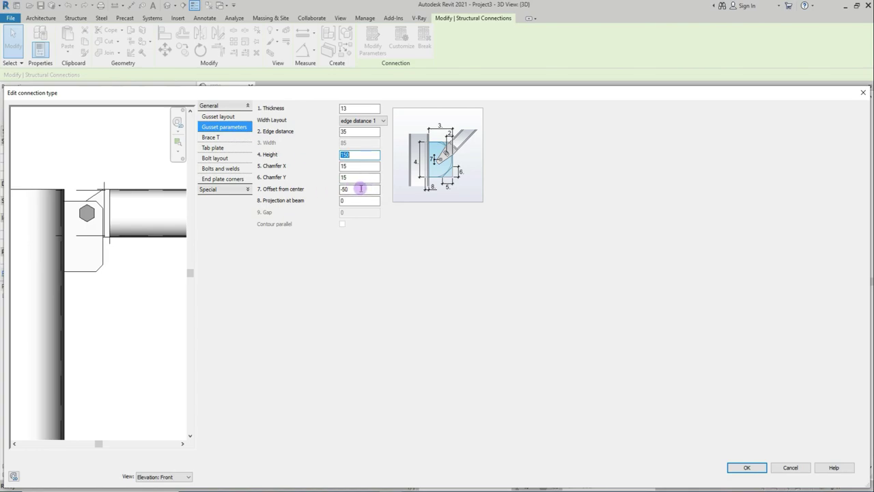
click(360, 189)
key(Return)
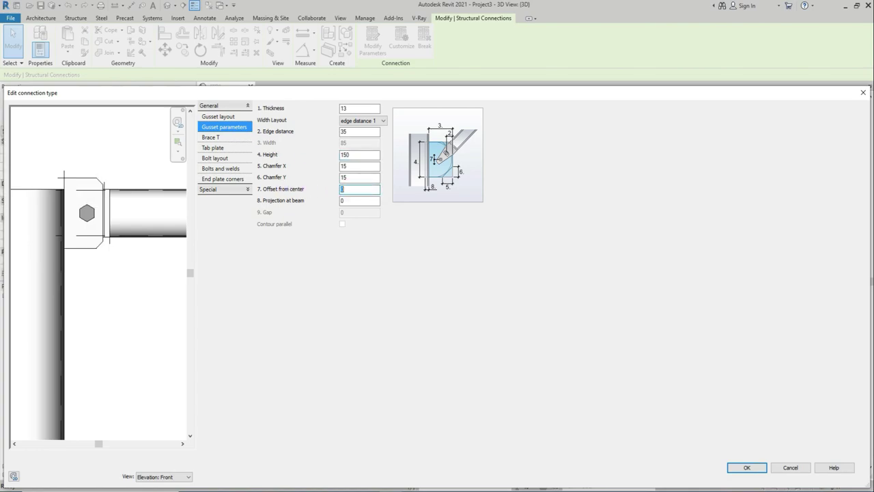
text(-25)
key(Return)
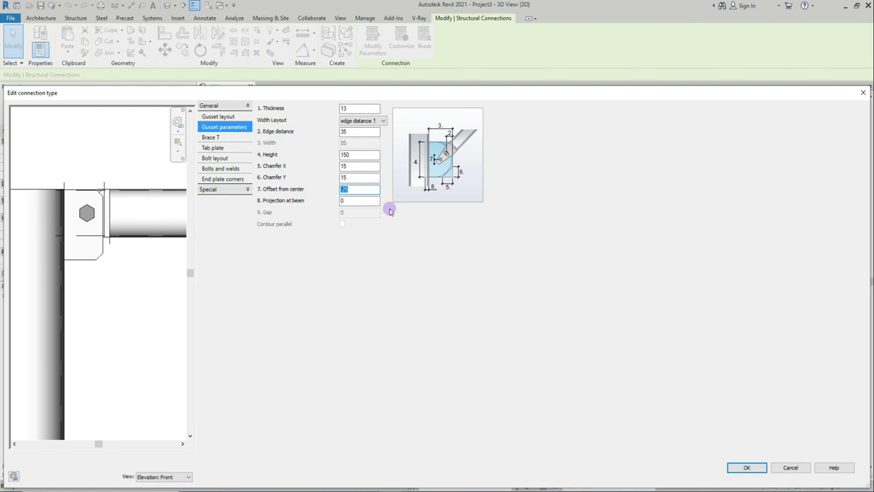
double_click(352, 156)
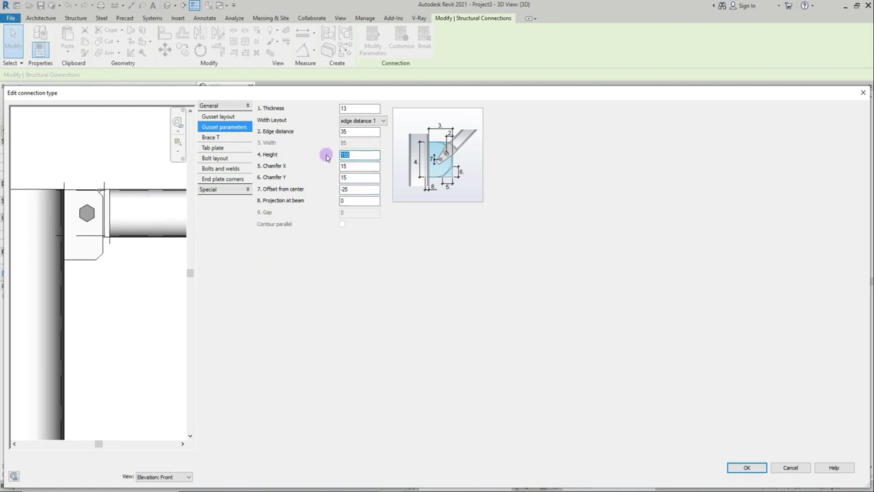
text(200)
key(Return)
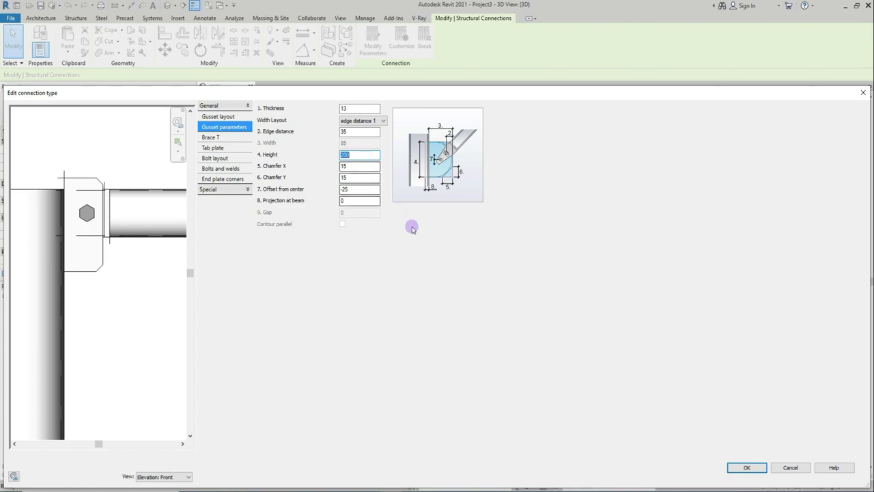
double_click(357, 189)
text(-50)
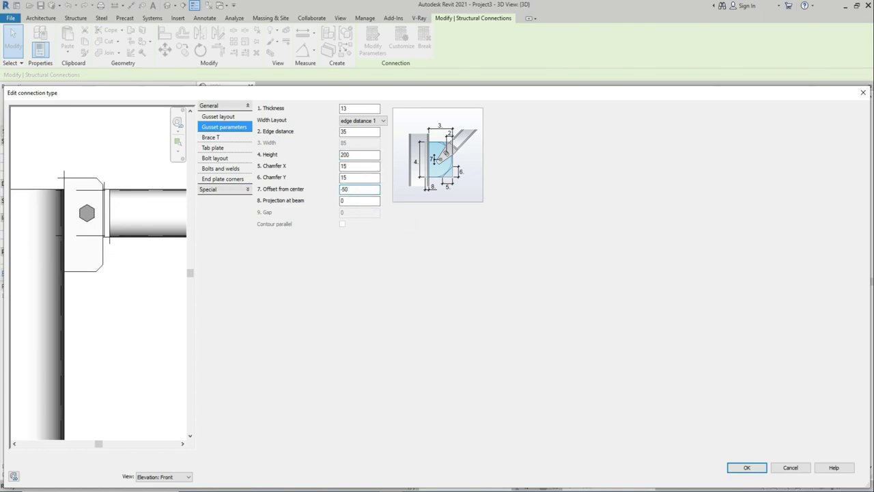
key(Return)
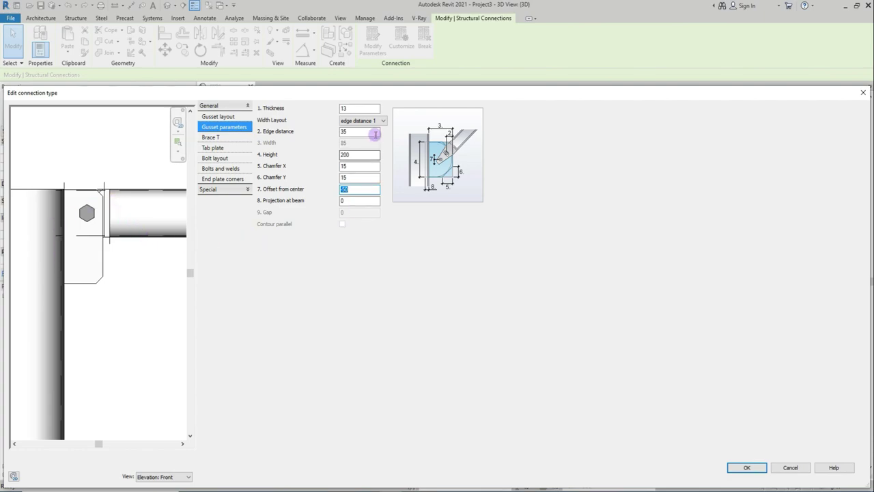
Step: Set gusset thickness to 10, width layout to total, and width to 90
double_click(350, 108)
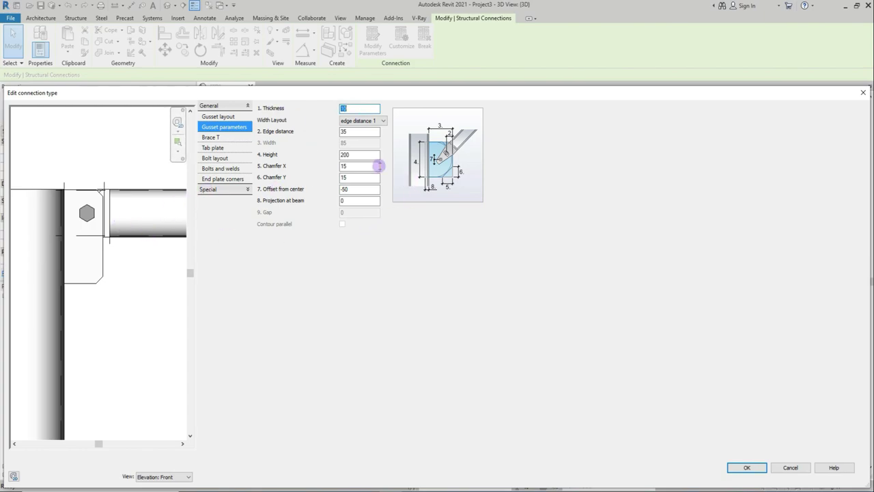
click(384, 121)
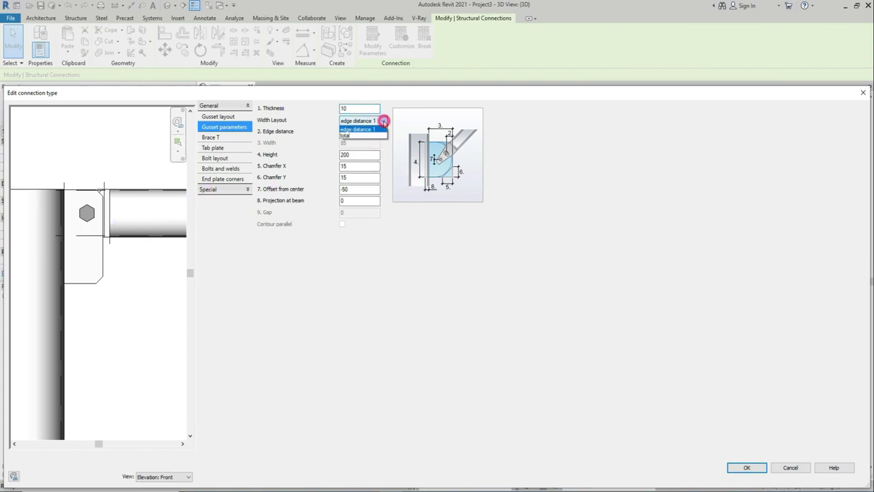
click(346, 135)
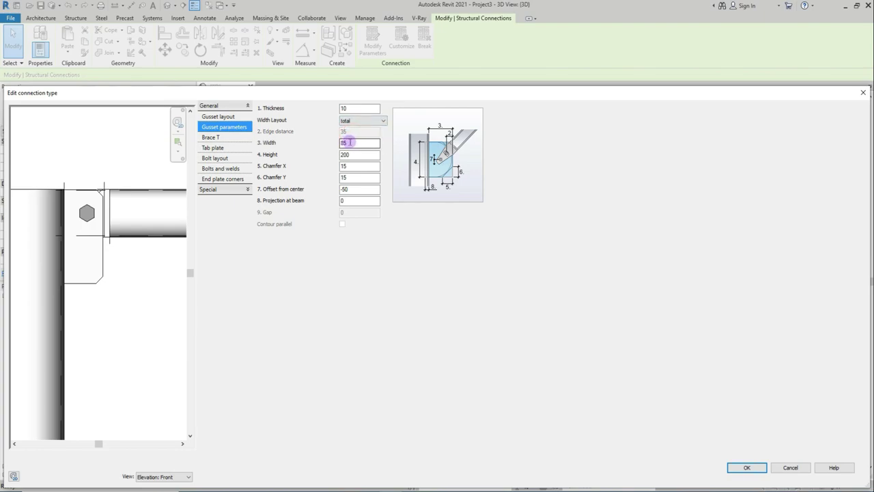
double_click(348, 142)
key(Return)
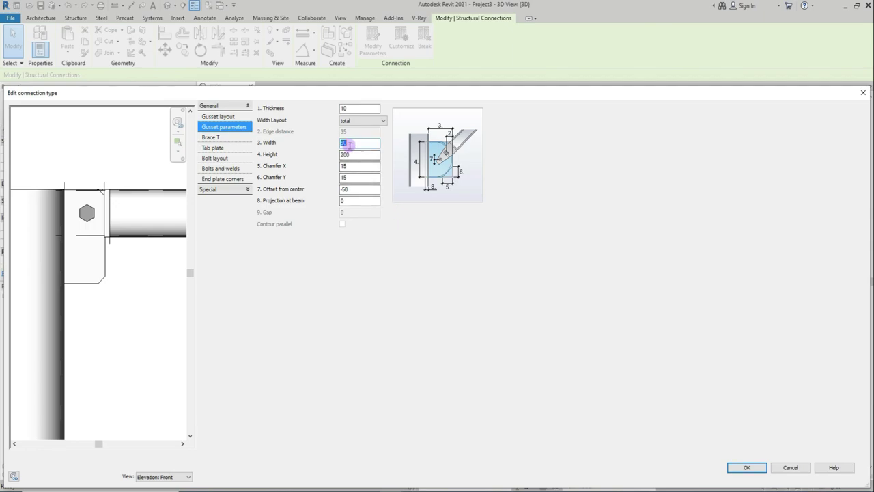
text(8)
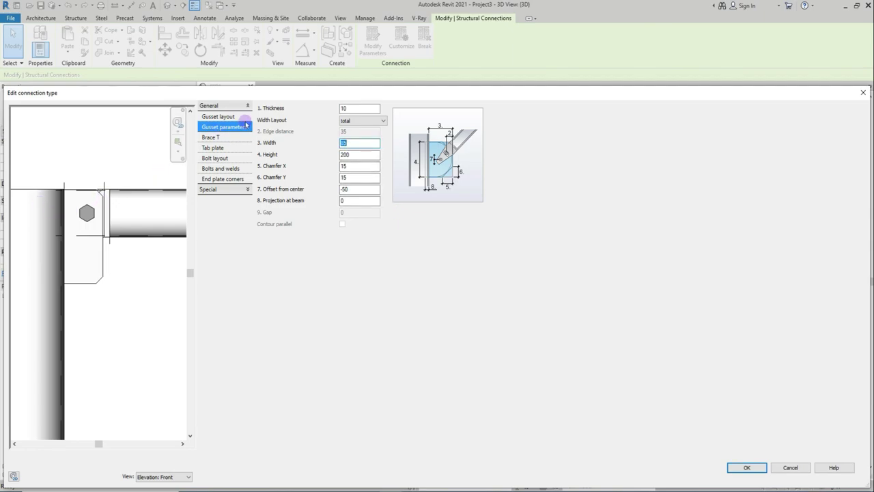
Step: Position the gusset below the brace and confirm both dialogs
click(227, 117)
click(383, 136)
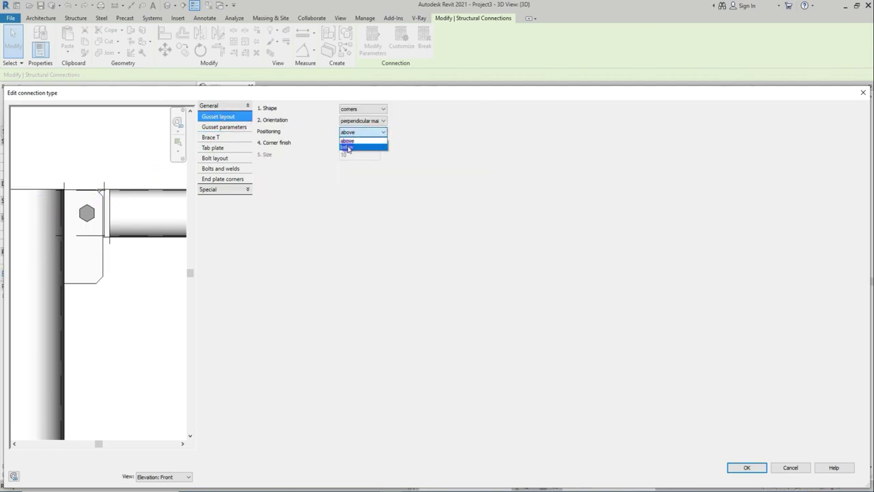
click(346, 146)
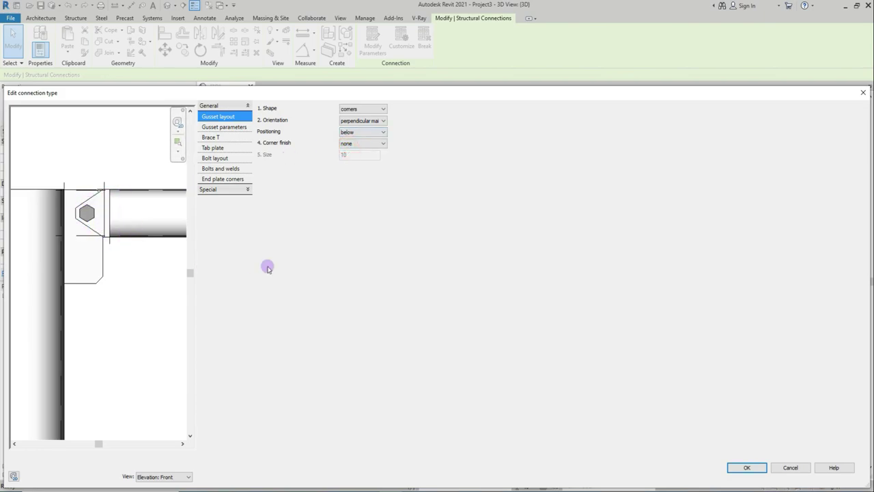
click(743, 465)
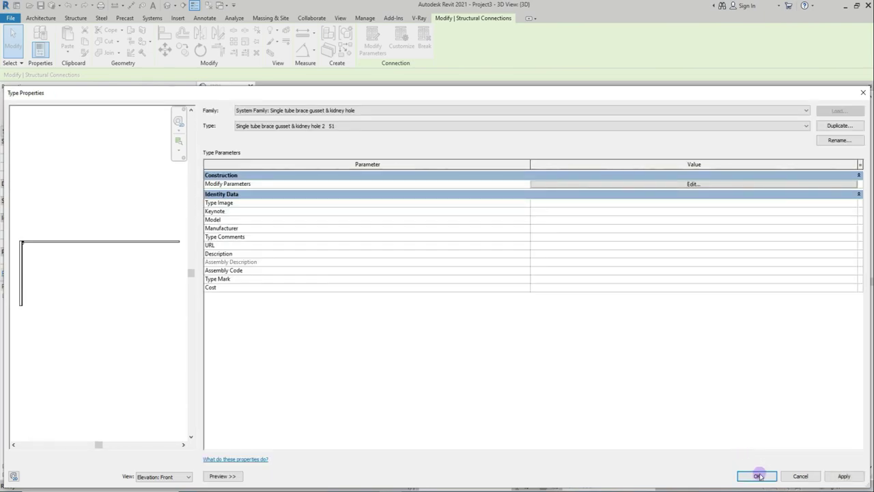
click(751, 471)
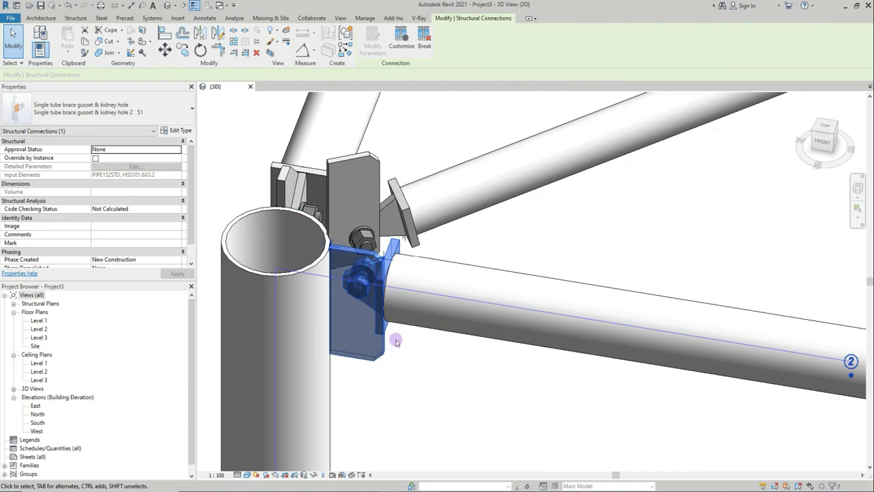
Step: Orbit to inspect the revised gusset and select the upper gusset-plate connection
shift+middle_drag(409, 335, 463, 399)
click(462, 399)
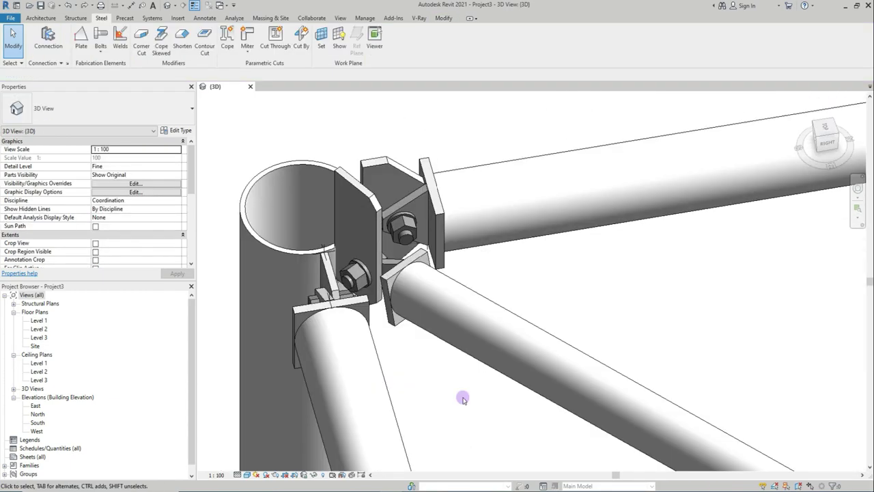
scroll(347, 262, up, 1)
scroll(372, 225, up, 1)
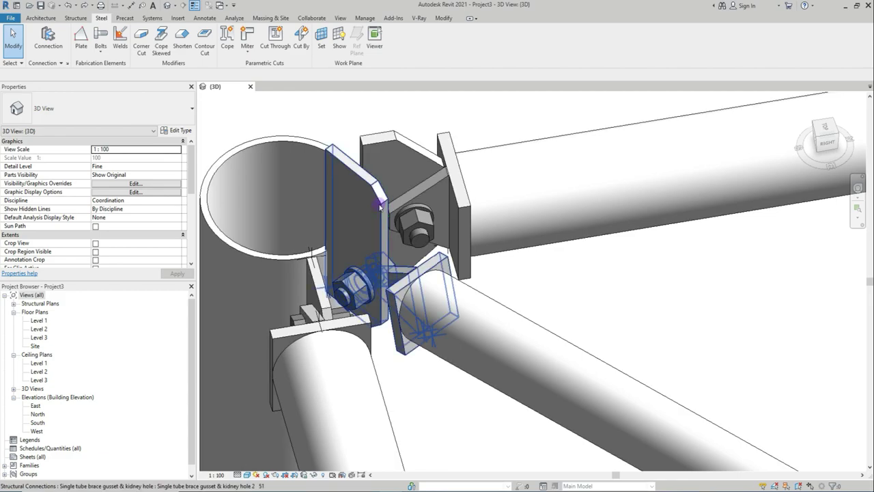
click(369, 235)
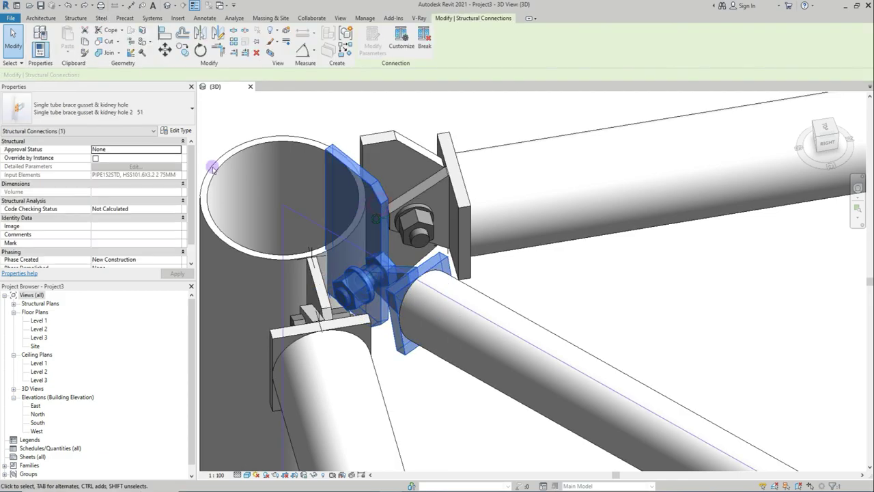
click(321, 313)
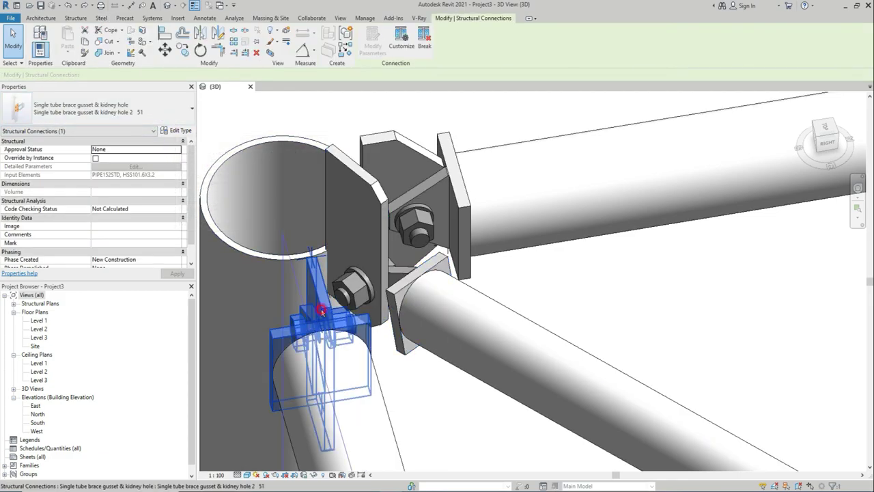
click(368, 201)
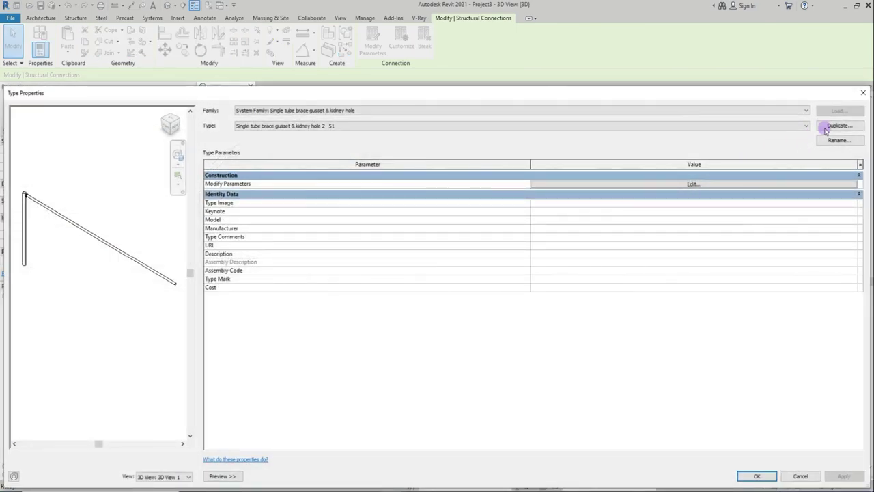
Step: Duplicate its type as Single tube brace gusset & kidney hole 2 53 and close Type Properties
click(839, 126)
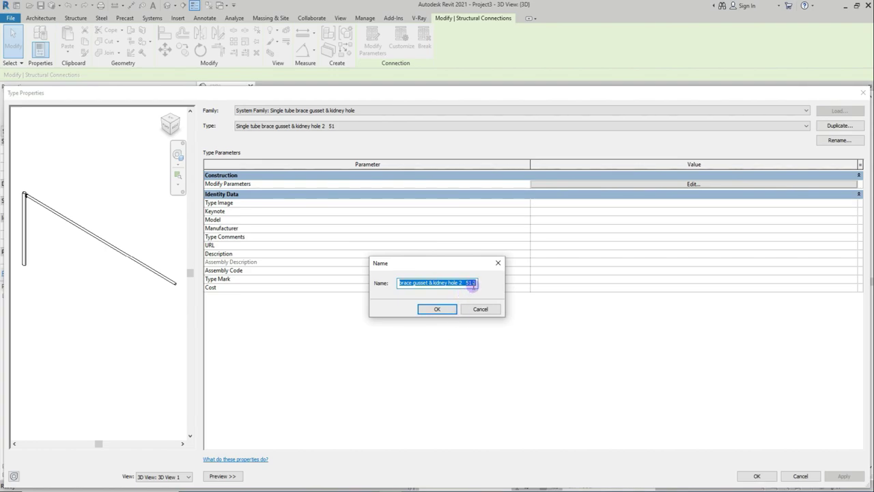
drag(466, 283, 501, 287)
text(5)
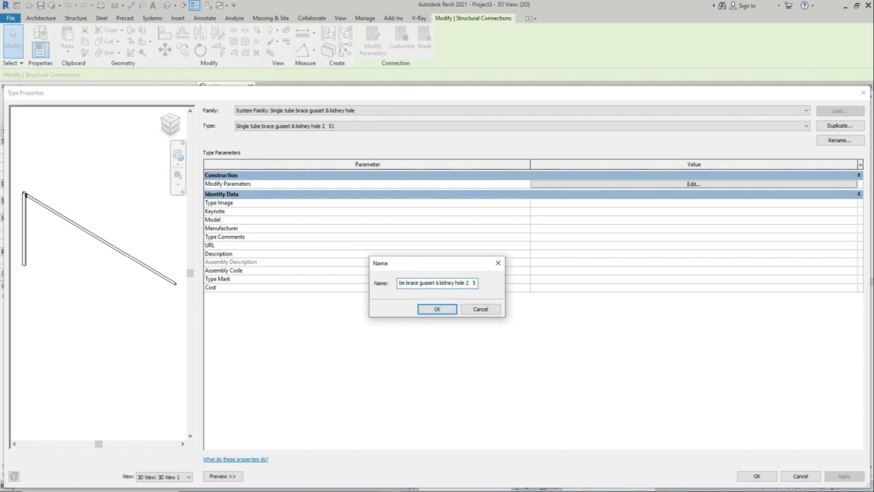
click(435, 308)
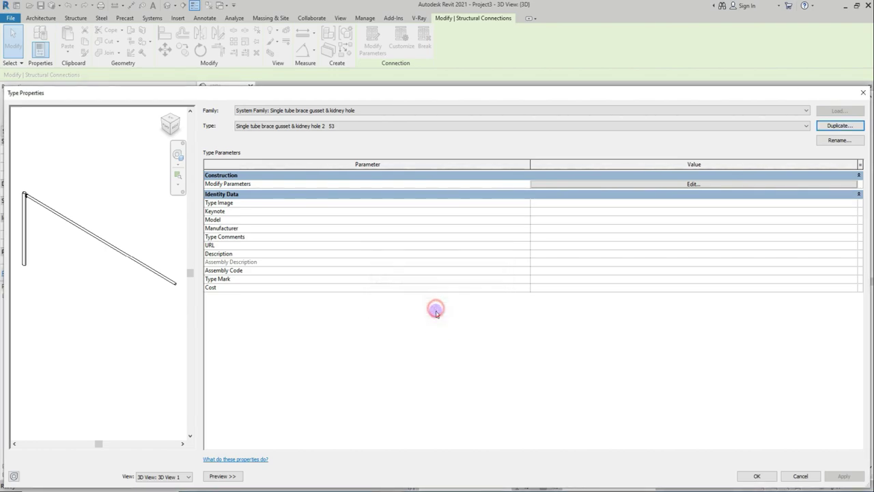
click(755, 476)
Step: Reselect the gusset connection and reopen its type properties
click(585, 299)
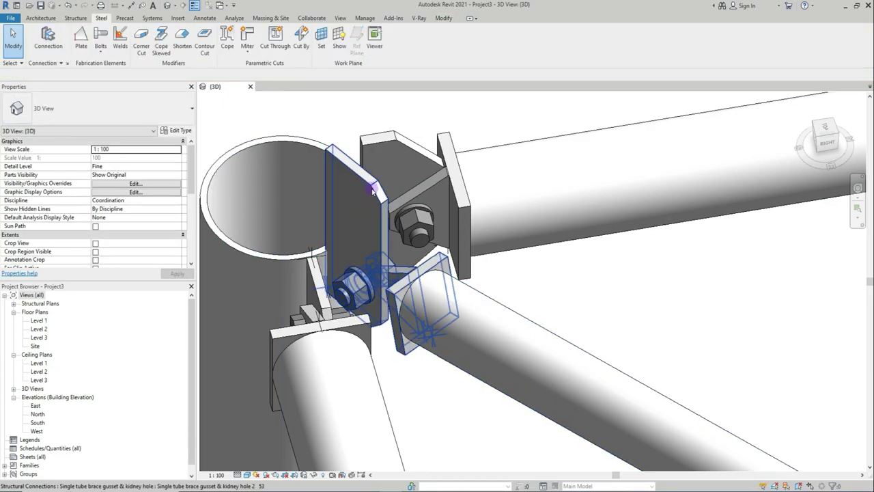
click(362, 283)
click(175, 132)
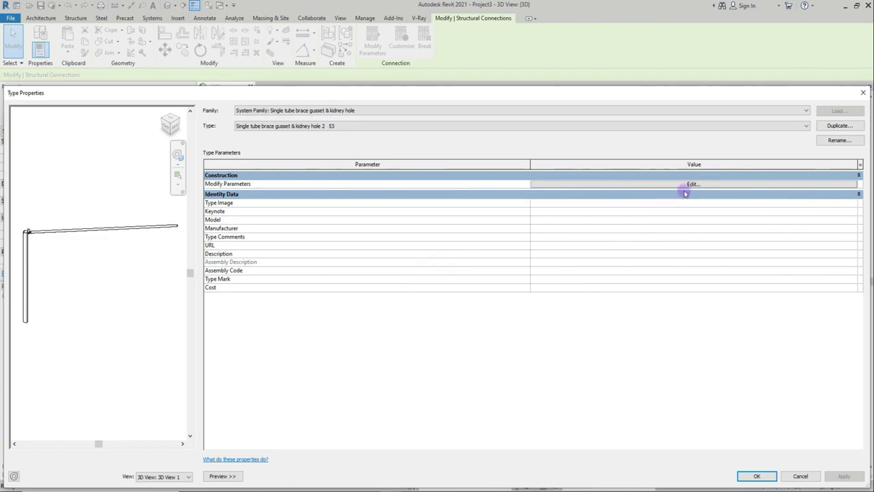
Step: Inspect the gusset's -50 Offset from center value, then cancel both dialogs unchanged
scroll(89, 250, up, 2)
scroll(75, 226, up, 3)
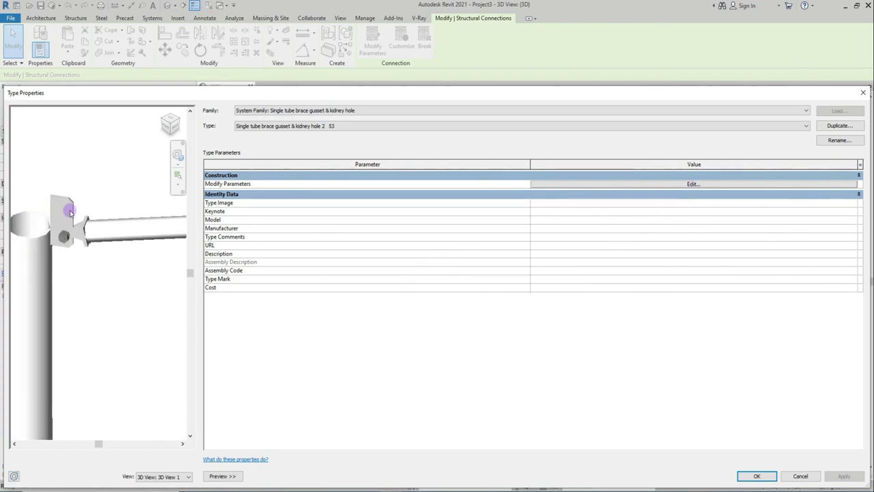
scroll(61, 226, up, 2)
click(681, 184)
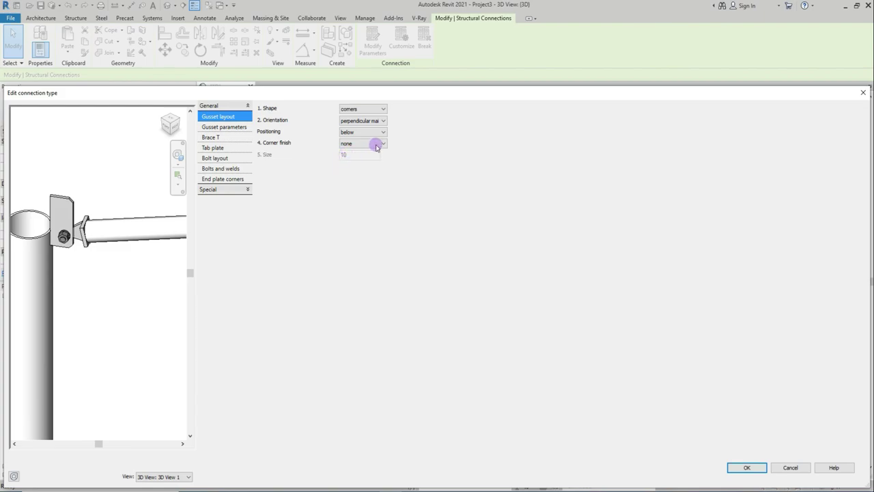
scroll(113, 262, up, 1)
scroll(91, 233, up, 2)
scroll(111, 175, up, 2)
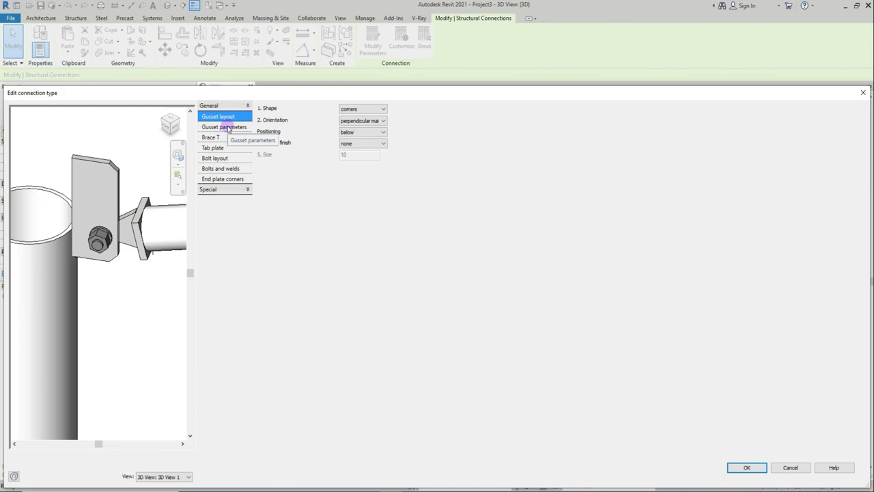
click(228, 128)
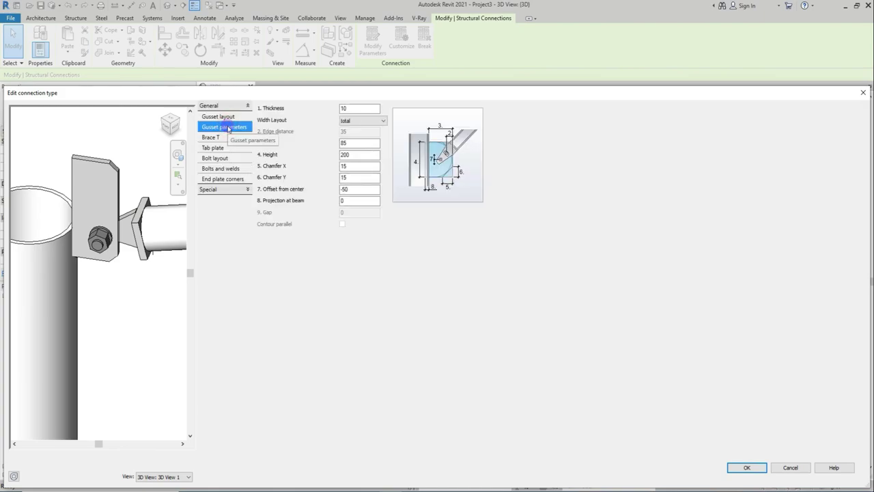
click(355, 190)
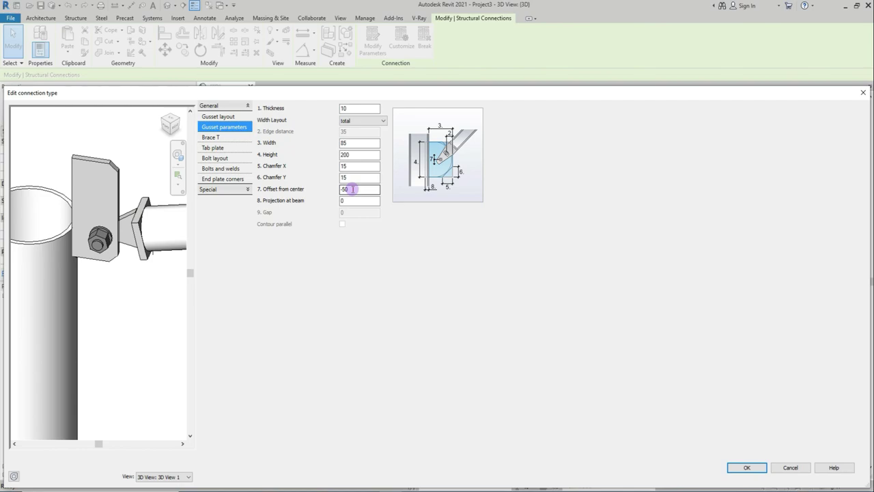
double_click(353, 189)
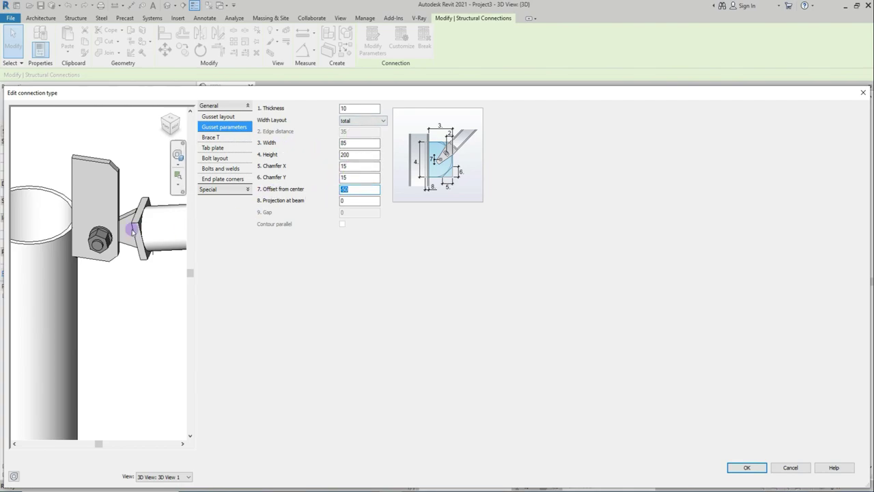
click(794, 468)
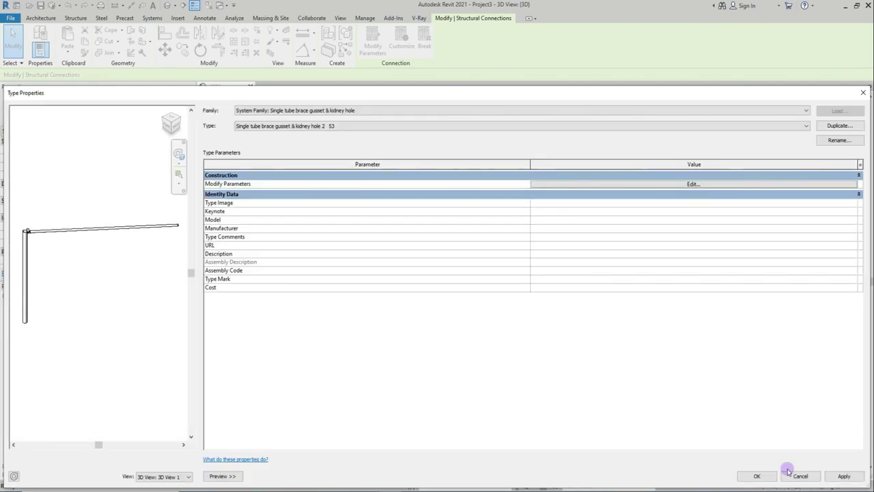
click(796, 474)
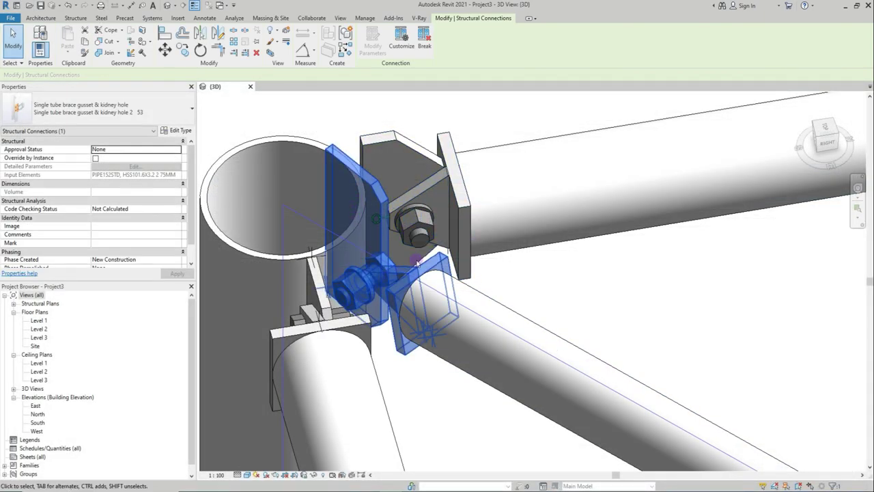
Step: Set the lower diagonal brace's Start Level Offset to -50 and view the frame from the right
click(610, 318)
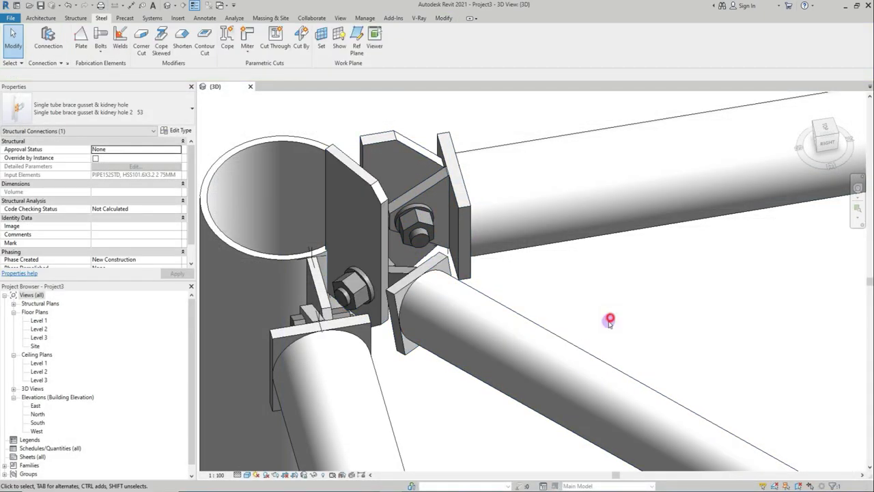
click(588, 350)
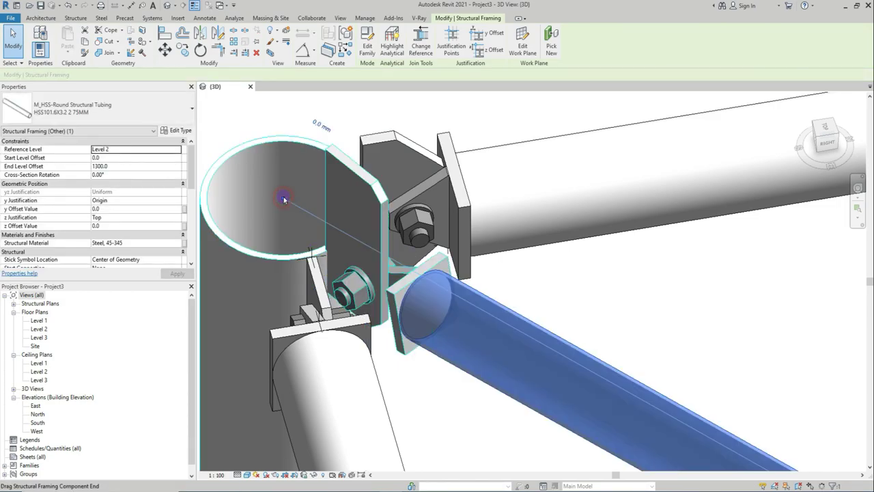
click(320, 124)
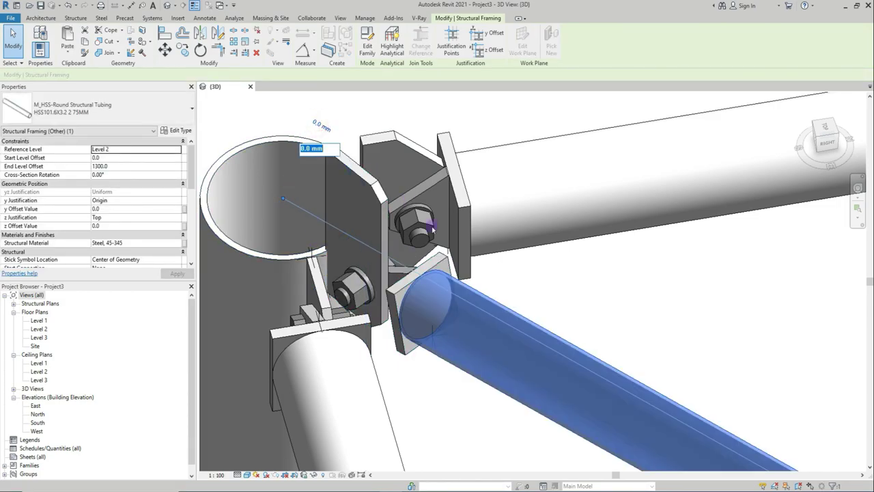
text(-50)
key(Return)
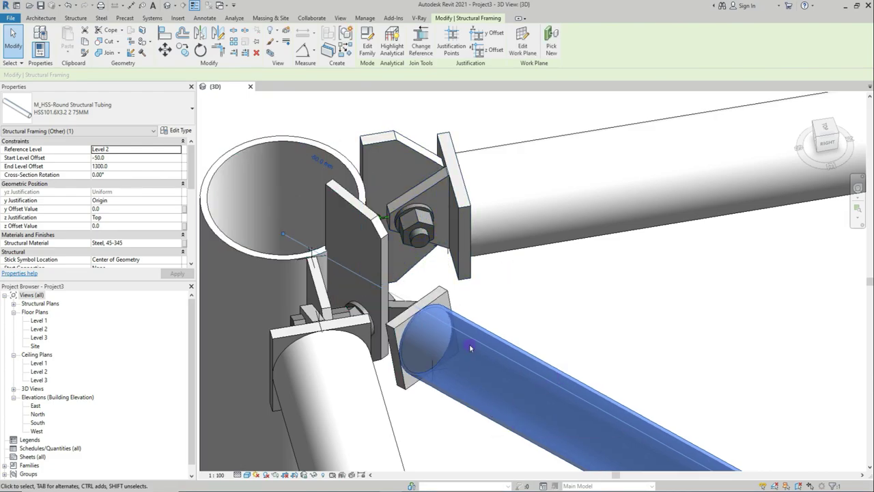
click(612, 307)
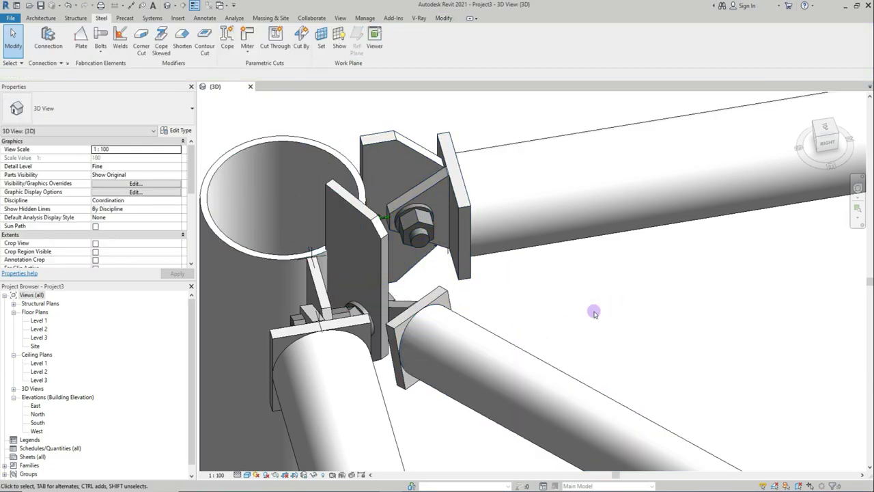
click(836, 148)
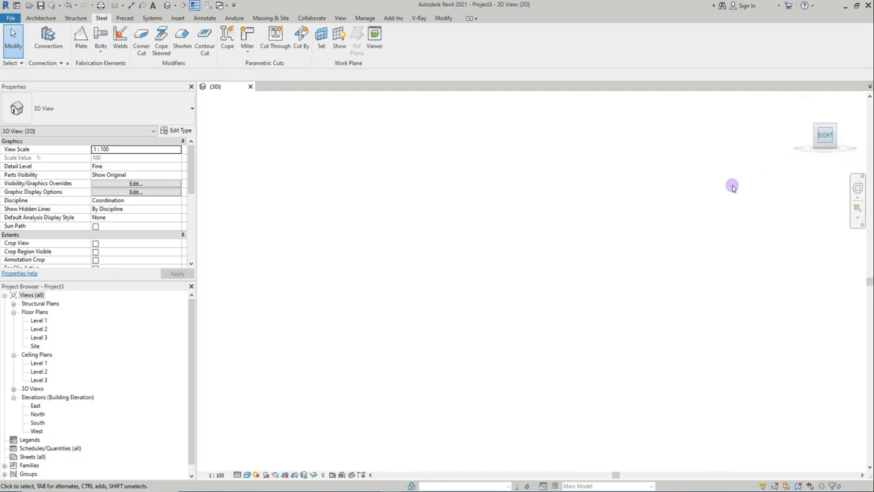
scroll(502, 286, up, 5)
Step: Zoom in on the brace-to-column joint and switch the 3D view to Wireframe
scroll(501, 253, up, 3)
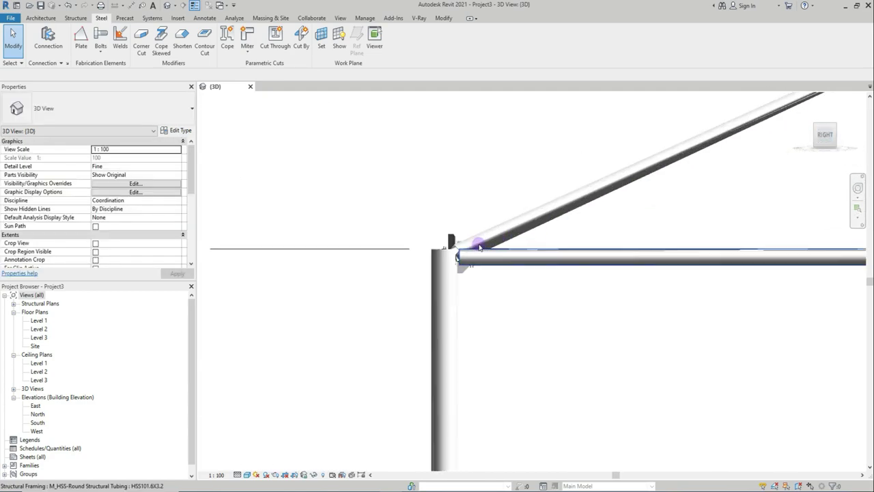
scroll(474, 244, up, 3)
scroll(466, 263, up, 2)
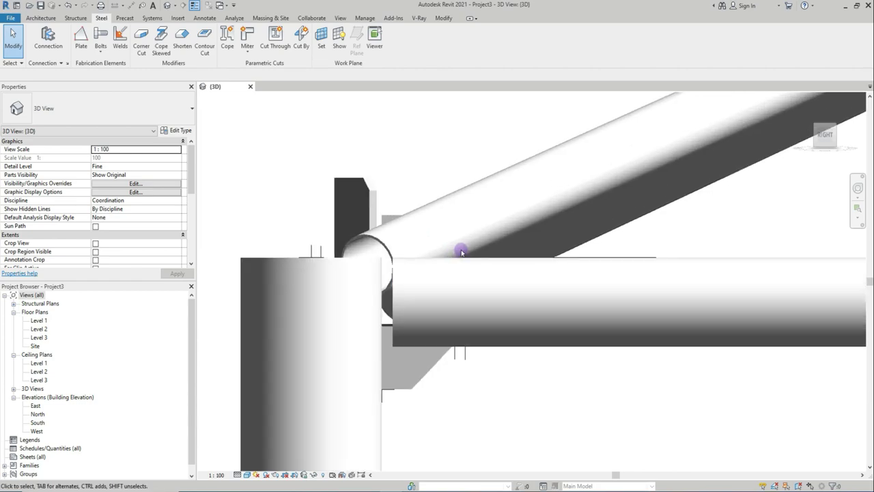
scroll(329, 309, down, 3)
scroll(342, 310, down, 2)
scroll(346, 312, up, 2)
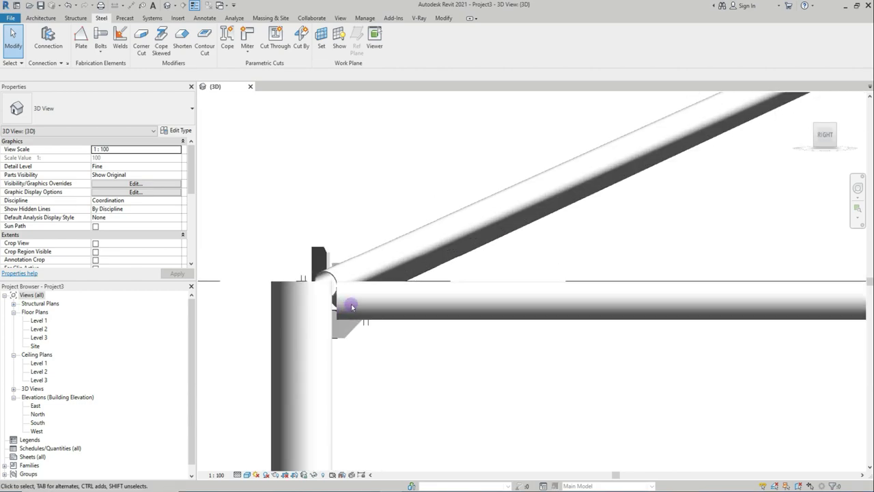
middle_drag(363, 316, 383, 267)
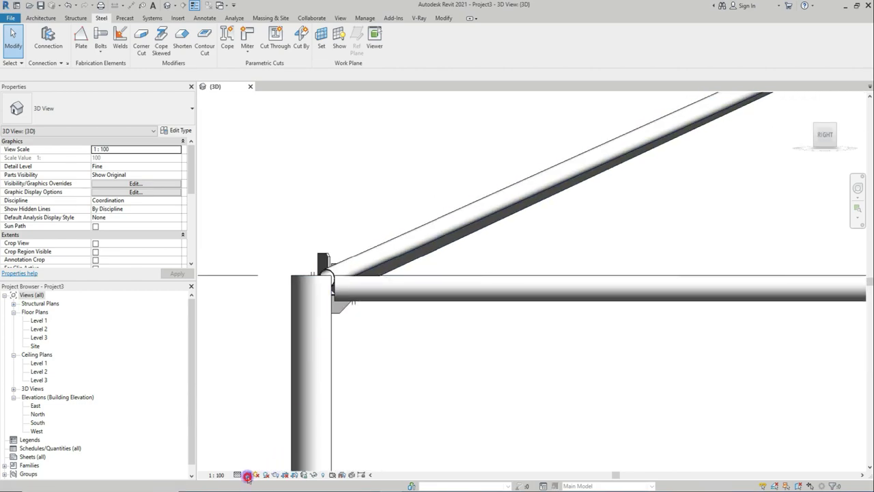
click(256, 474)
click(273, 423)
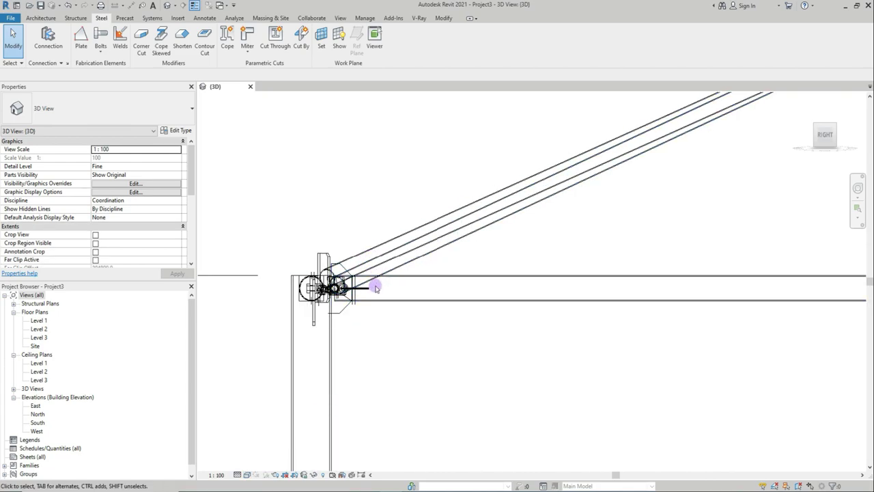
Step: Set the visual style back to Shaded and orbit out to see the whole frame
scroll(362, 293, up, 3)
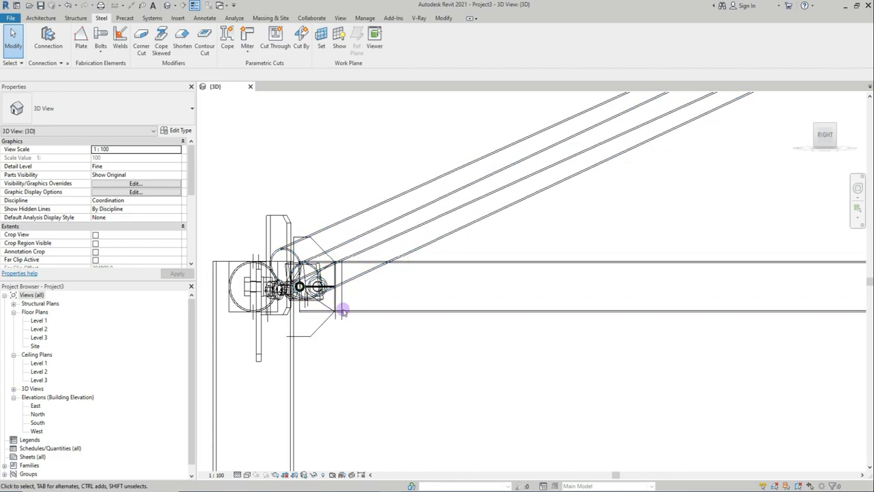
click(256, 475)
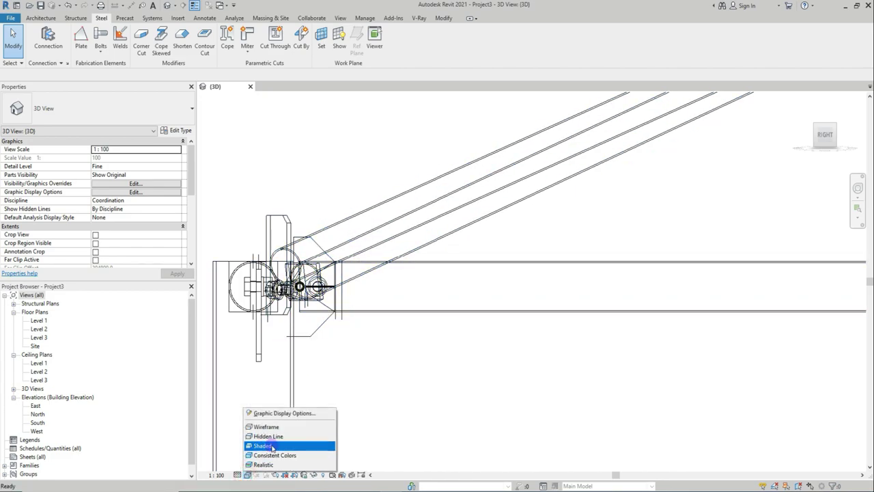
click(272, 444)
mouse_move(447, 295)
shift+middle_down()
mouse_move(464, 275)
mouse_move(342, 424)
mouse_move(504, 426)
mouse_move(429, 443)
mouse_move(631, 266)
mouse_move(512, 325)
shift+middle_up()
Step: Zoom in on the top-right column joint and select its 'Single tube brace gusset & kidney hole' connection
scroll(478, 239, down, 5)
scroll(677, 235, down, 2)
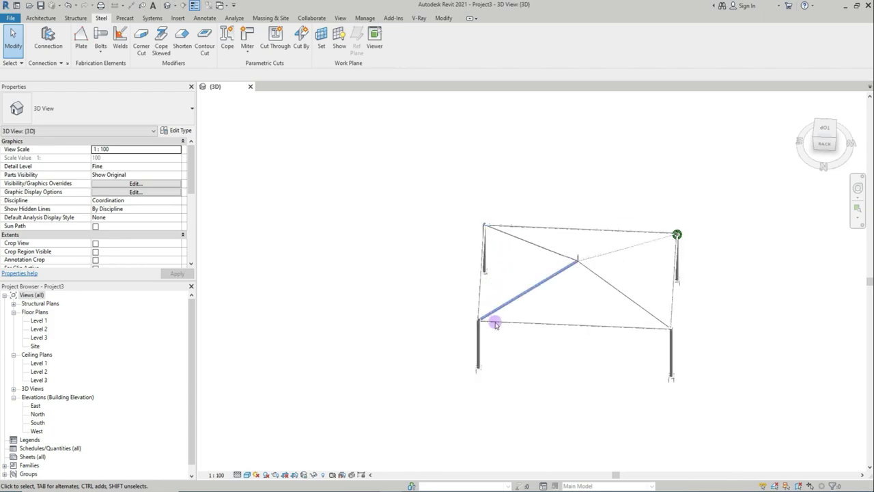
scroll(712, 234, up, 2)
scroll(625, 238, up, 4)
scroll(624, 237, up, 2)
scroll(585, 254, up, 2)
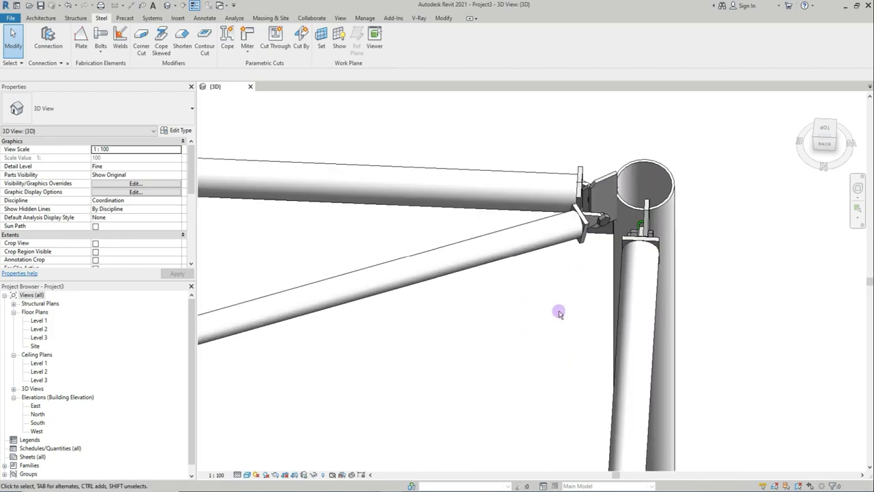
mouse_move(610, 310)
middle_down()
mouse_move(577, 239)
mouse_move(467, 331)
middle_up()
scroll(466, 332, down, 3)
mouse_move(578, 283)
shift+middle_down()
mouse_move(502, 367)
mouse_move(515, 322)
mouse_move(468, 351)
mouse_move(389, 299)
shift+middle_up()
scroll(525, 335, down, 3)
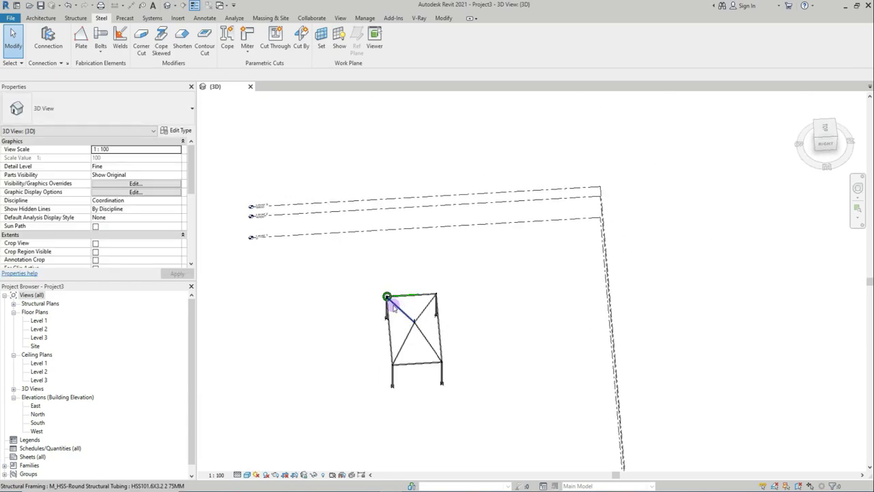
scroll(390, 295, up, 3)
scroll(387, 305, up, 3)
scroll(387, 305, up, 3)
scroll(410, 342, up, 2)
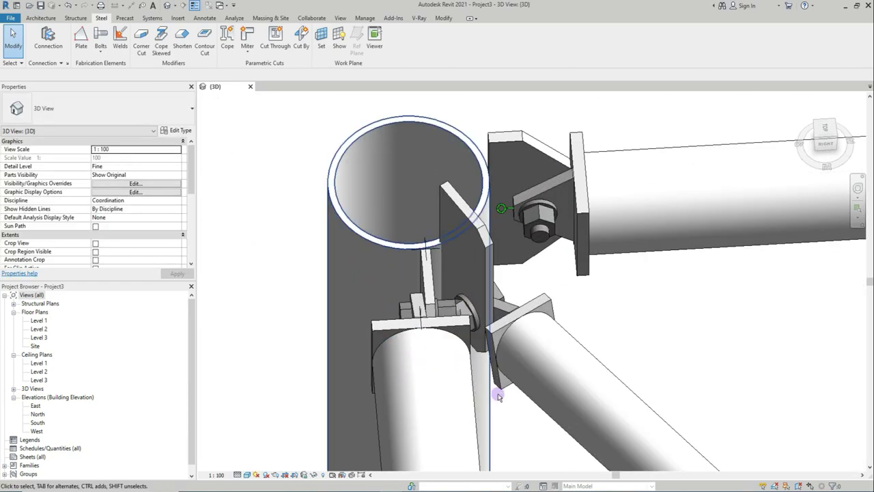
scroll(452, 398, up, 3)
scroll(394, 389, down, 6)
scroll(394, 389, up, 3)
scroll(414, 351, up, 2)
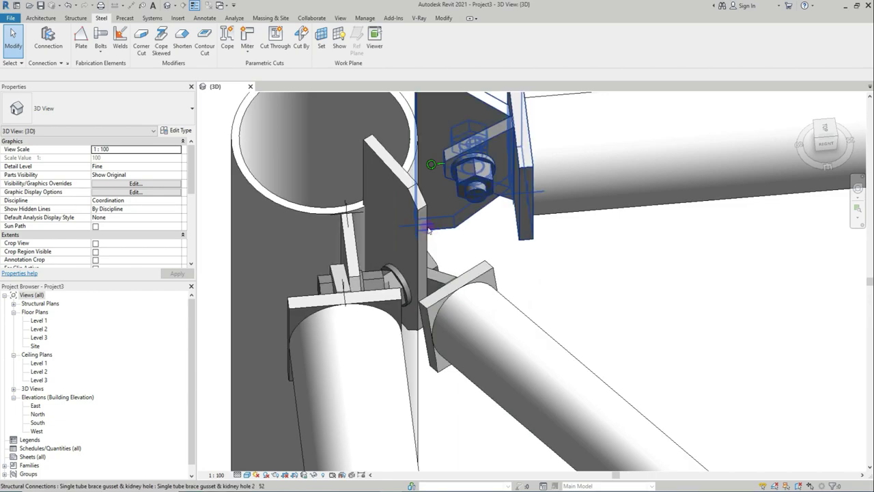
click(421, 215)
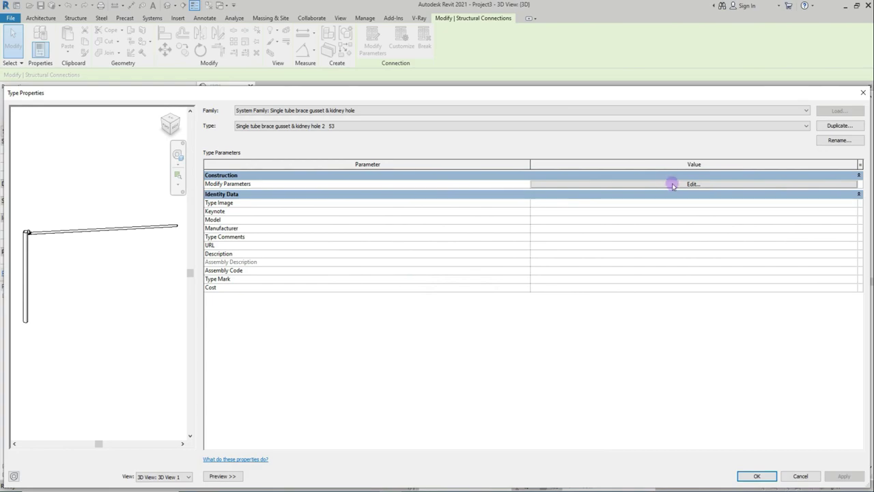
Step: In the connection type's Gusset parameters, enter a trial offset from center of 25
click(619, 182)
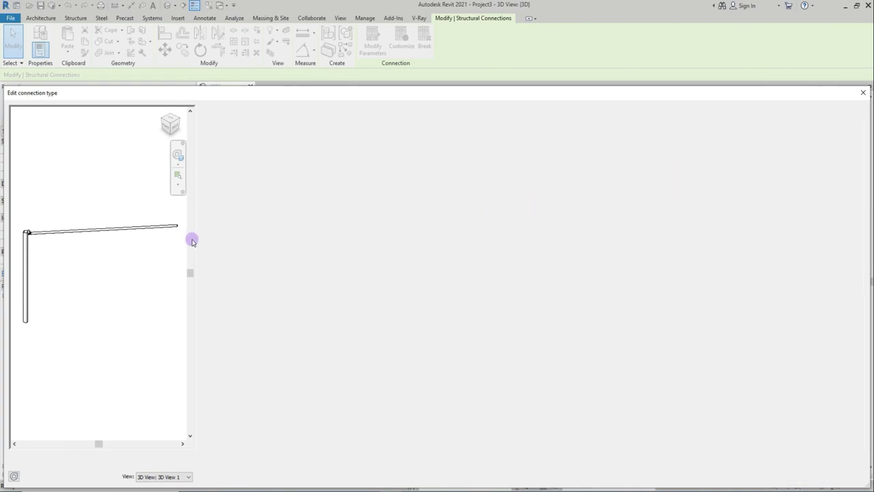
scroll(49, 252, up, 2)
scroll(85, 253, up, 2)
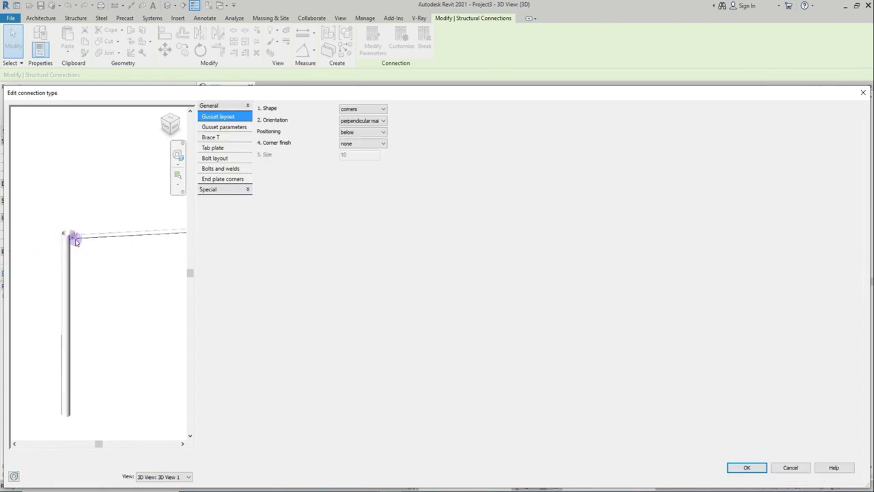
scroll(75, 239, up, 3)
scroll(64, 230, up, 2)
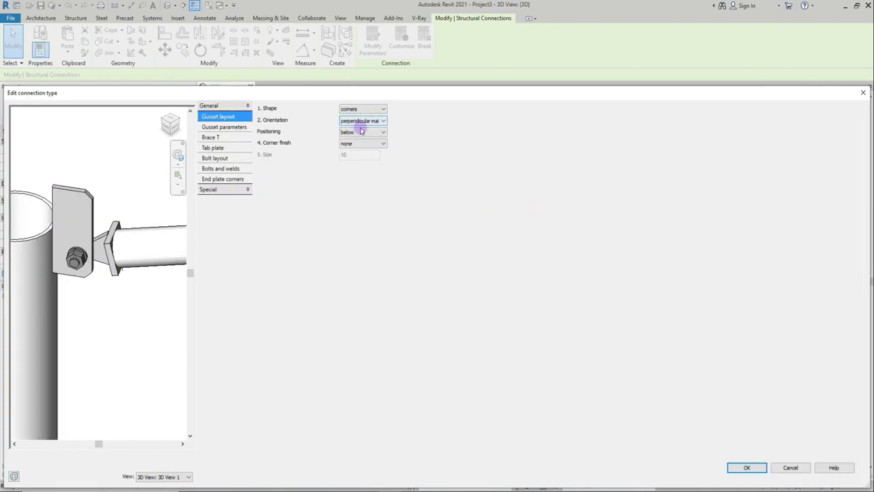
click(216, 127)
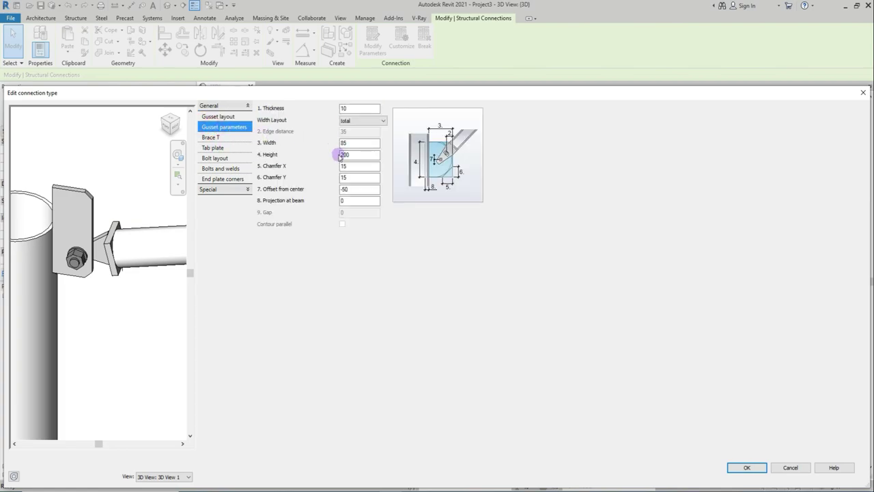
drag(350, 189, 303, 191)
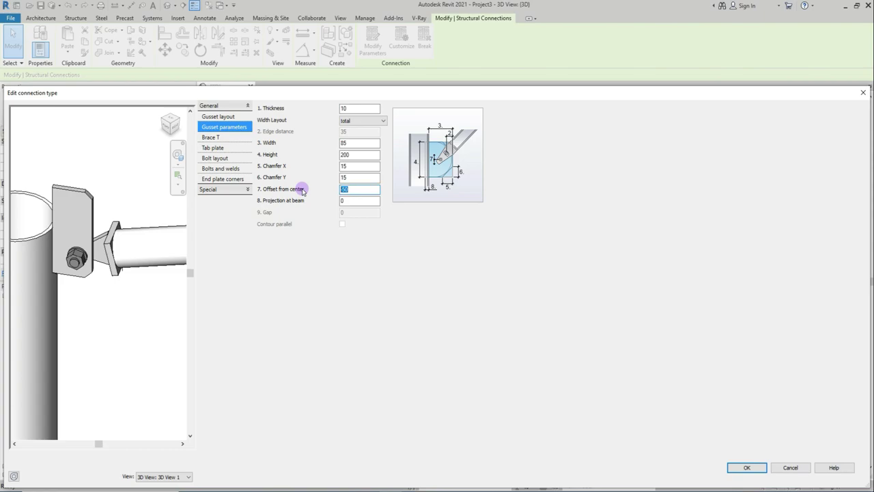
text(0)
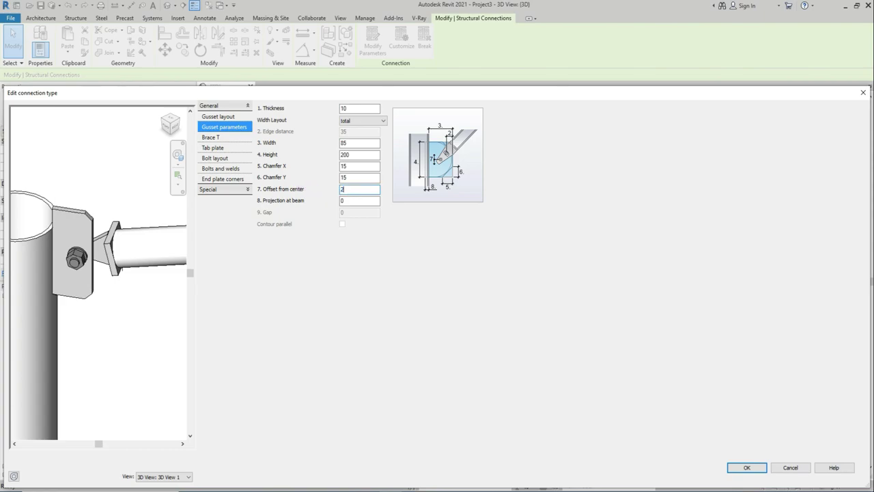
text(5)
key(Return)
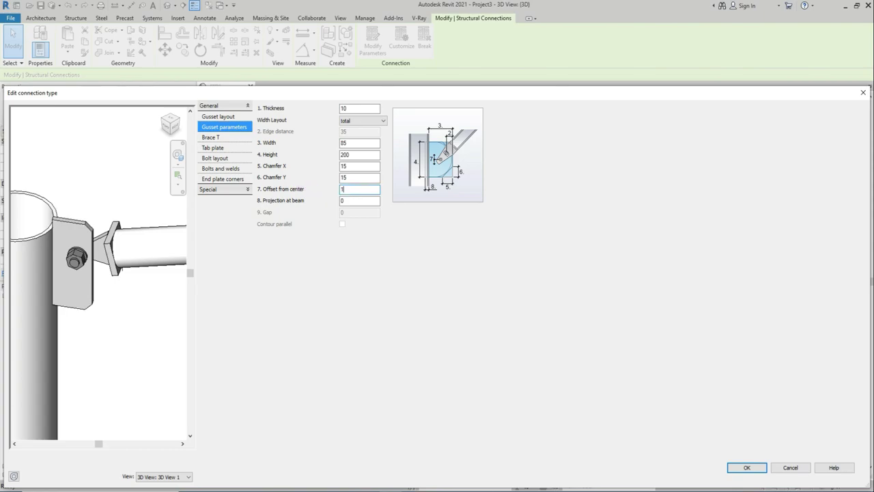
Step: Try gusset offsets of 10, 50, 40 and 35, then settle on 45 and inspect the preview
text(0)
key(Return)
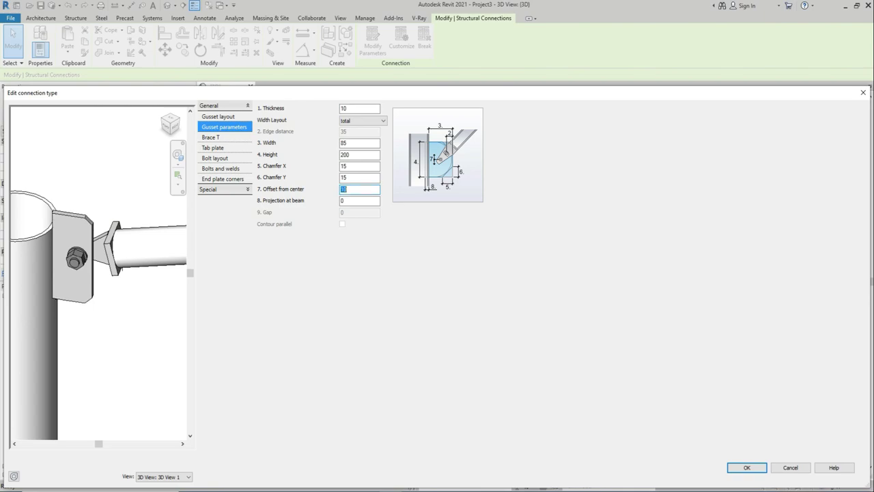
text(0)
key(Return)
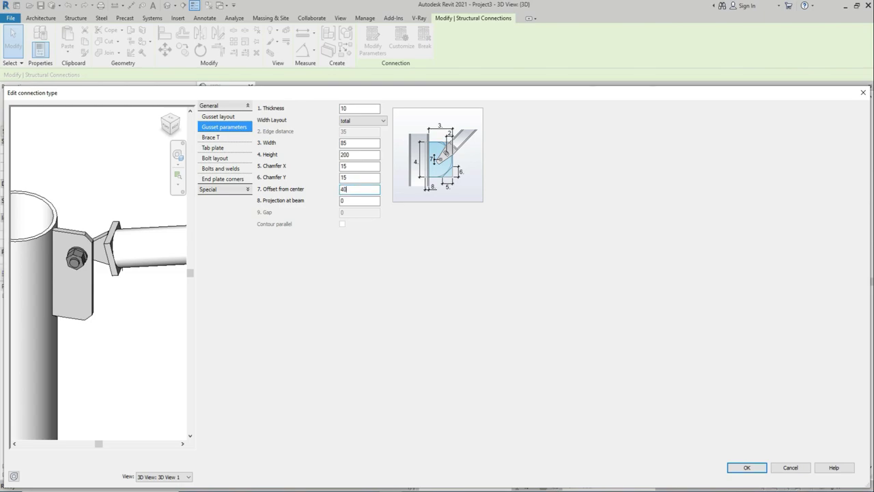
text(35)
key(Return)
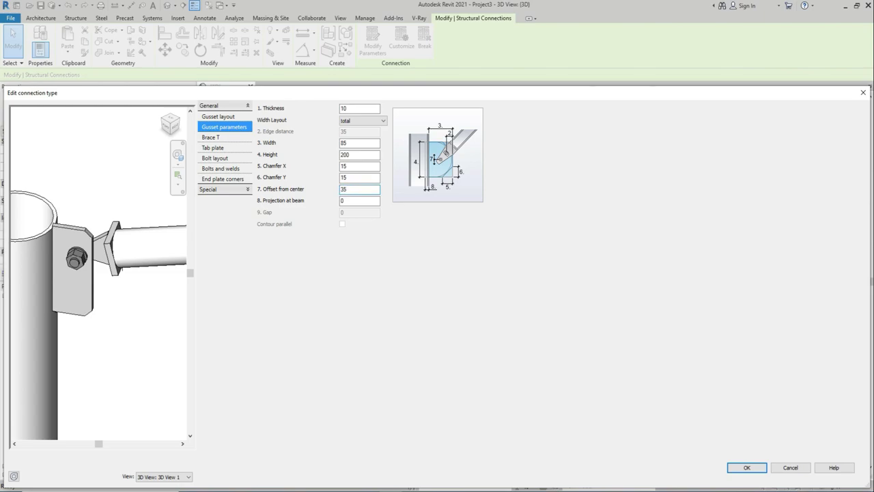
key(Return)
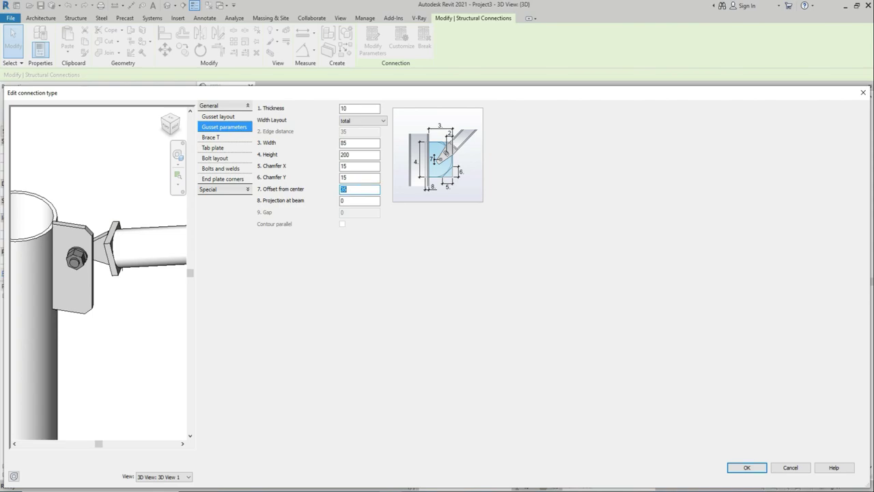
text(45)
key(Return)
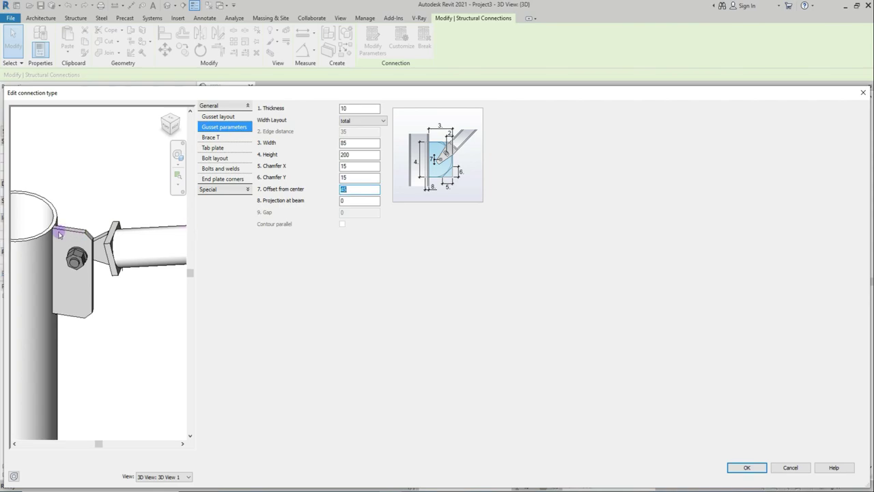
scroll(59, 234, up, 3)
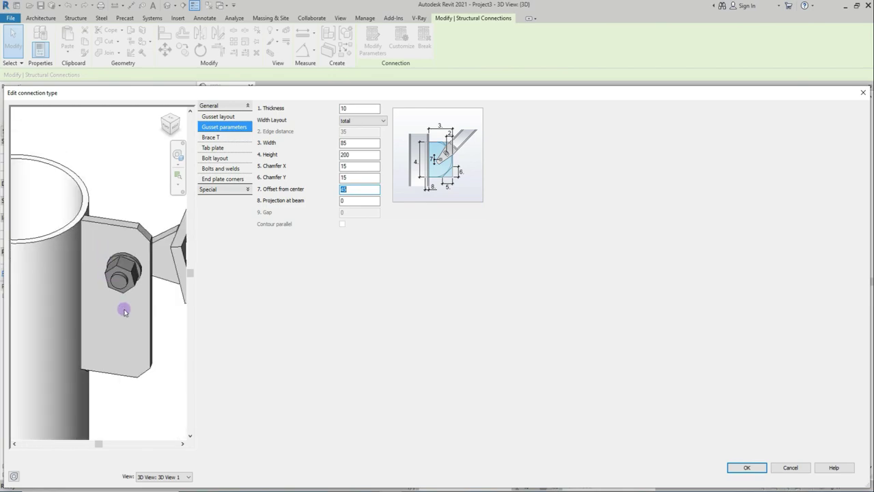
shift+middle_drag(125, 312, 81, 273)
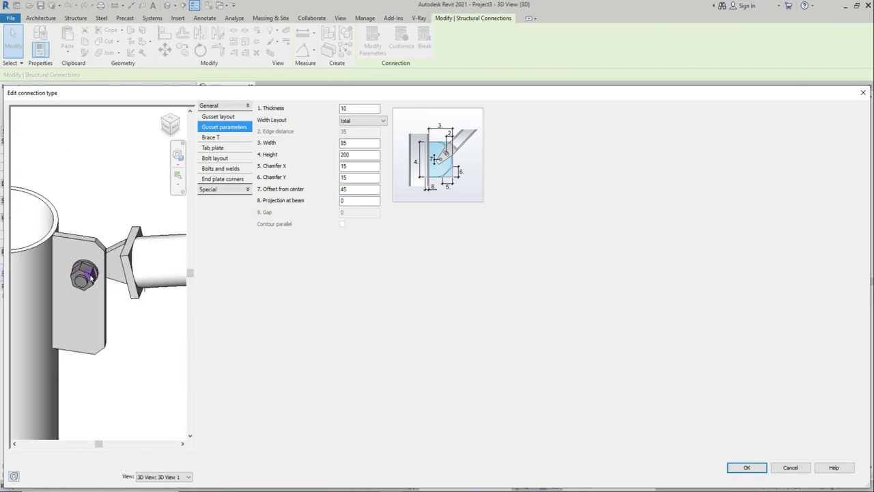
Step: In Gusset layout, try Positioning above, then set it back to below and inspect the preview
click(228, 116)
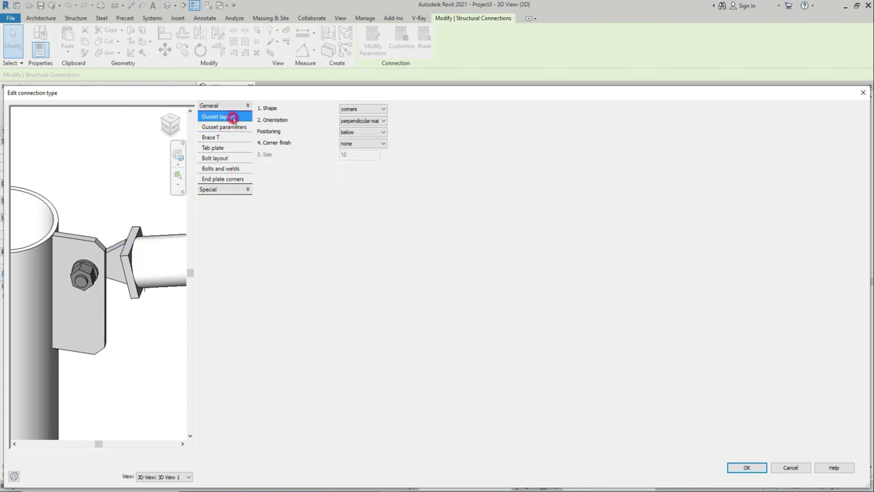
click(367, 131)
click(347, 141)
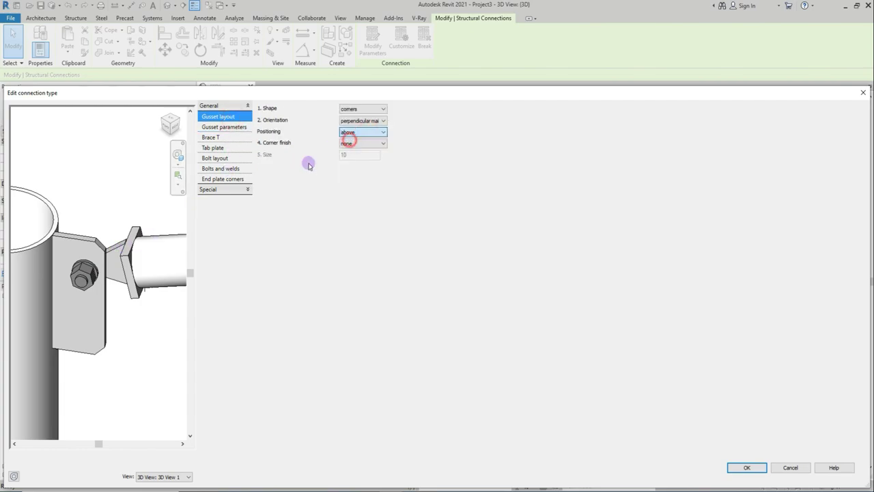
click(367, 131)
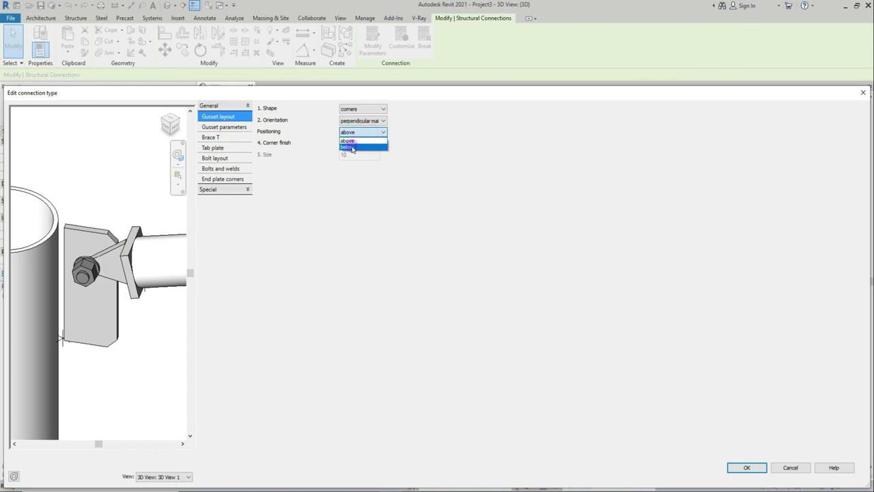
click(348, 145)
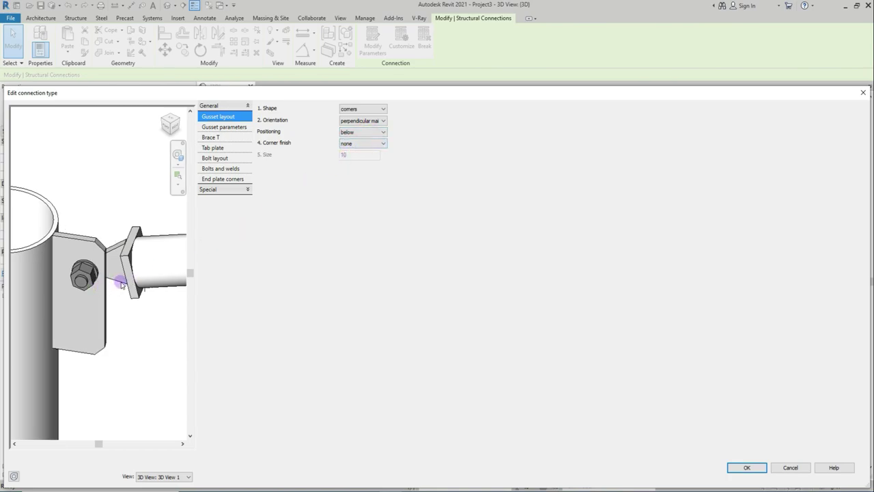
scroll(142, 284, down, 2)
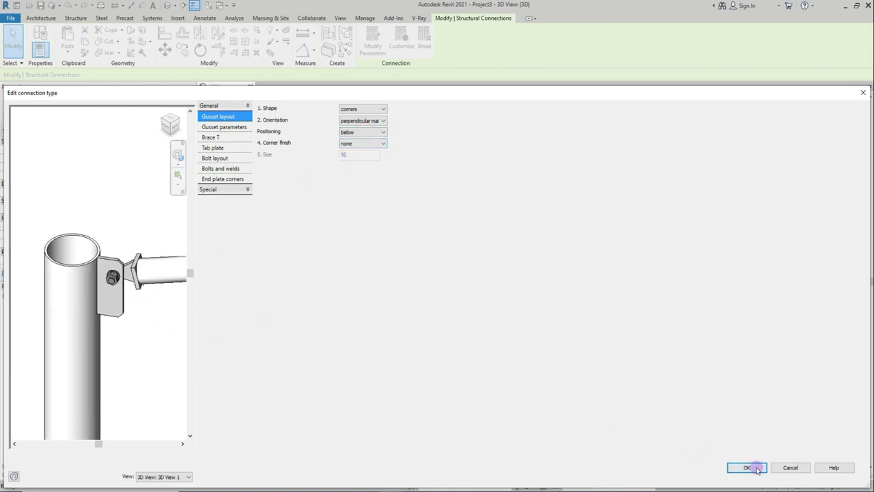
mouse_move(141, 293)
shift+middle_down()
mouse_move(107, 311)
mouse_move(83, 343)
mouse_move(107, 294)
shift+middle_up()
scroll(94, 308, up, 2)
scroll(79, 312, up, 3)
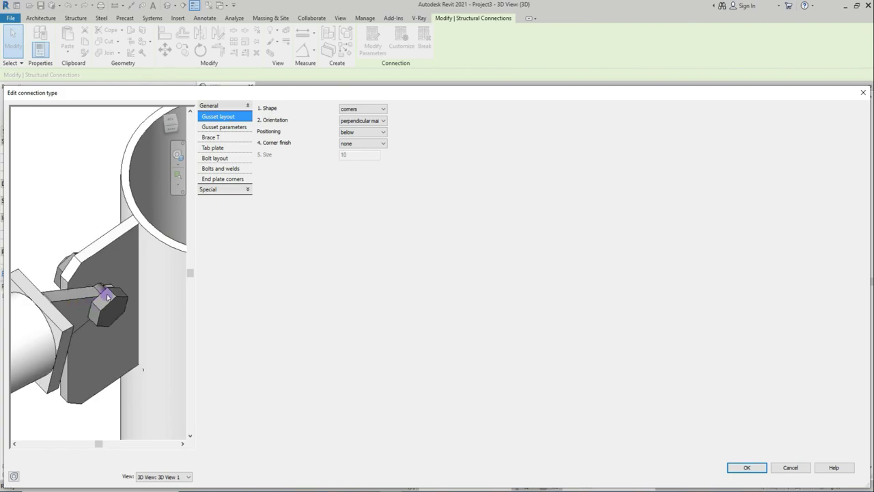
mouse_move(118, 325)
shift+middle_down()
mouse_move(84, 303)
mouse_move(74, 179)
mouse_move(189, 340)
mouse_move(141, 326)
mouse_move(115, 276)
shift+middle_up()
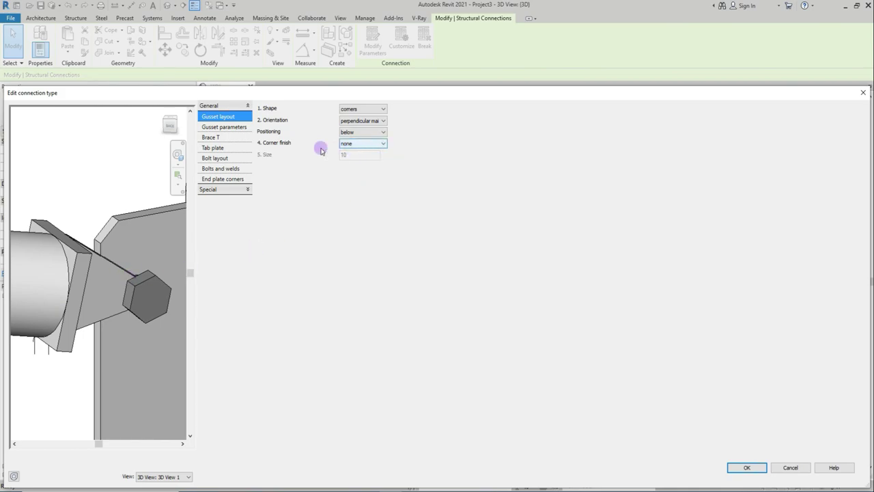
Step: Set tab plate chamfer width and length to 10, keeping projection width layout with 0 projection
click(224, 159)
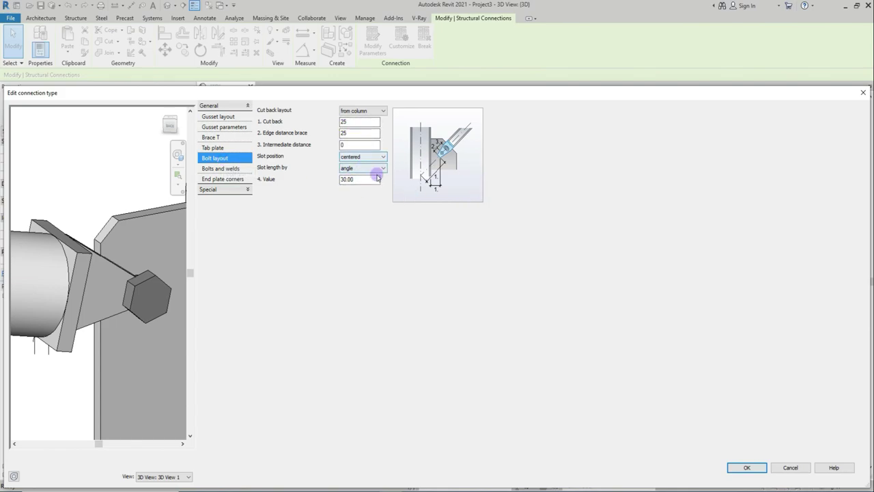
click(367, 180)
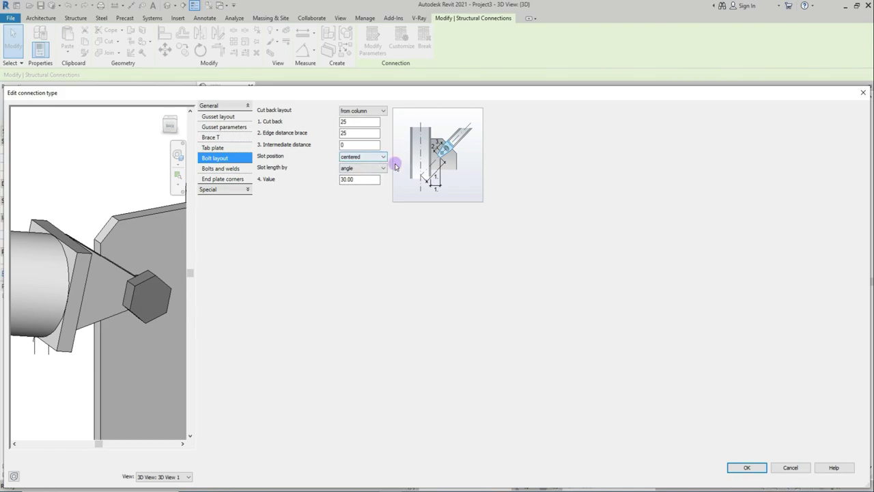
click(225, 148)
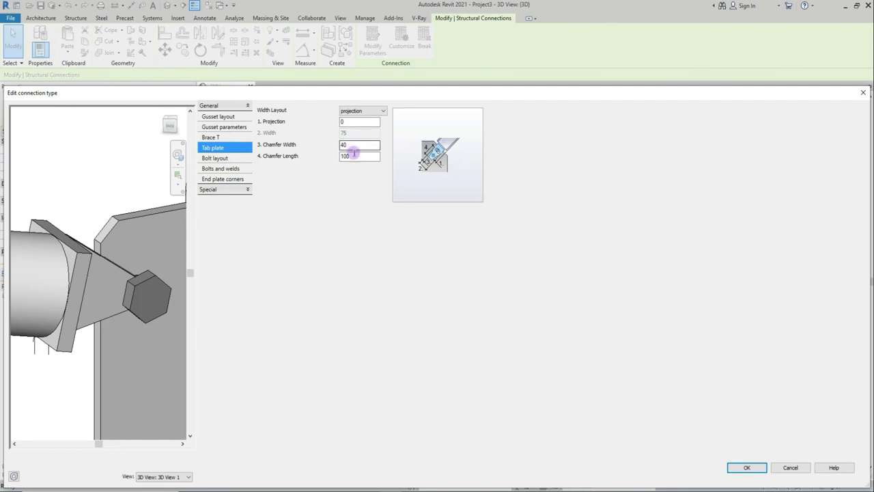
drag(352, 145, 271, 145)
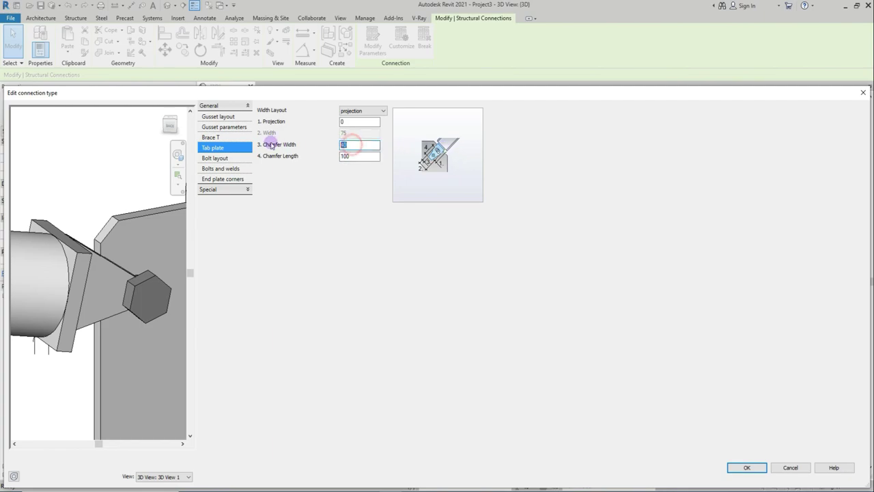
text(10)
key(Return)
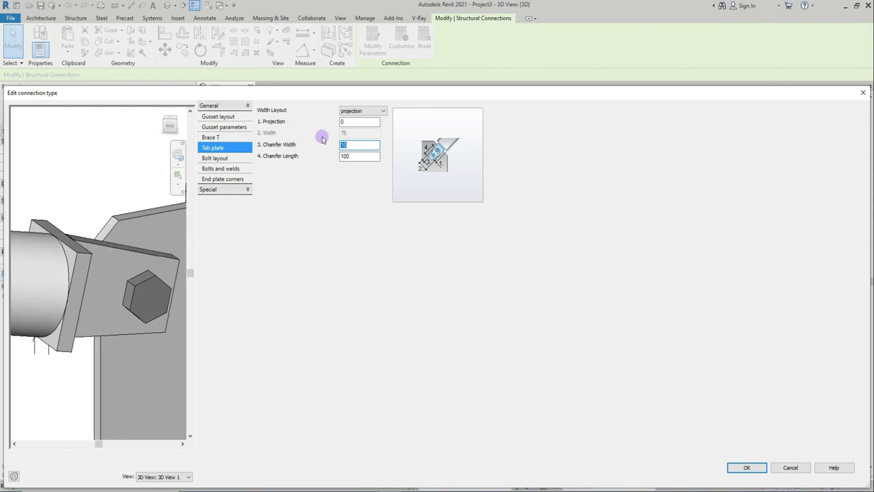
drag(357, 155, 300, 159)
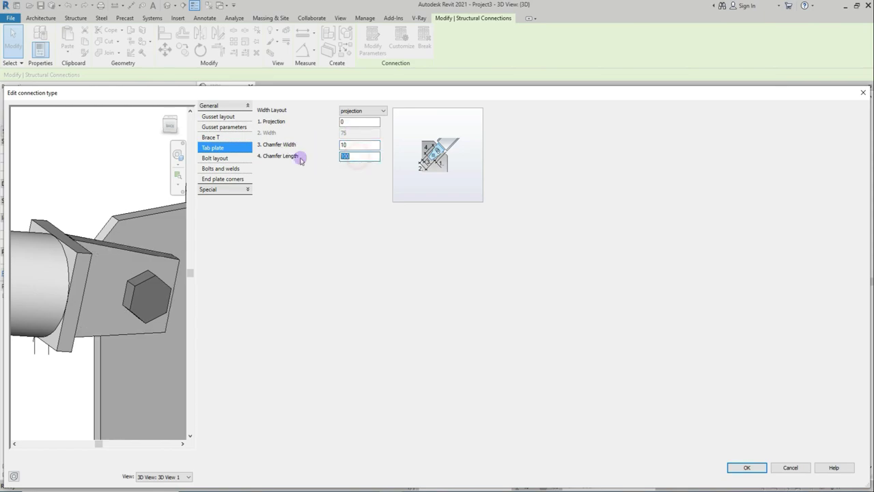
text(10)
key(Return)
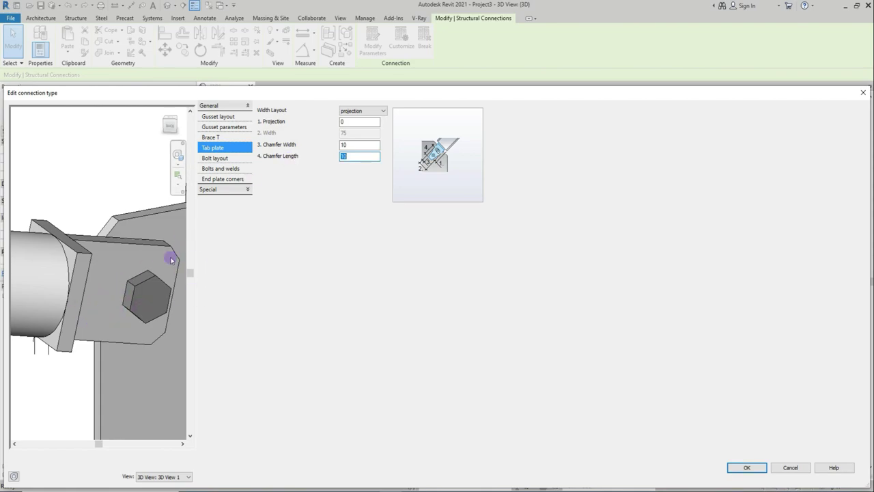
click(172, 284)
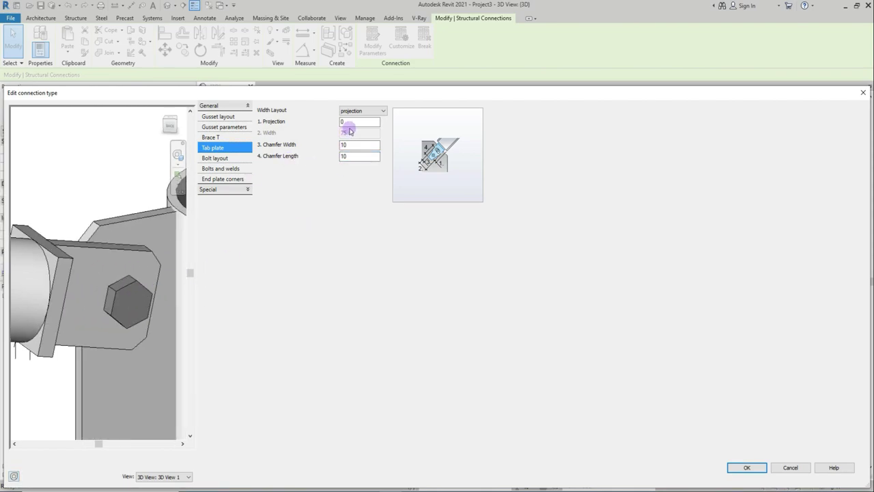
click(362, 112)
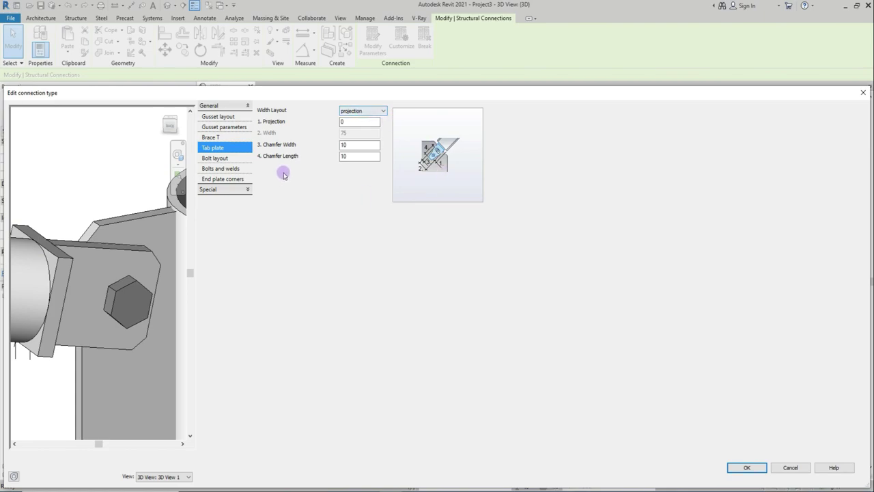
Step: Accept the tab plate changes and close the connection type dialogs
click(747, 467)
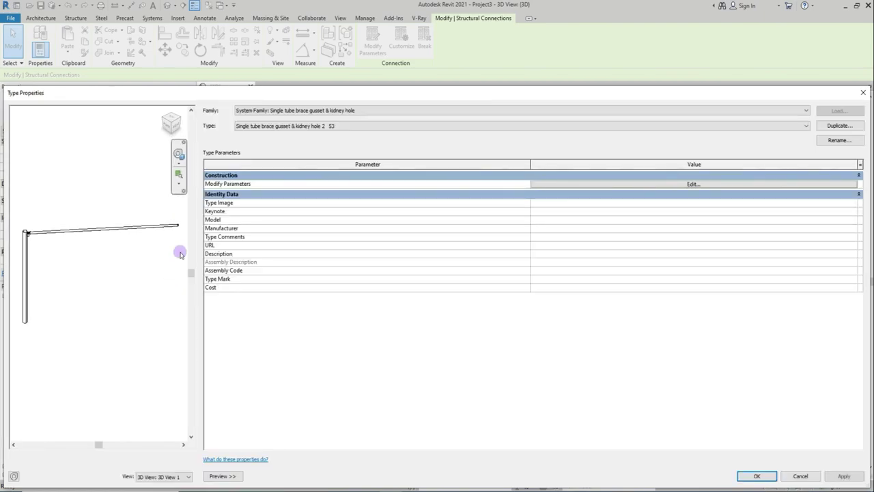
click(757, 473)
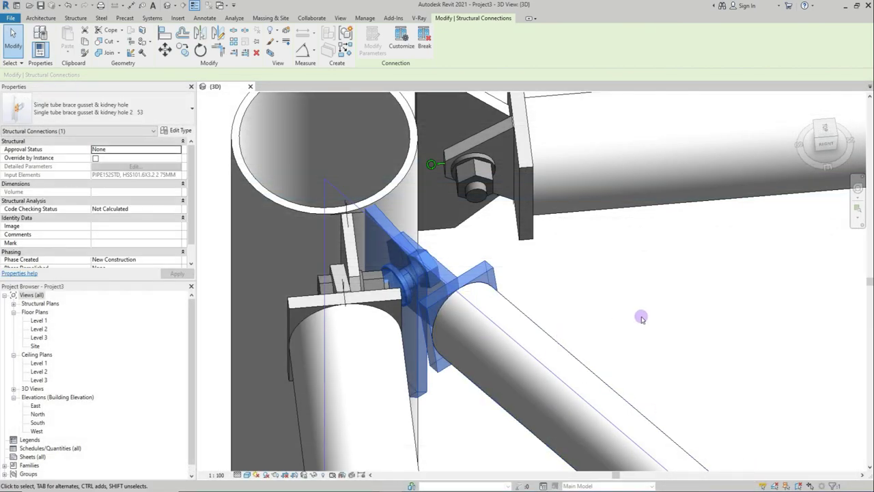
click(614, 286)
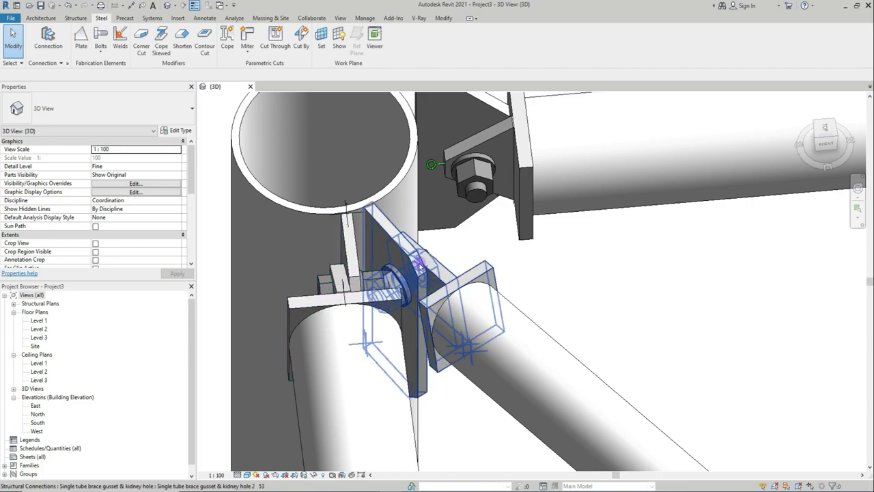
Step: Change the column gusset connection's Gusset layout positioning to above and apply it
click(419, 265)
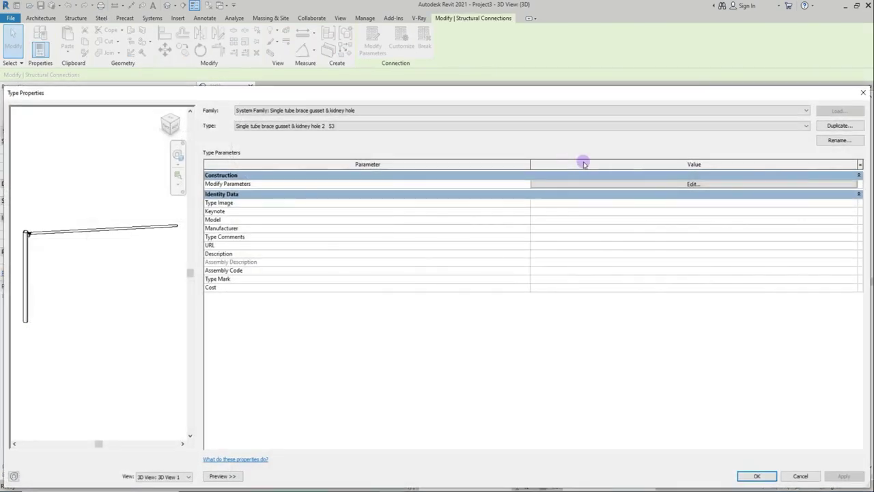
click(666, 183)
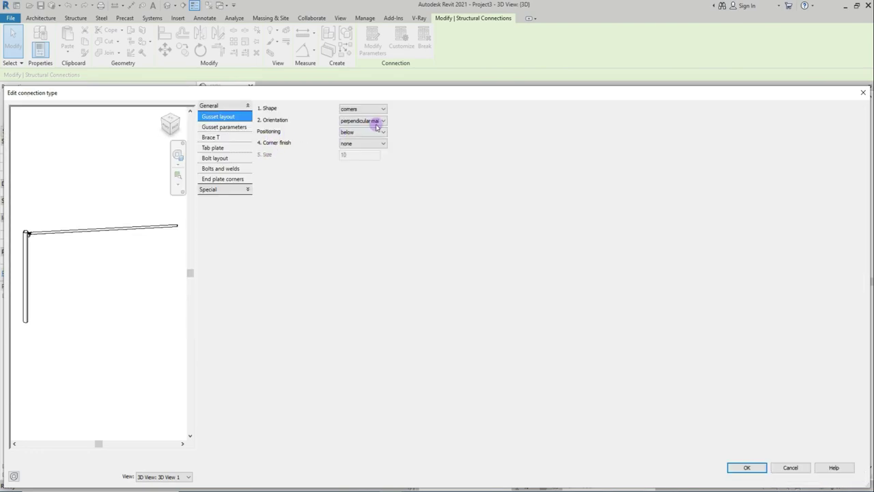
click(376, 127)
click(345, 139)
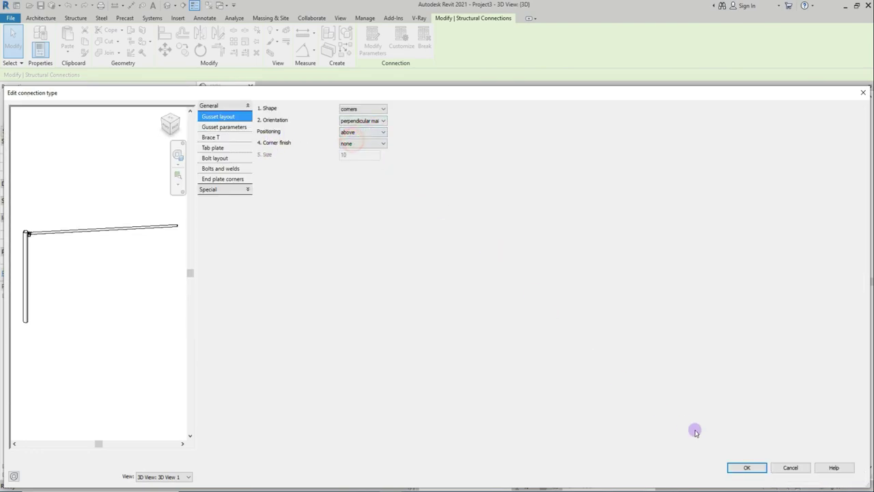
click(746, 468)
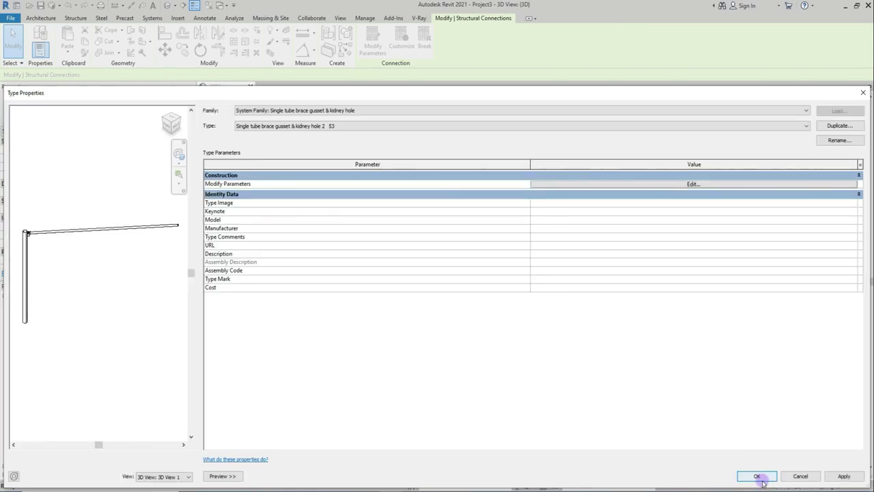
click(748, 473)
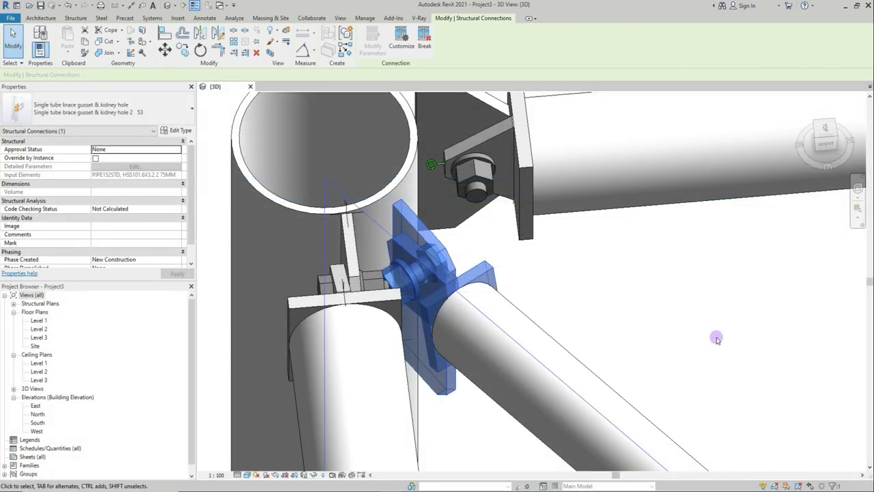
click(715, 338)
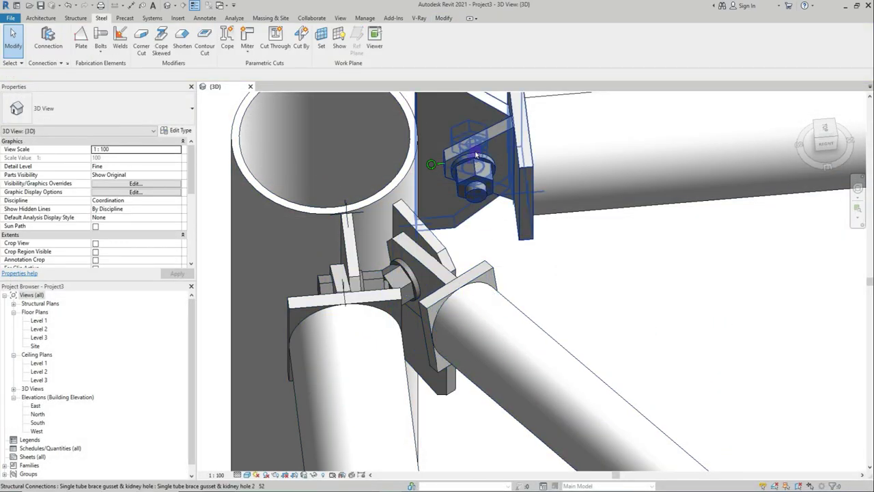
Step: Reduce the lower brace connection's tab plate chamfer width and length from 40 and 100 to 10
click(350, 276)
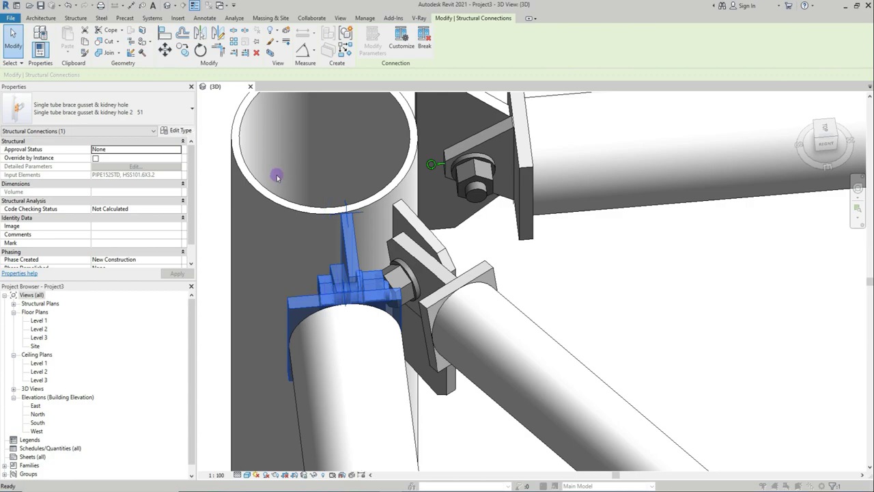
click(177, 130)
click(718, 185)
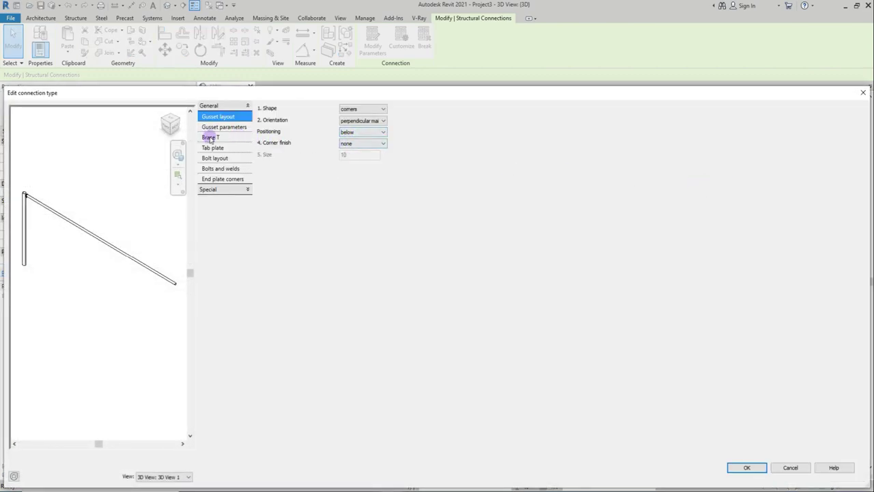
click(214, 148)
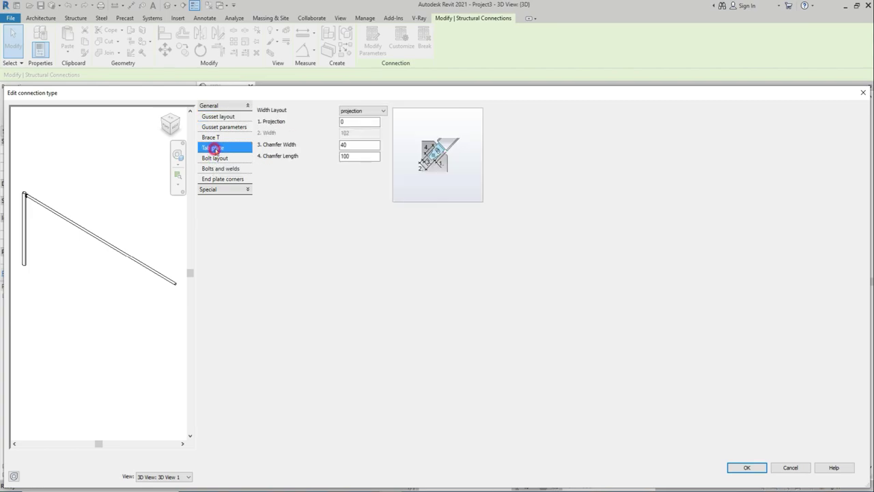
double_click(363, 142)
double_click(360, 155)
scroll(56, 248, up, 2)
scroll(62, 244, up, 2)
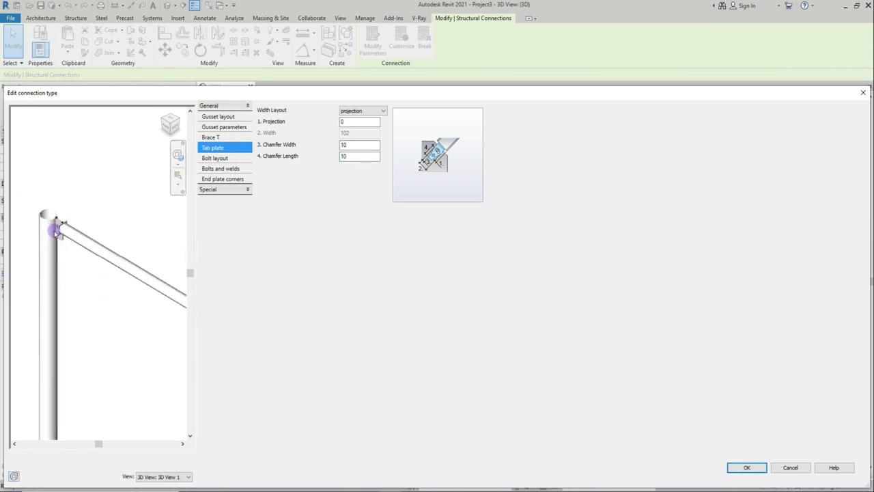
scroll(50, 238, up, 3)
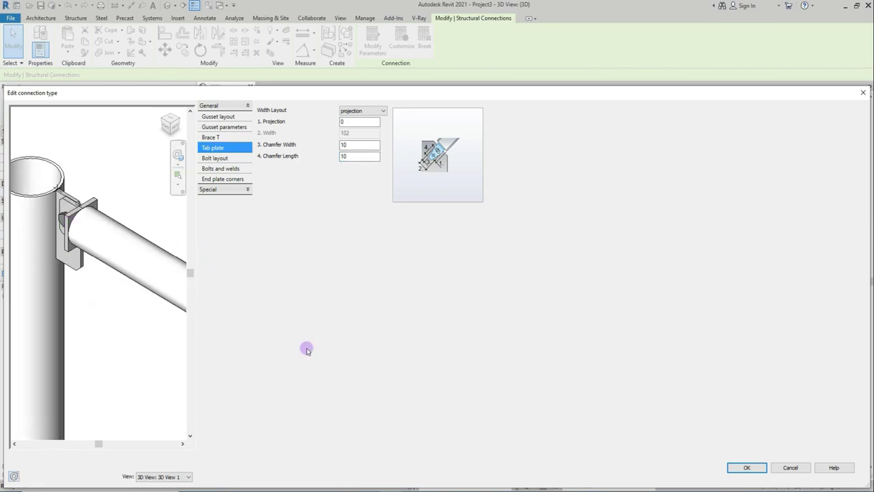
click(746, 467)
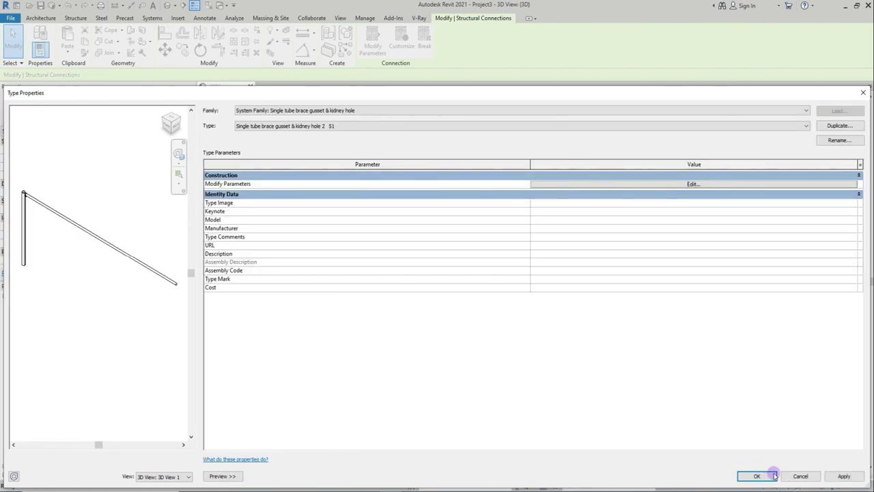
click(765, 473)
click(644, 313)
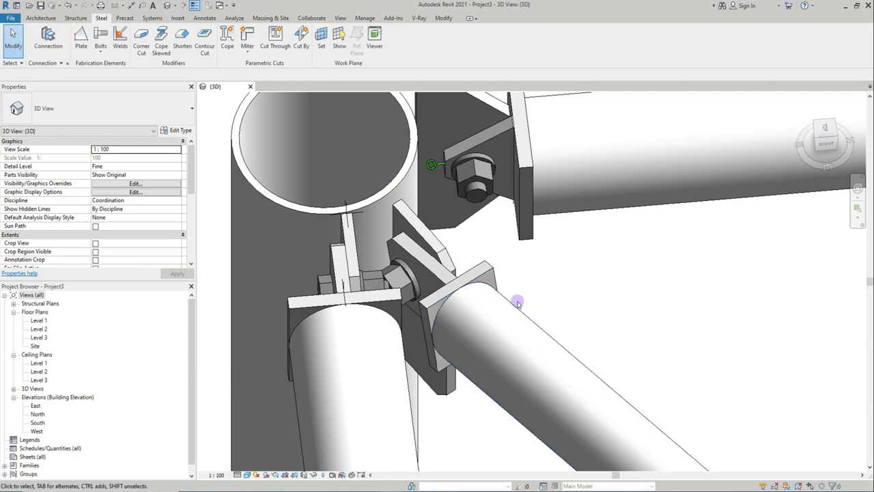
Step: Orbit to the left column and cut its upper brace connection's tab plate chamfers to 10 by 10
scroll(495, 314, down, 5)
scroll(498, 321, down, 5)
scroll(523, 233, down, 3)
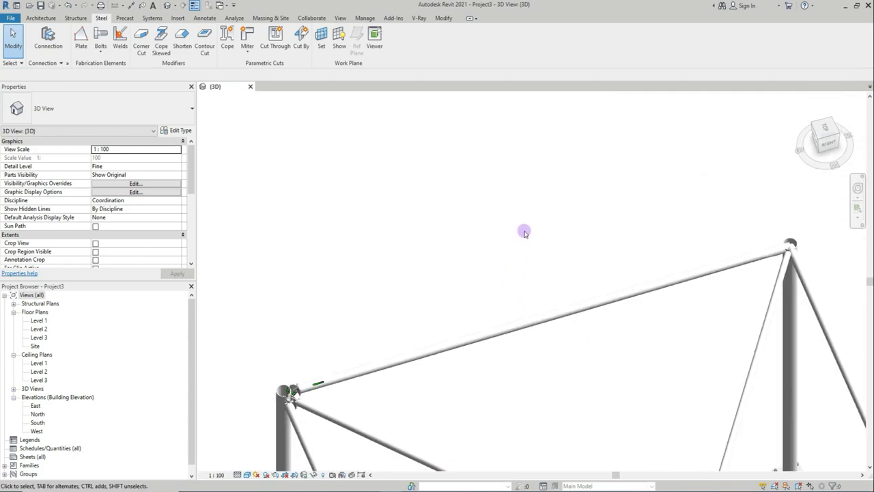
scroll(531, 326, down, 3)
shift+middle_drag(530, 326, 537, 350)
scroll(422, 360, up, 3)
scroll(419, 358, up, 4)
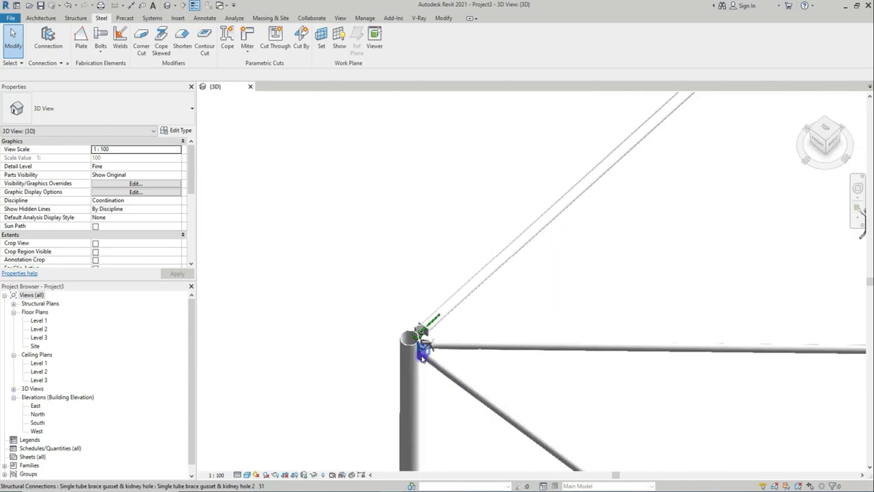
scroll(415, 353, up, 5)
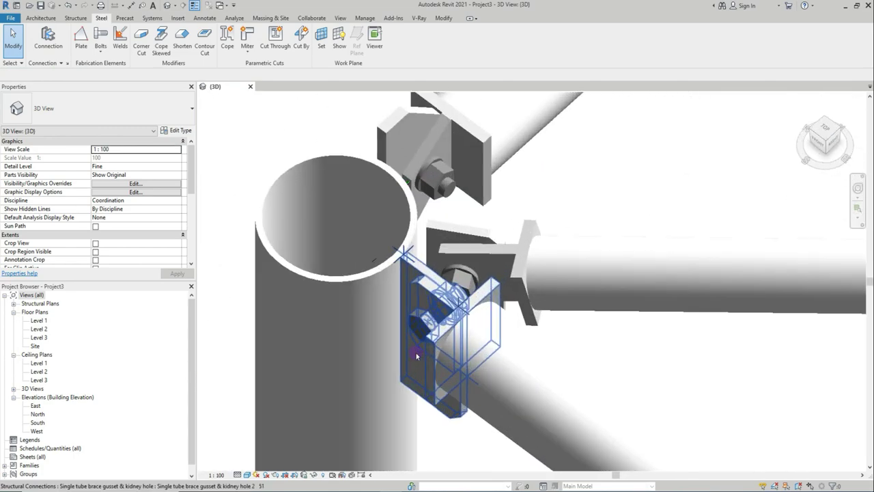
click(410, 137)
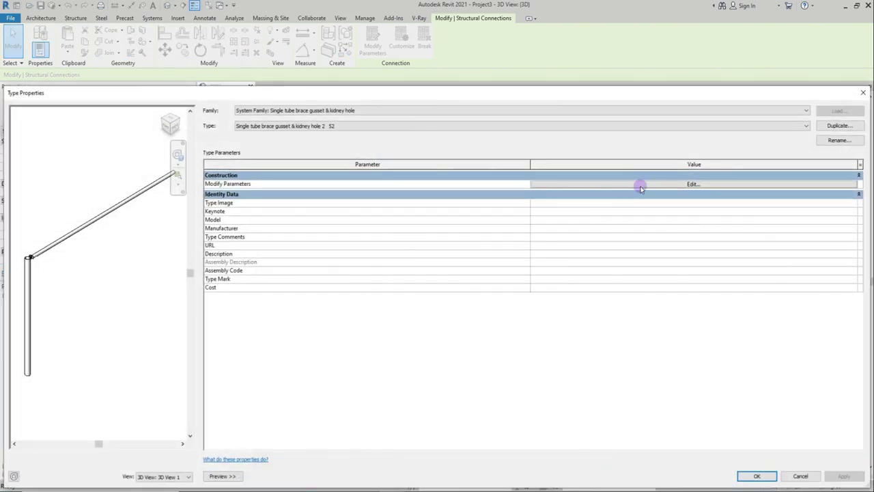
click(639, 185)
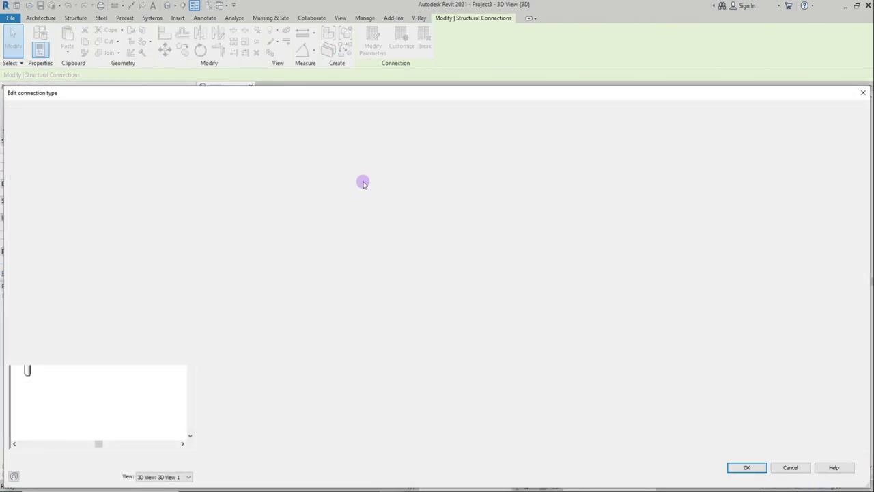
click(211, 148)
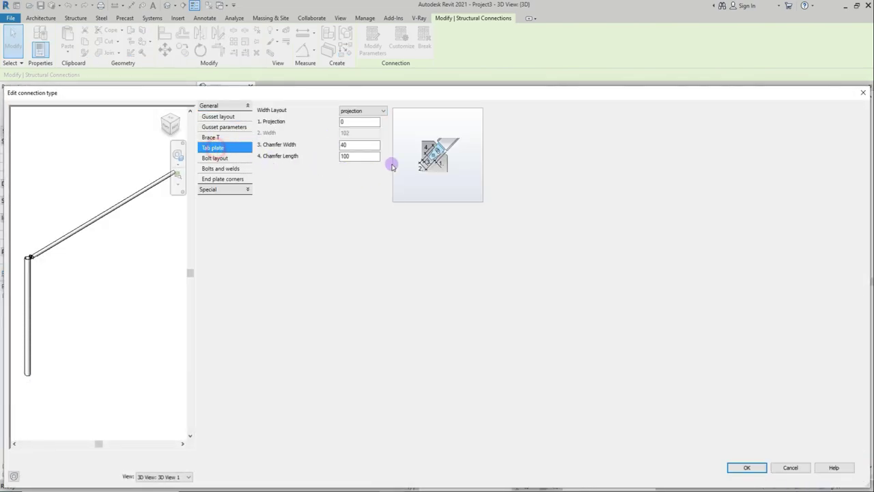
double_click(350, 144)
text(10)
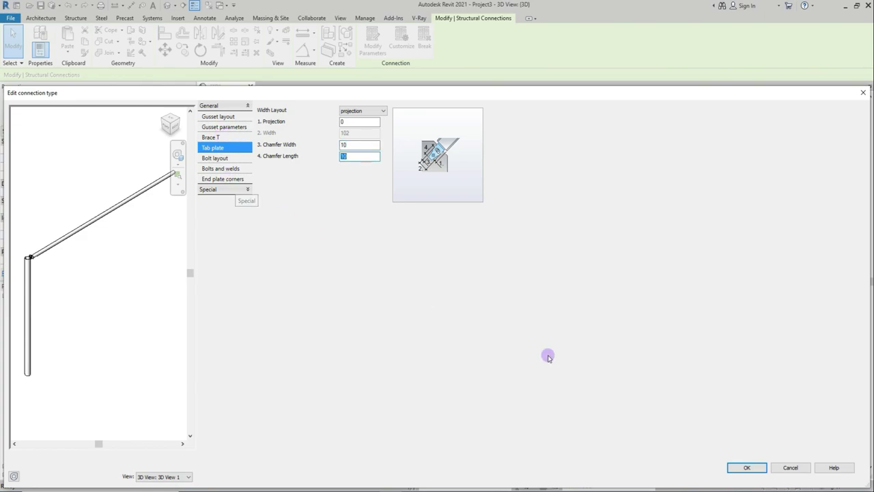
click(743, 467)
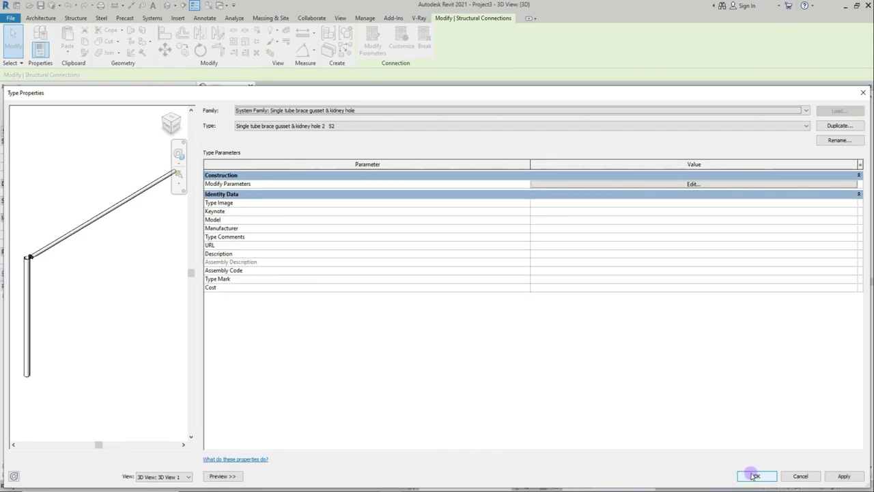
click(751, 474)
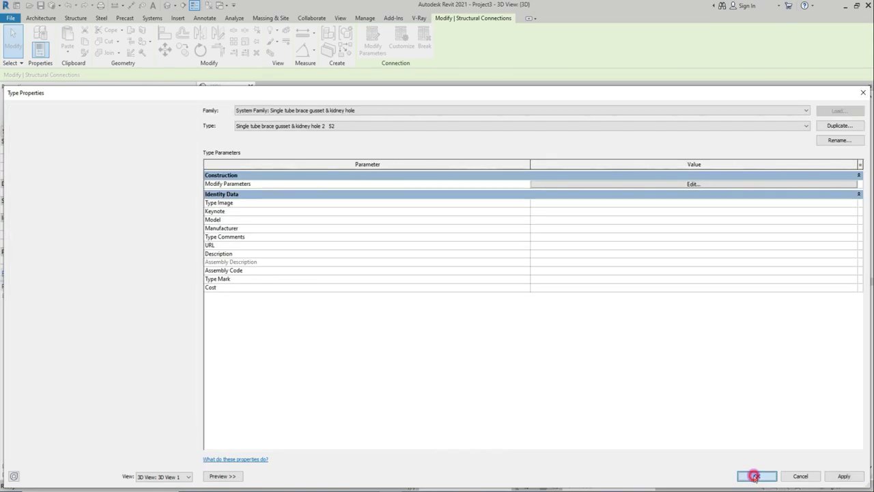
click(693, 388)
scroll(703, 387, down, 3)
Step: Zoom in on the column joint and select the brace gusset connection
scroll(499, 272, down, 3)
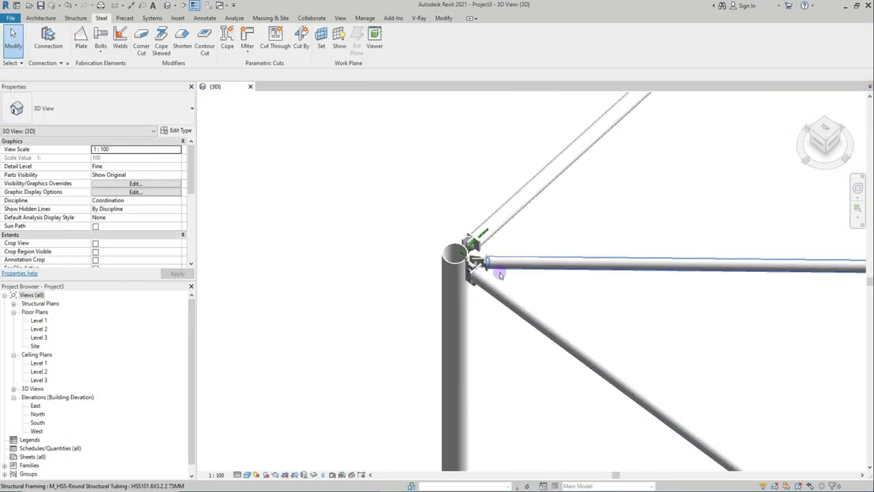
scroll(544, 332, down, 2)
scroll(460, 347, down, 3)
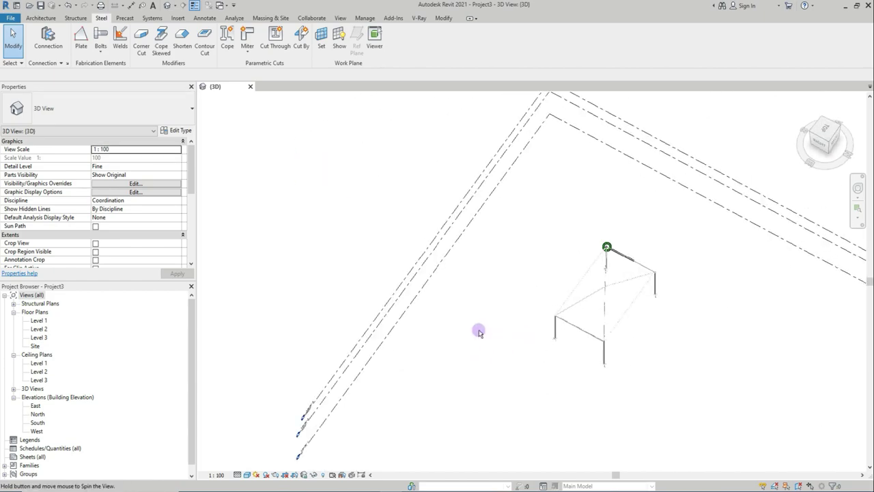
scroll(474, 332, up, 2)
scroll(626, 235, up, 3)
scroll(625, 243, up, 3)
scroll(664, 296, up, 3)
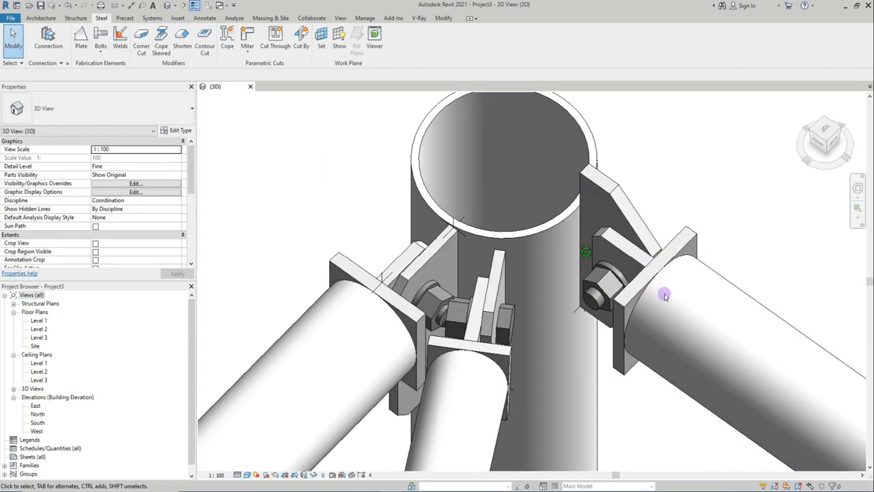
scroll(615, 328, down, 5)
scroll(632, 300, down, 3)
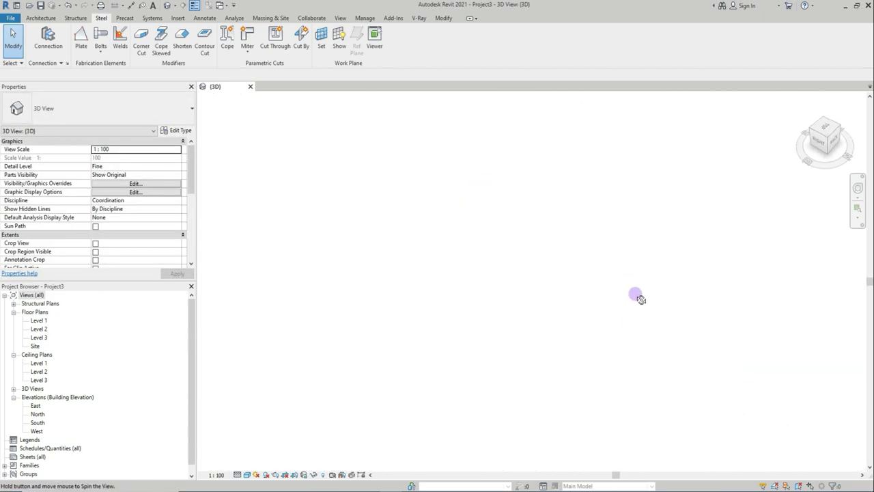
scroll(591, 252, up, 4)
scroll(562, 269, up, 2)
scroll(494, 277, up, 2)
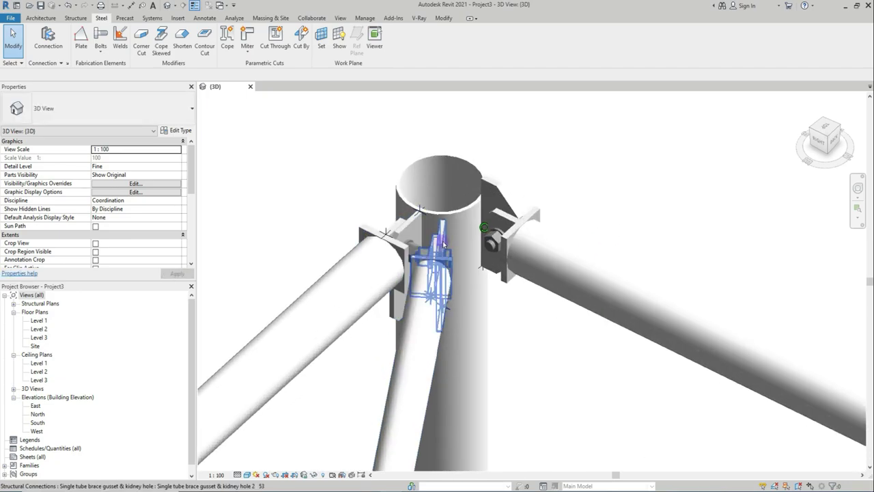
scroll(532, 233, up, 2)
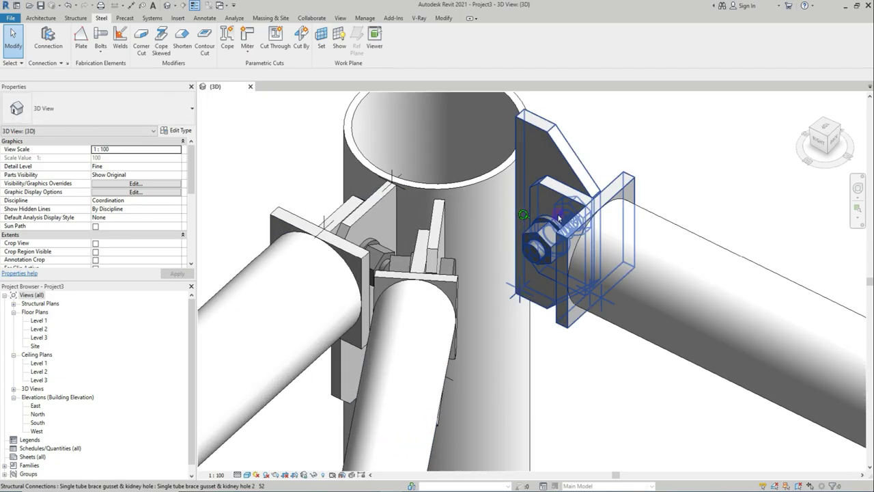
click(562, 150)
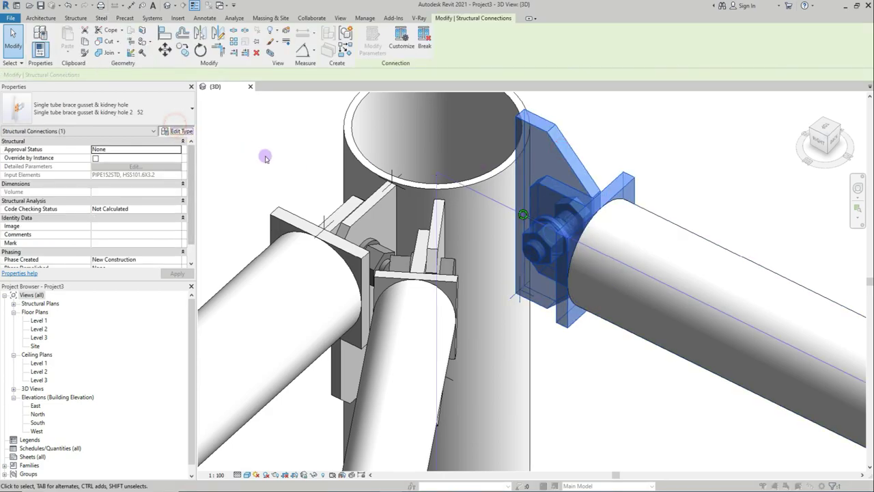
Step: Change the '2 52' connection type's gusset offset from center and accept the change
double_click(472, 250)
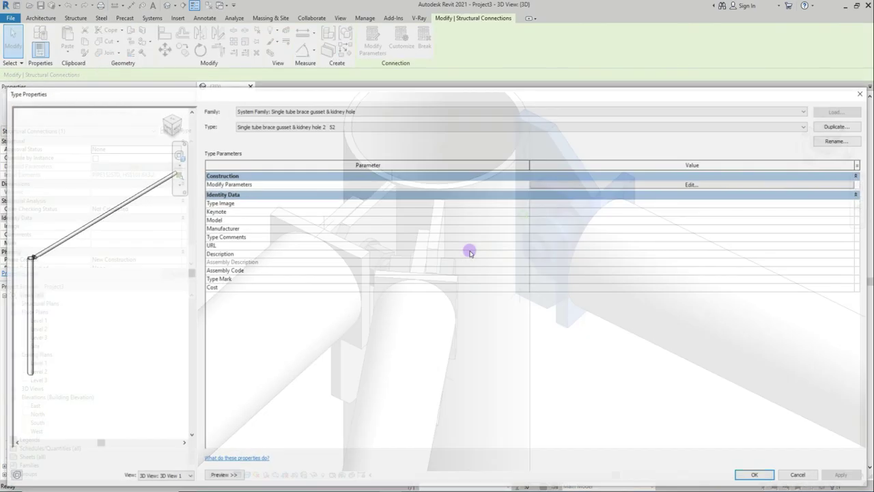
click(663, 185)
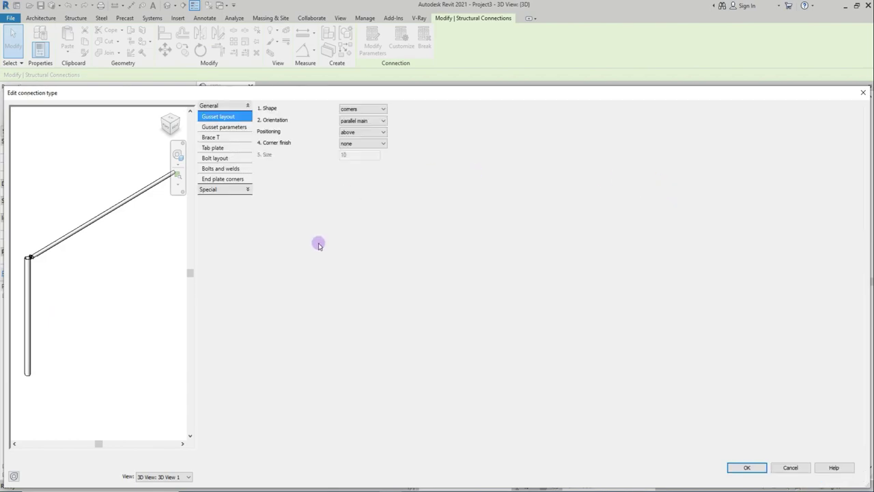
click(222, 128)
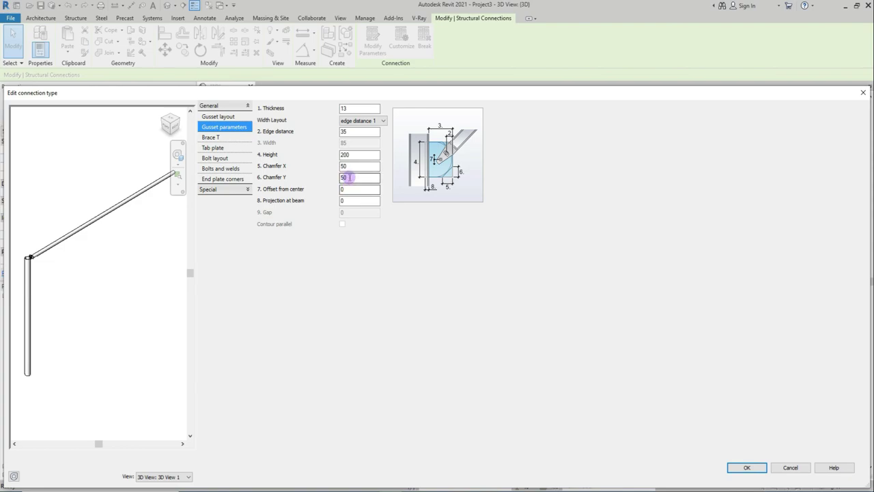
double_click(348, 189)
text(50)
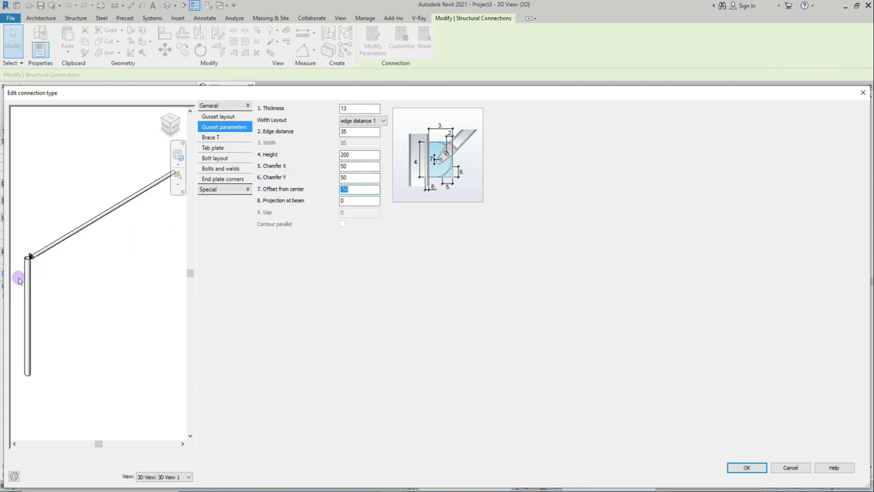
scroll(31, 258, up, 1)
scroll(27, 256, up, 3)
scroll(41, 258, up, 3)
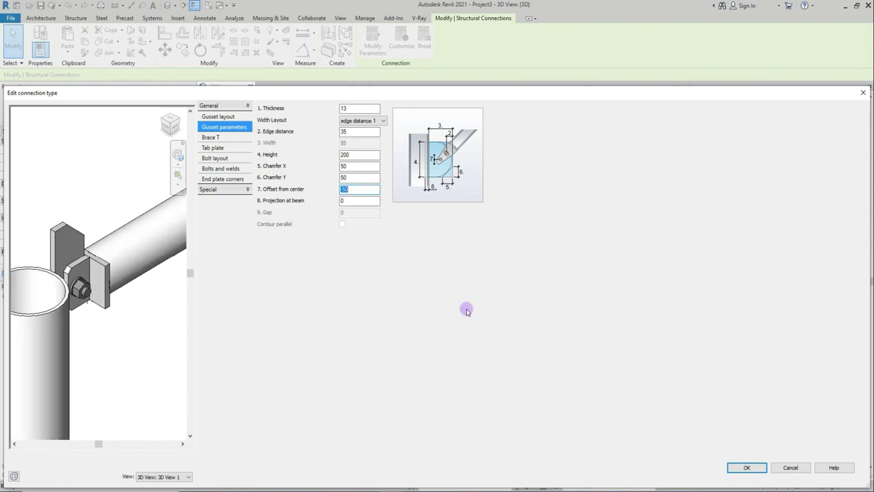
click(409, 361)
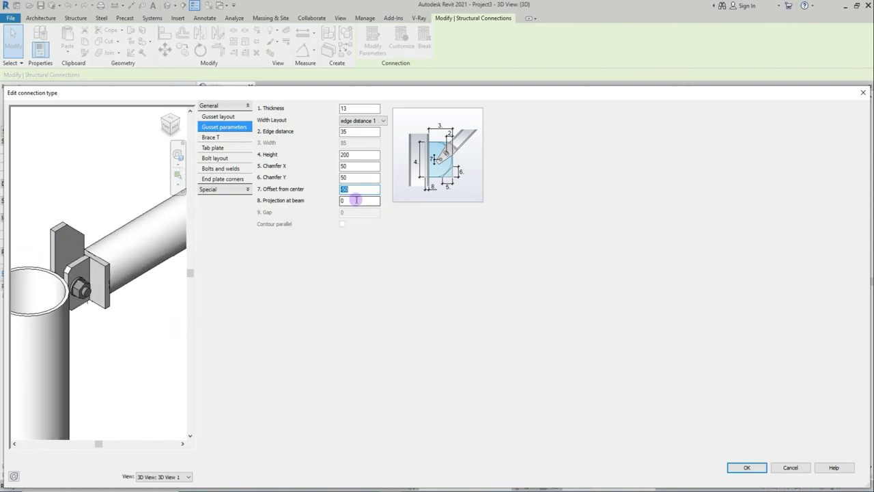
key(shift+Tab)
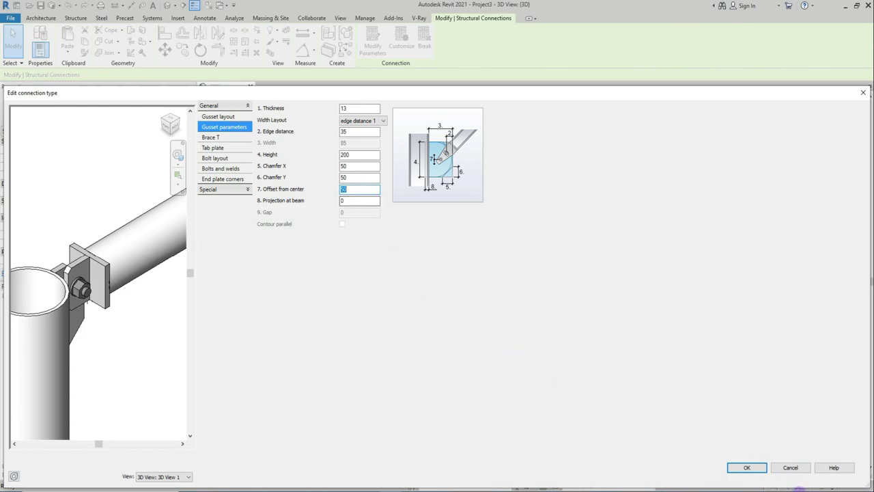
click(744, 467)
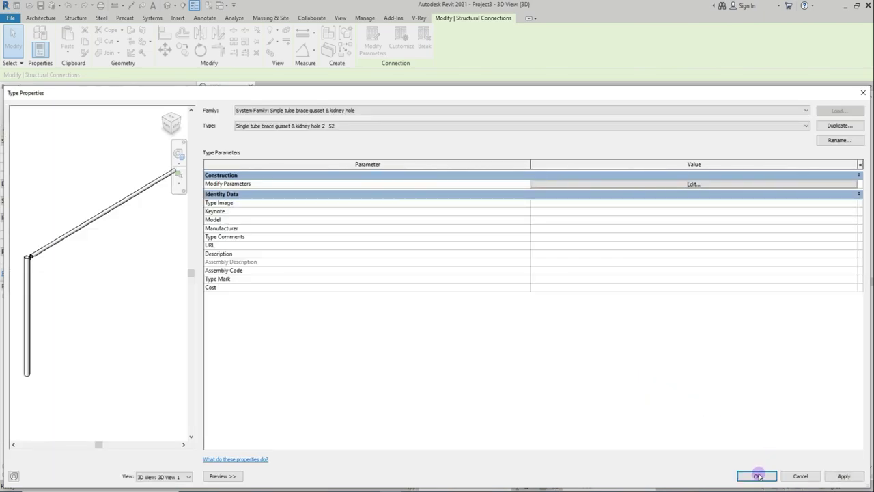
click(755, 472)
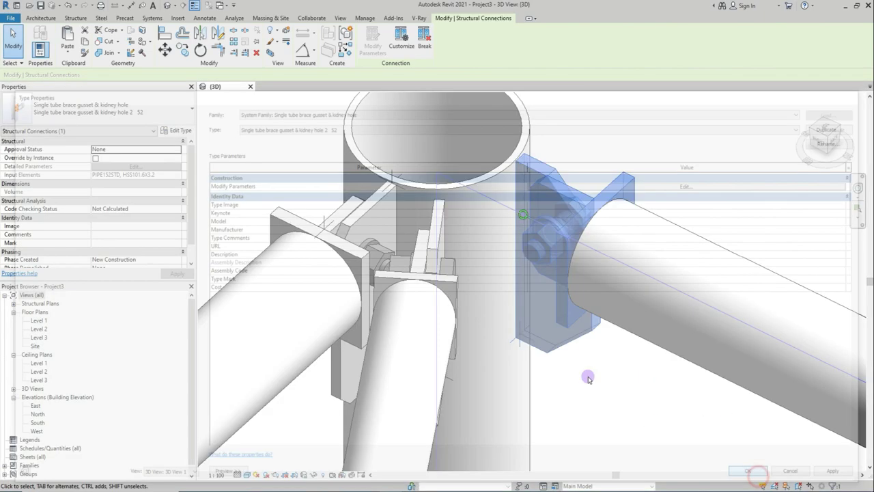
click(643, 394)
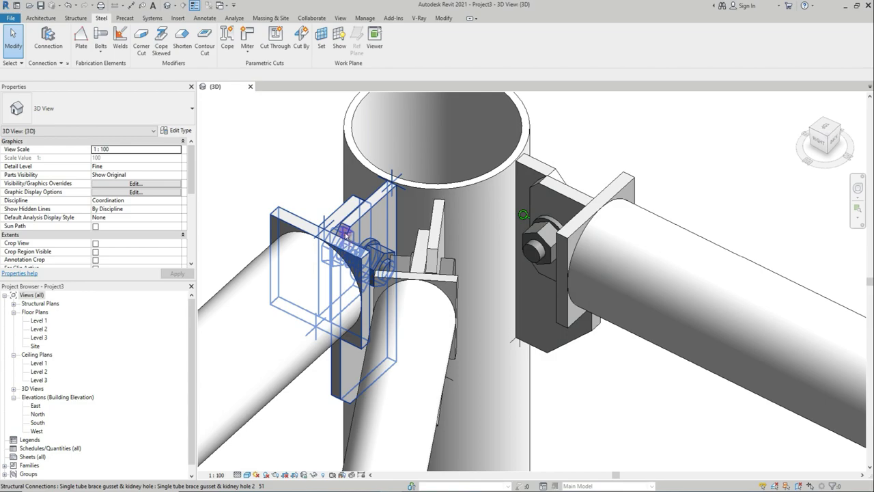
Step: Reduce the '2 52' connection type's gusset Chamfer X and Chamfer Y from 50 to 10
click(534, 173)
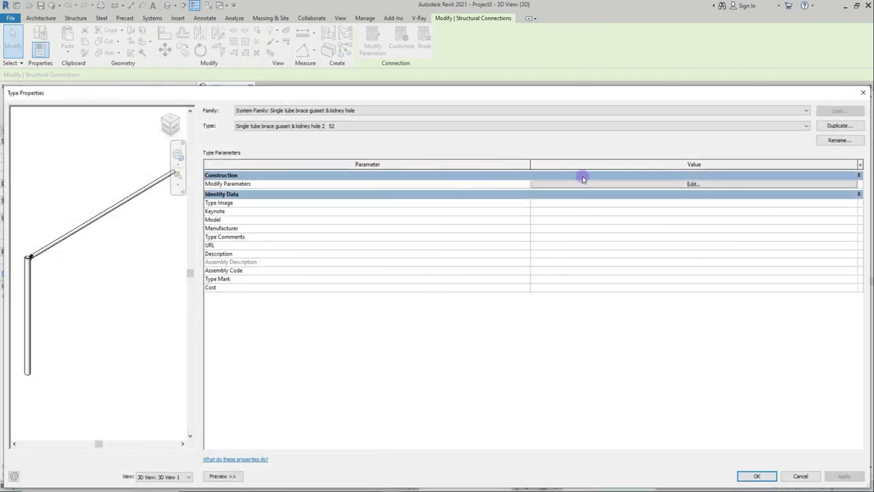
click(659, 179)
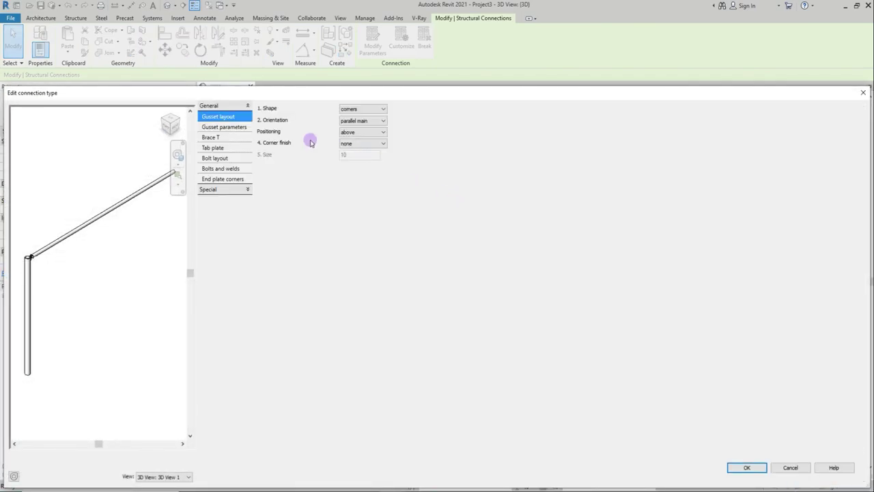
click(220, 127)
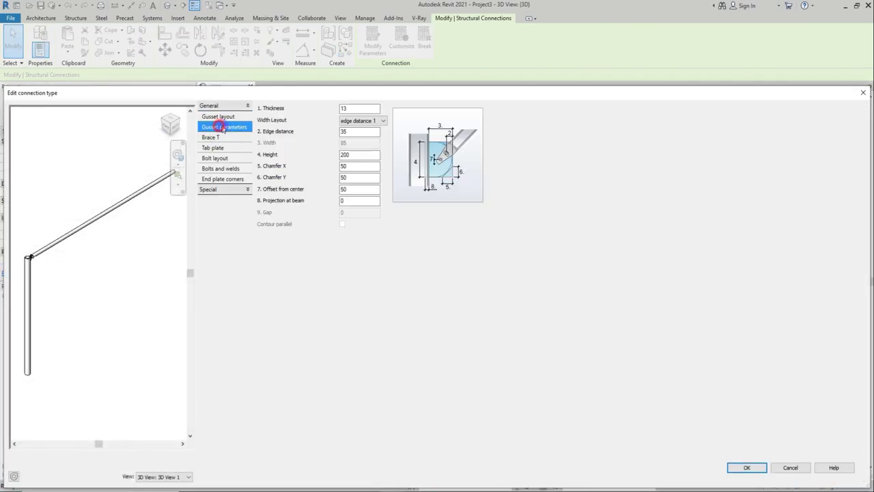
double_click(350, 166)
text(10)
click(746, 467)
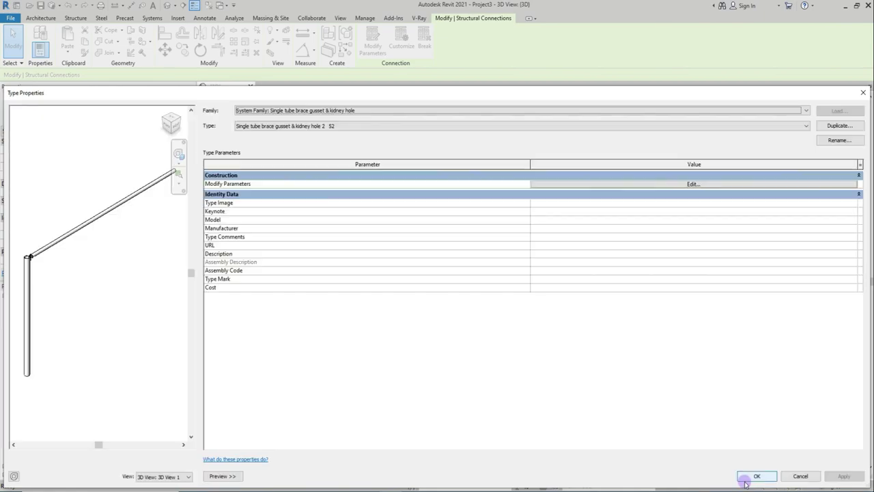
click(747, 474)
click(621, 386)
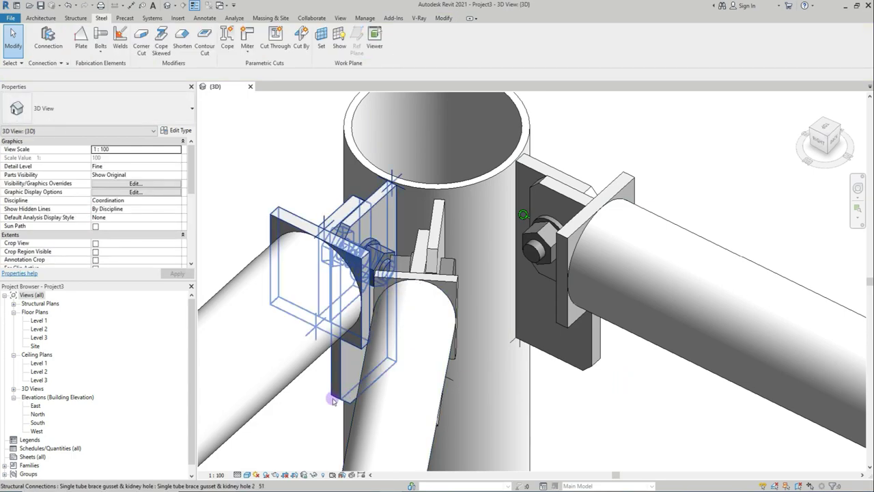
Step: Set the '2 52' connection type's gusset Chamfer X and Chamfer Y to 15
click(589, 366)
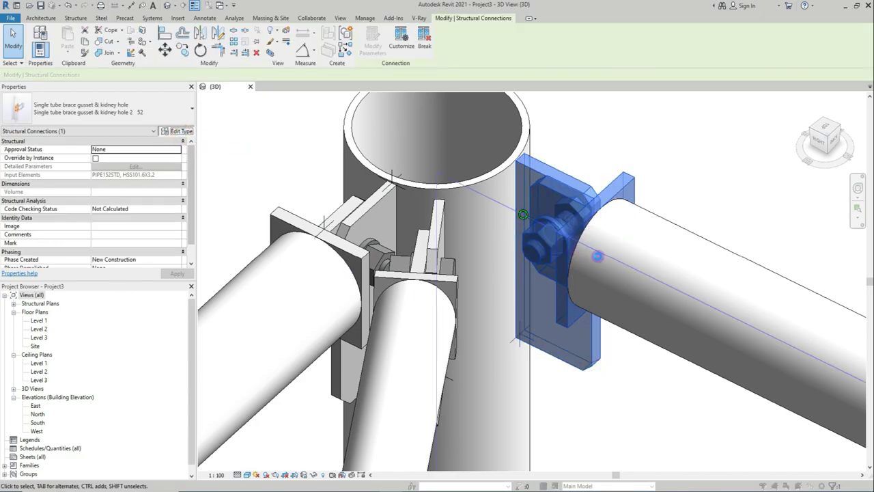
double_click(596, 258)
click(638, 187)
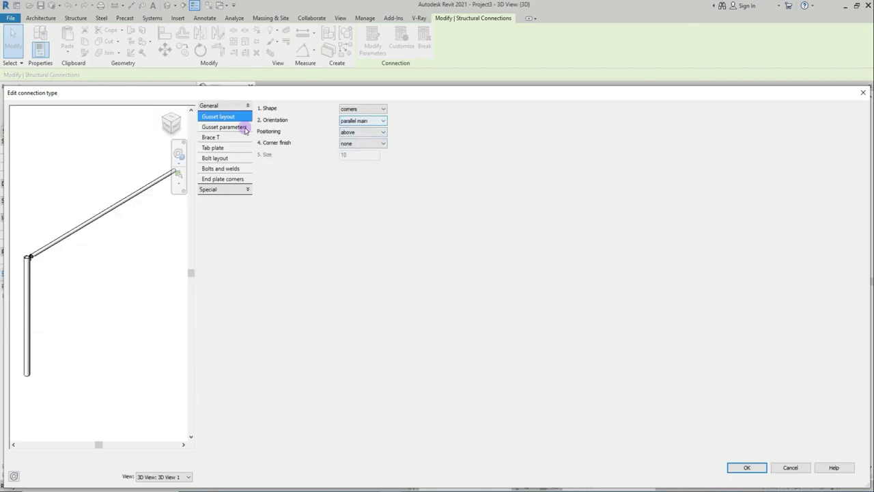
click(244, 129)
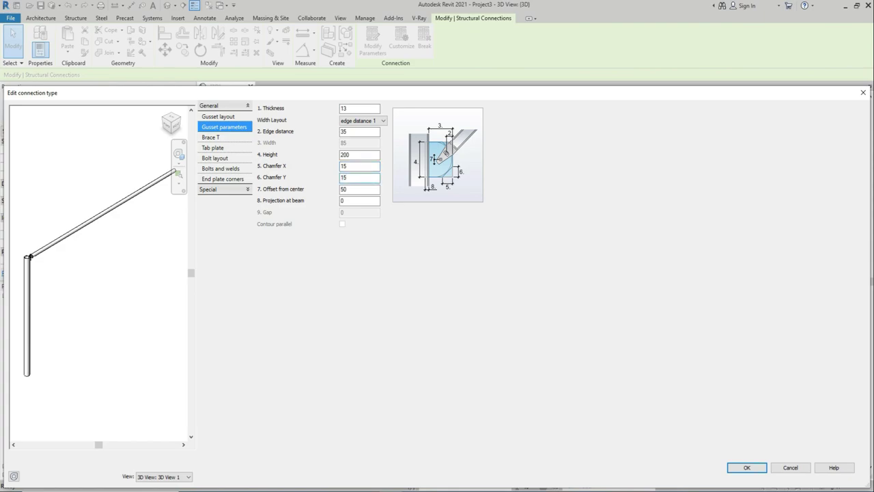
click(745, 468)
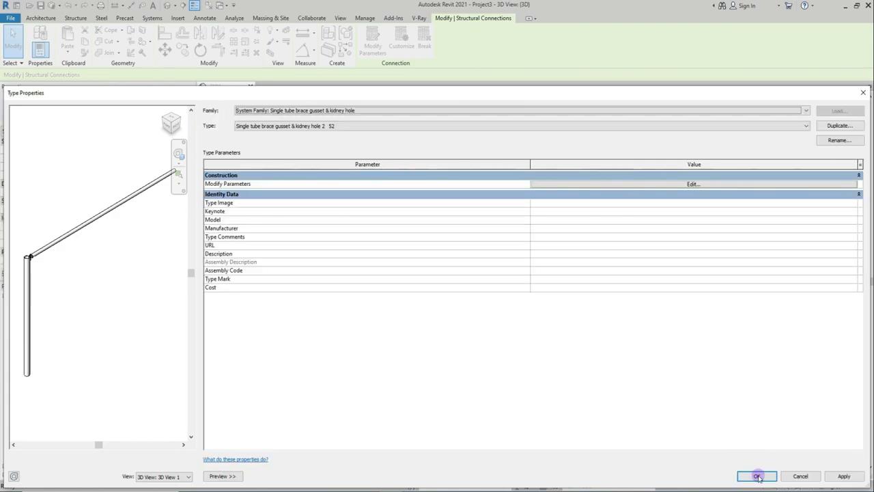
click(757, 477)
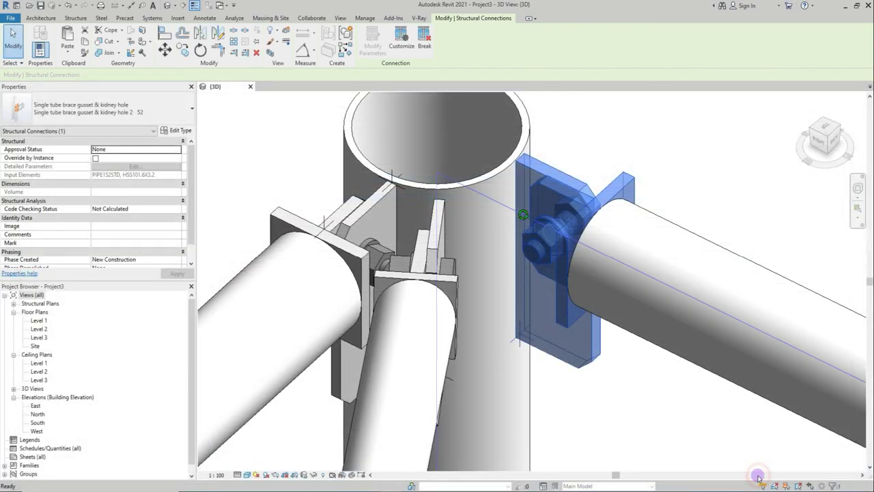
click(666, 410)
scroll(595, 238, down, 2)
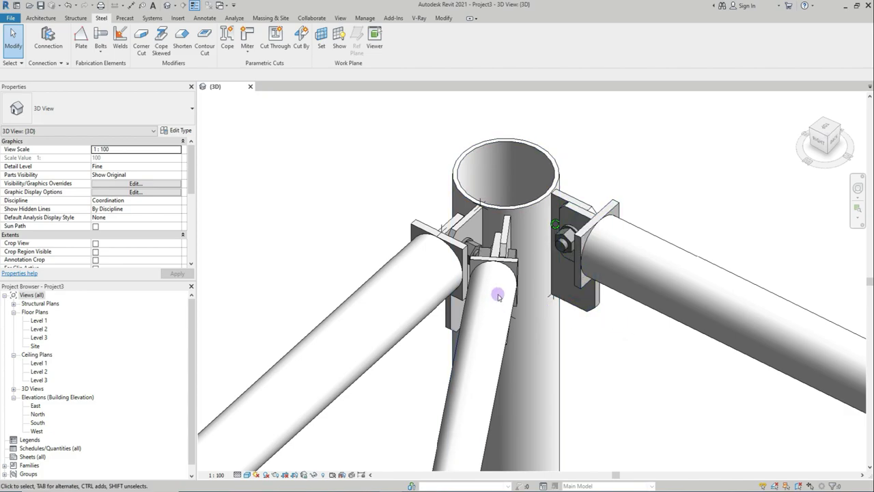
scroll(498, 295, down, 5)
scroll(498, 201, down, 3)
scroll(365, 318, down, 2)
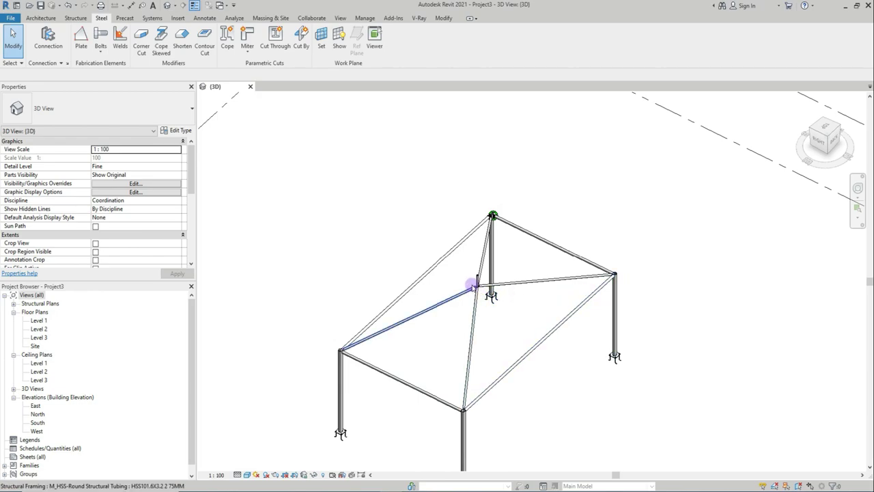
scroll(478, 288, up, 3)
scroll(478, 288, up, 1)
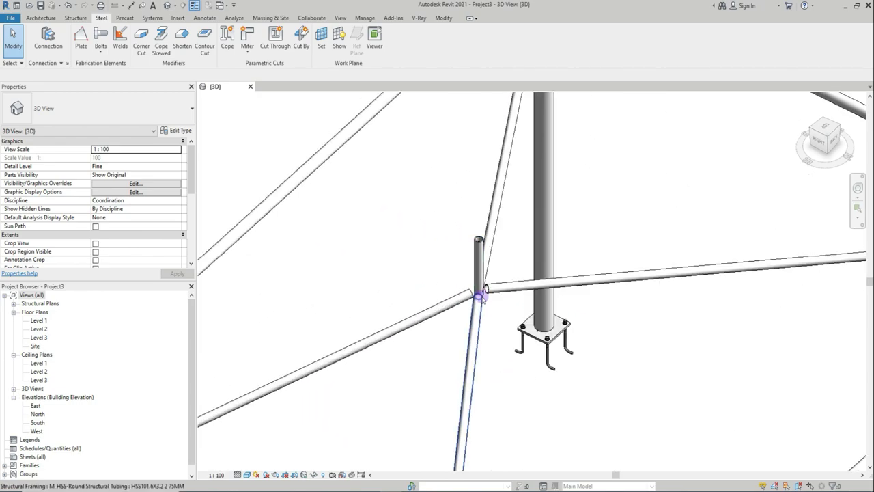
scroll(478, 296, down, 1)
scroll(513, 132, up, 2)
scroll(517, 172, up, 1)
scroll(517, 172, down, 3)
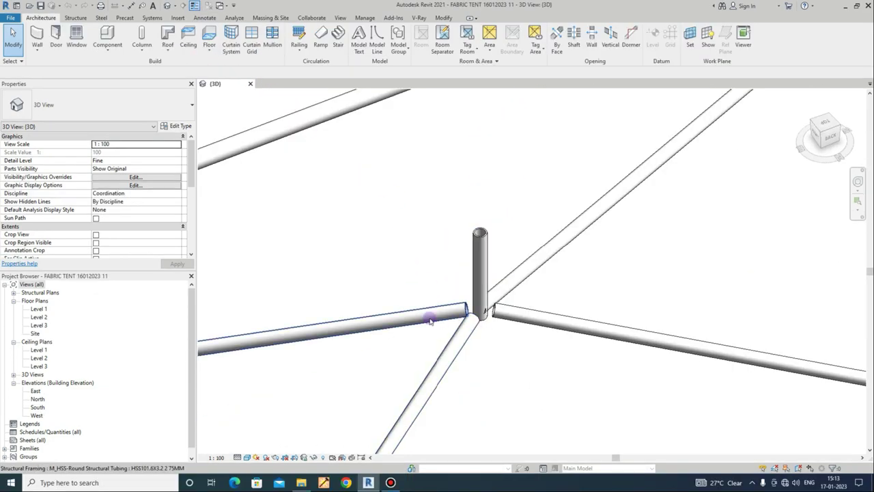
scroll(604, 125, up, 1)
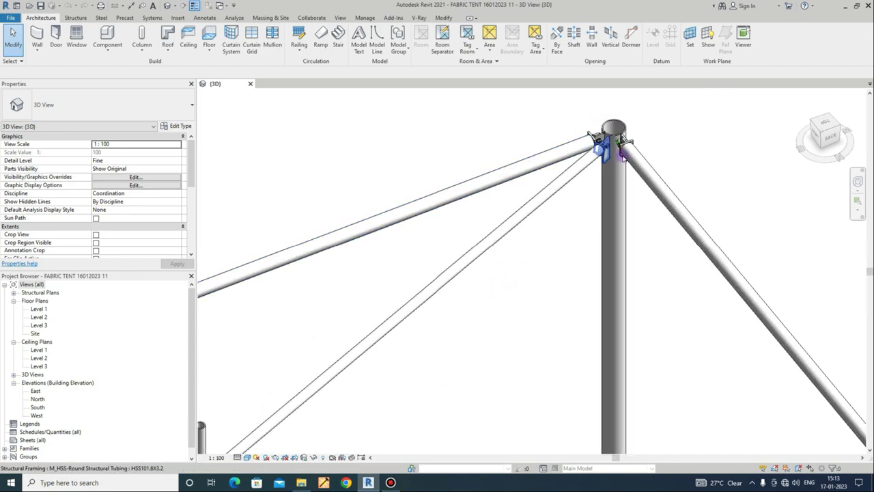
scroll(650, 211, down, 3)
scroll(564, 175, down, 2)
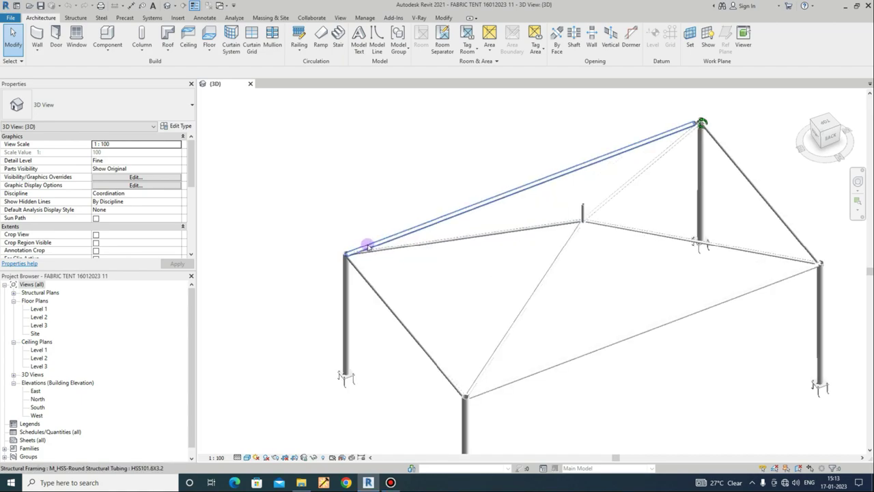
scroll(364, 248, up, 3)
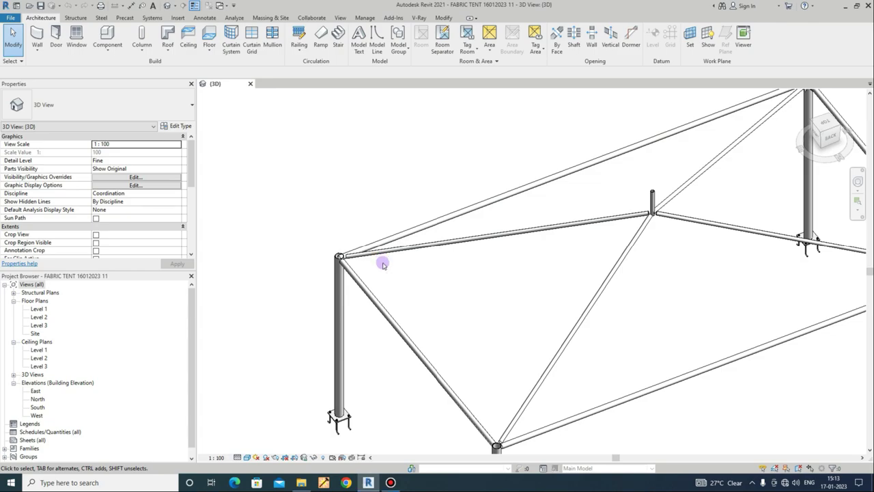
scroll(348, 283, down, 5)
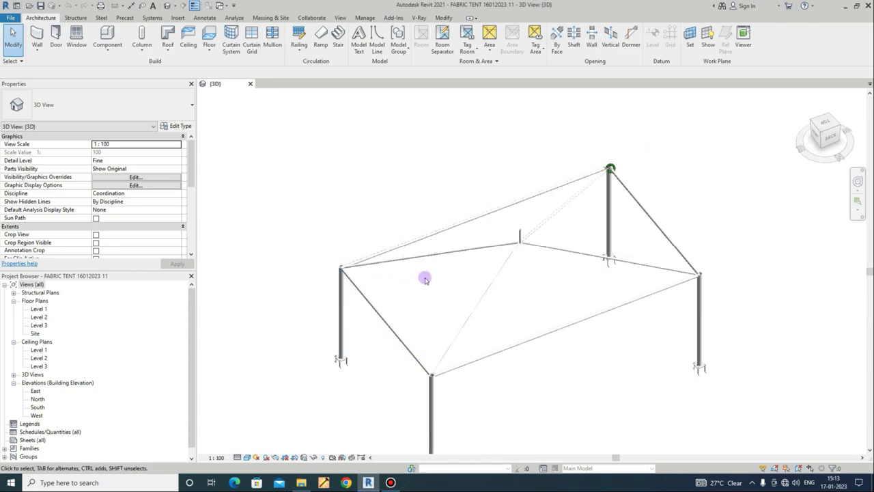
Step: Zoom and pan the 3D view to center the unconnected upper pipe column and brace junction
click(354, 247)
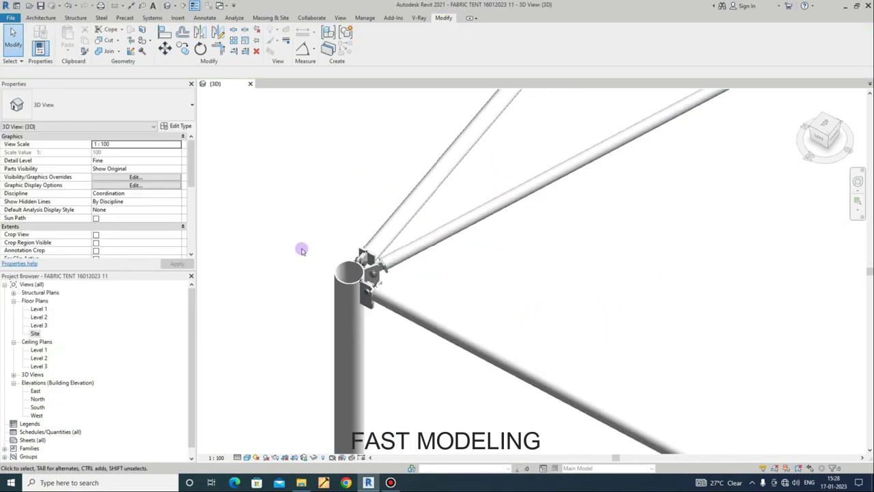
scroll(516, 319, up, 5)
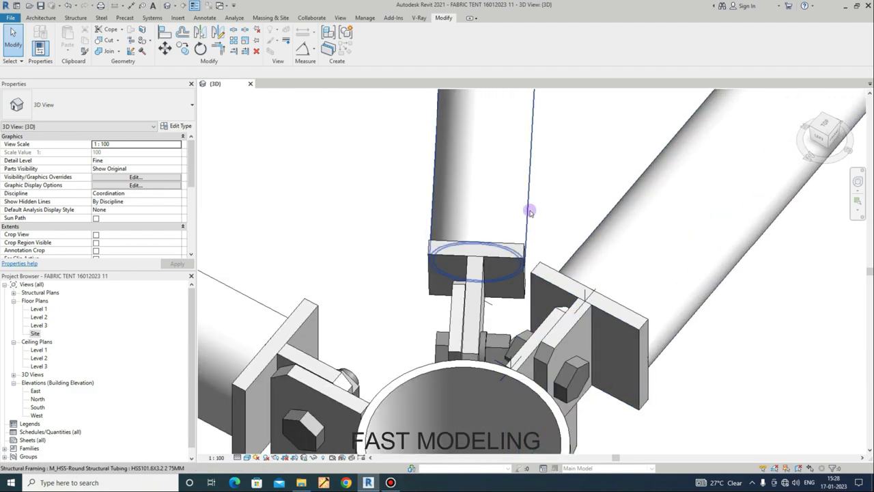
click(454, 220)
scroll(437, 307, down, 3)
scroll(417, 403, down, 2)
scroll(437, 402, down, 3)
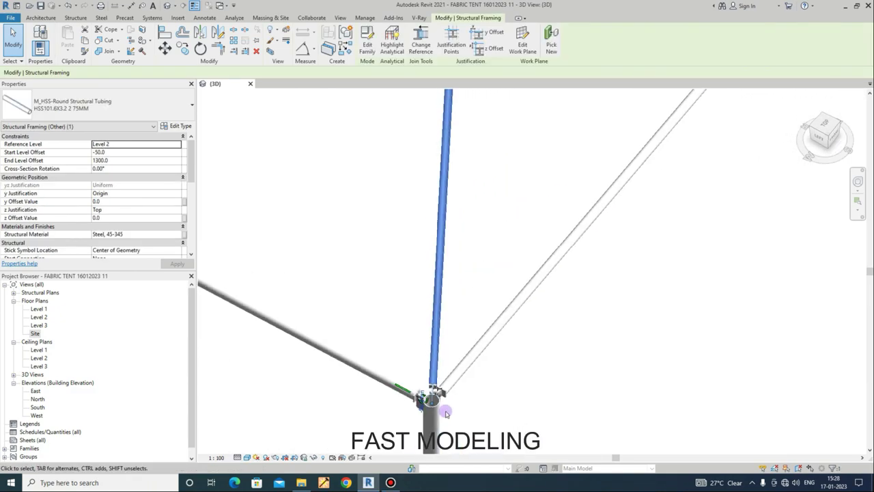
click(573, 351)
scroll(444, 303, up, 5)
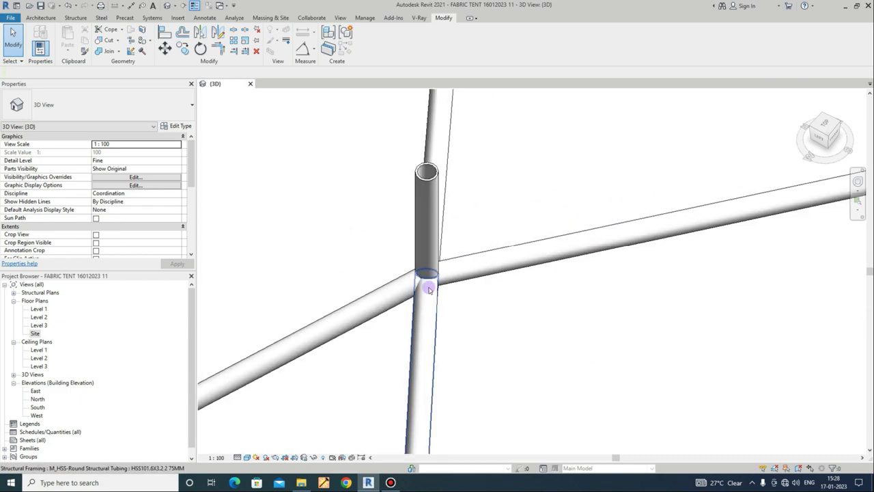
scroll(477, 219, down, 2)
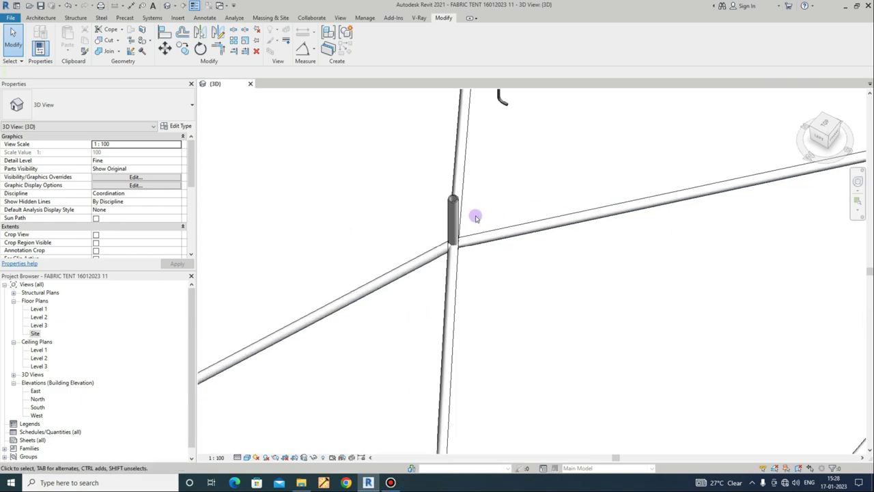
scroll(476, 217, down, 3)
scroll(539, 189, down, 2)
scroll(298, 308, up, 4)
scroll(311, 325, up, 3)
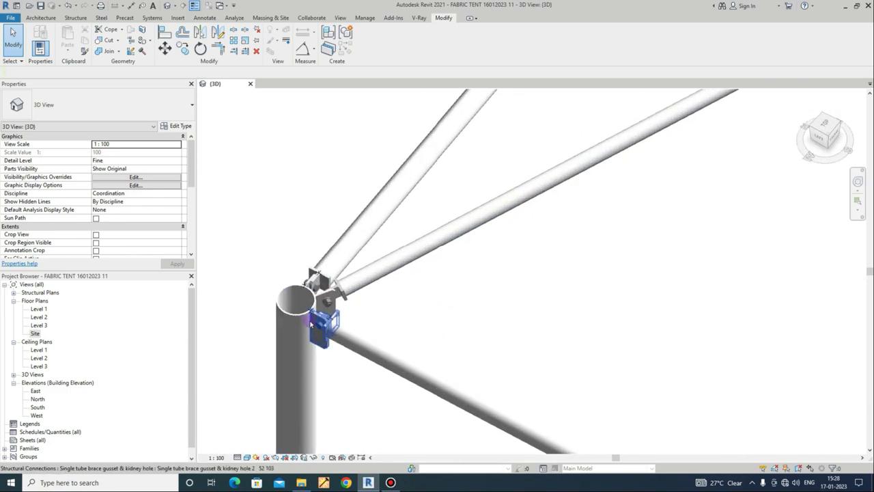
scroll(310, 324, up, 3)
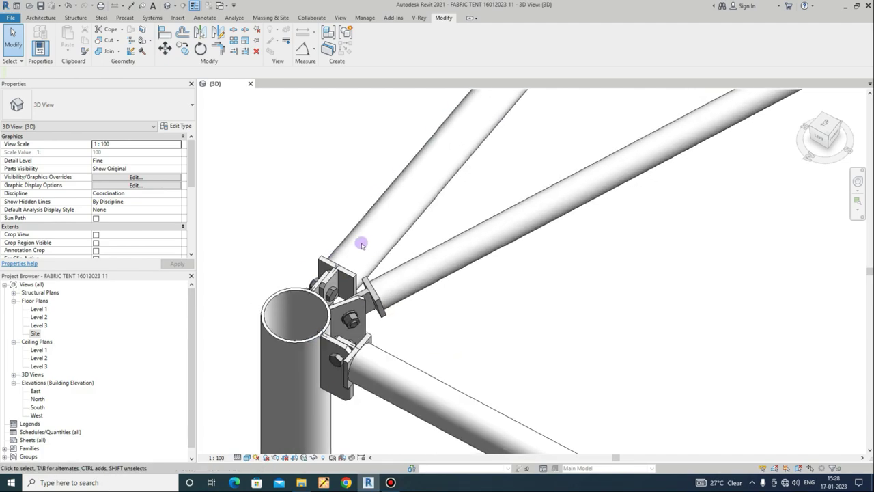
scroll(307, 348, down, 5)
scroll(767, 107, up, 3)
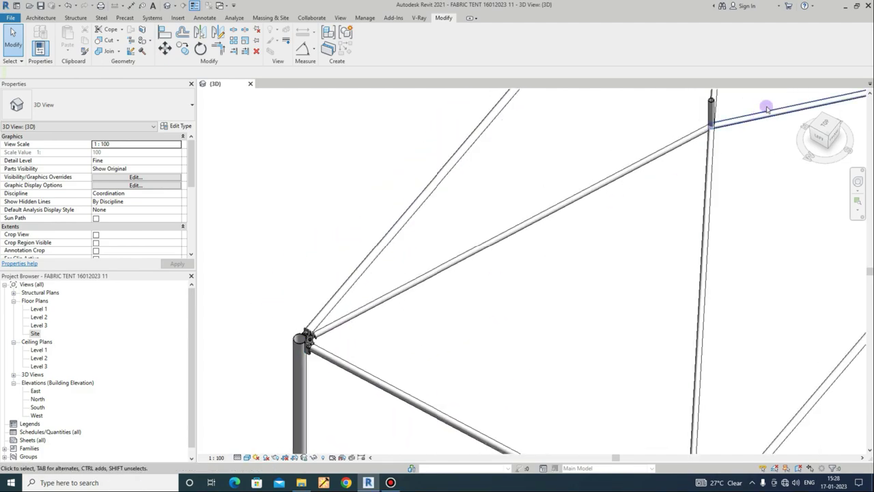
scroll(669, 141, up, 2)
middle_drag(669, 141, 528, 191)
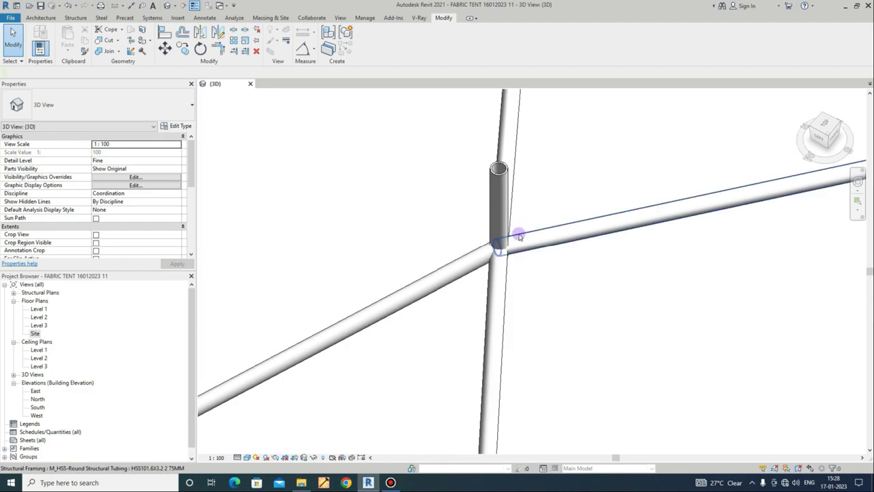
scroll(513, 235, up, 2)
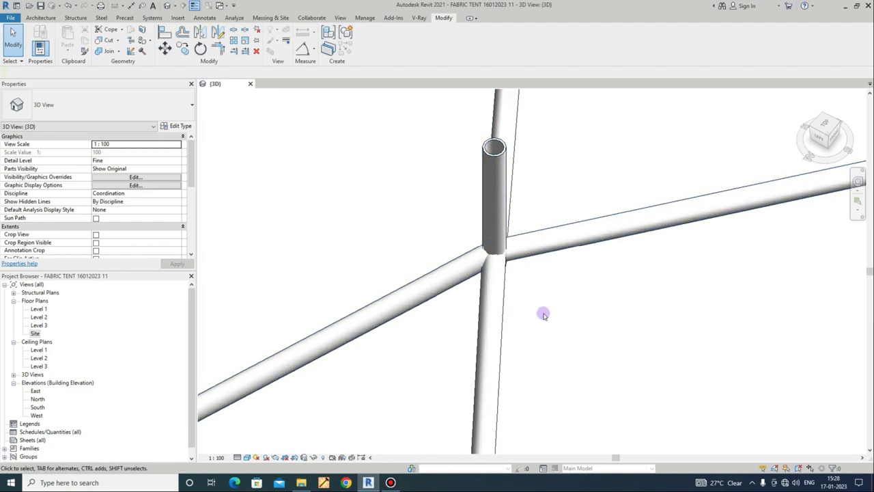
Step: Connect the upper pipe column to the lower-left brace with 'Single tube brace gusset & kidney hole 2 51'
click(495, 160)
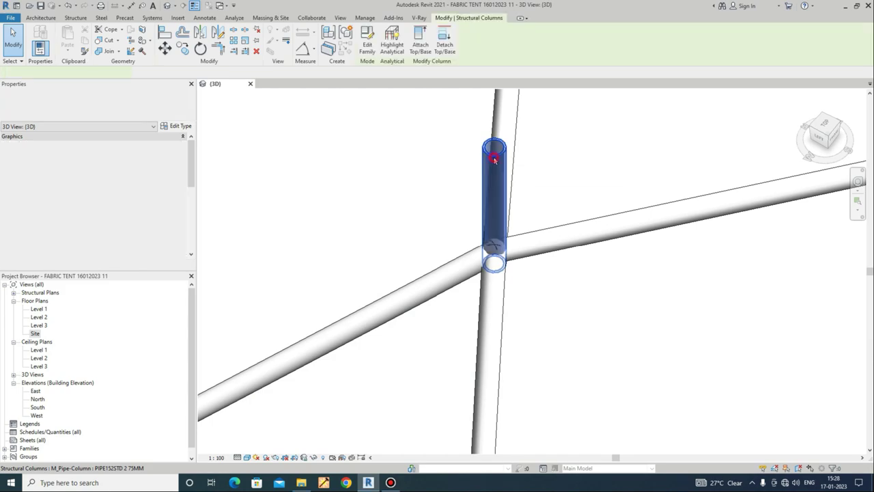
click(455, 267)
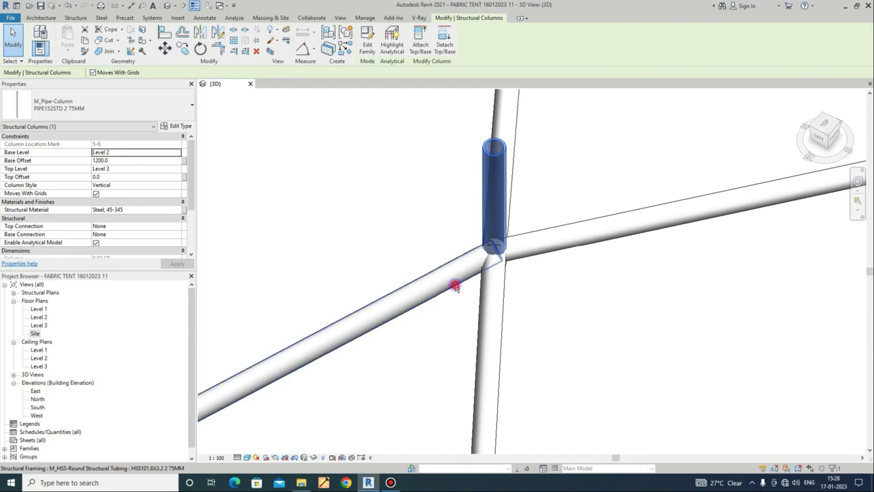
ctrl+click(455, 286)
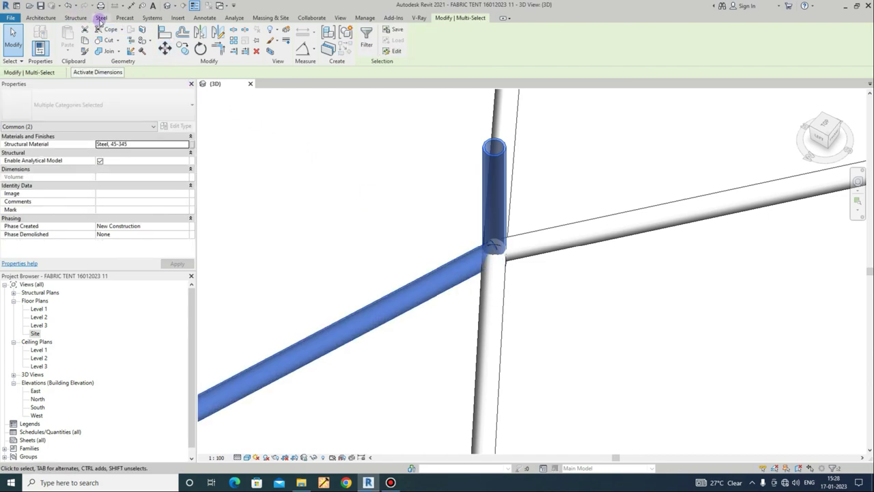
click(100, 19)
click(48, 35)
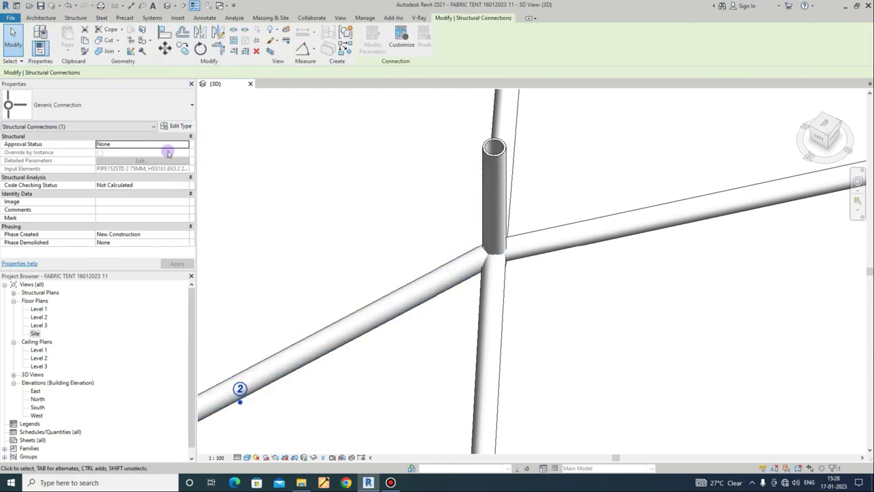
click(117, 102)
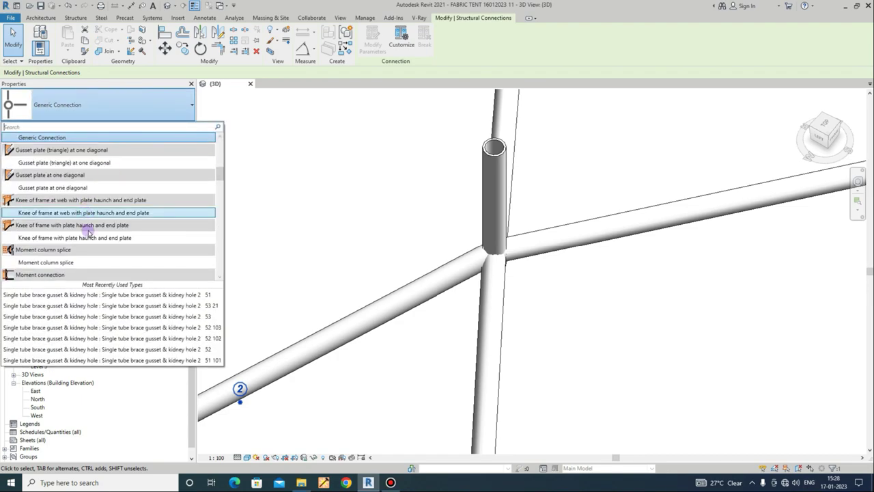
scroll(88, 232, up, 3)
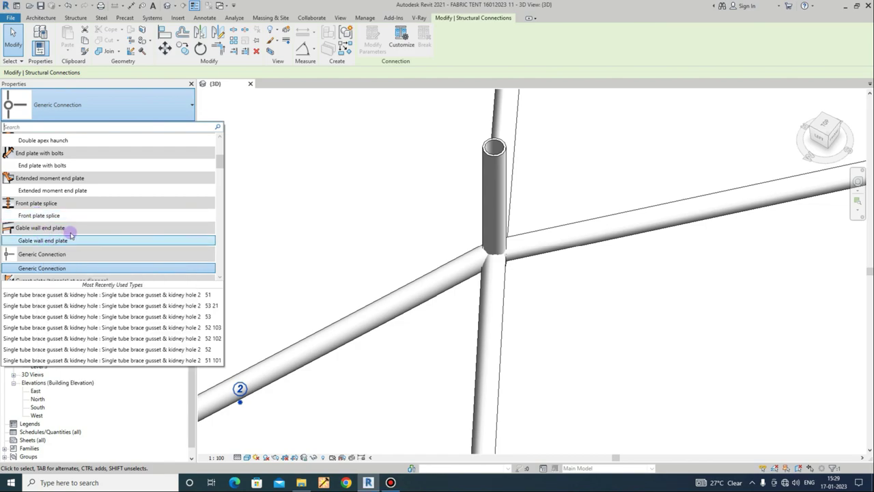
click(101, 297)
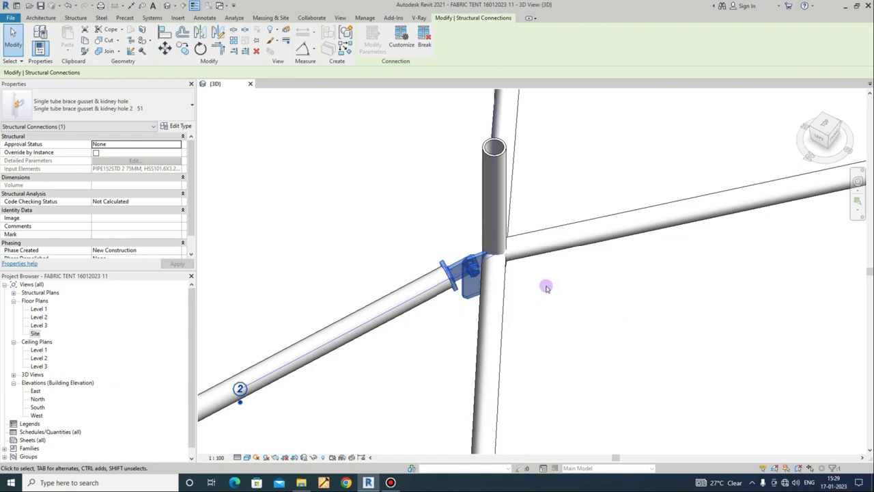
click(546, 287)
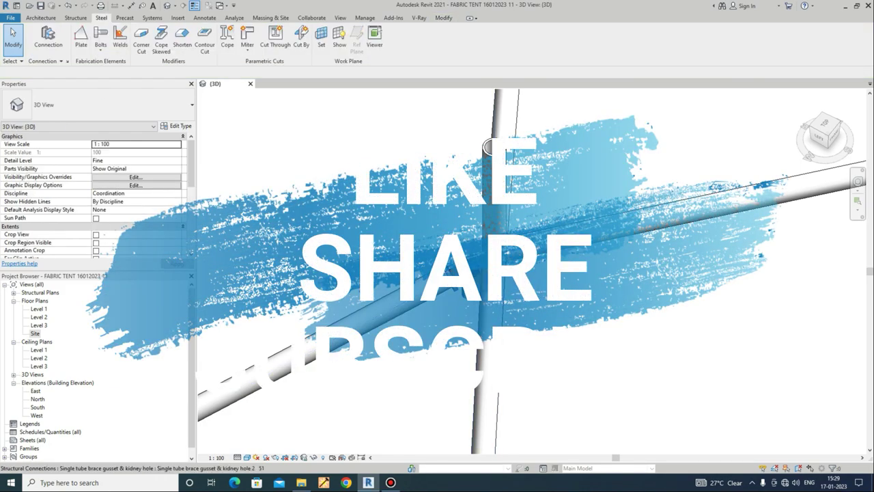
Step: Connect the pipe column to the lower diagonal brace with a recent single tube gusset type
scroll(539, 287, up, 3)
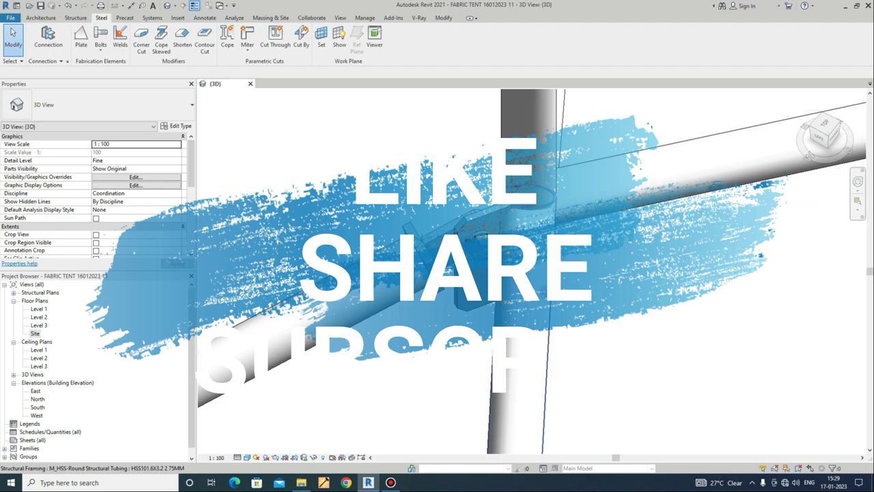
scroll(546, 300, down, 2)
scroll(551, 302, down, 2)
mouse_move(550, 303)
shift+middle_down()
mouse_move(476, 333)
mouse_move(690, 332)
mouse_move(521, 280)
mouse_move(586, 293)
shift+middle_up()
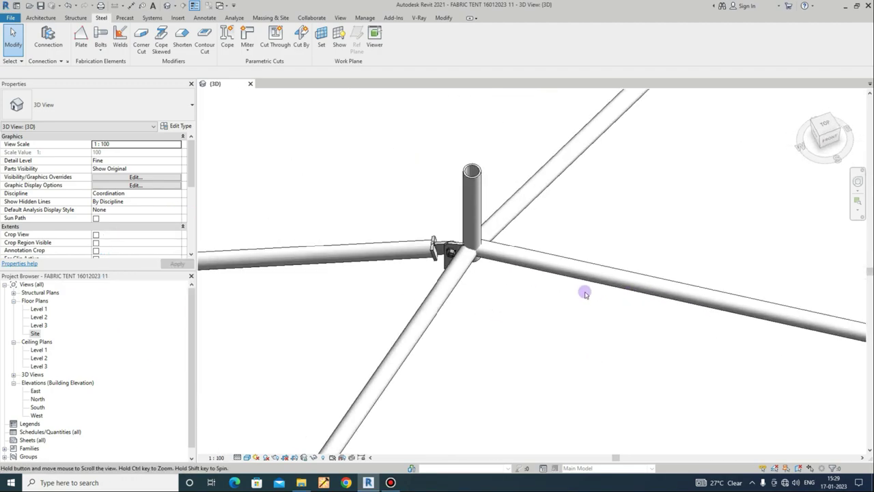
click(475, 185)
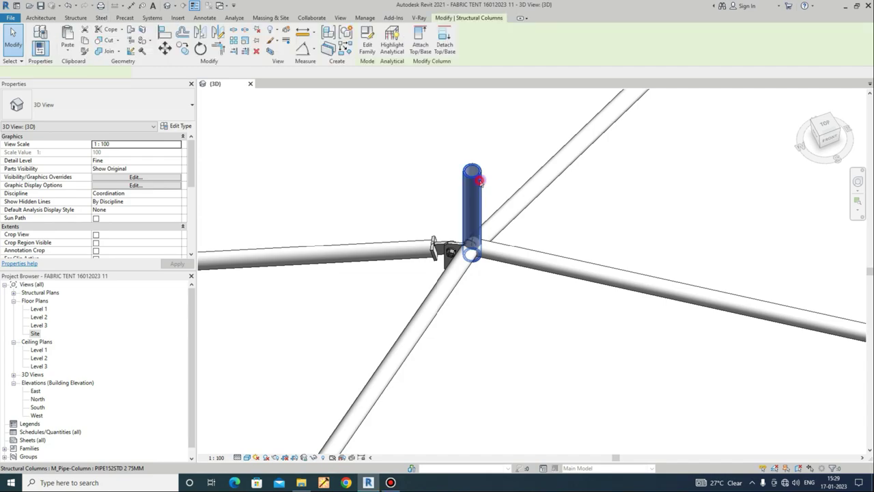
ctrl+click(437, 311)
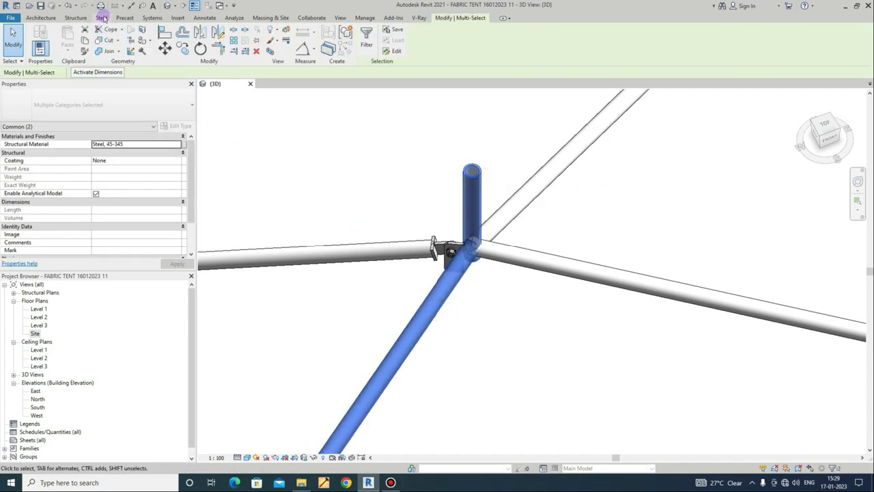
click(101, 18)
click(48, 38)
click(151, 106)
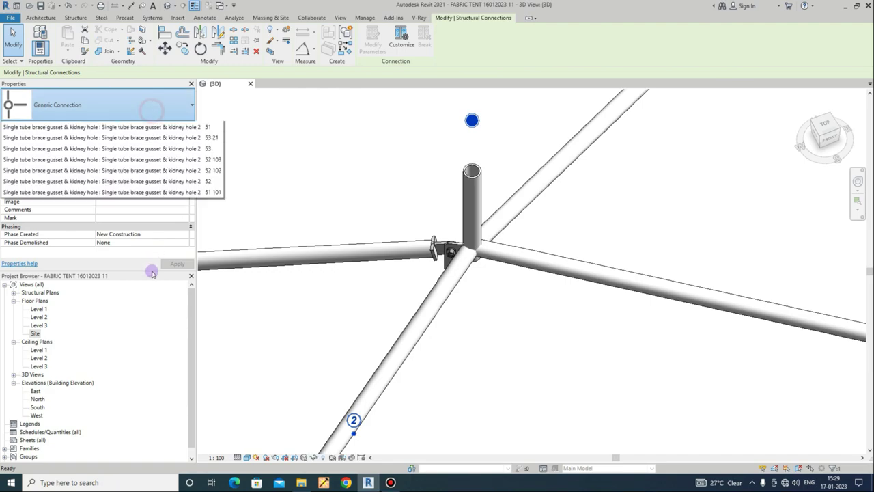
click(157, 296)
click(568, 325)
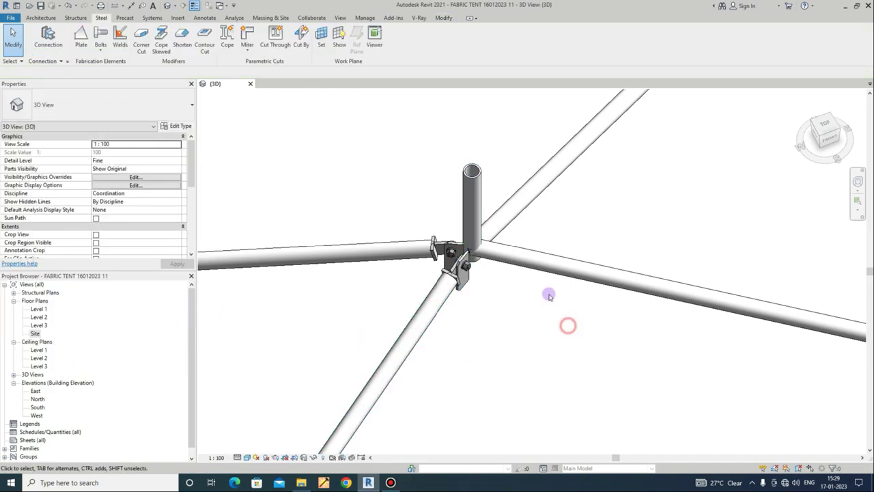
Step: Connect the right-hand brace to the pipe column with a recent single tube gusset type
click(546, 267)
ctrl+click(472, 191)
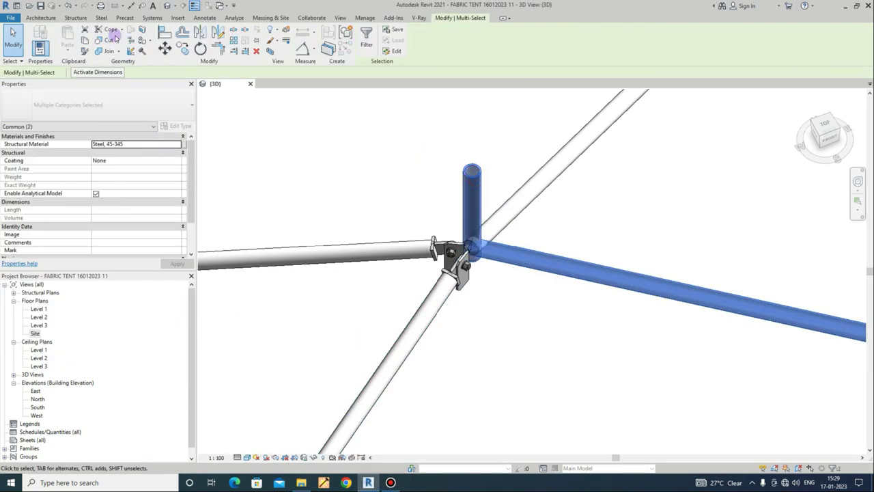
click(101, 18)
click(48, 38)
click(152, 105)
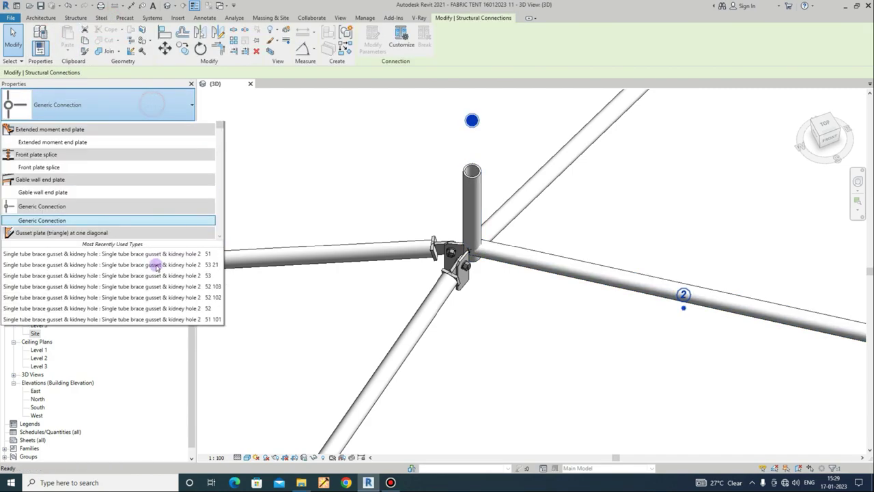
click(162, 297)
click(561, 326)
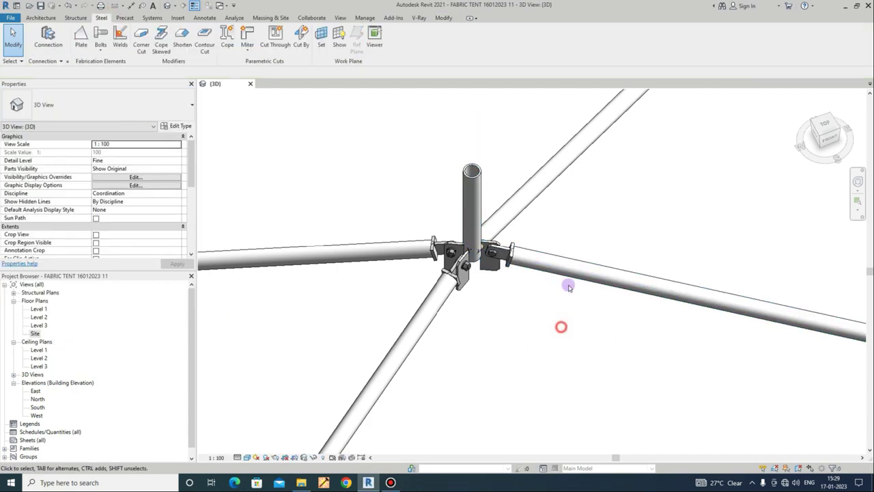
Step: Connect the upper diagonal brace to the pipe column using the '2 53 21' gusset type
click(528, 202)
ctrl+click(472, 198)
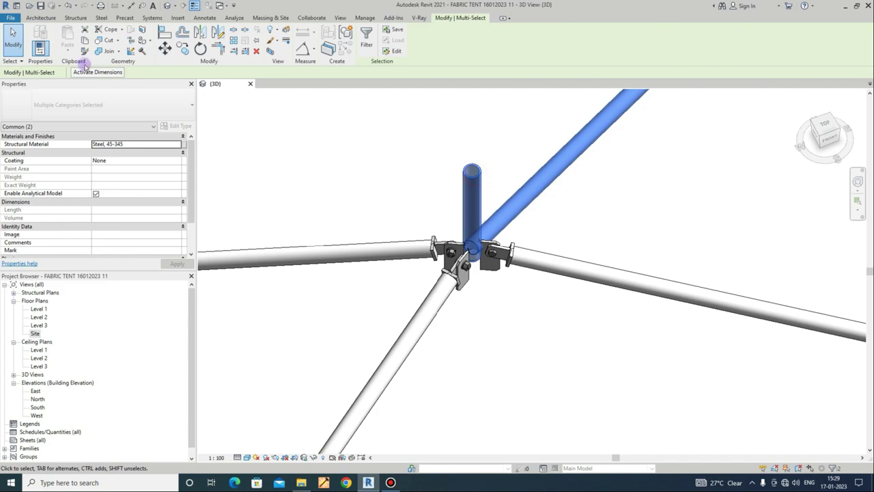
click(102, 19)
click(48, 38)
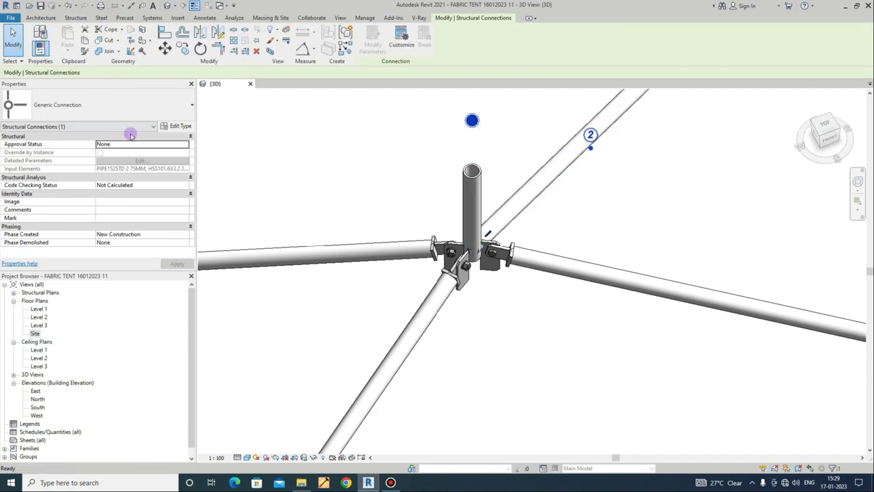
click(137, 105)
click(194, 307)
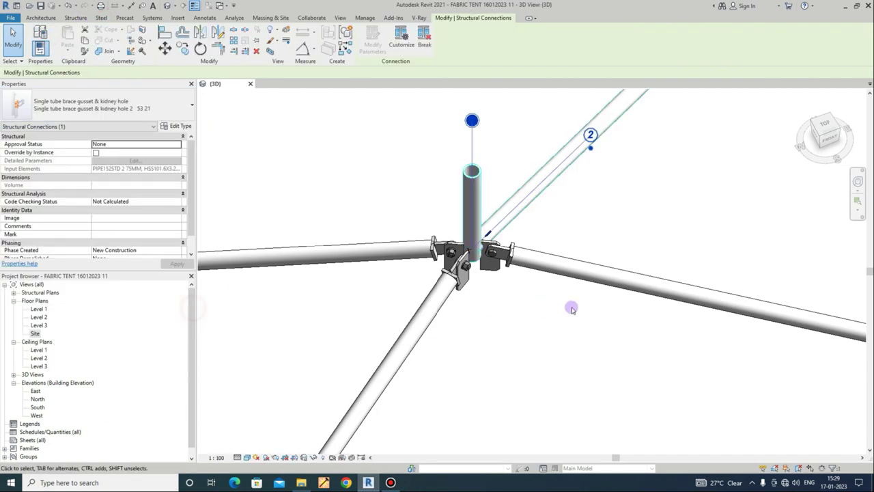
mouse_move(600, 308)
shift+middle_down()
mouse_move(463, 231)
mouse_move(439, 166)
mouse_move(663, 239)
shift+middle_up()
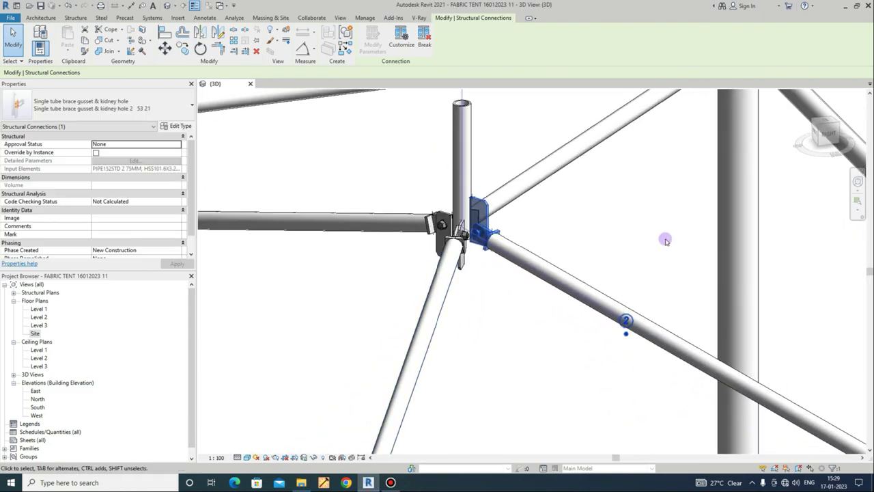
Step: Change the right-hand brace tube's end offset from 1300 mm to 1320 mm
click(663, 238)
scroll(478, 237, up, 3)
click(521, 263)
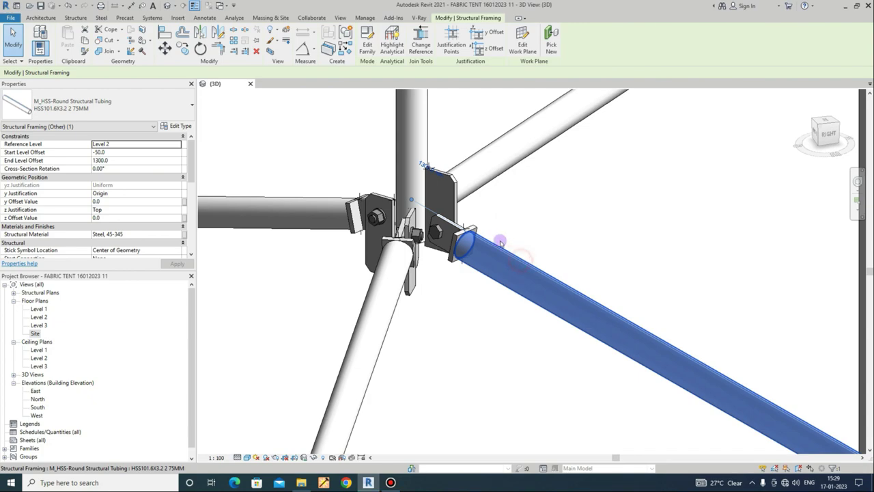
click(423, 165)
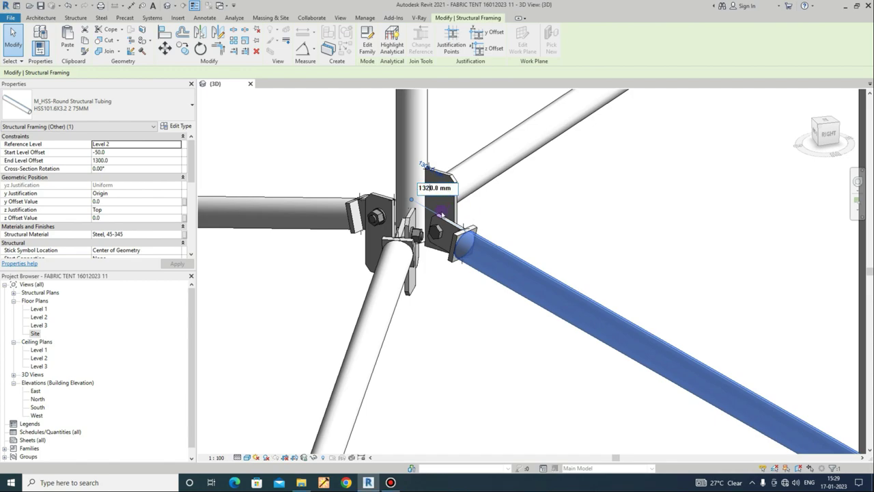
click(620, 247)
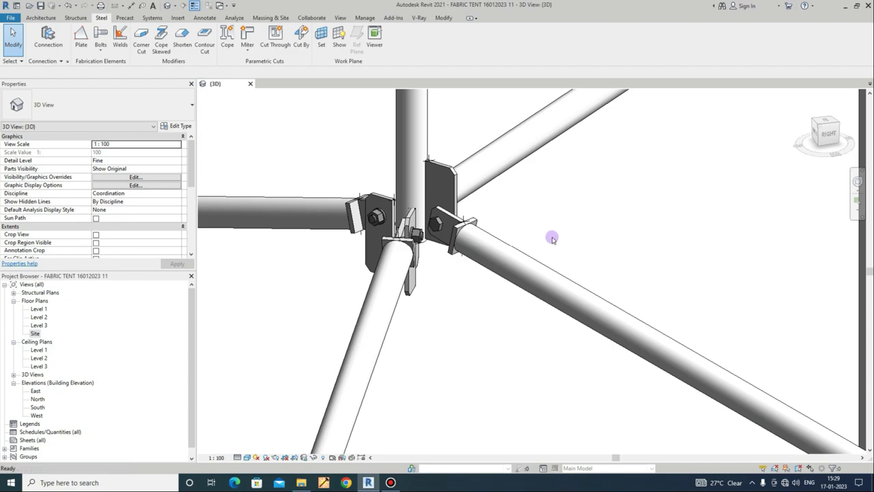
Step: Match the '2 53 21' gusset type onto the left and right brace connections at the column
click(508, 164)
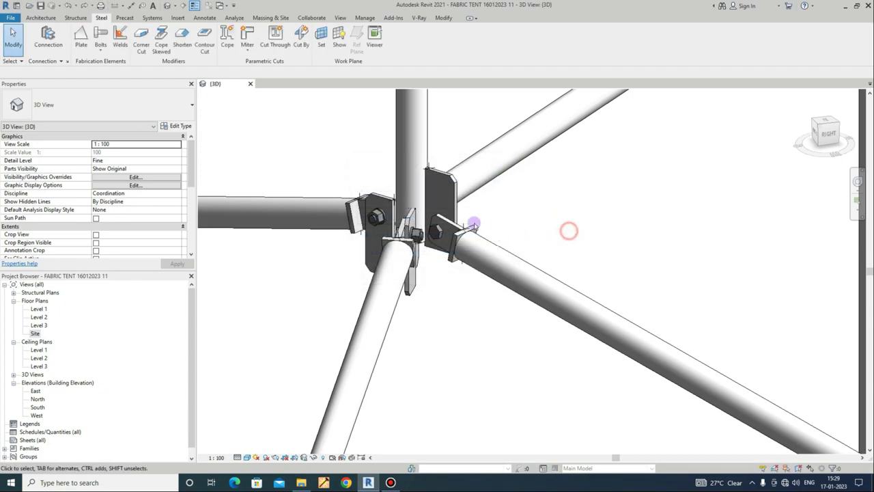
scroll(471, 205, up, 1)
scroll(503, 260, up, 1)
scroll(492, 260, up, 1)
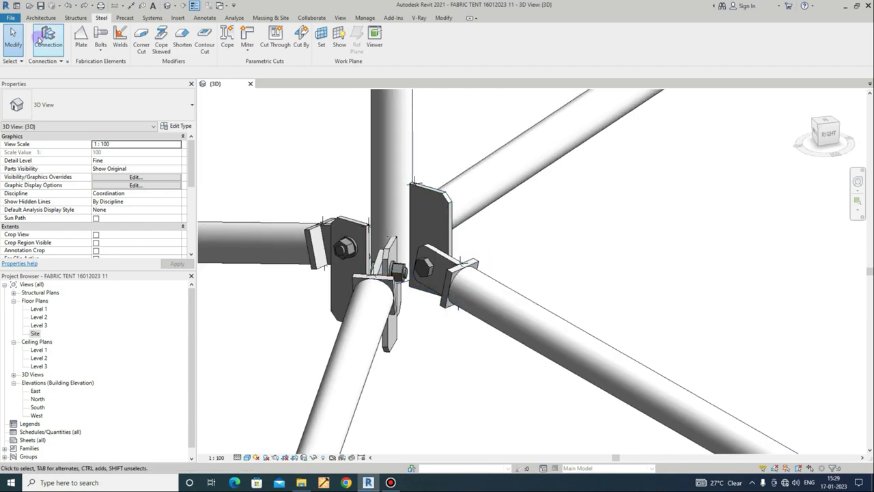
click(441, 274)
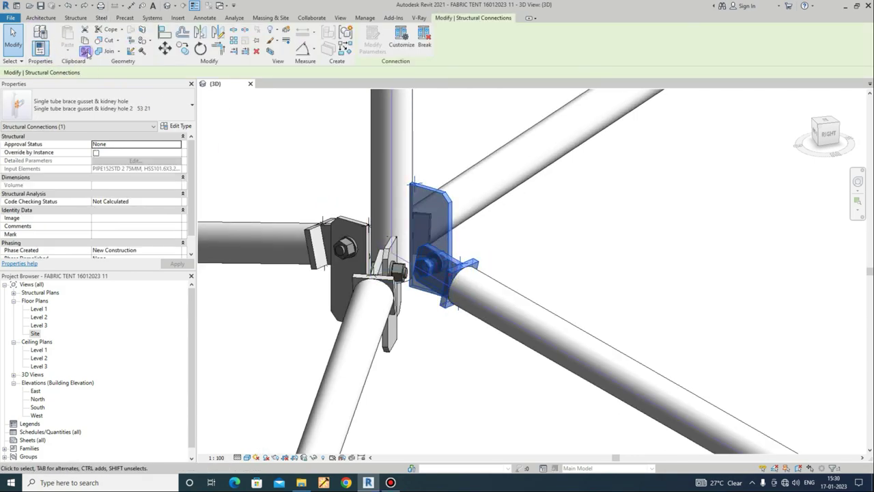
click(84, 51)
click(431, 265)
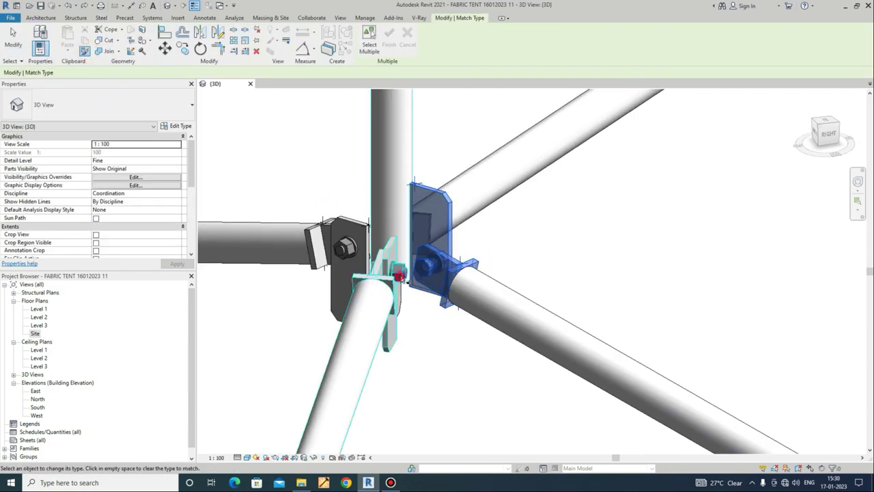
click(357, 261)
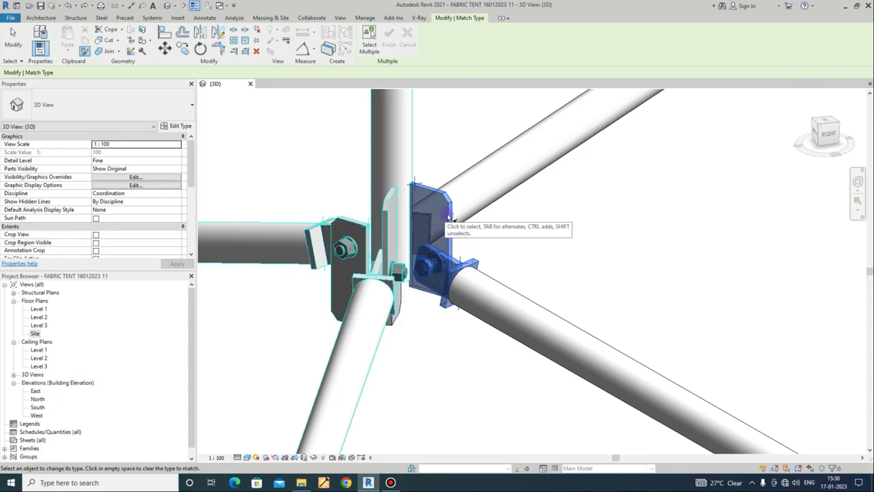
shift+middle_drag(498, 259, 467, 260)
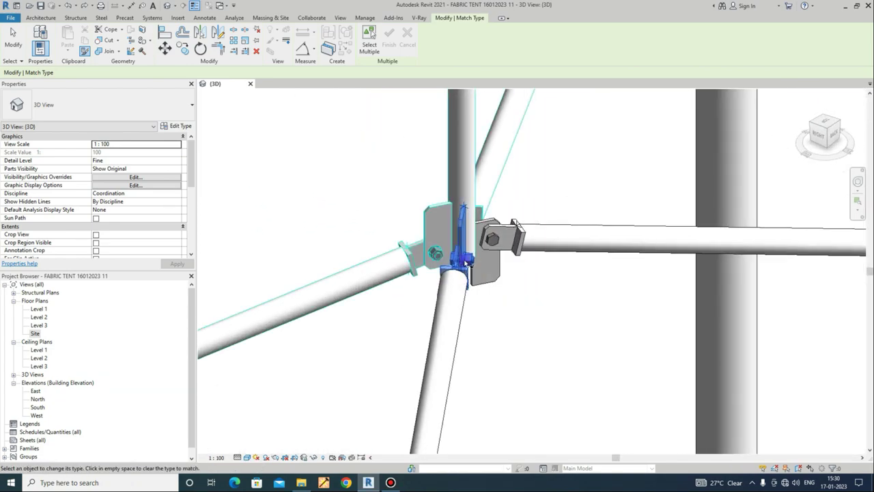
click(498, 236)
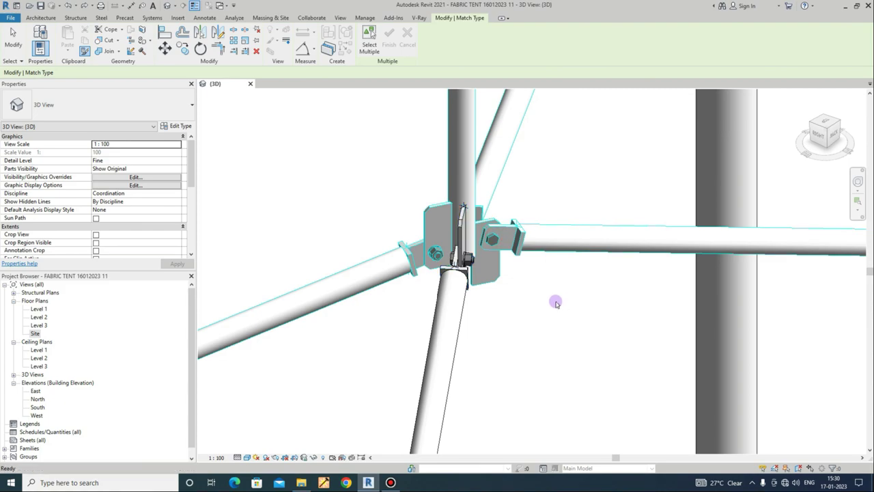
key(Escape)
mouse_move(496, 271)
shift+middle_down()
mouse_move(462, 277)
mouse_move(605, 308)
mouse_move(724, 302)
mouse_move(719, 171)
shift+middle_up()
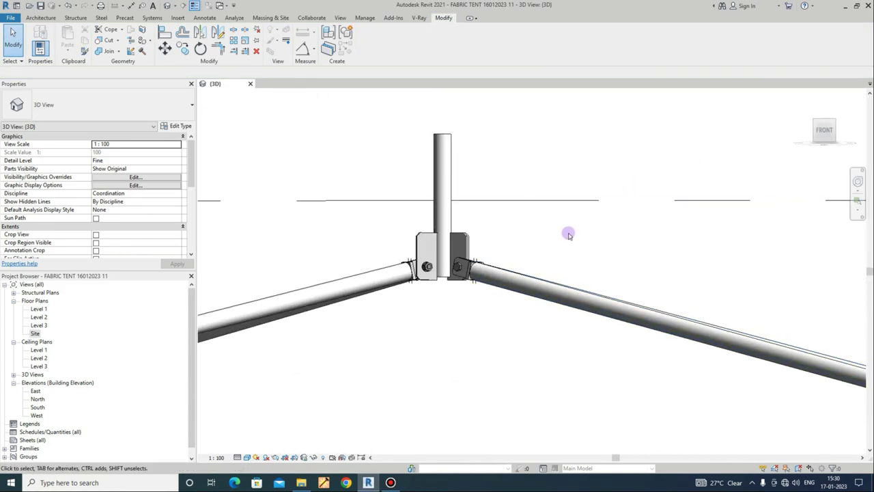
Step: Set the right brace tube's end offset to 1315 mm, after trying 1320 and 1310
scroll(447, 239, up, 2)
scroll(410, 260, up, 3)
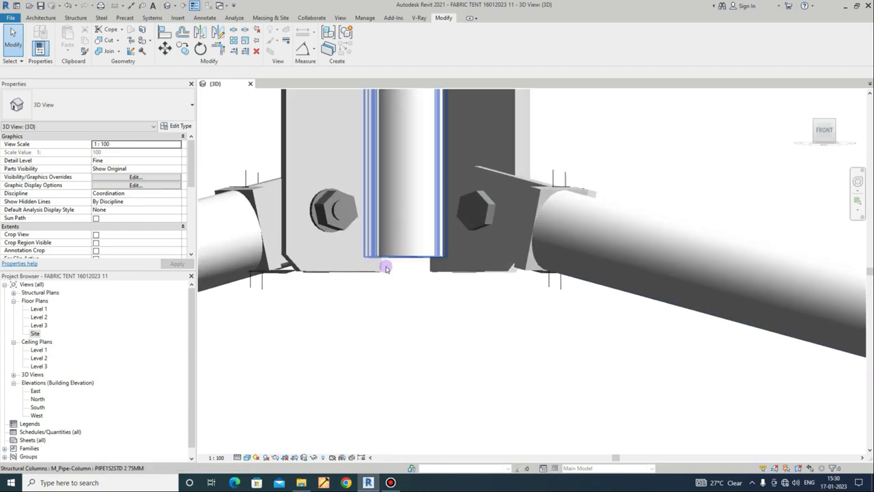
scroll(389, 267, up, 2)
scroll(431, 280, down, 3)
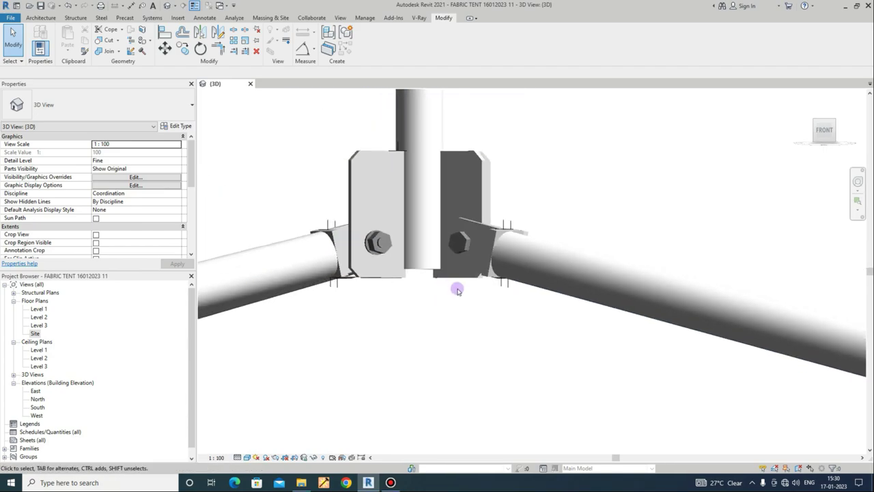
click(610, 263)
click(429, 155)
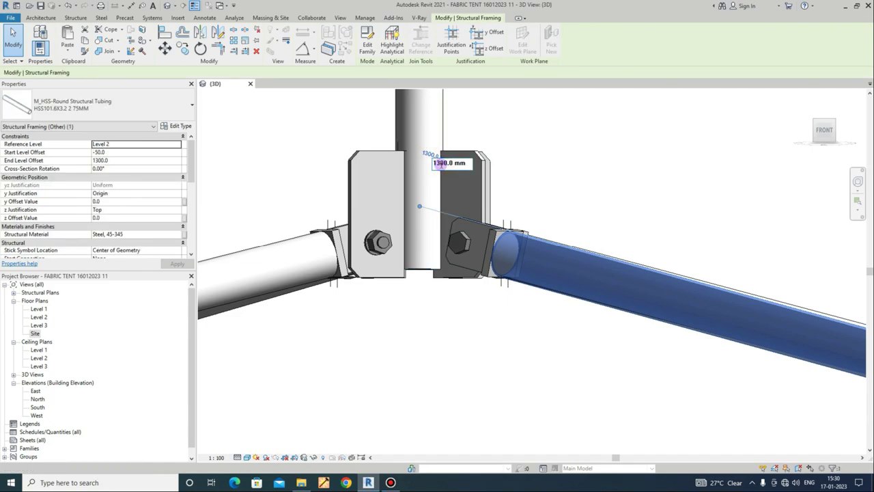
text(1320)
key(Return)
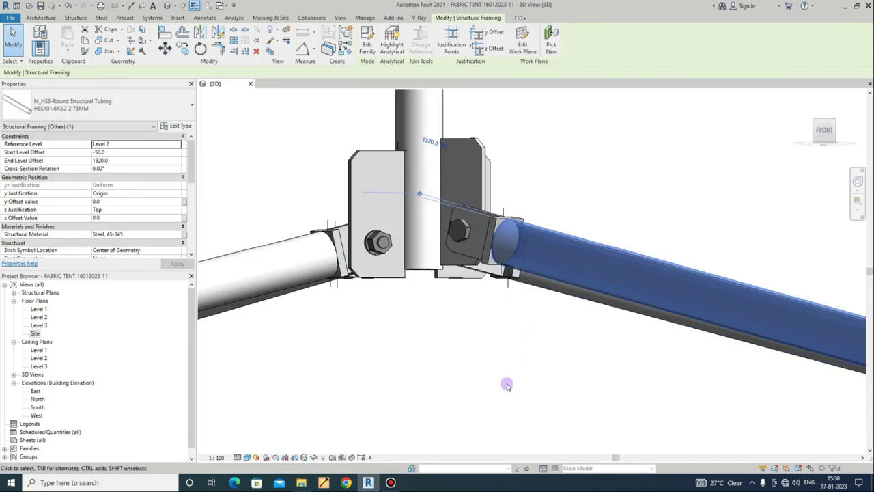
click(434, 143)
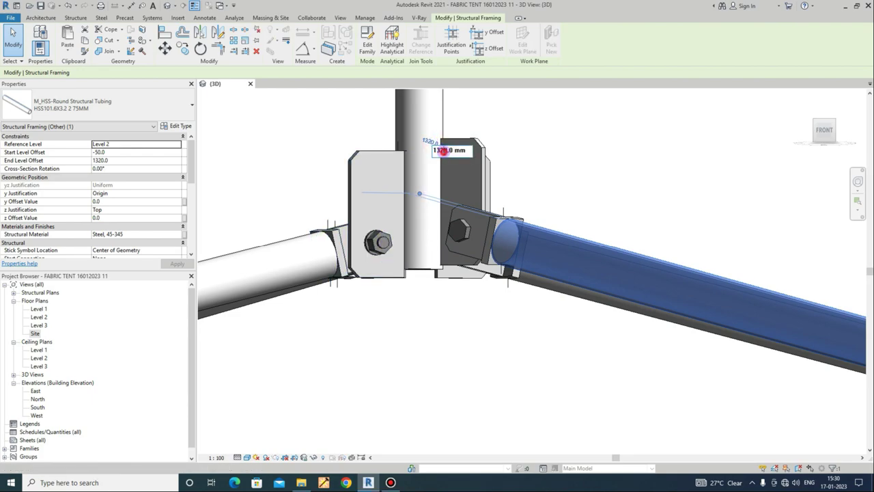
key(Return)
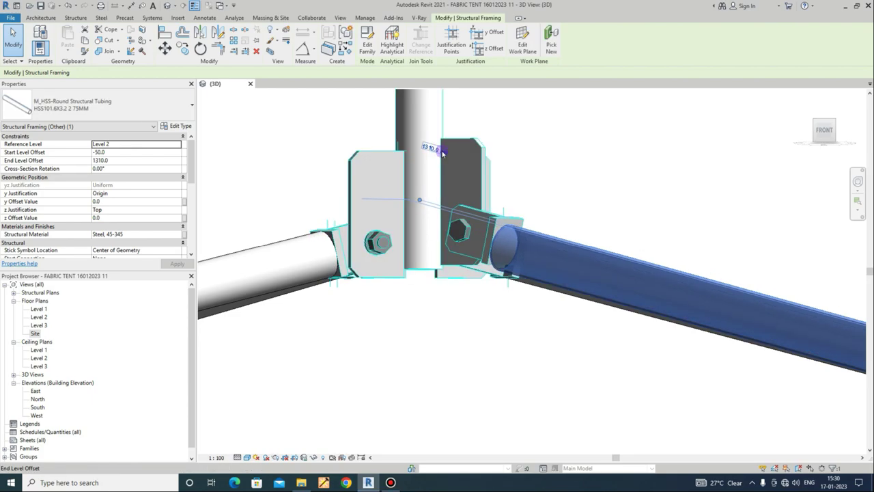
click(431, 149)
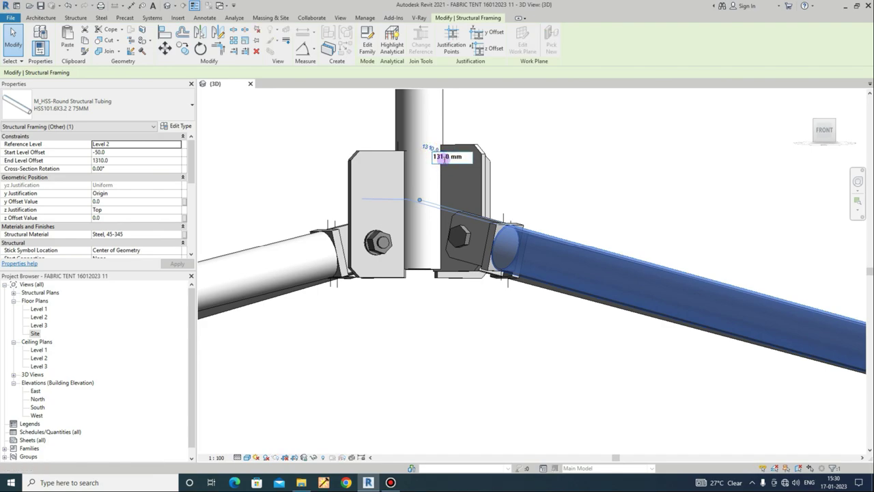
key(Return)
click(515, 352)
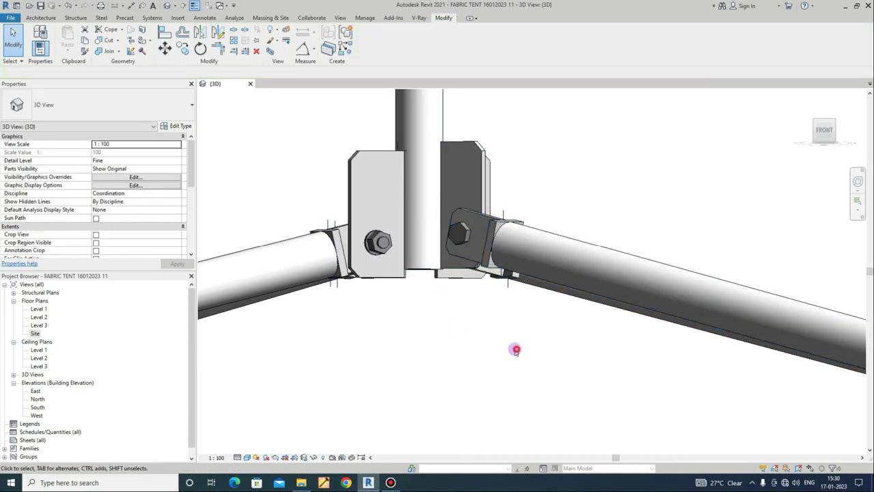
Step: Set the end offsets of the left and the other two brace tubes to 1315 mm
click(293, 284)
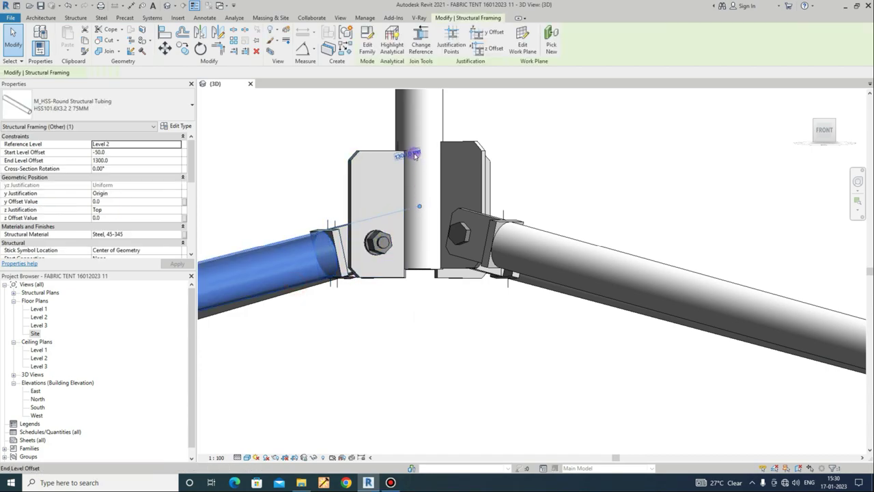
click(417, 162)
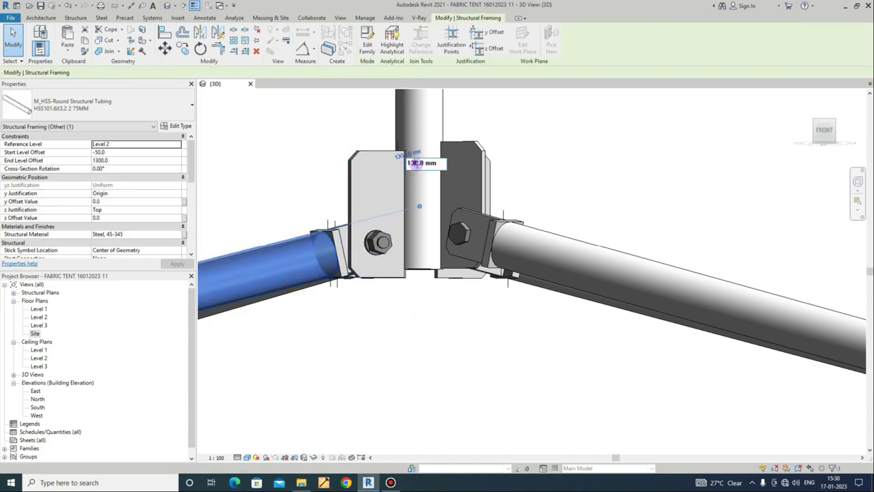
key(Return)
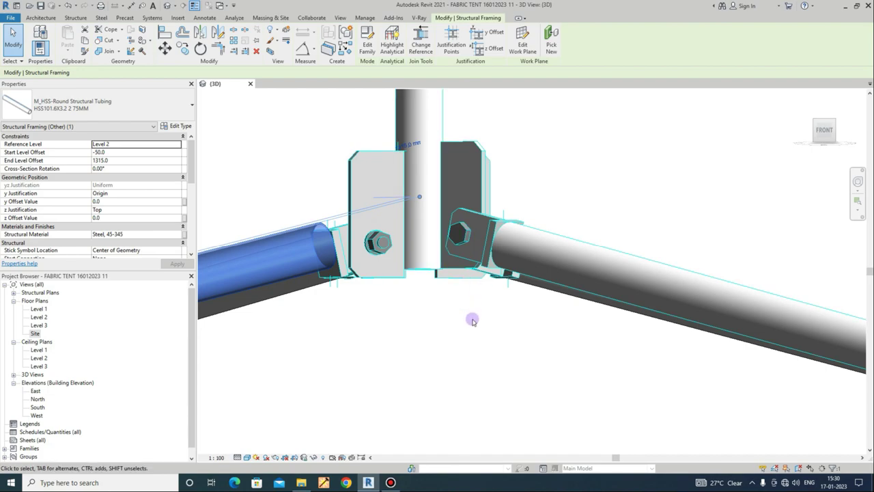
click(472, 321)
click(534, 286)
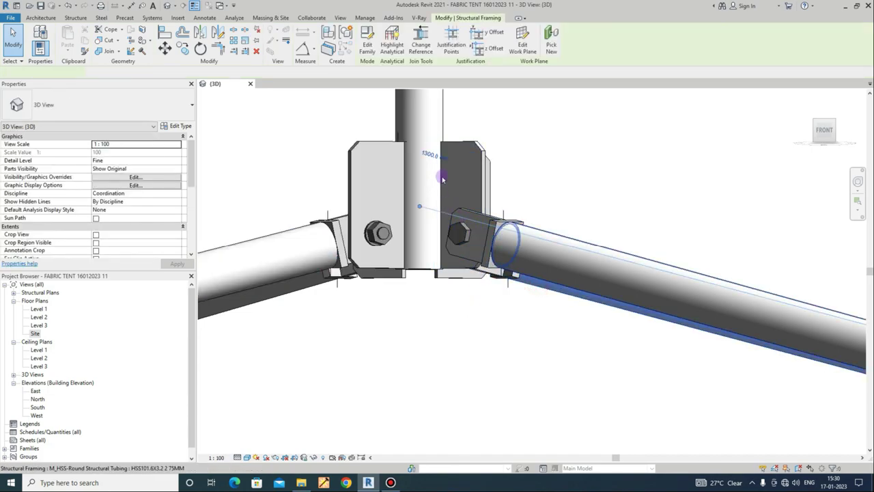
click(430, 154)
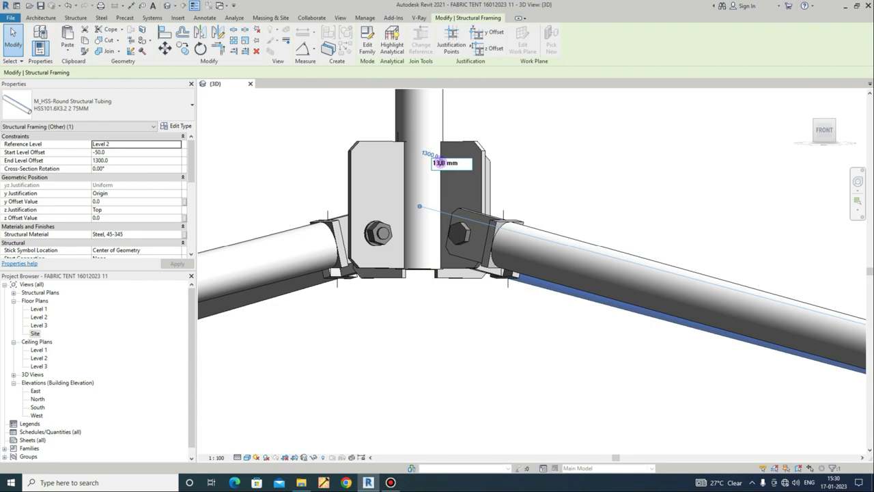
key(Return)
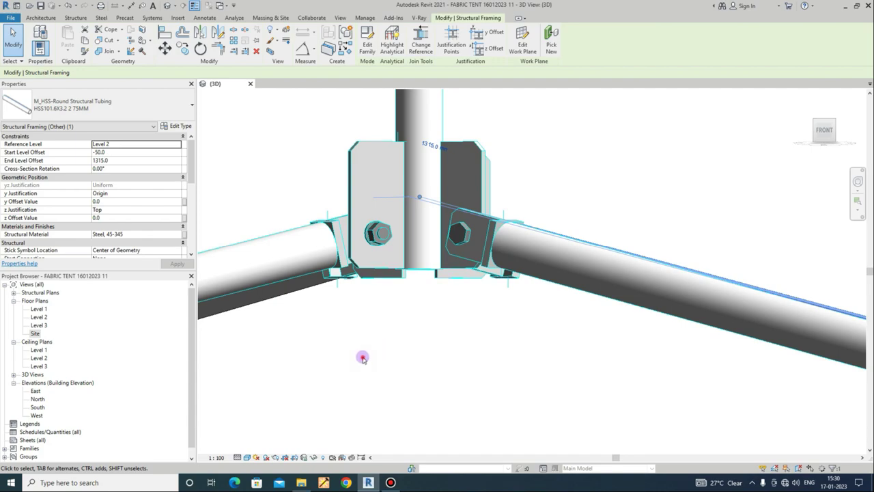
click(363, 357)
click(316, 284)
click(408, 156)
text(1315)
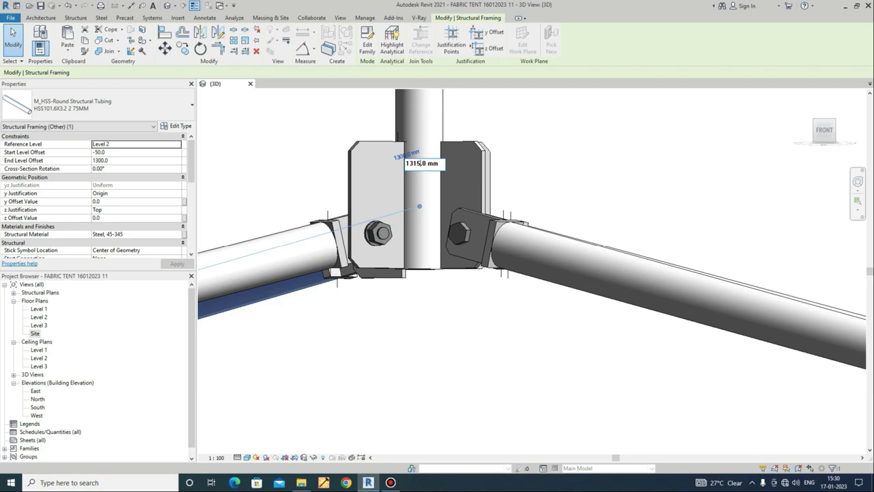
key(Return)
click(443, 371)
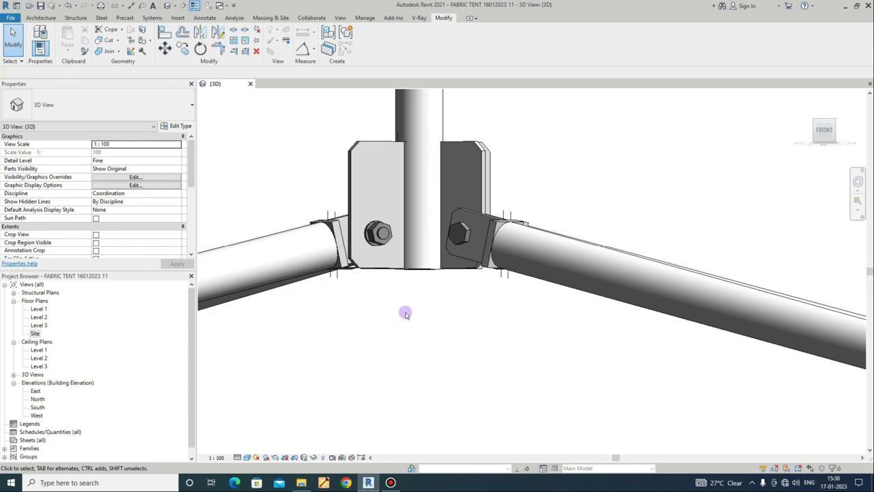
scroll(406, 323, down, 3)
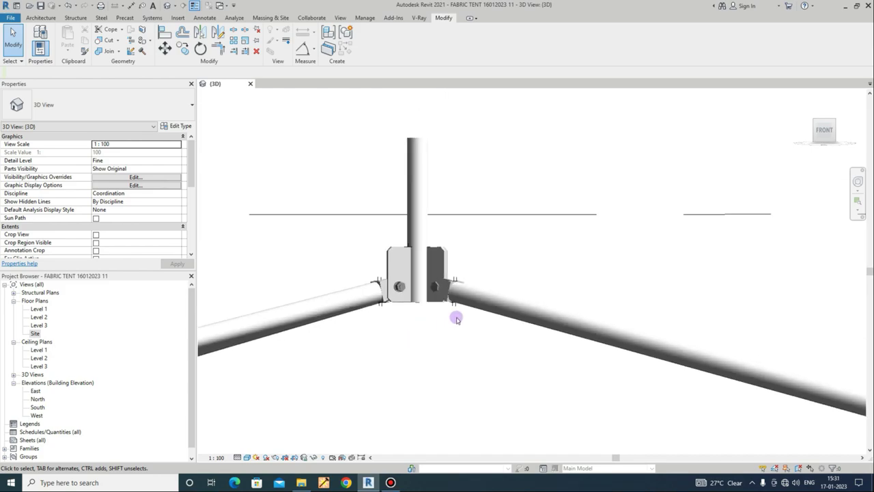
mouse_move(455, 318)
shift+middle_down()
mouse_move(472, 381)
mouse_move(531, 410)
mouse_move(435, 257)
mouse_move(426, 312)
shift+middle_up()
scroll(436, 258, down, 5)
scroll(460, 326, up, 3)
scroll(429, 314, up, 3)
scroll(429, 314, down, 2)
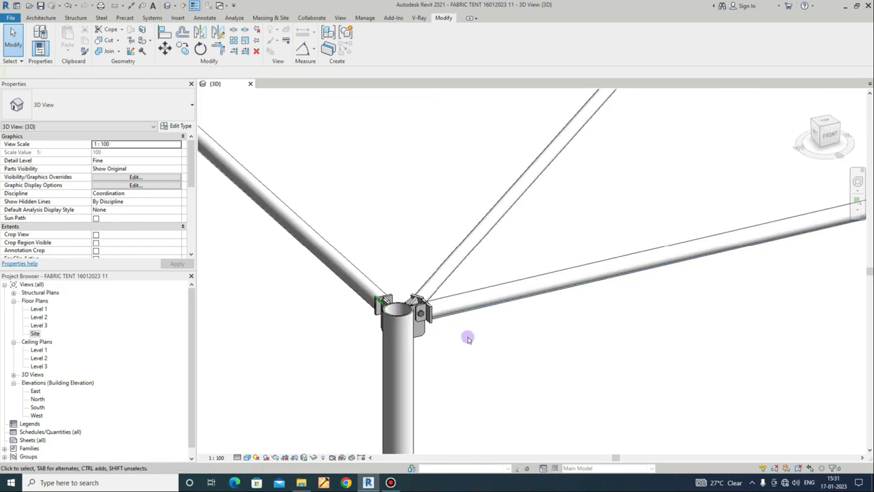
scroll(410, 348, down, 3)
scroll(419, 195, up, 3)
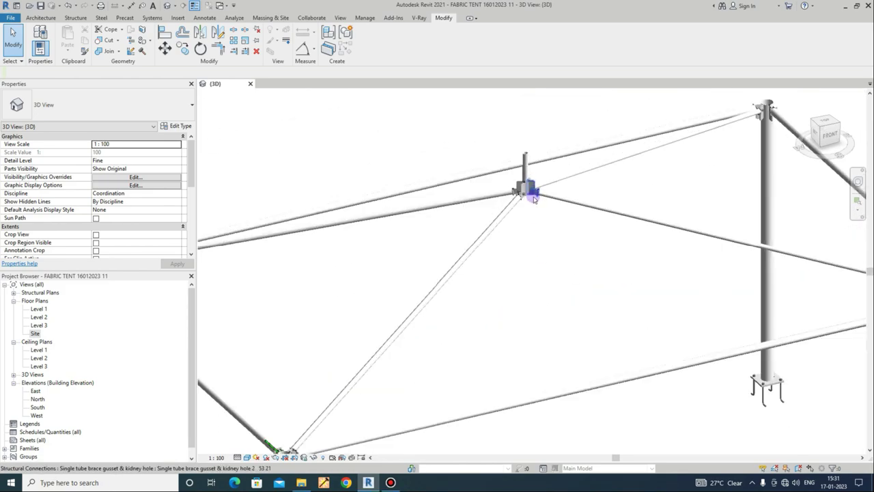
middle_drag(420, 195, 536, 189)
scroll(537, 191, up, 3)
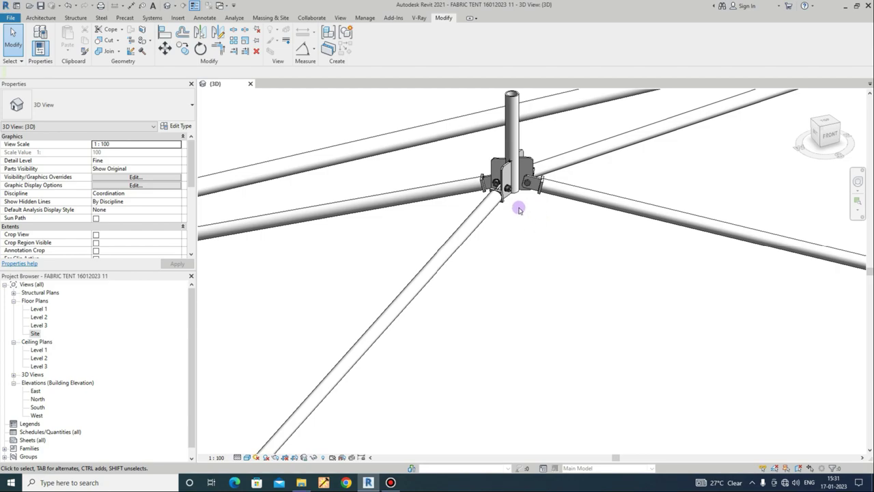
scroll(533, 198, up, 3)
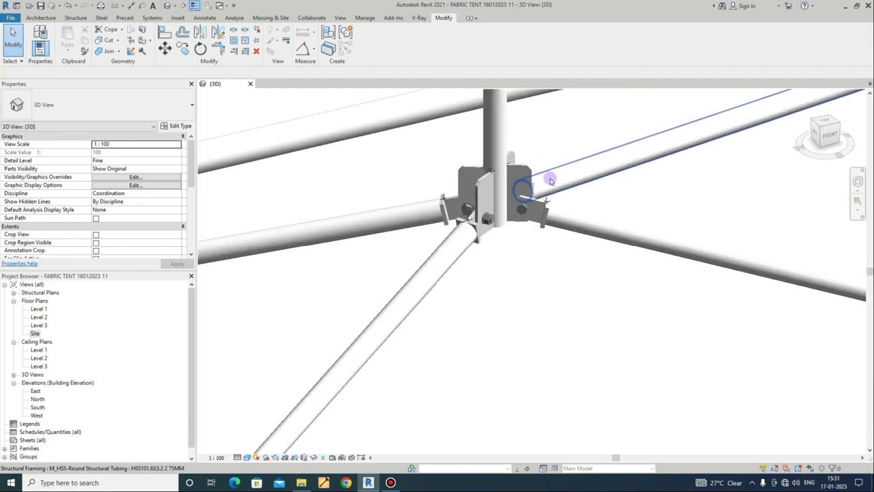